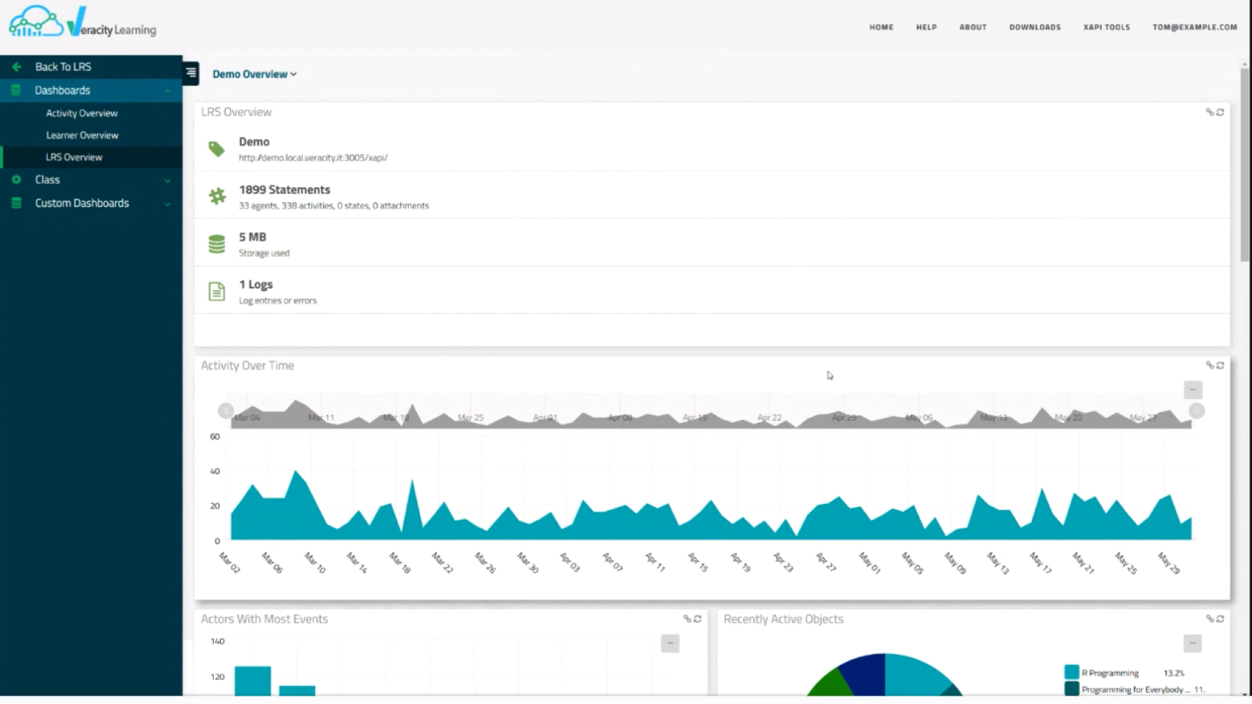
Reveal the time range setting of the Demo Overview dashboard.
key(ctrl+d)
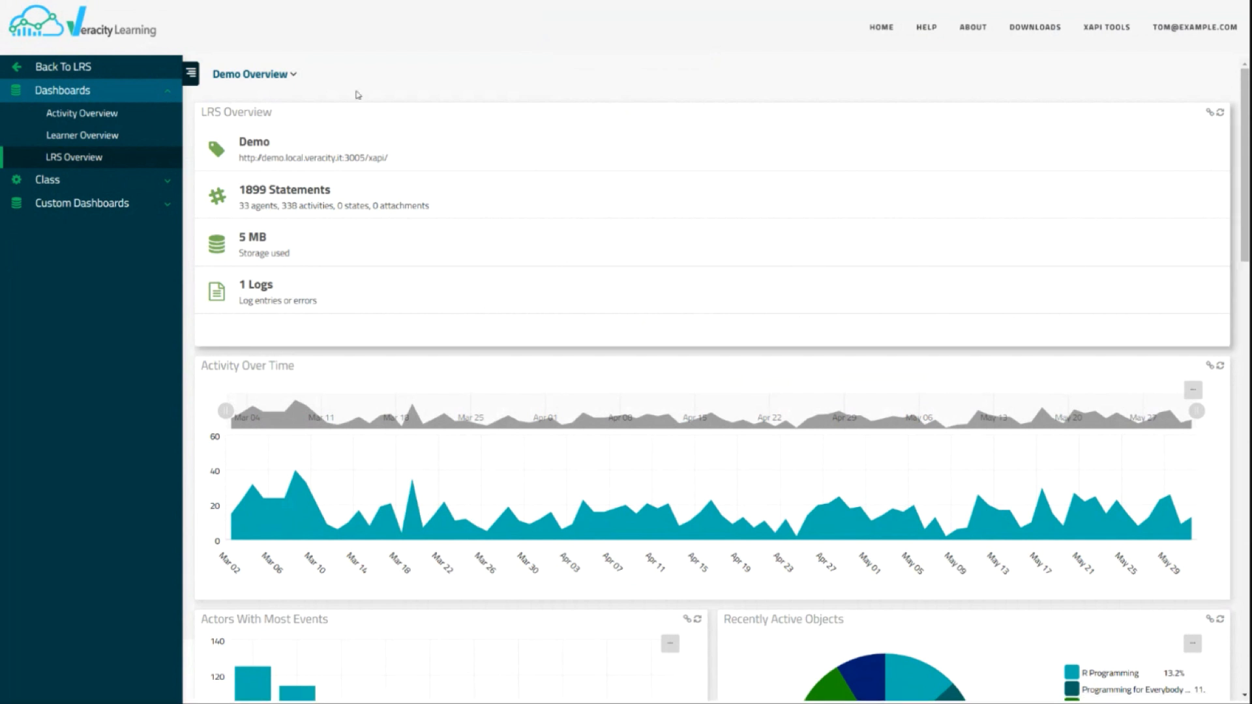
click(297, 77)
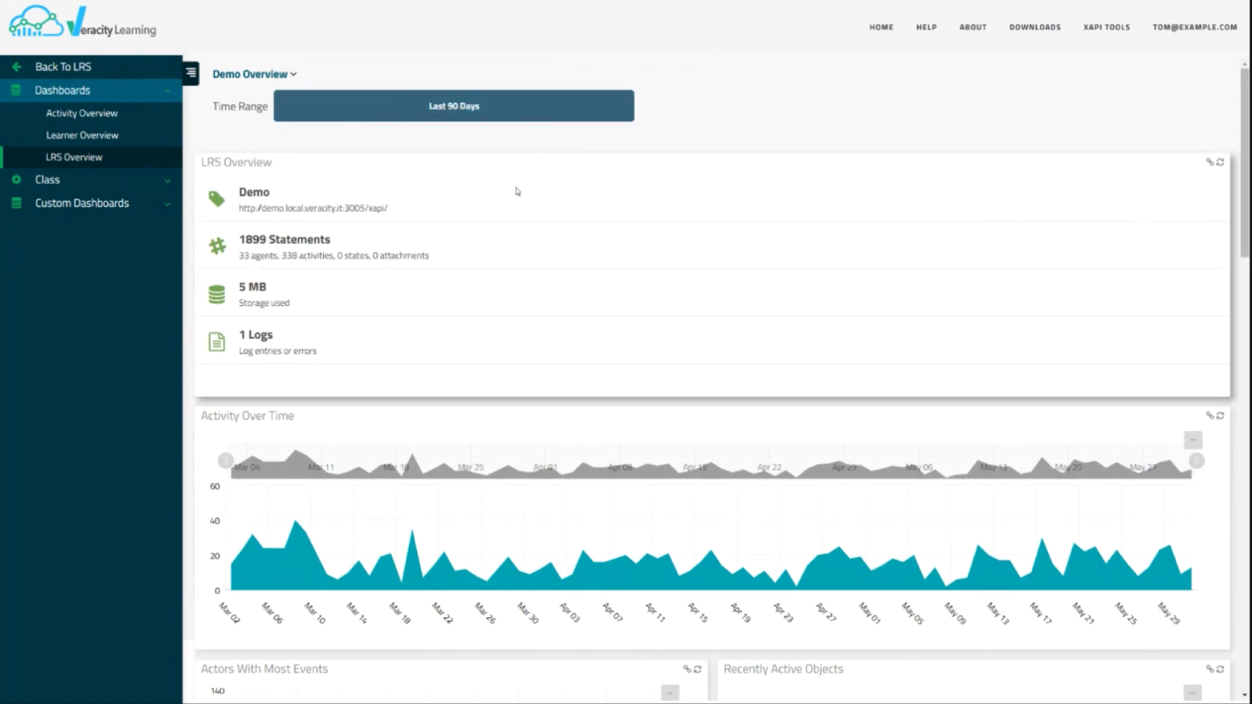
Create a new custom dashboard and switch it to editing mode.
click(123, 216)
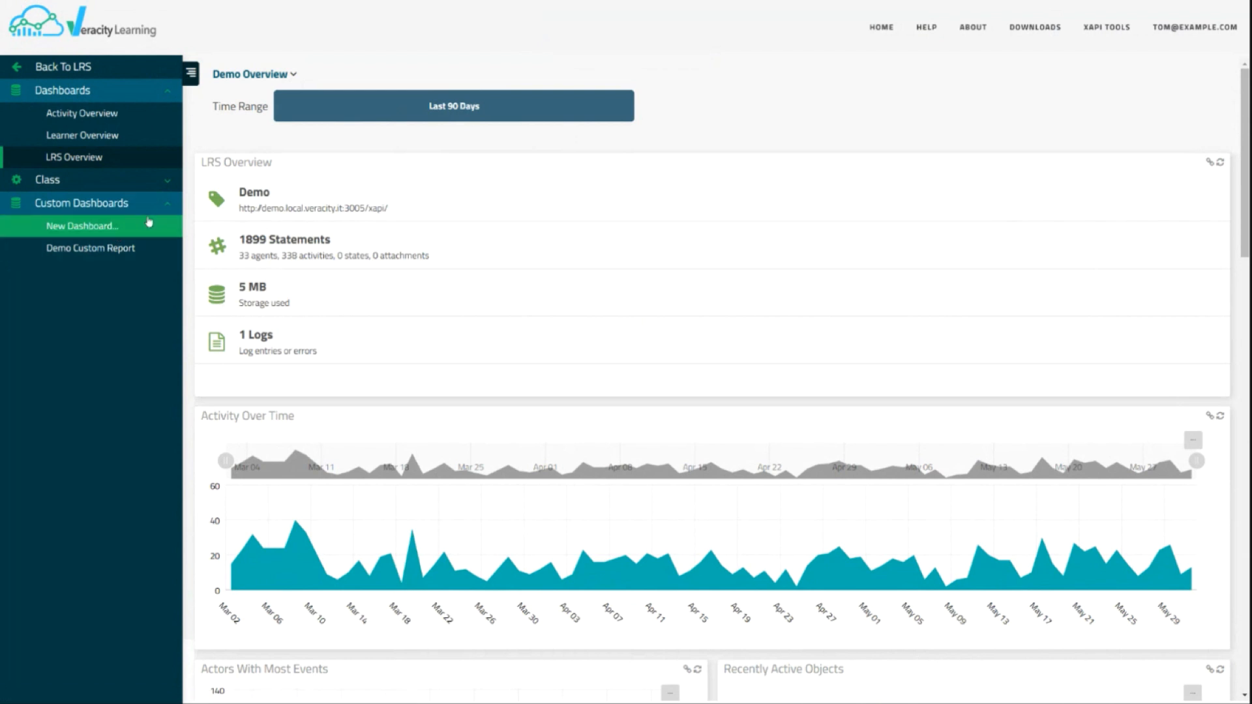
click(83, 233)
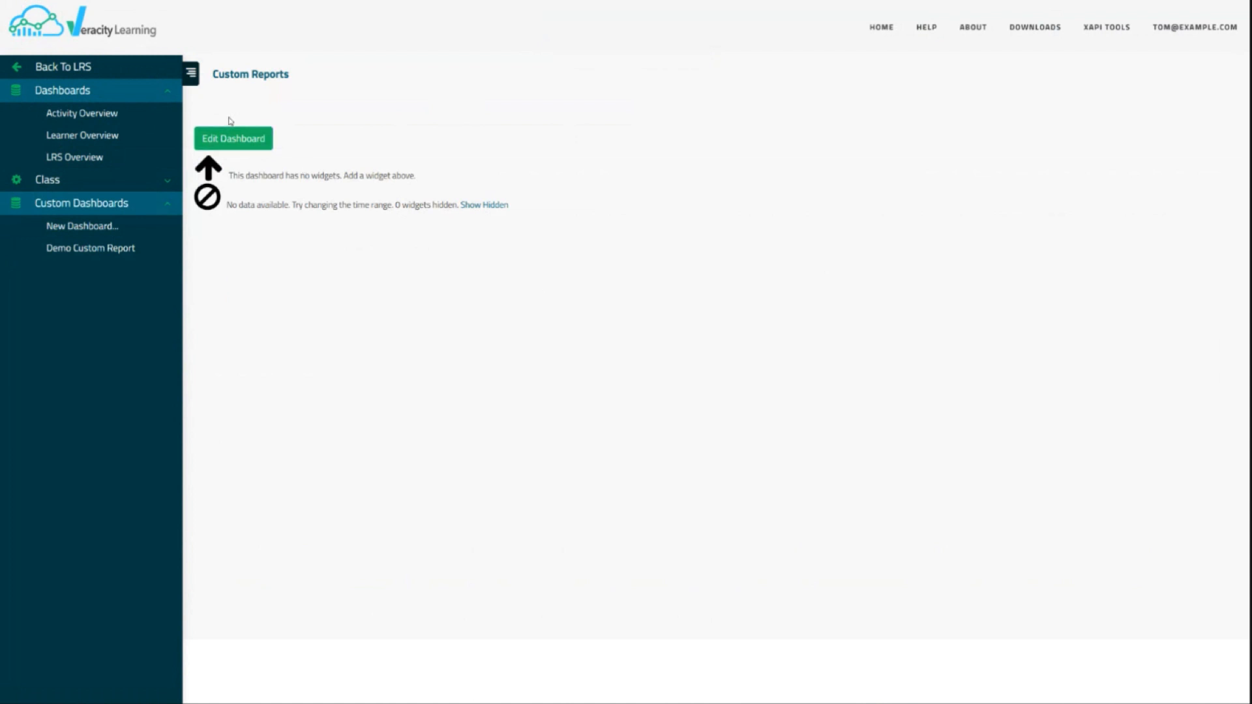
click(226, 140)
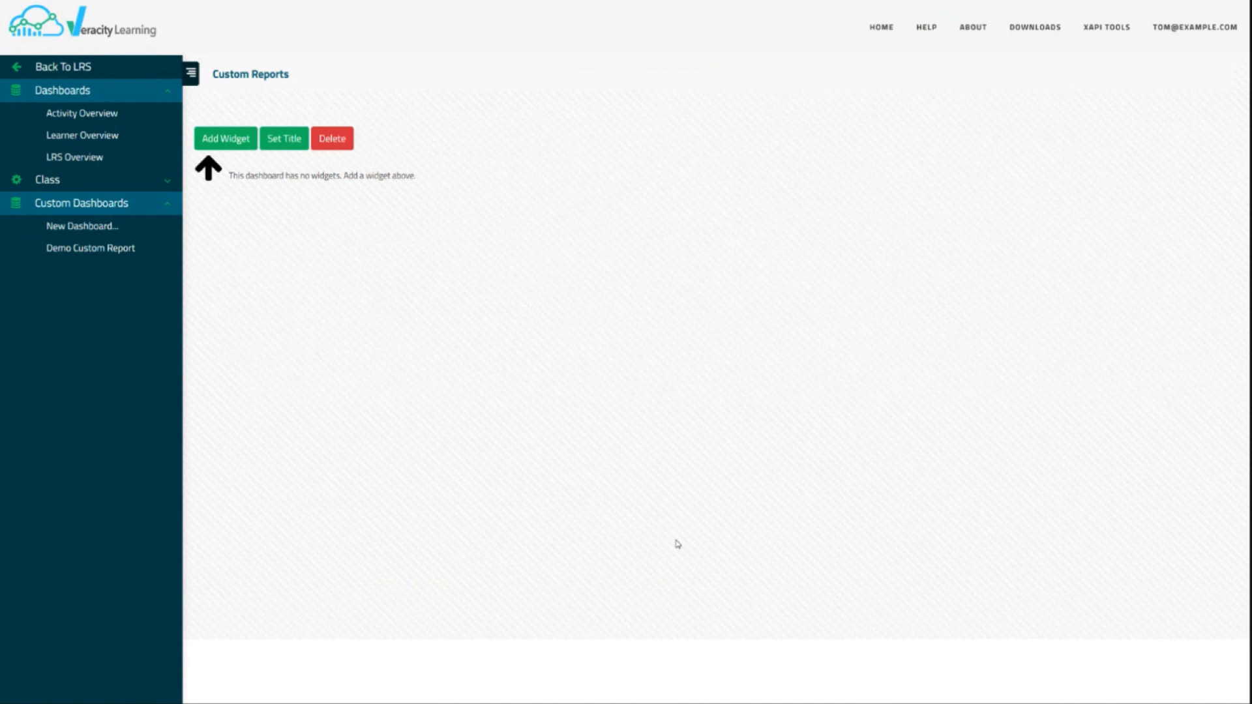
Title the new dashboard "Demo Dash" and save it.
click(280, 139)
triple_click(274, 139)
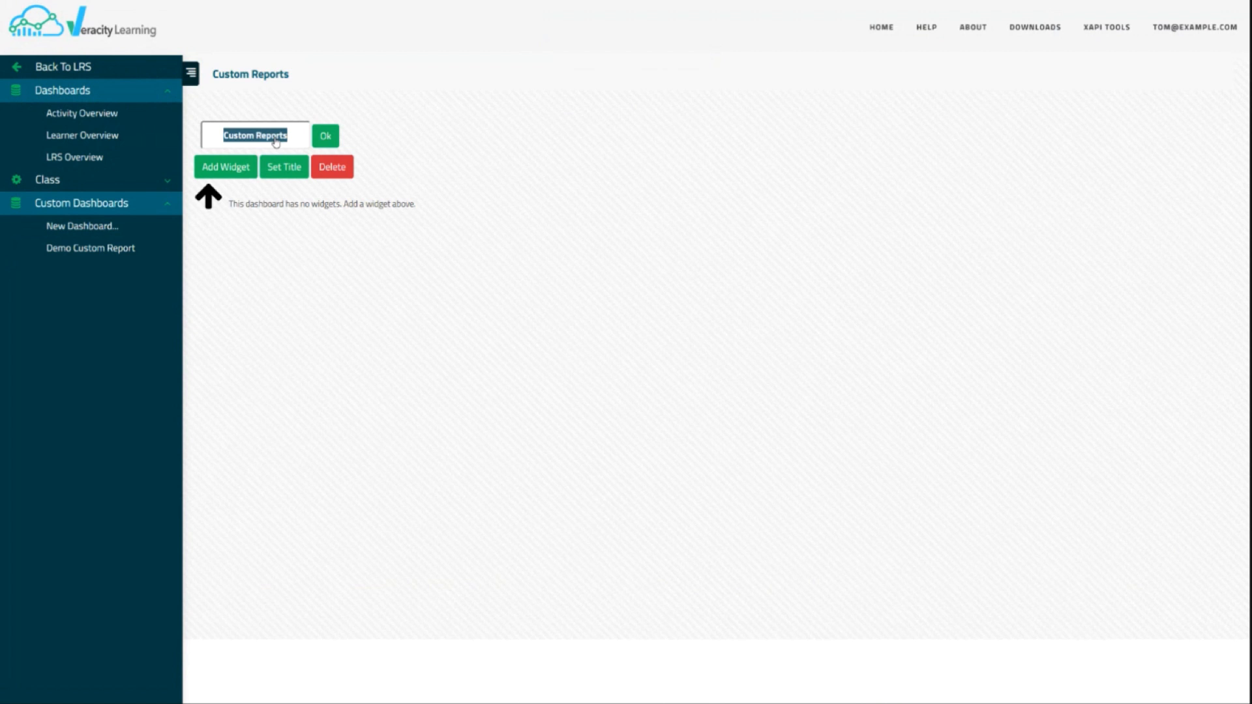
text(Demo)
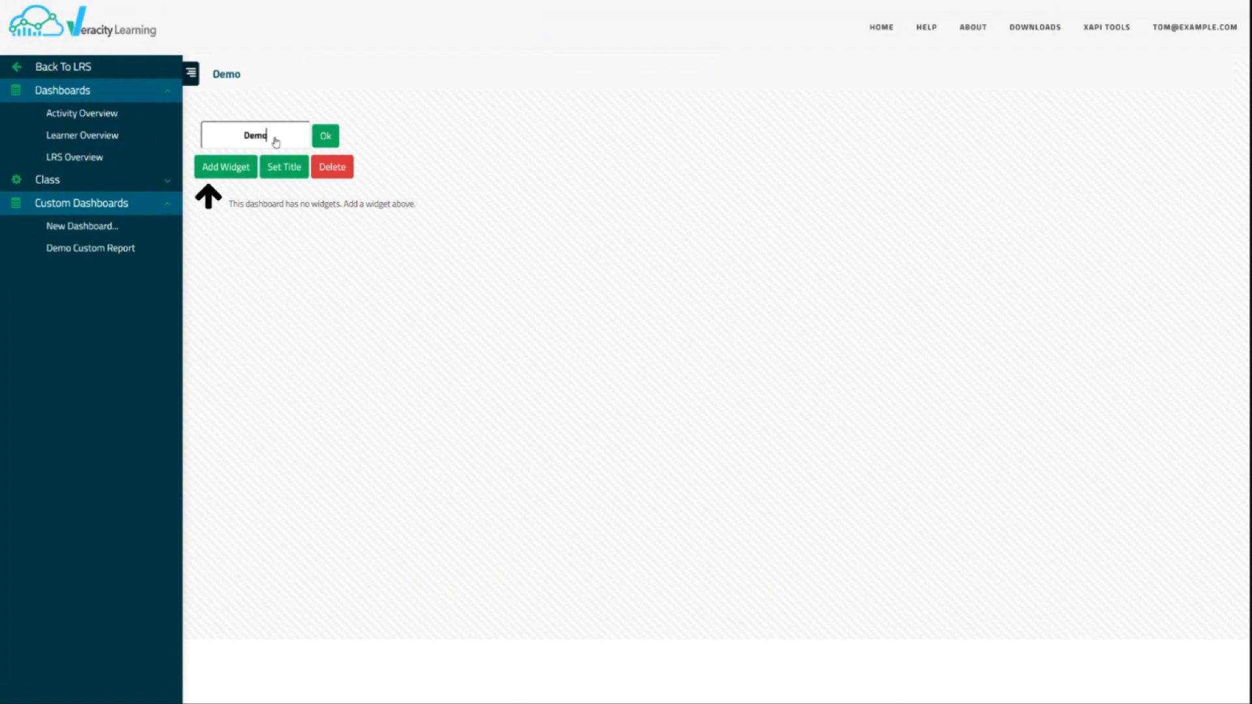
text( Dash)
click(323, 137)
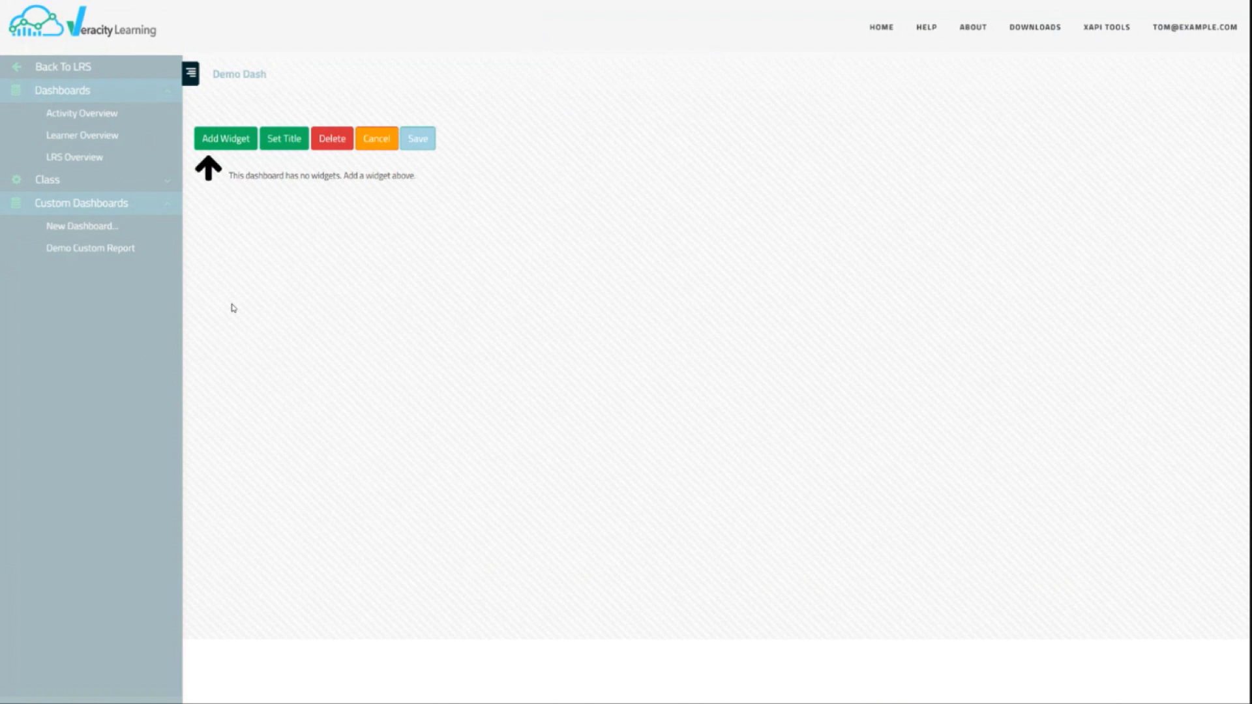
click(415, 138)
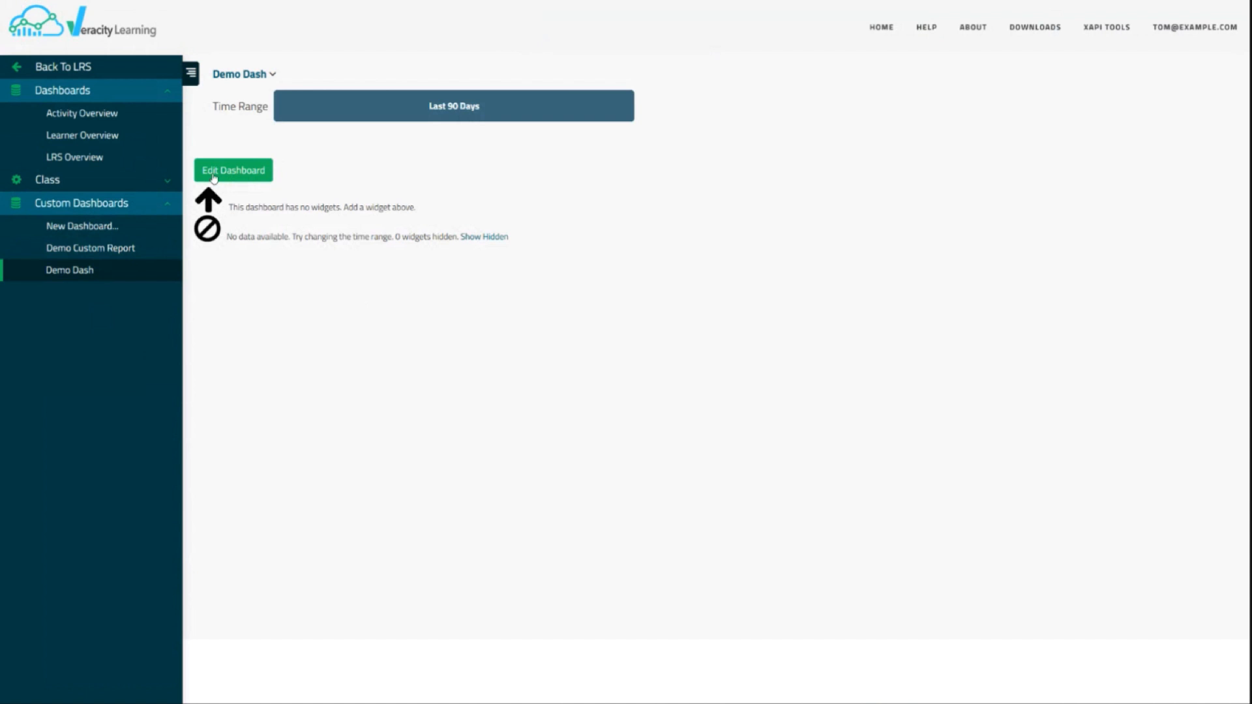
Browse the widget types that can be added to the Demo Dash dashboard.
click(235, 171)
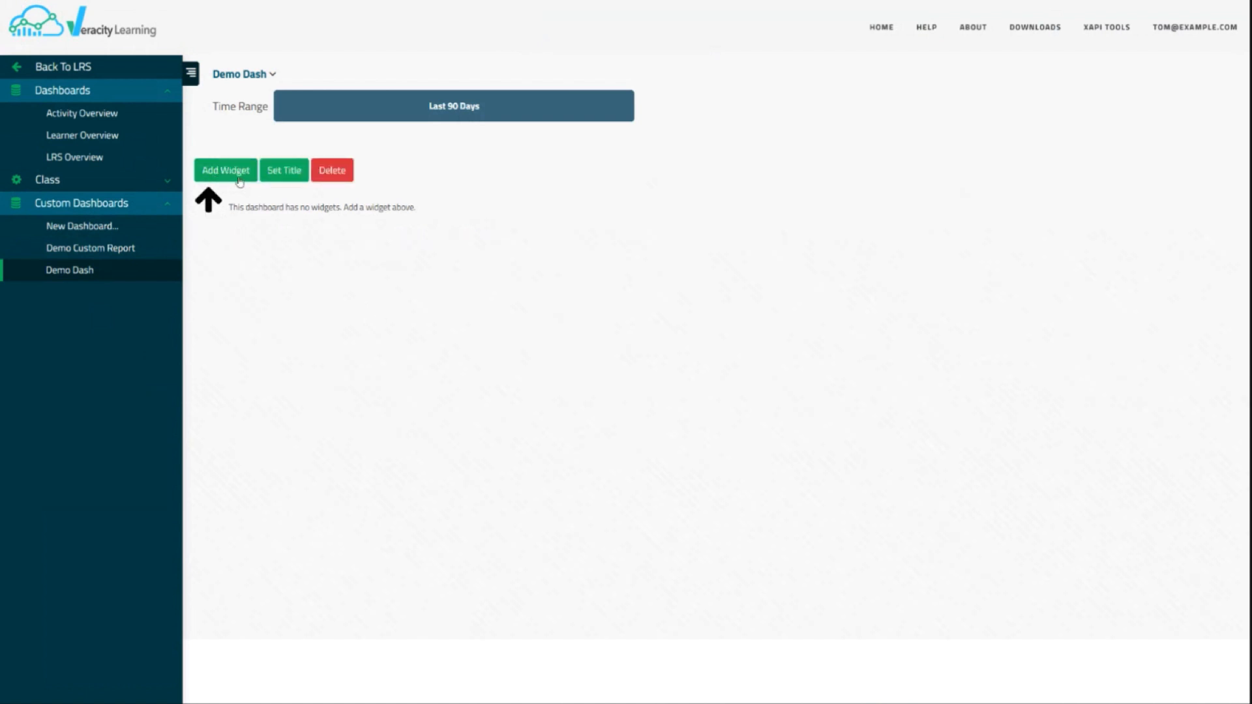
click(209, 174)
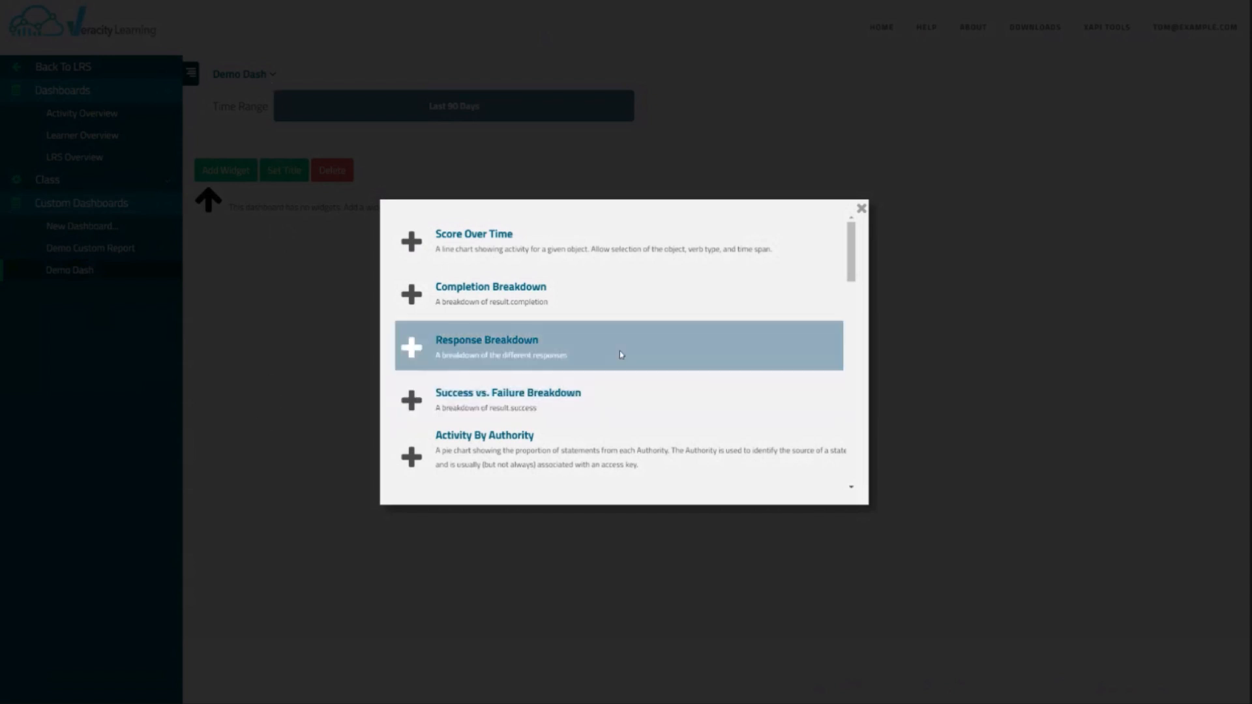
scroll(620, 352, down, 15)
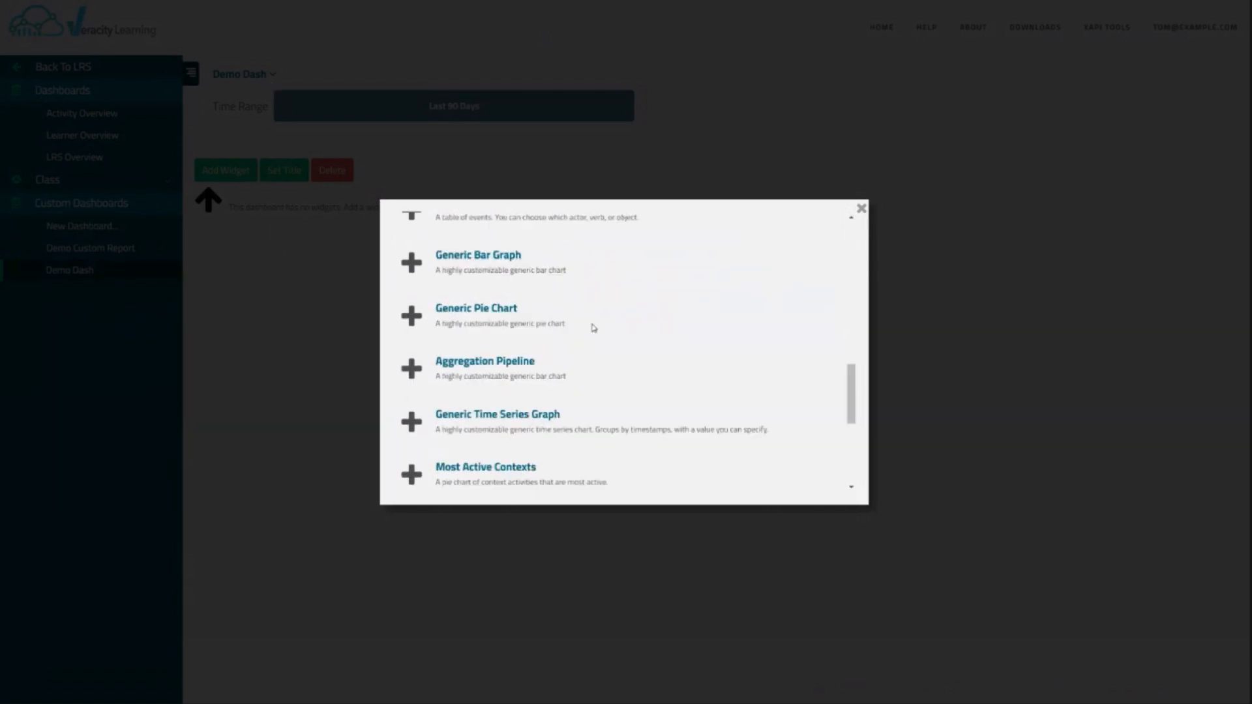
scroll(588, 381, up, 15)
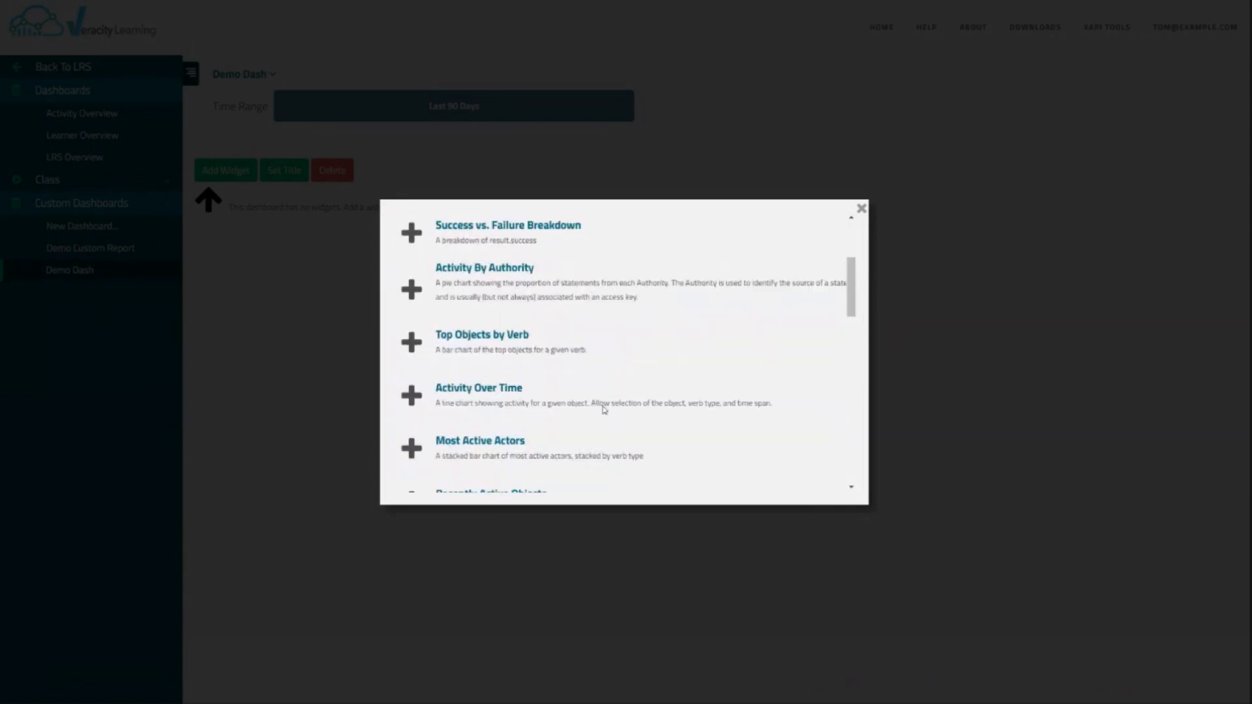
scroll(605, 410, down, 15)
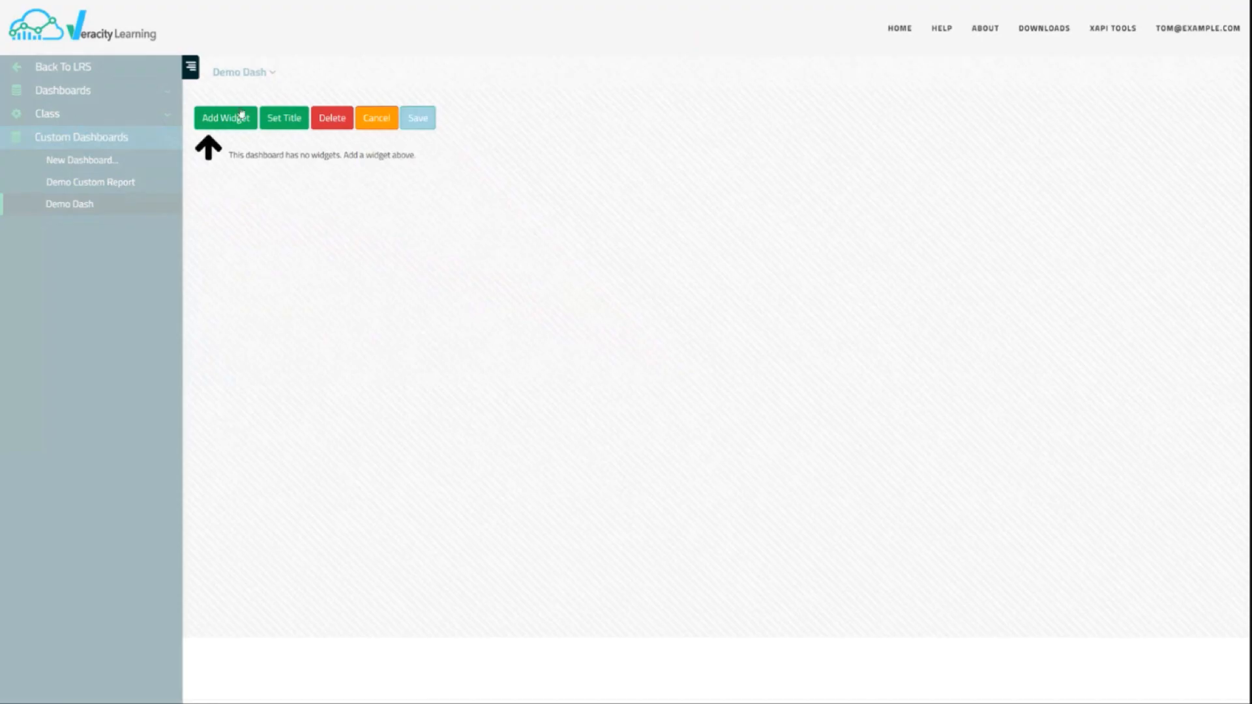
Add an Activity Over Time widget to the empty Demo Dash dashboard.
click(242, 118)
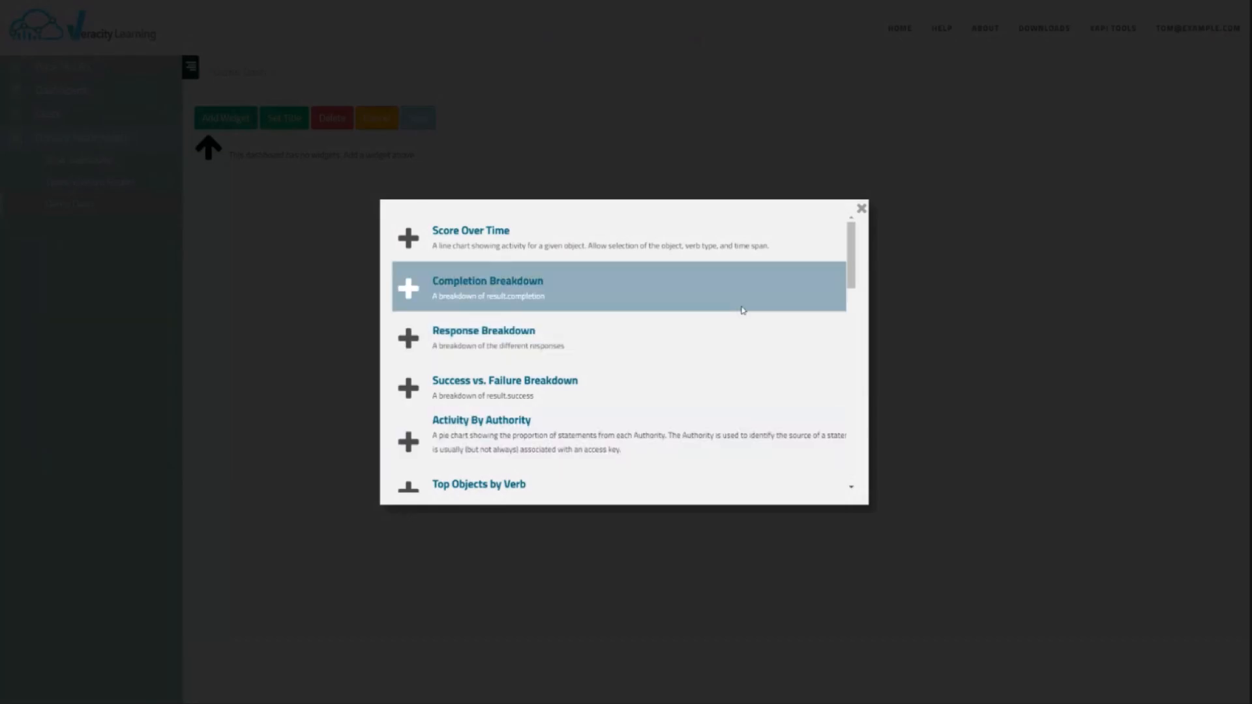
scroll(620, 404, down, 2)
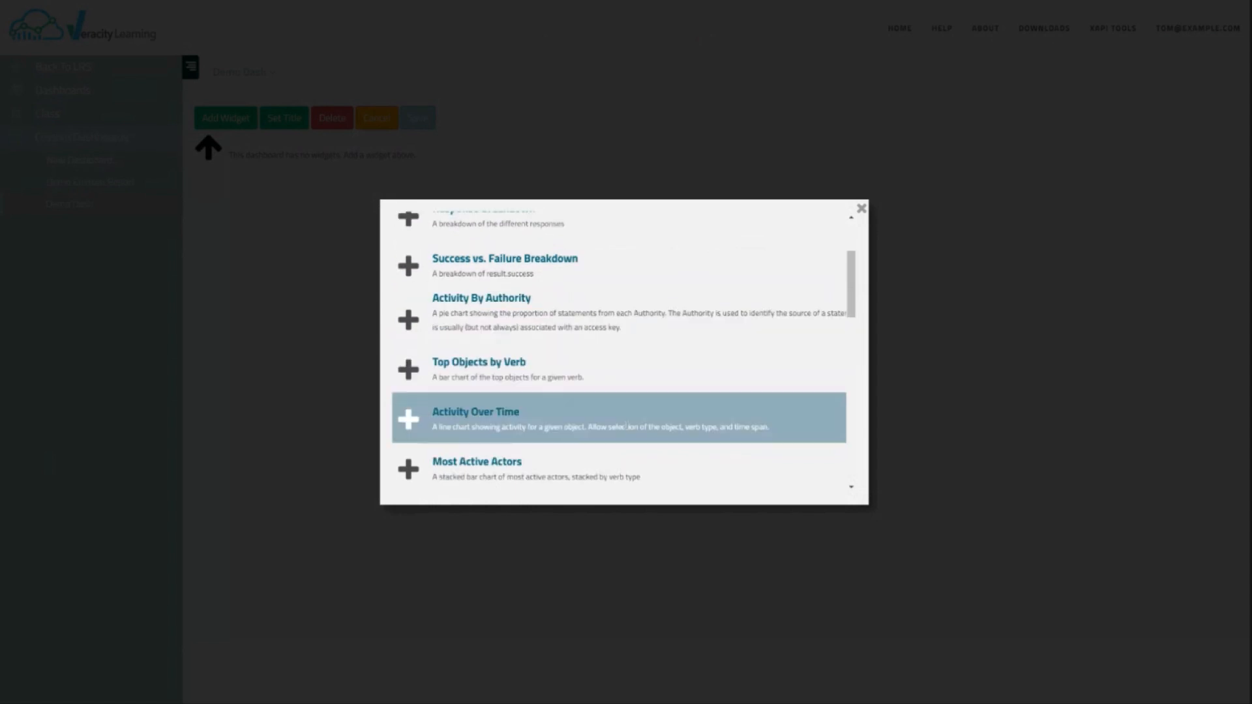
scroll(622, 422, down, 3)
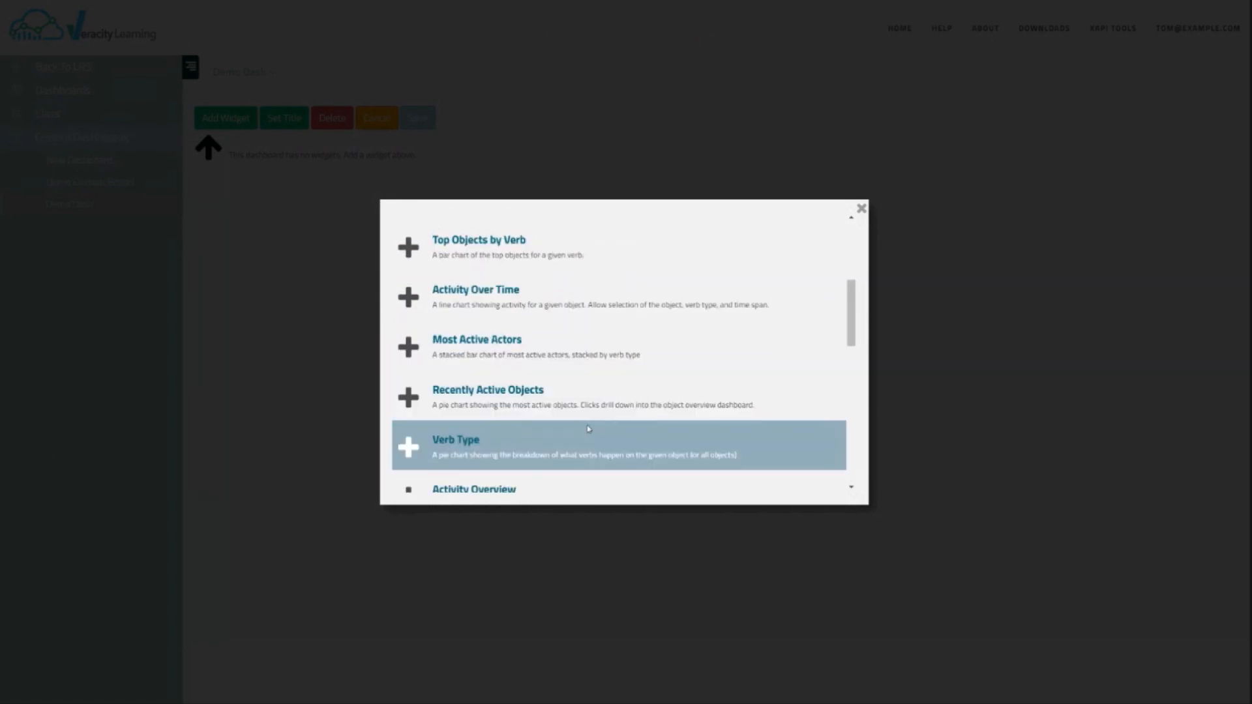
scroll(606, 412, down, 1)
scroll(522, 339, up, 2)
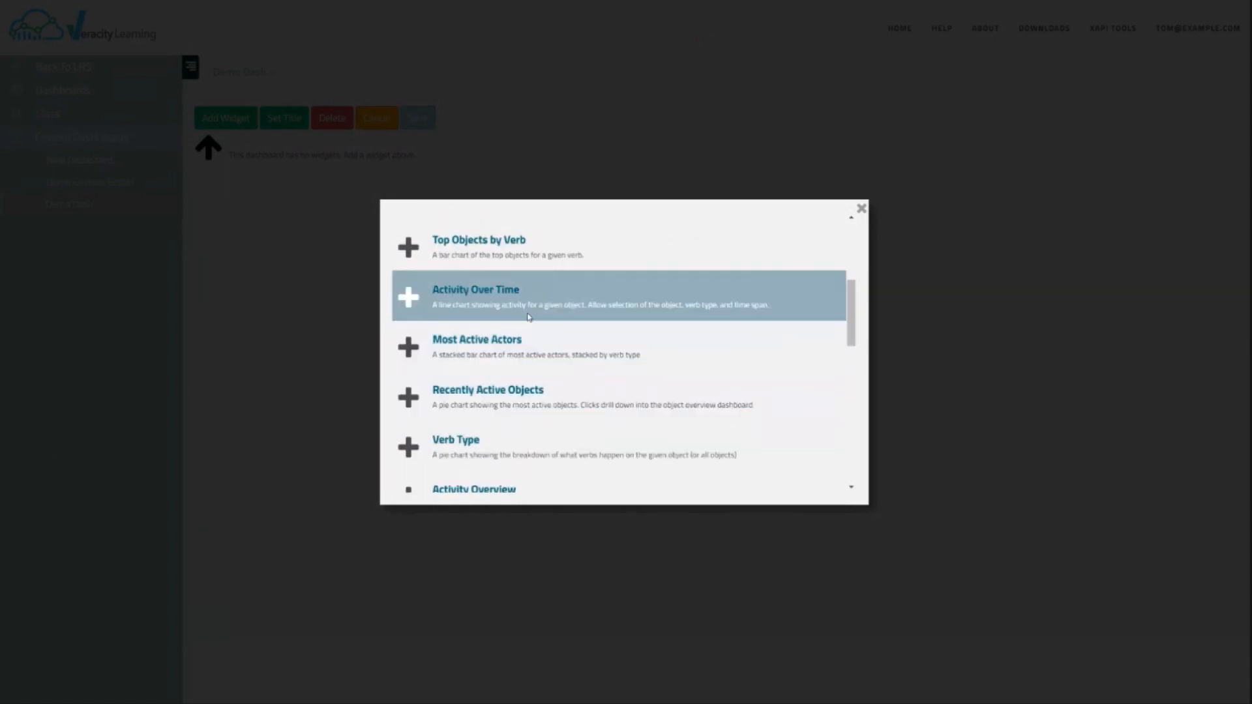
click(463, 292)
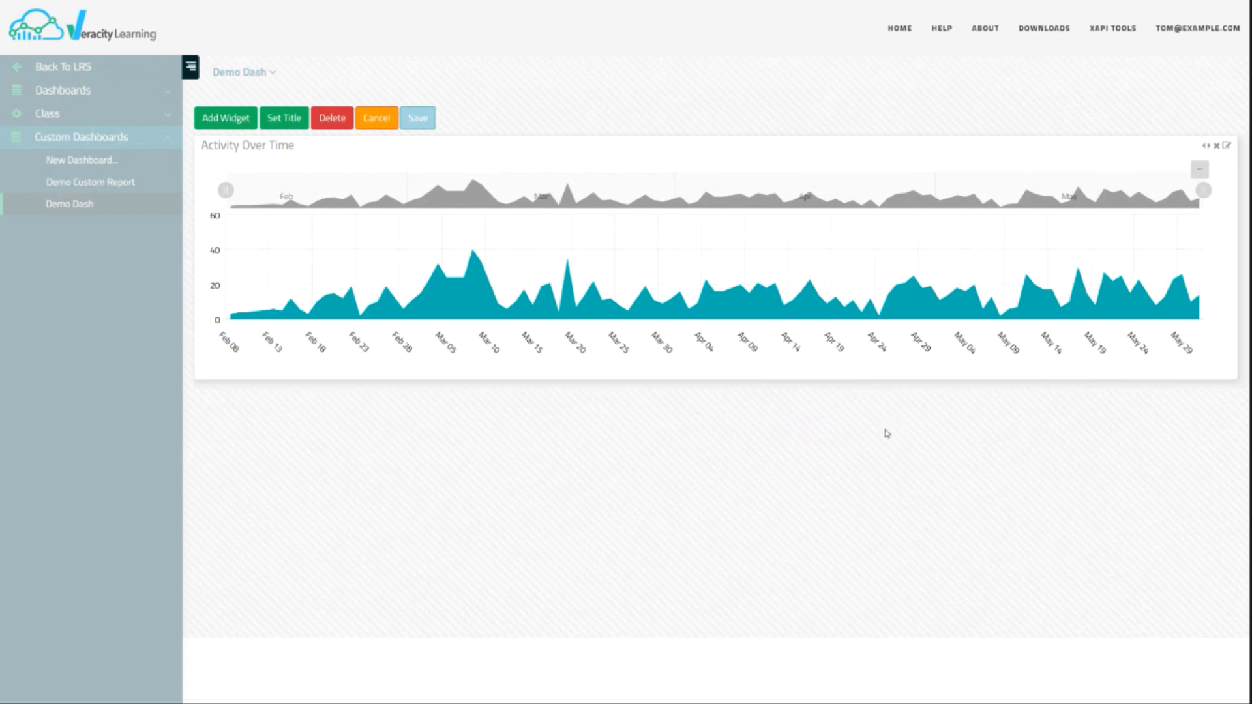
Set the Activity Over Time widget to graph the activity "Neural Networks for Machine Learning".
click(1227, 148)
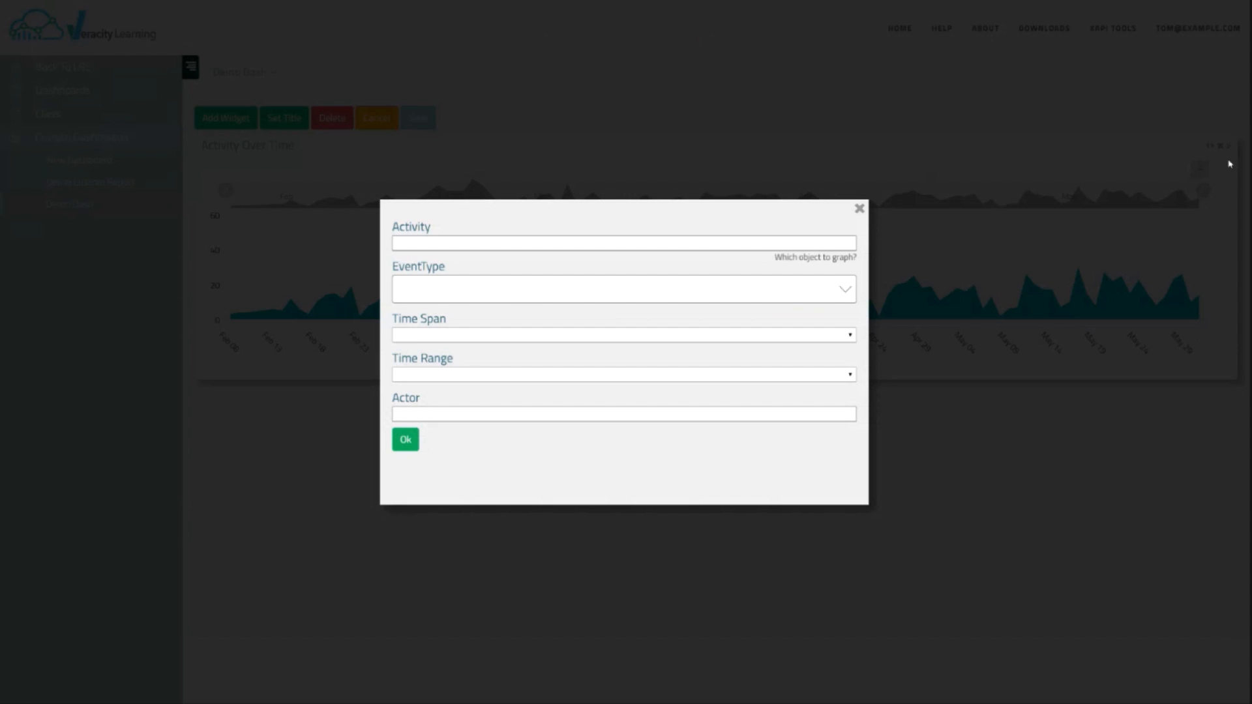
click(482, 244)
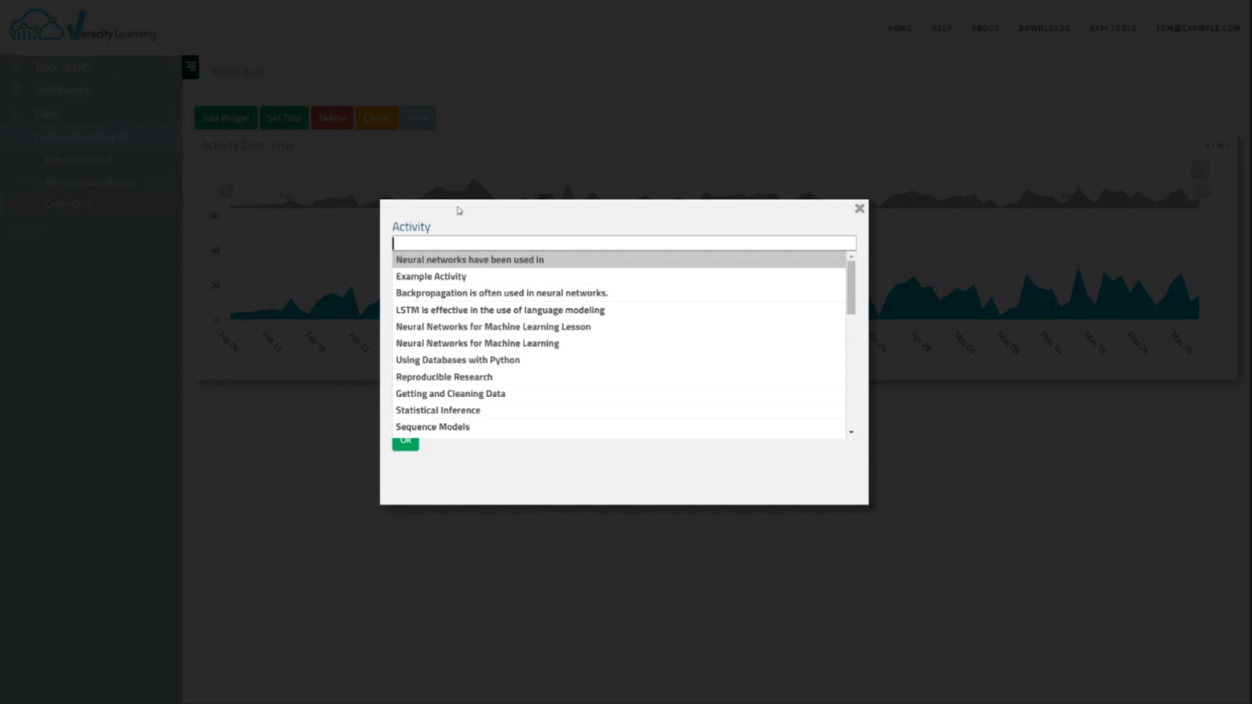
click(499, 343)
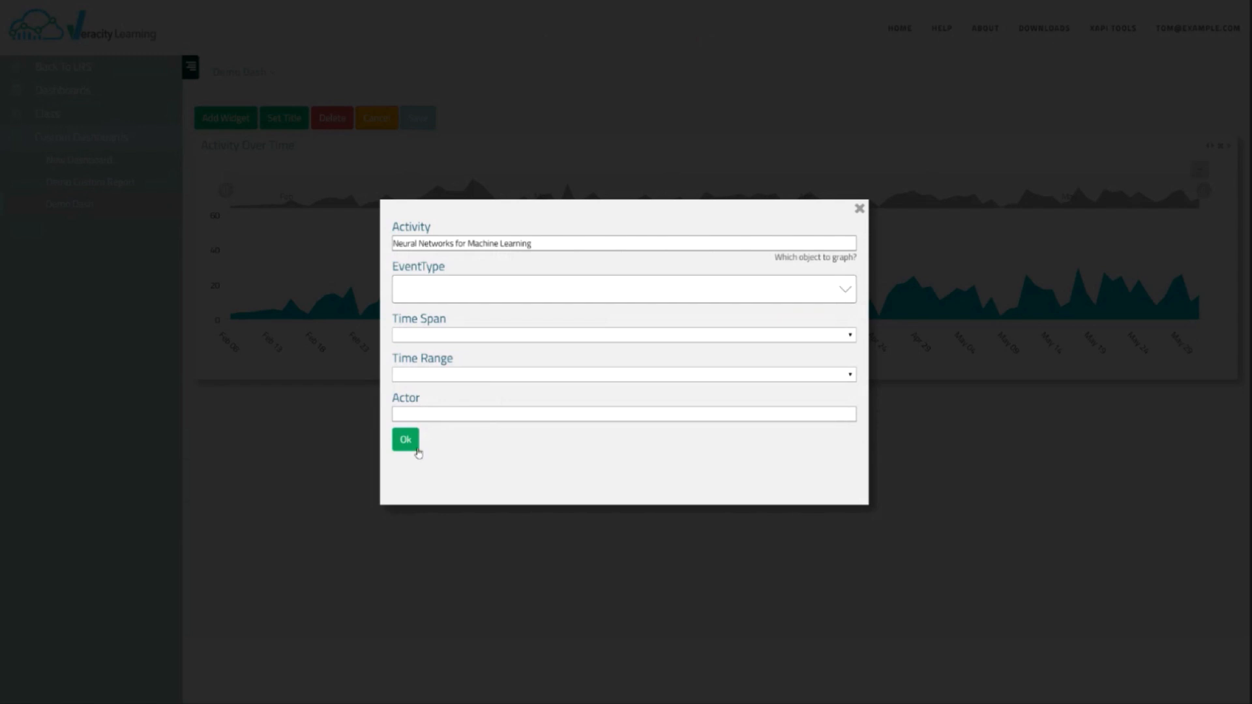
click(405, 441)
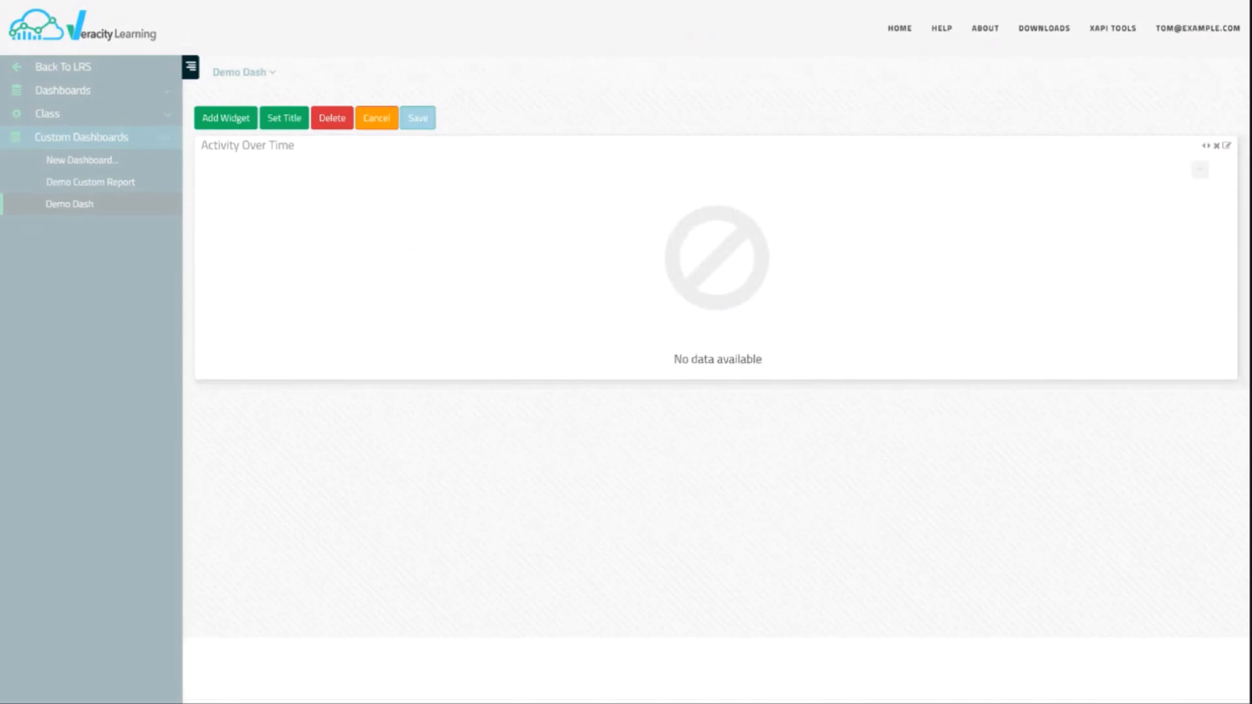
Set the Activity Over Time widget to graph the activity "Reproducible Research".
click(1227, 146)
click(467, 244)
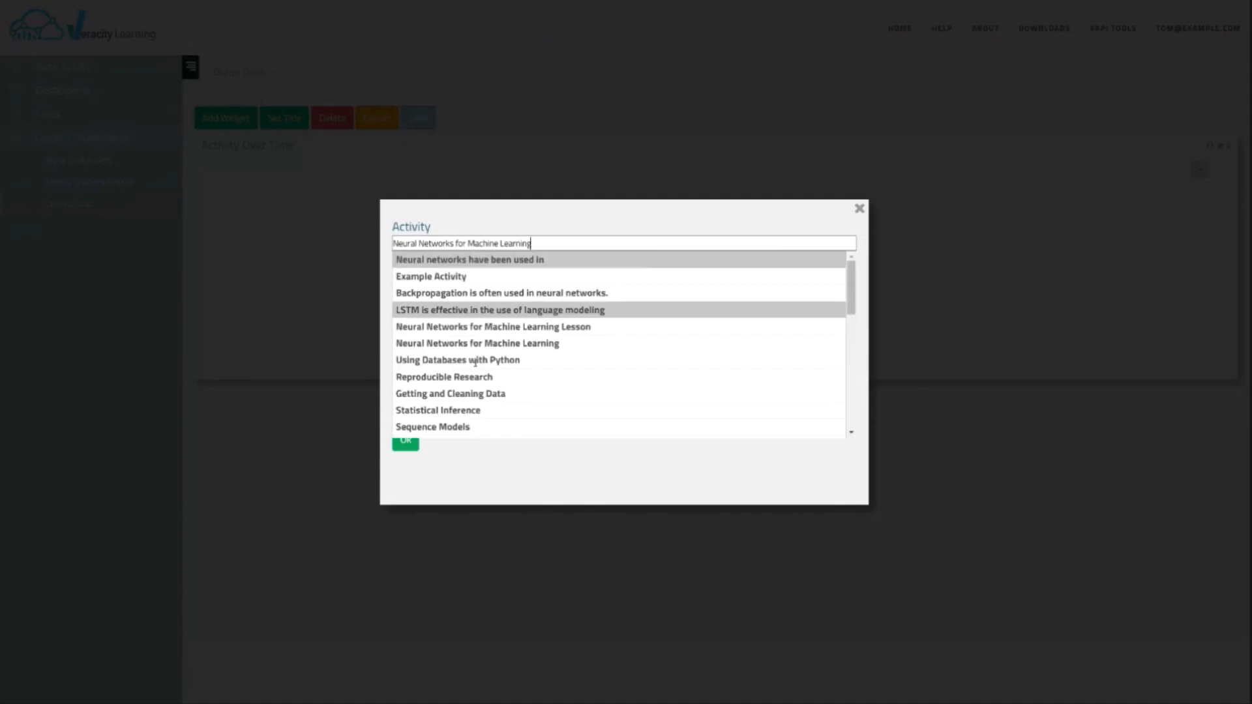
click(457, 374)
click(405, 439)
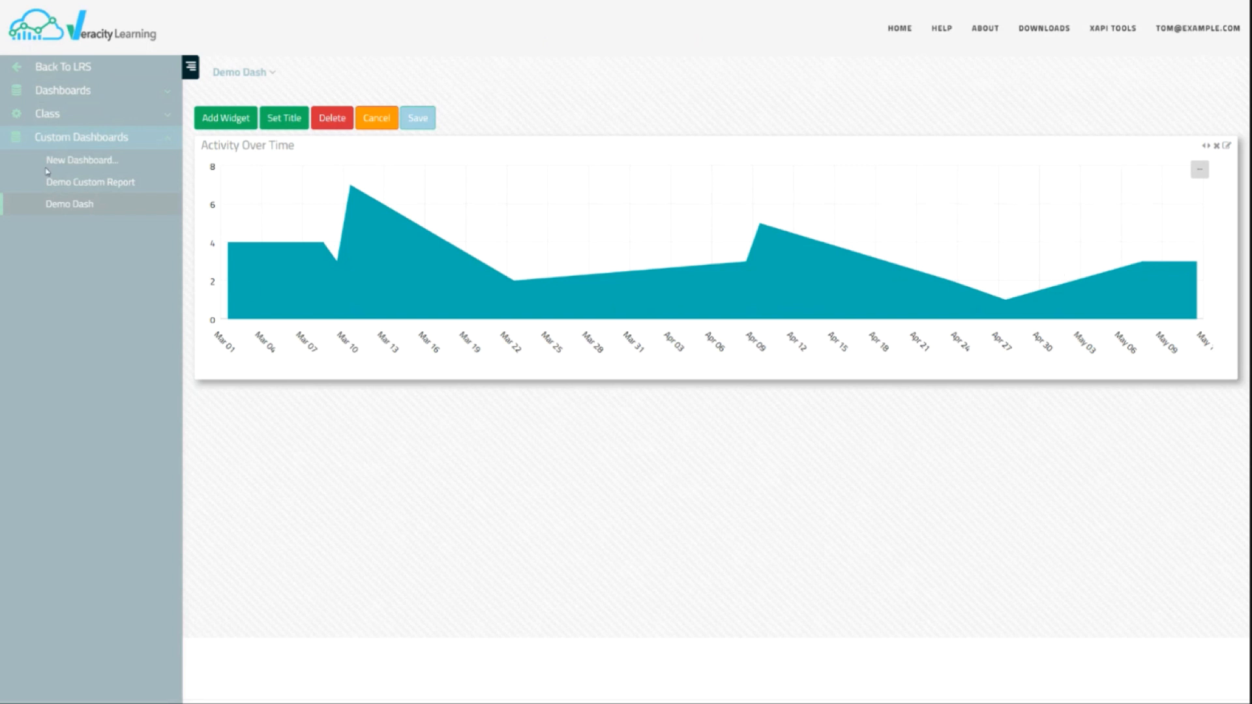
Add a second Activity Over Time widget to the Demo Dash dashboard.
click(227, 121)
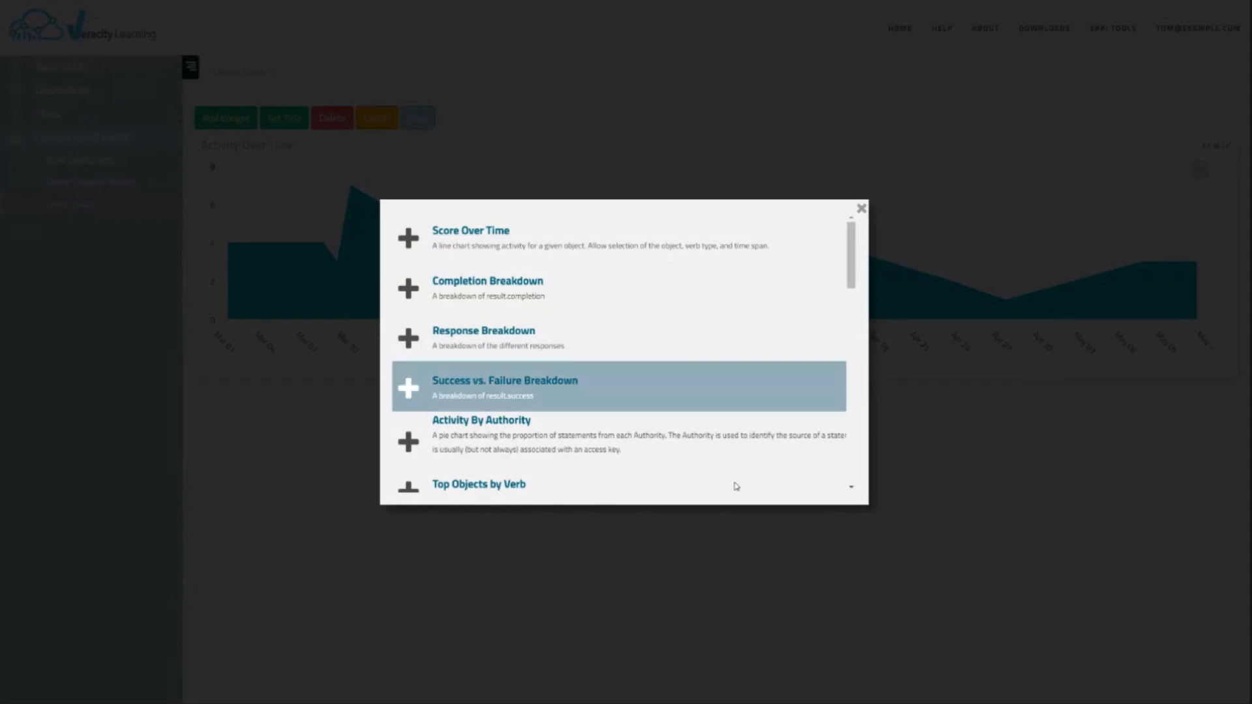
scroll(626, 436, down, 3)
scroll(534, 366, up, 1)
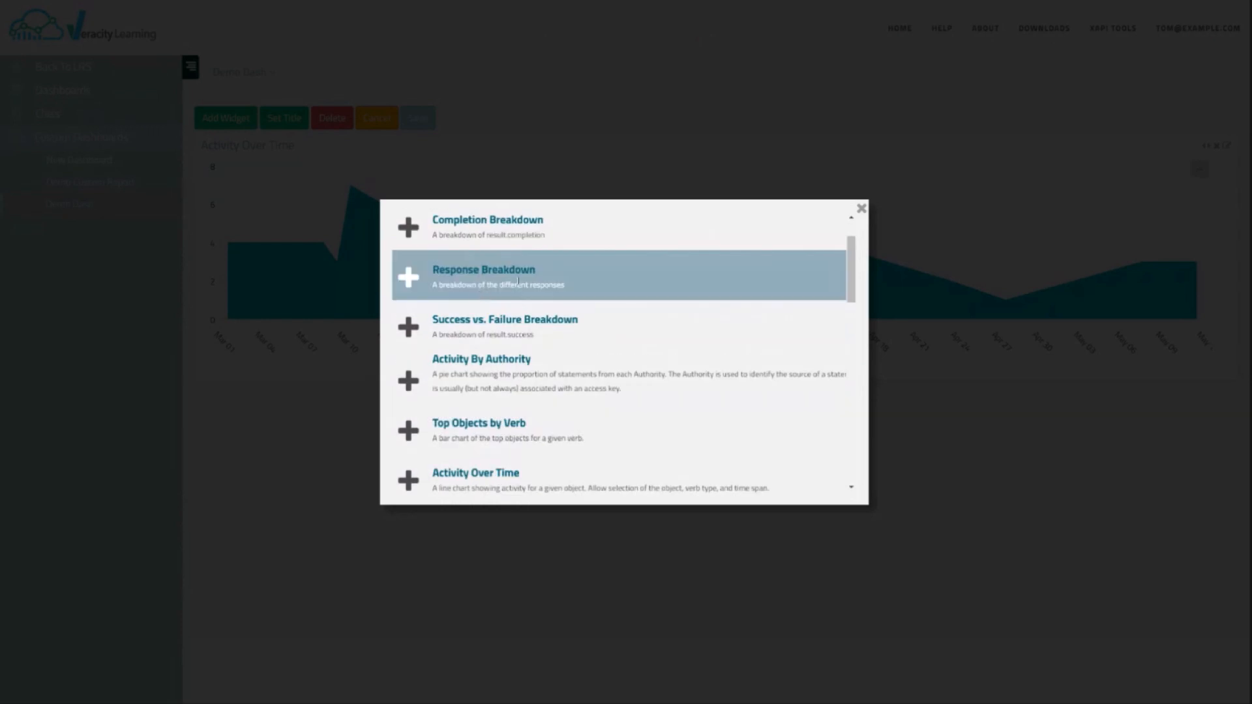
scroll(490, 459, down, 1)
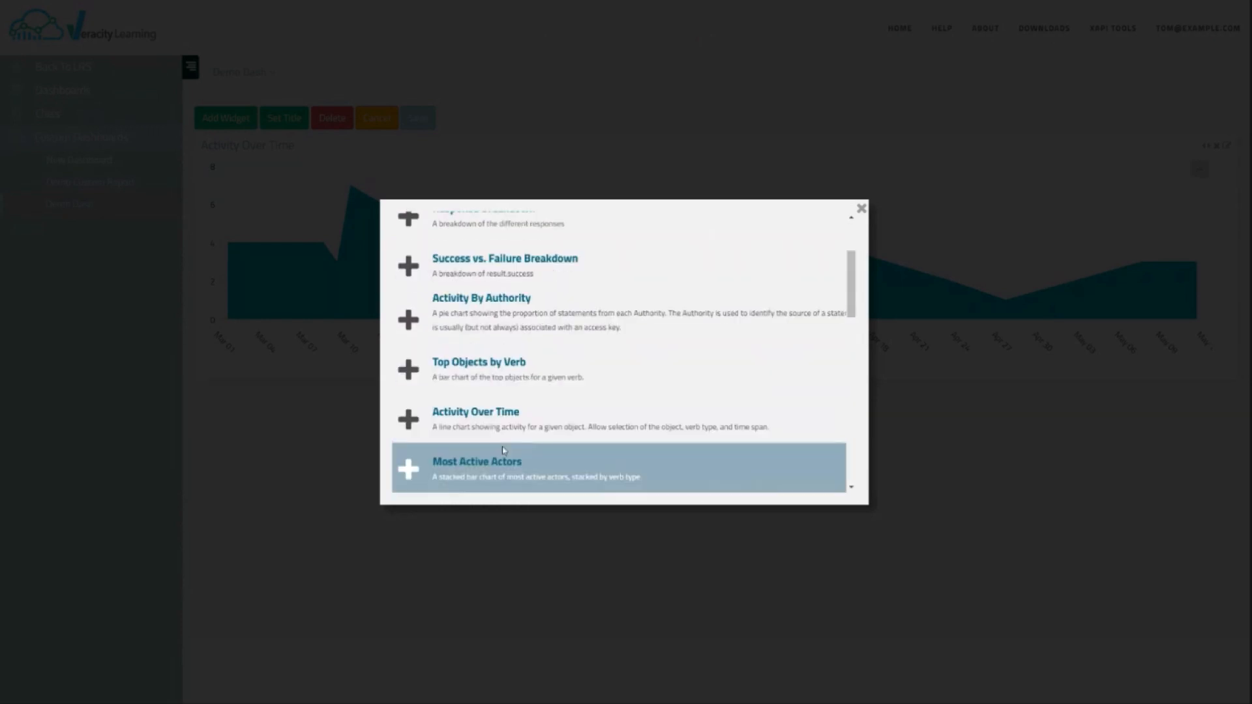
click(490, 417)
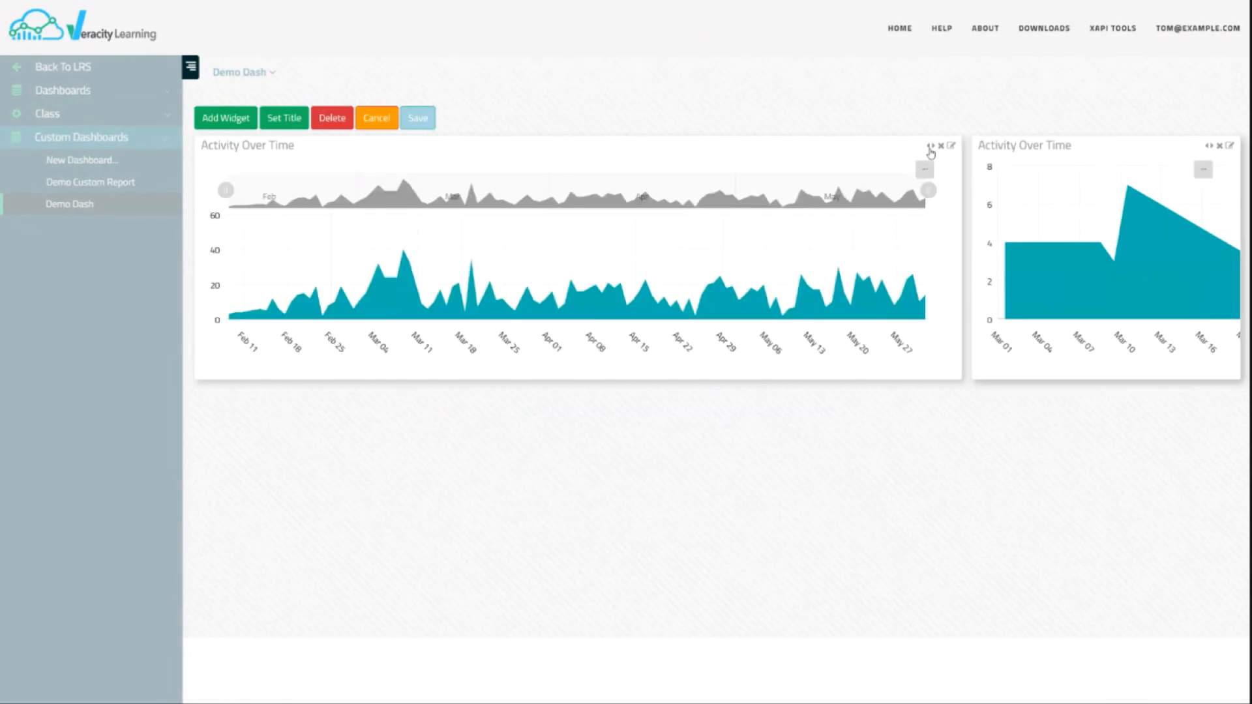
Set the newly added Activity Over Time widget to graph the activity "Algorithms, Part I".
click(951, 146)
click(497, 243)
scroll(545, 372, down, 3)
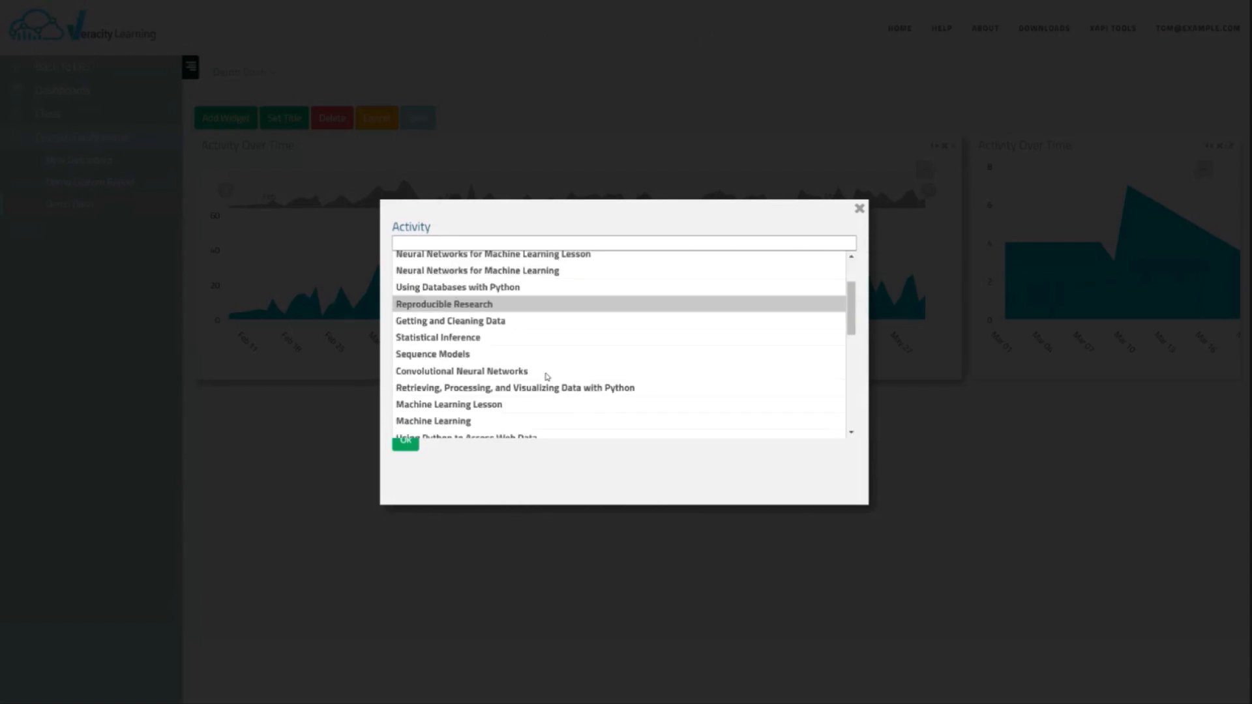
click(520, 420)
click(405, 440)
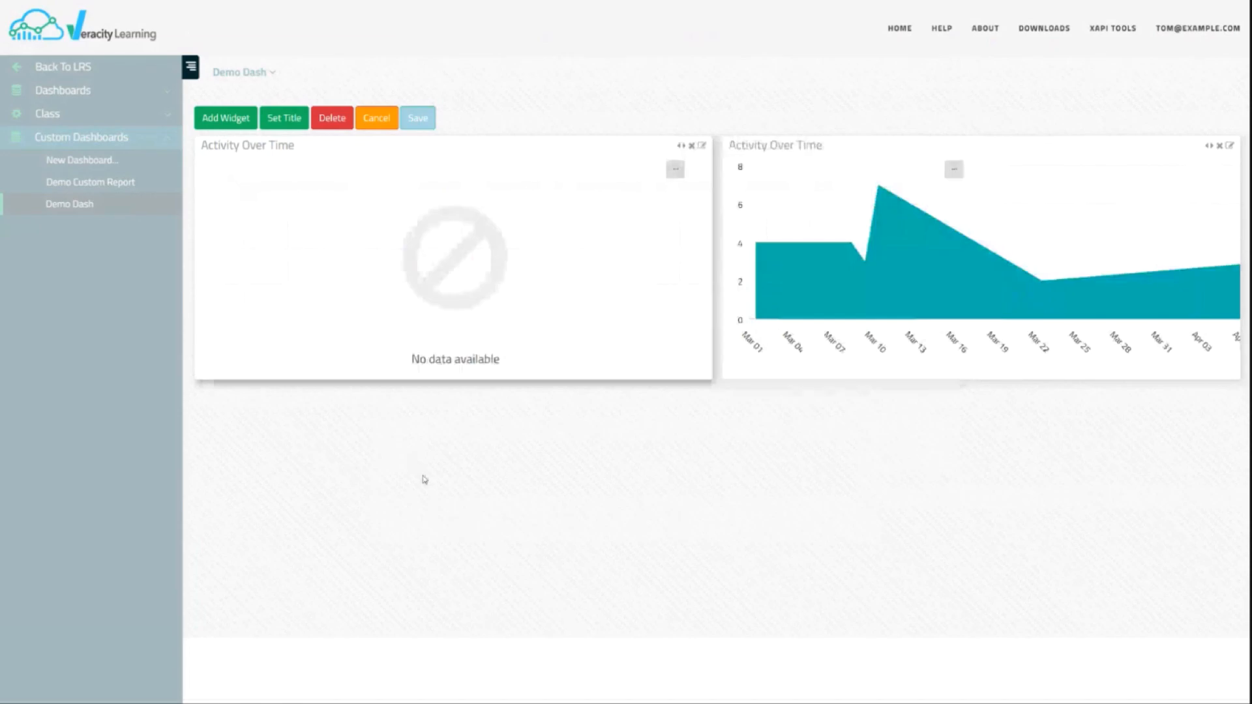
Set the newer Activity Over Time widget to graph the activity "Neural Networks and Deep Learning" and save the dashboard.
click(703, 145)
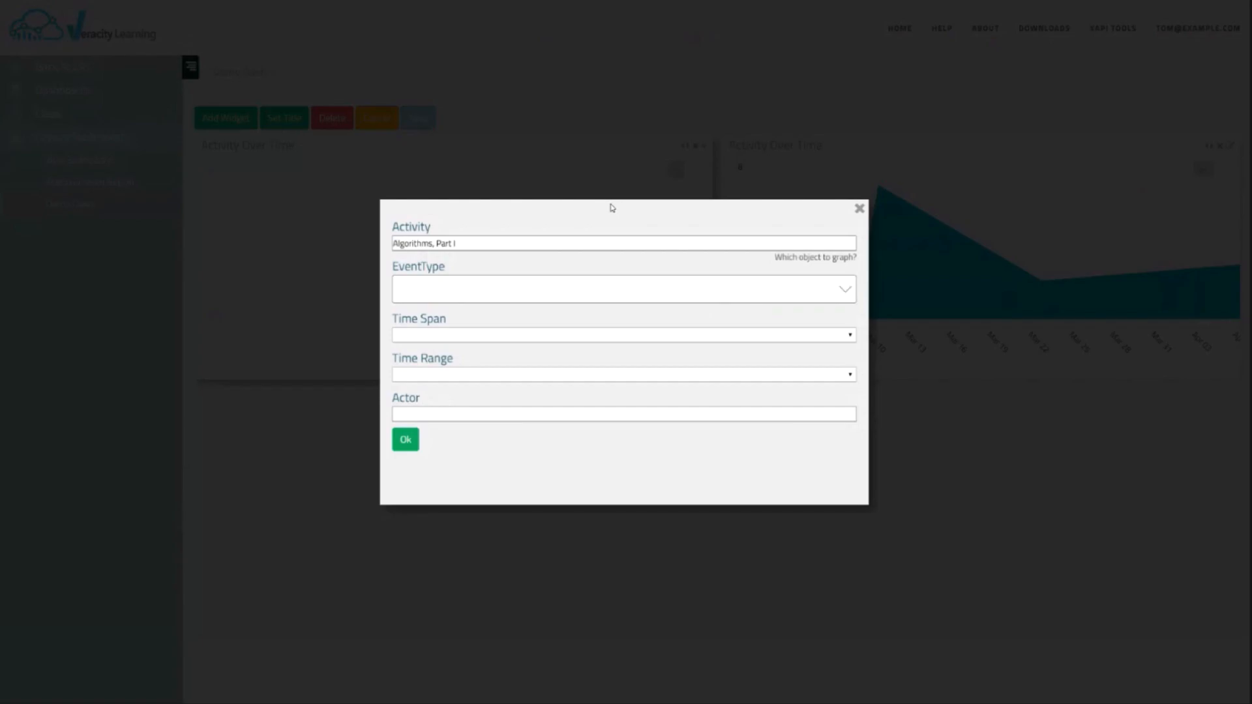
click(481, 247)
scroll(528, 391, down, 3)
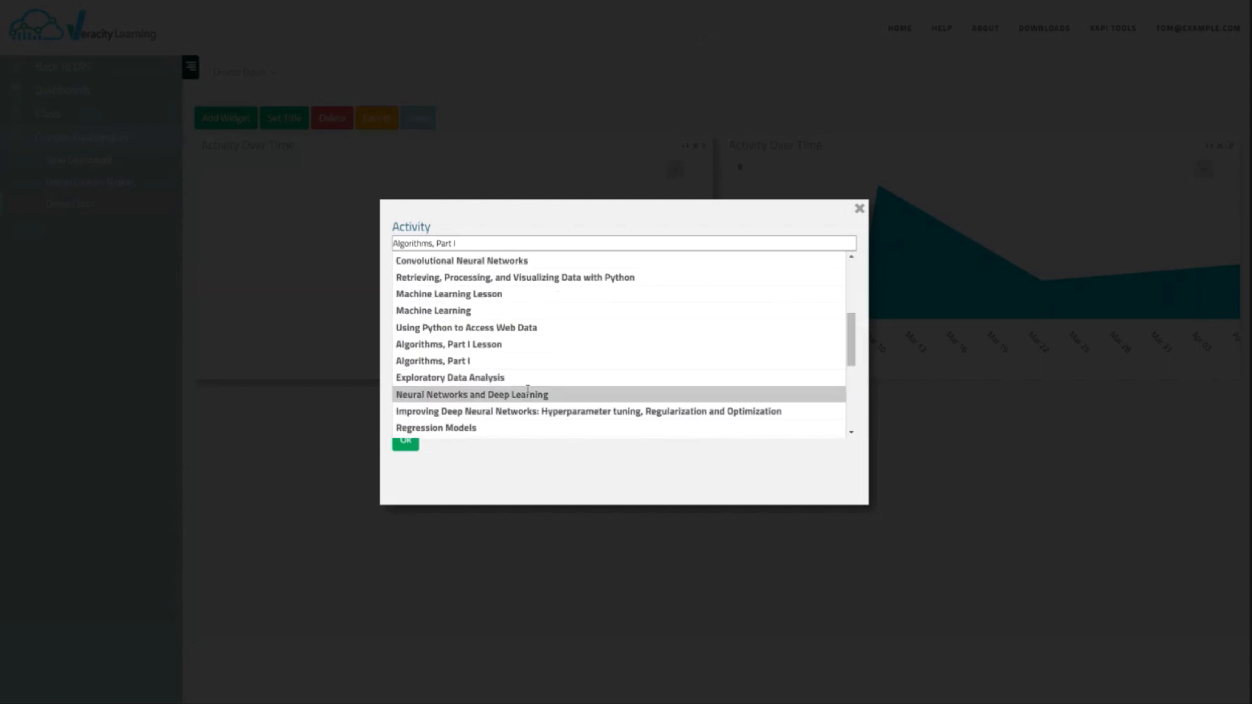
click(535, 395)
click(405, 440)
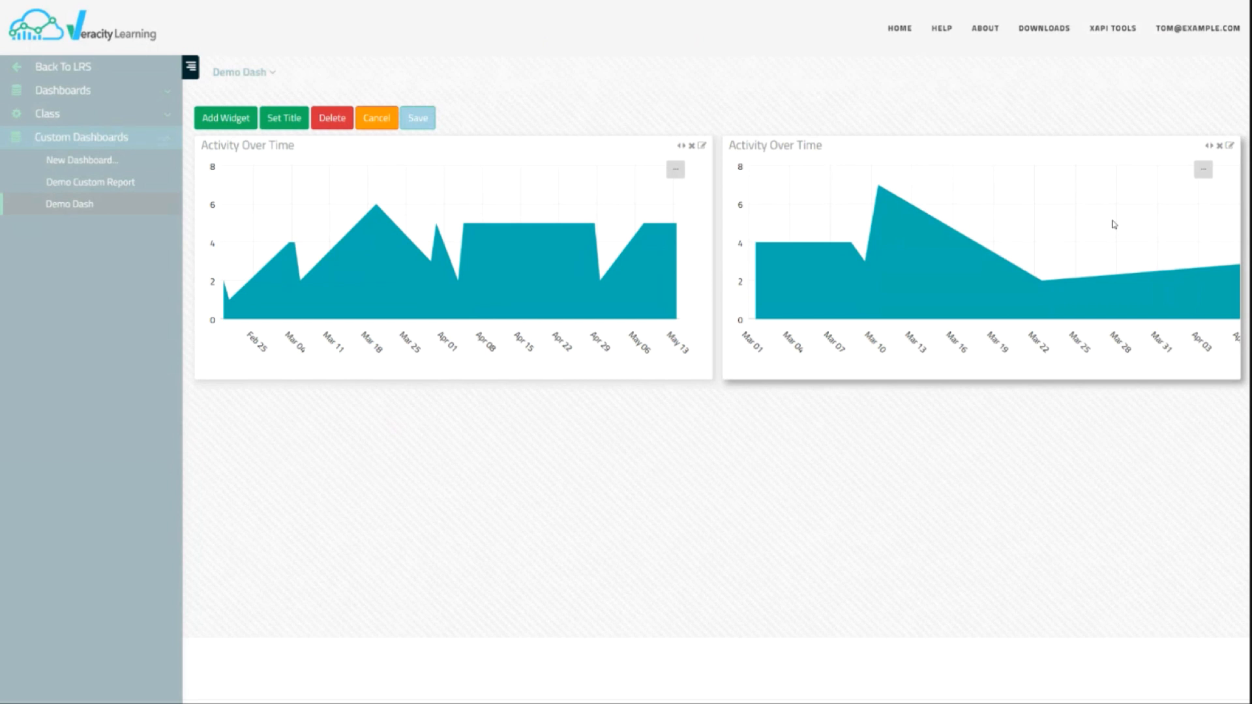
click(431, 121)
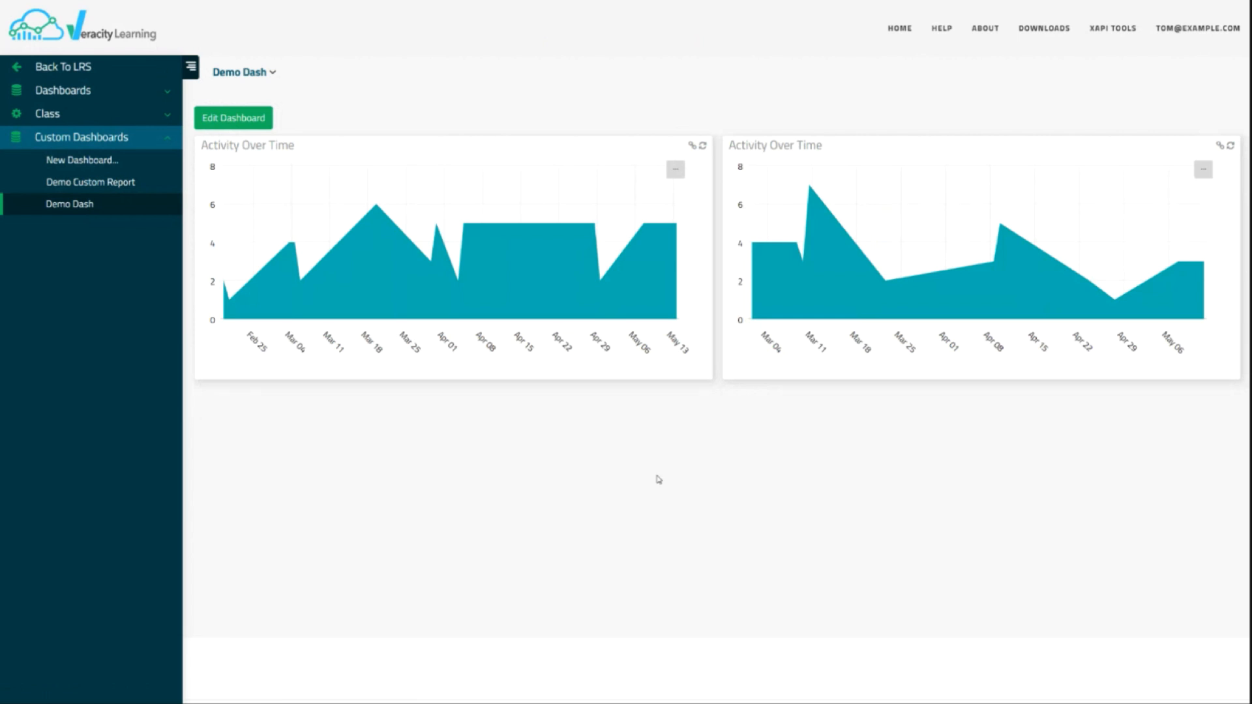
Start editing the Demo Dash dashboard and browse the available widget types without adding one.
click(251, 118)
click(210, 118)
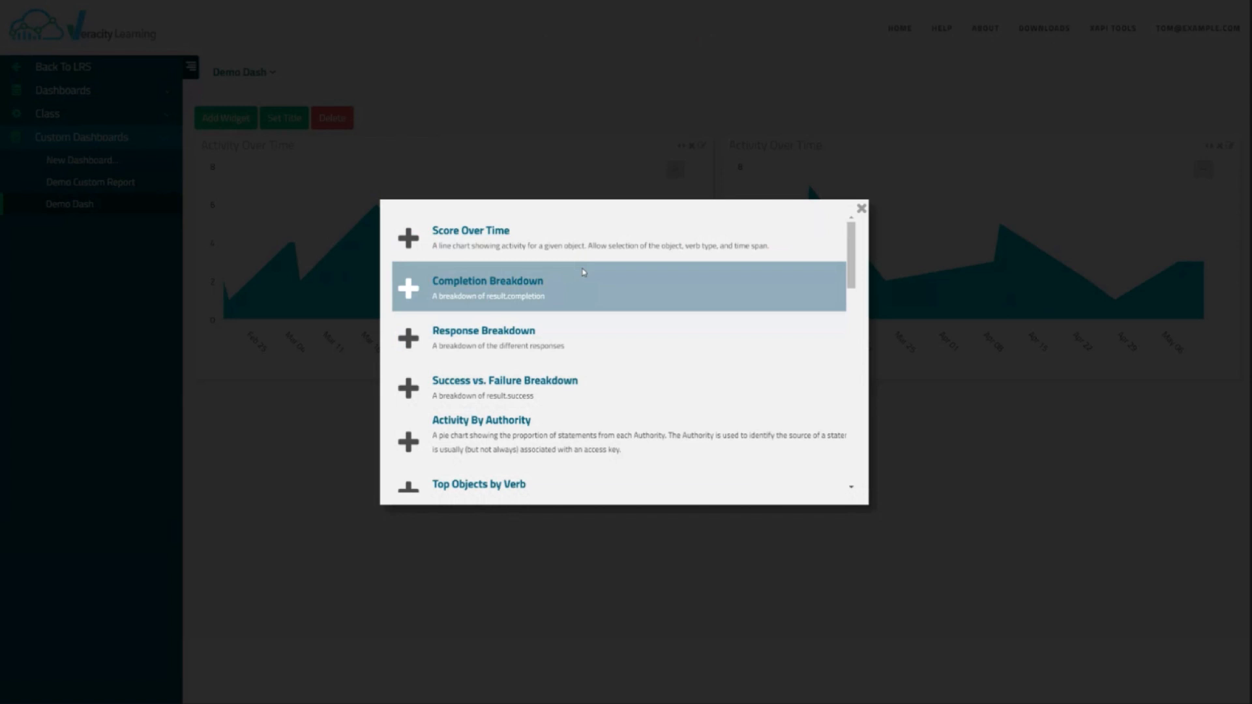
scroll(584, 273, down, 6)
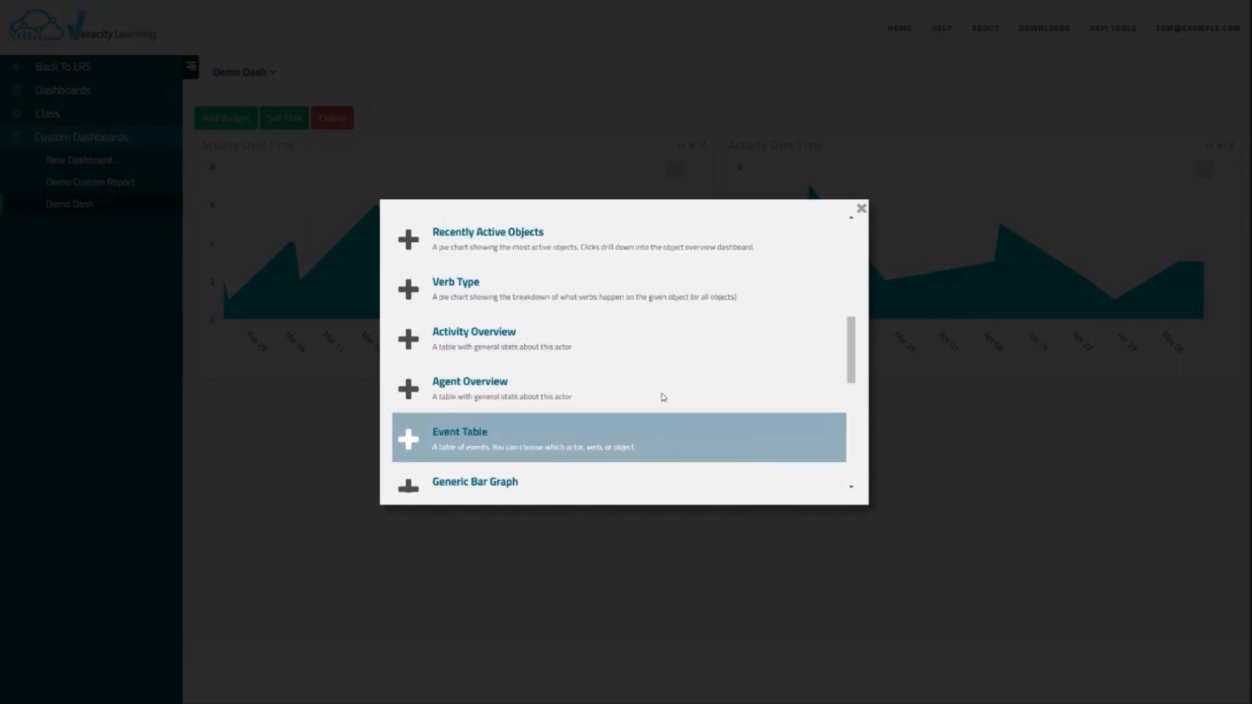
scroll(649, 405, down, 4)
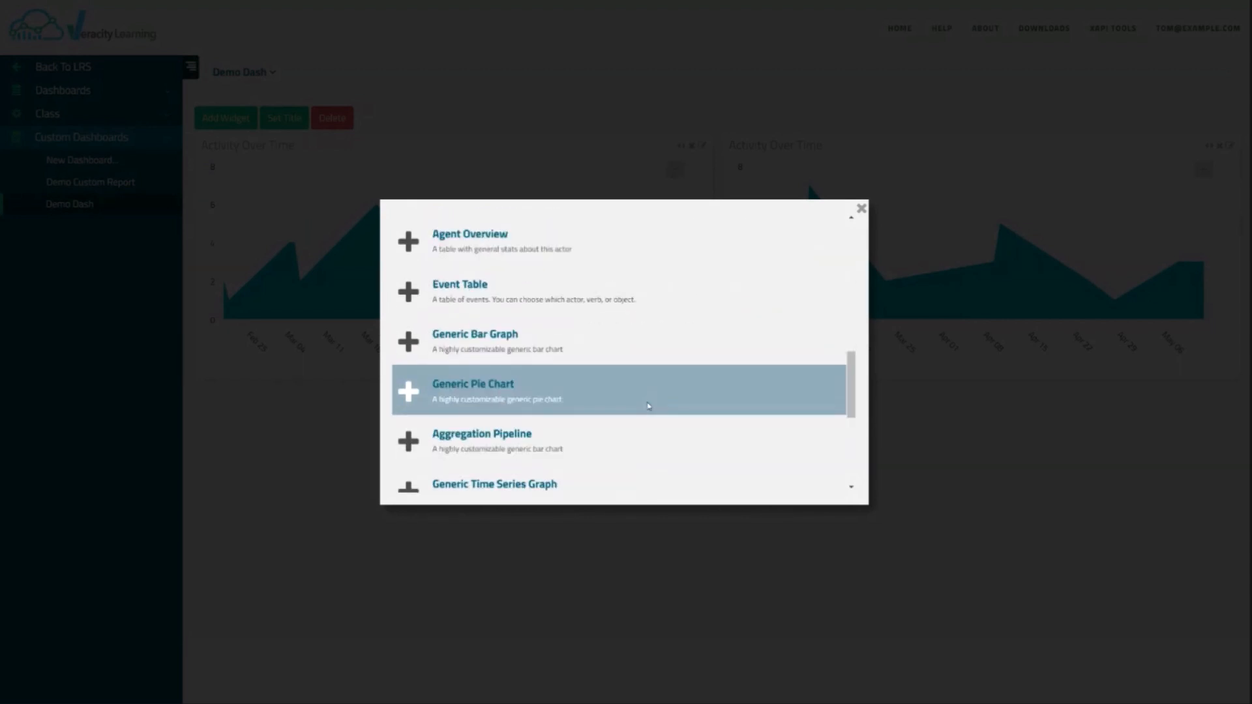
scroll(649, 405, down, 4)
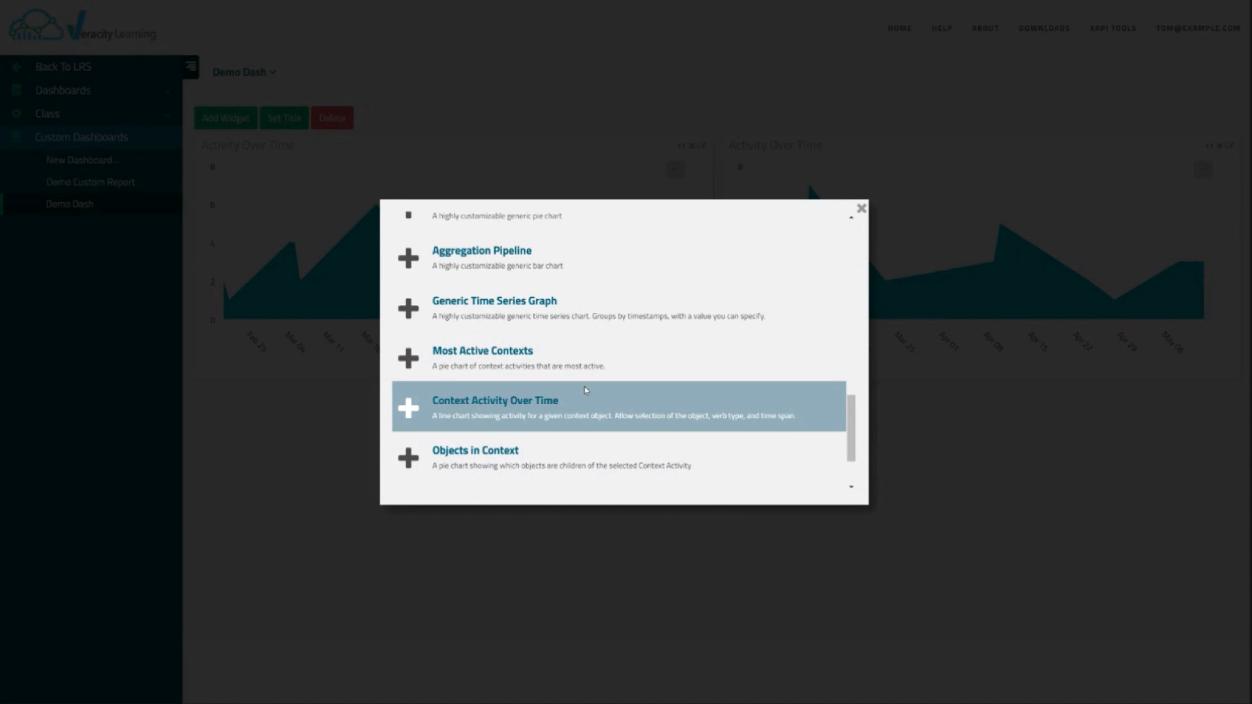
click(862, 208)
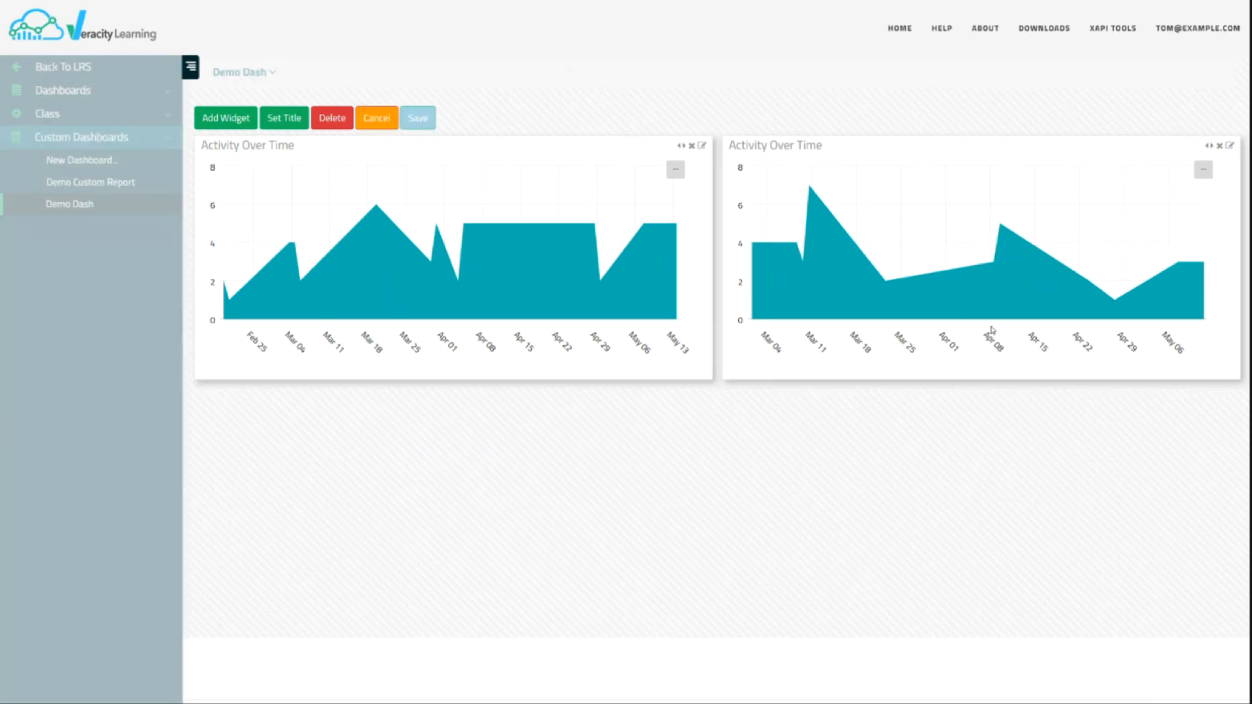
Add a Verb Type widget to the Demo Dash dashboard.
click(225, 117)
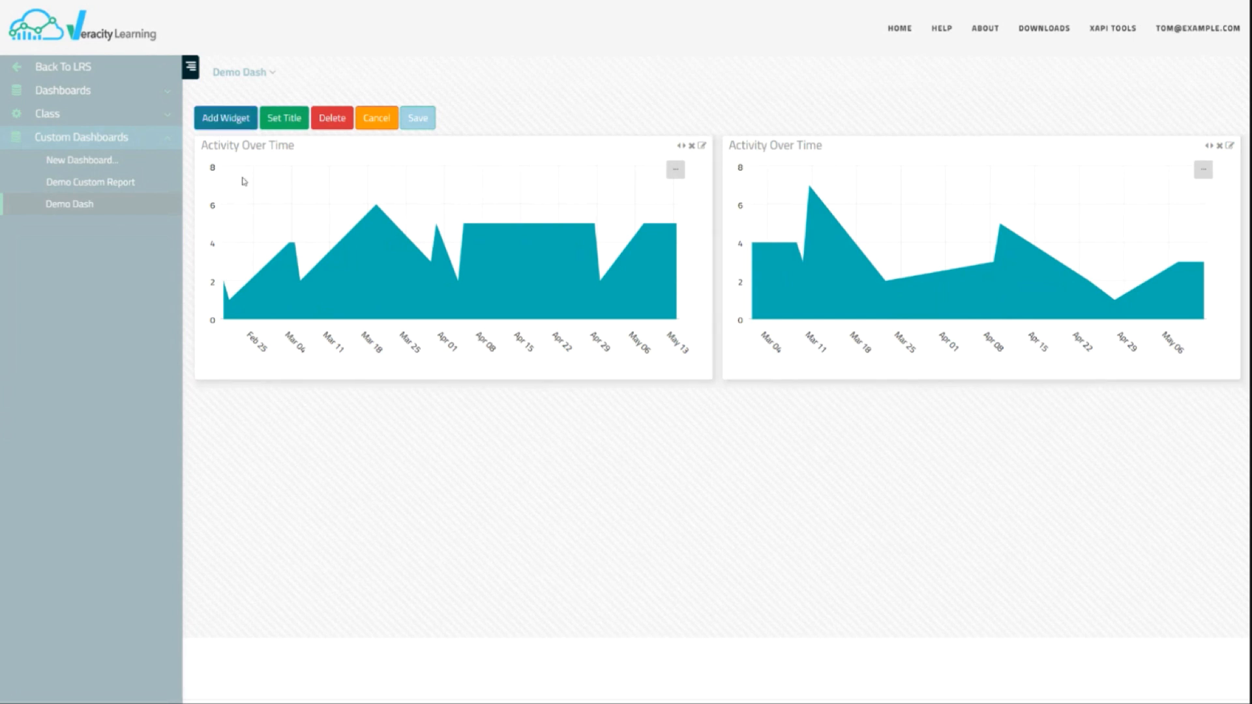
scroll(776, 417, down, 1)
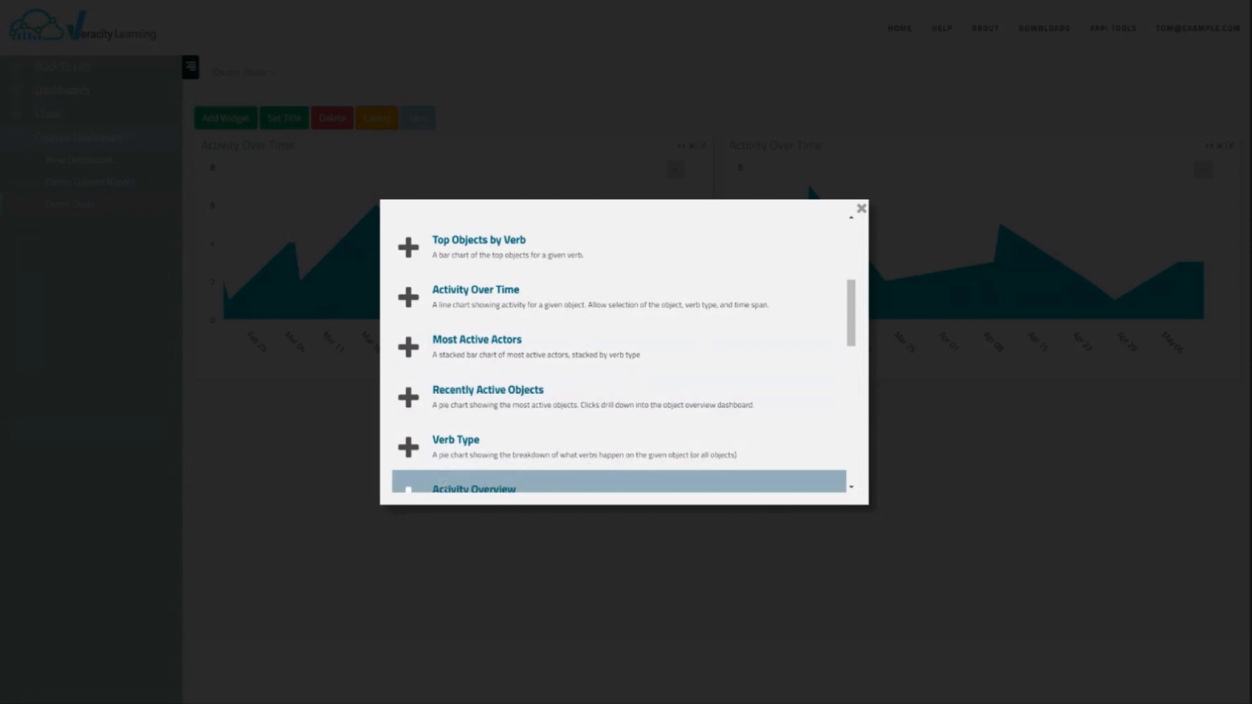
click(524, 444)
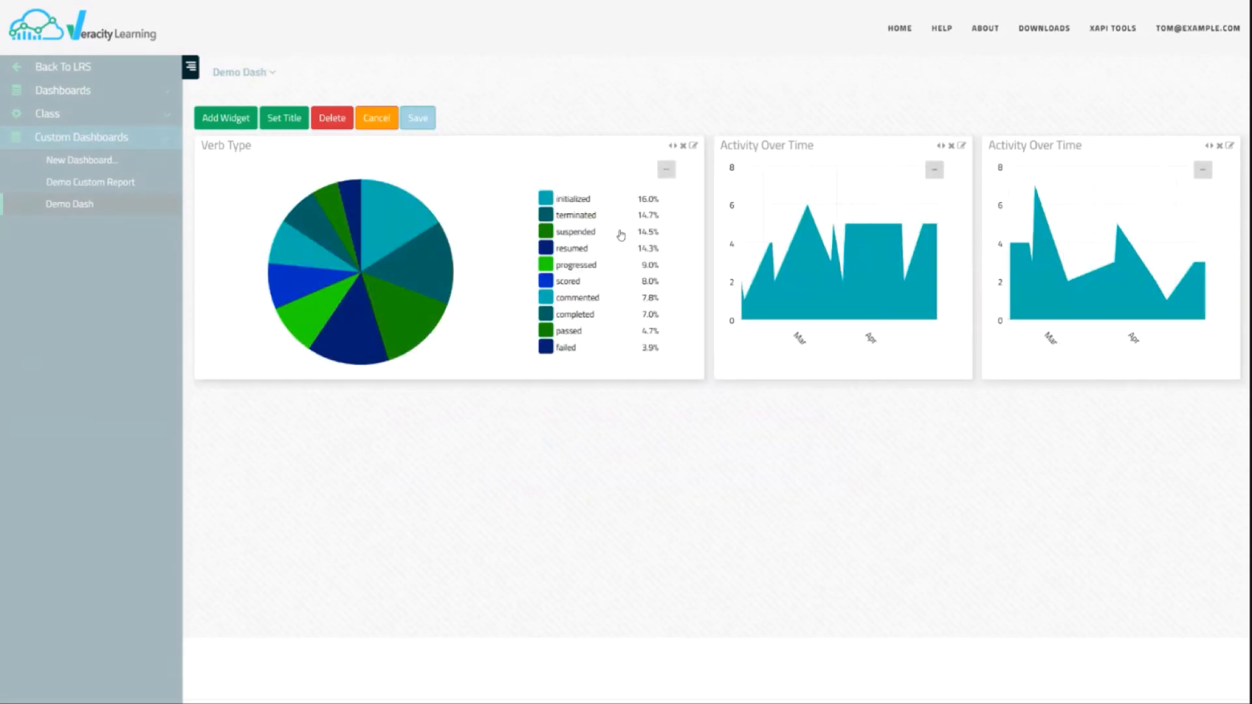
Try different positions for the Verb Type widget and leave it between the two Activity Over Time widgets.
click(939, 148)
click(935, 169)
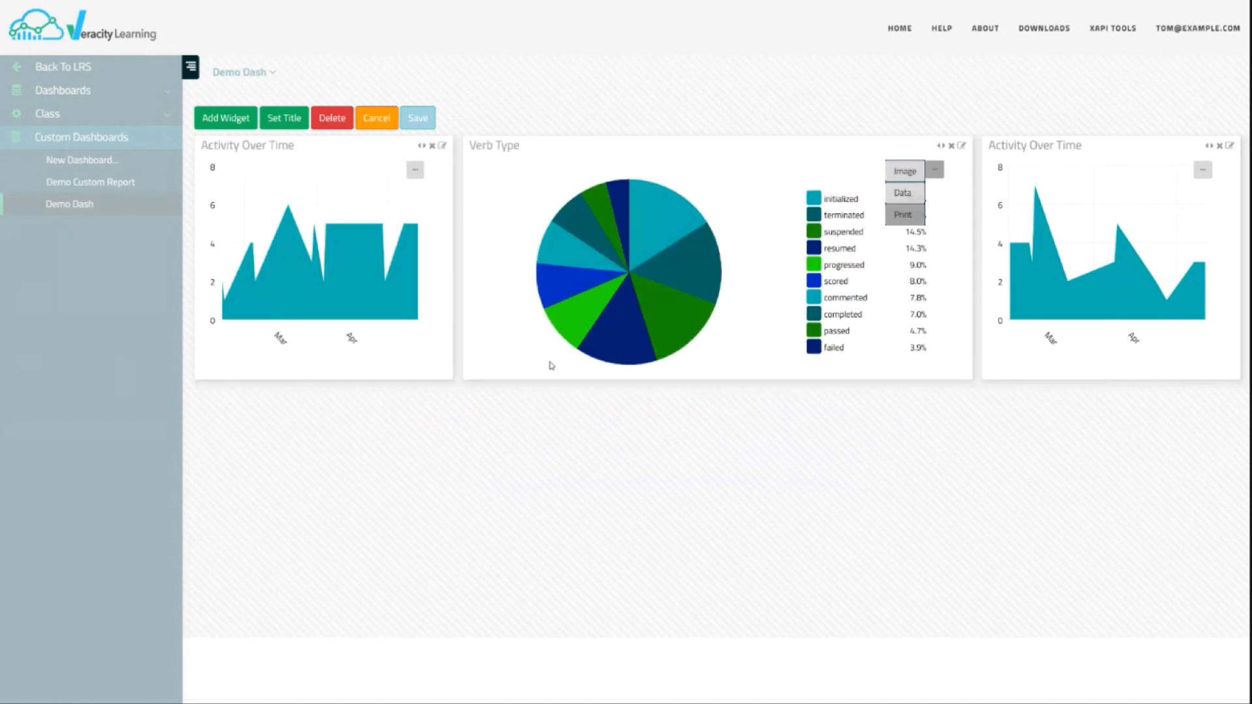
click(1208, 146)
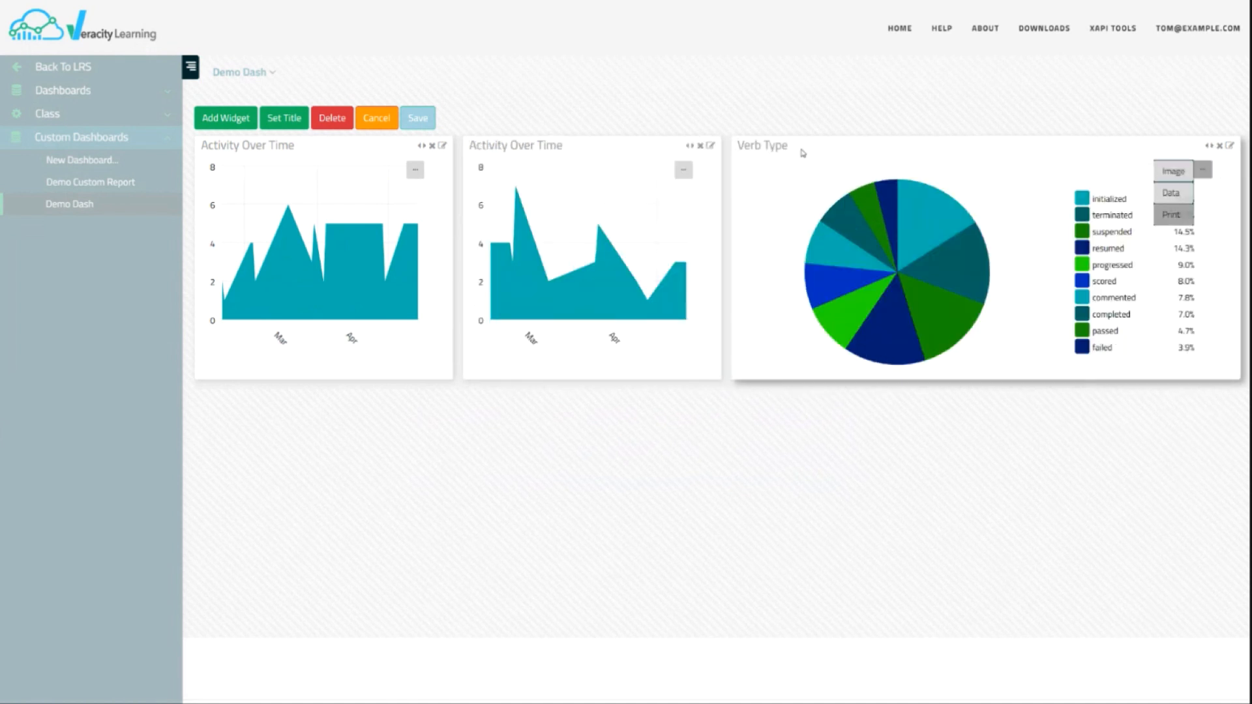
mouse_move(1173, 171)
click(1208, 145)
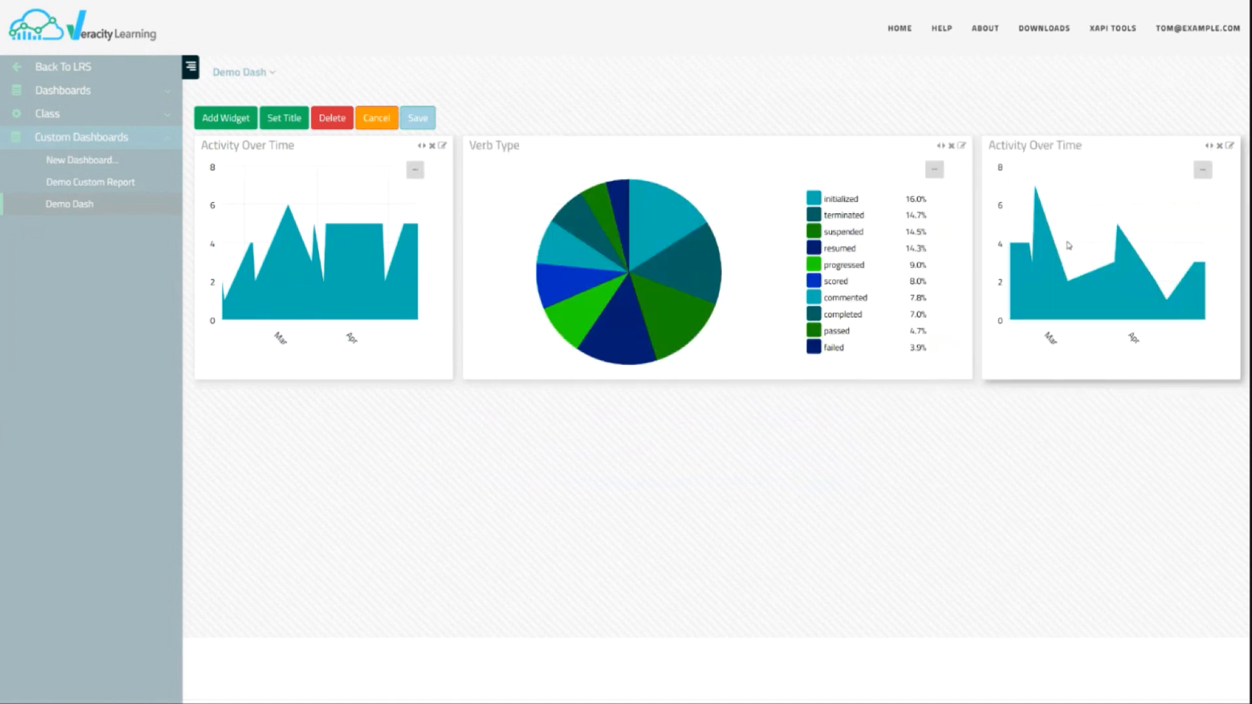
click(935, 170)
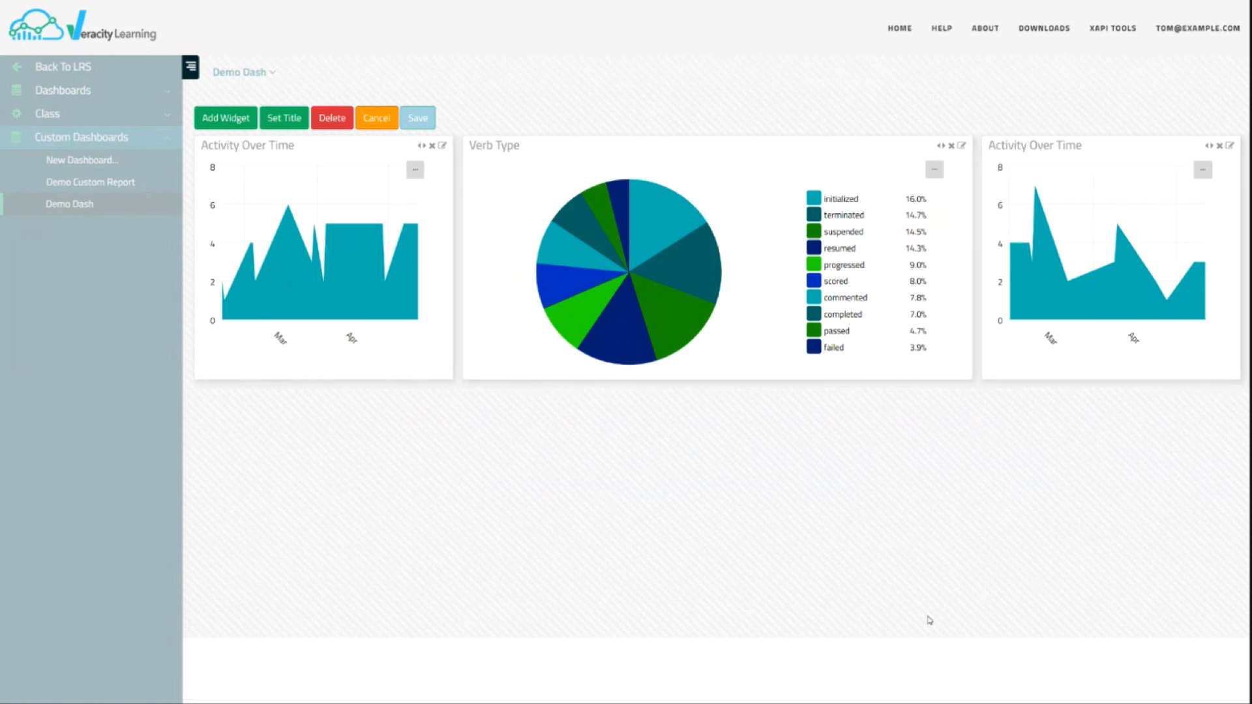
Add an Agent Overview widget to the Demo Dash dashboard.
click(222, 118)
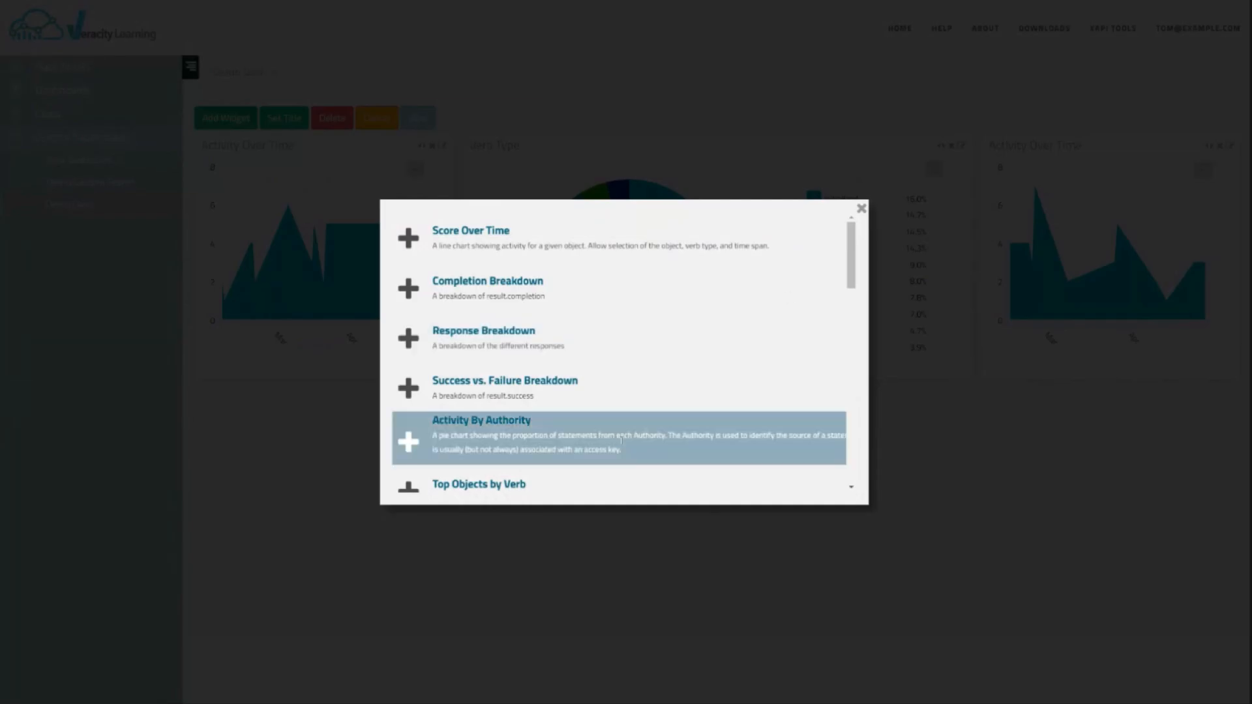
scroll(695, 465, down, 3)
scroll(750, 417, down, 2)
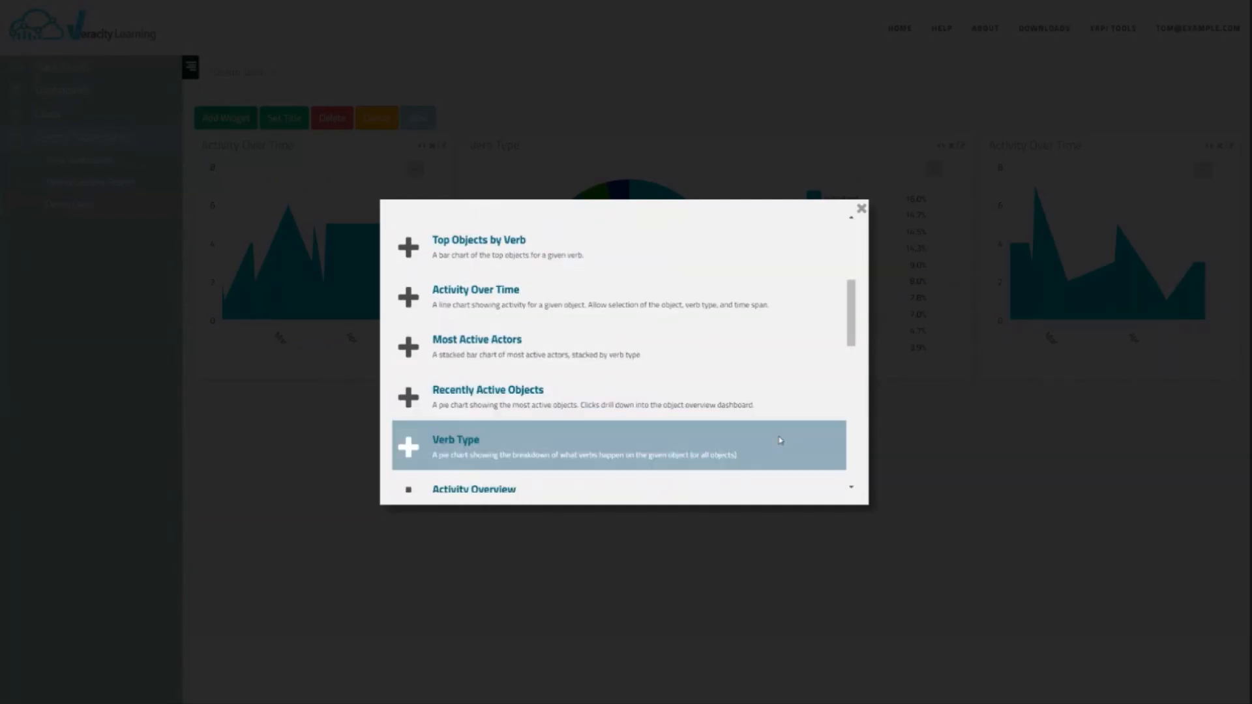
scroll(806, 412, down, 2)
scroll(806, 412, down, 2)
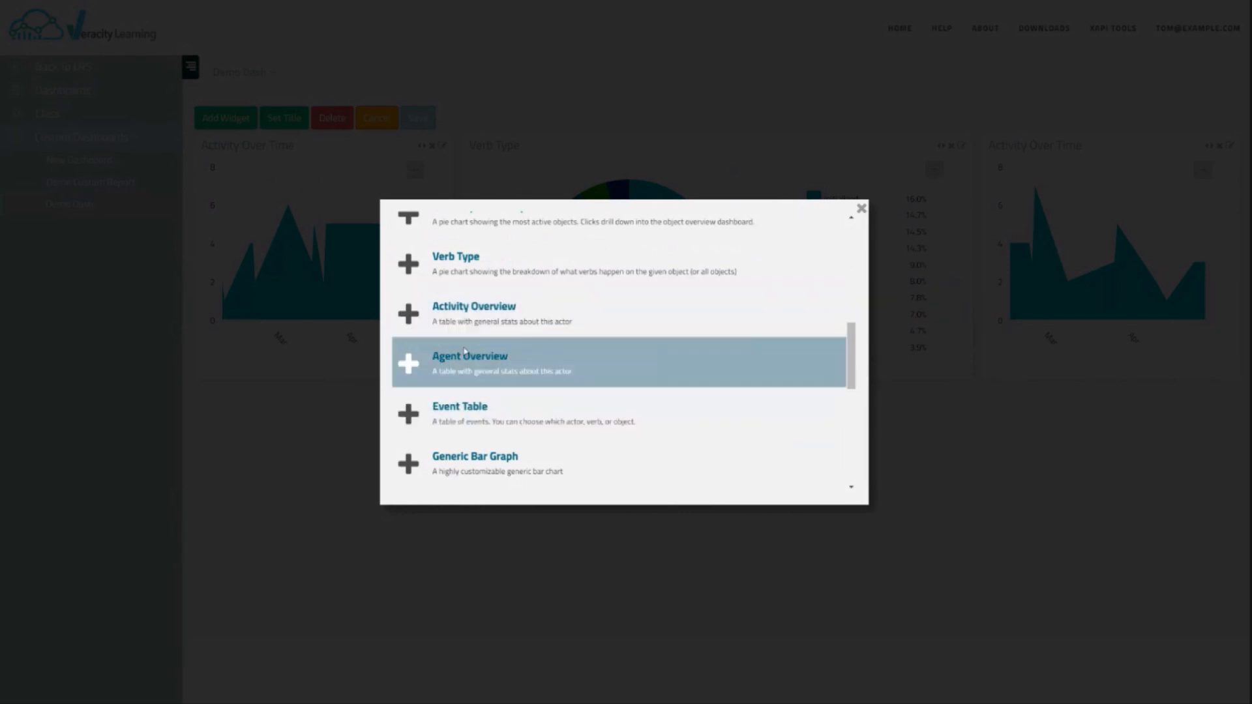
click(475, 363)
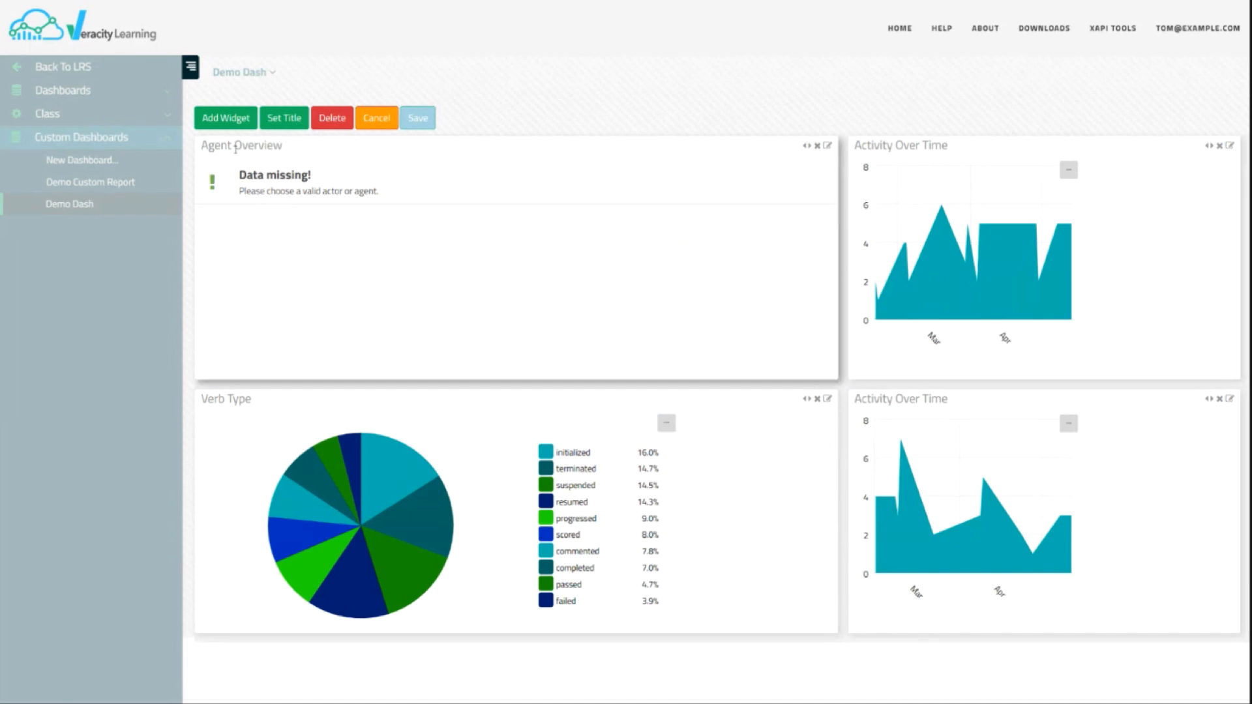
Choose an agent for the Agent Overview widget from the suggested agents and save the dashboard.
click(828, 146)
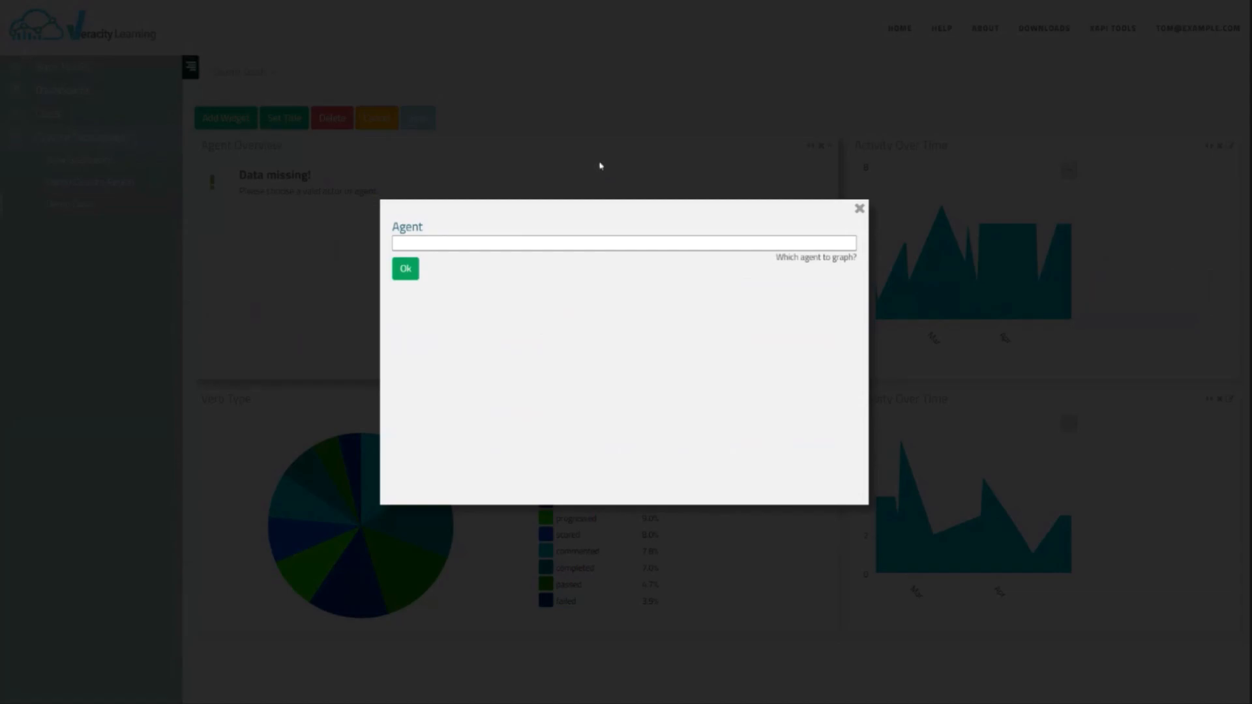
click(523, 242)
click(667, 358)
click(406, 269)
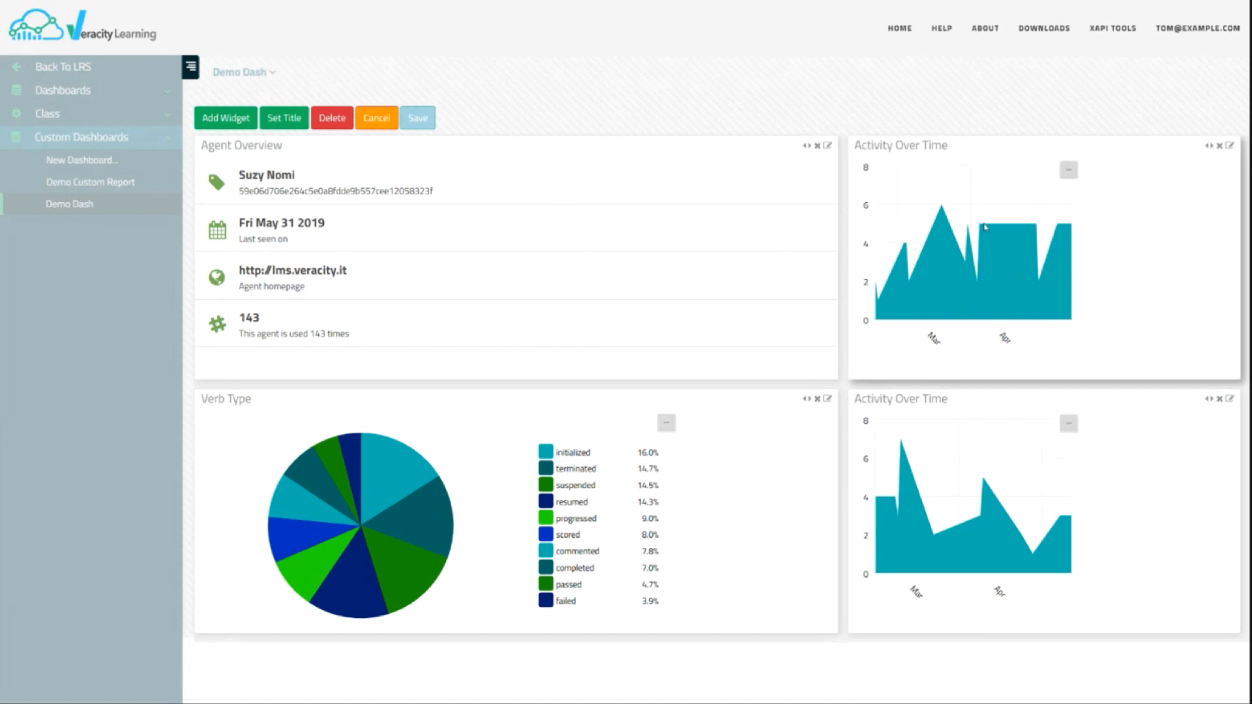
click(418, 118)
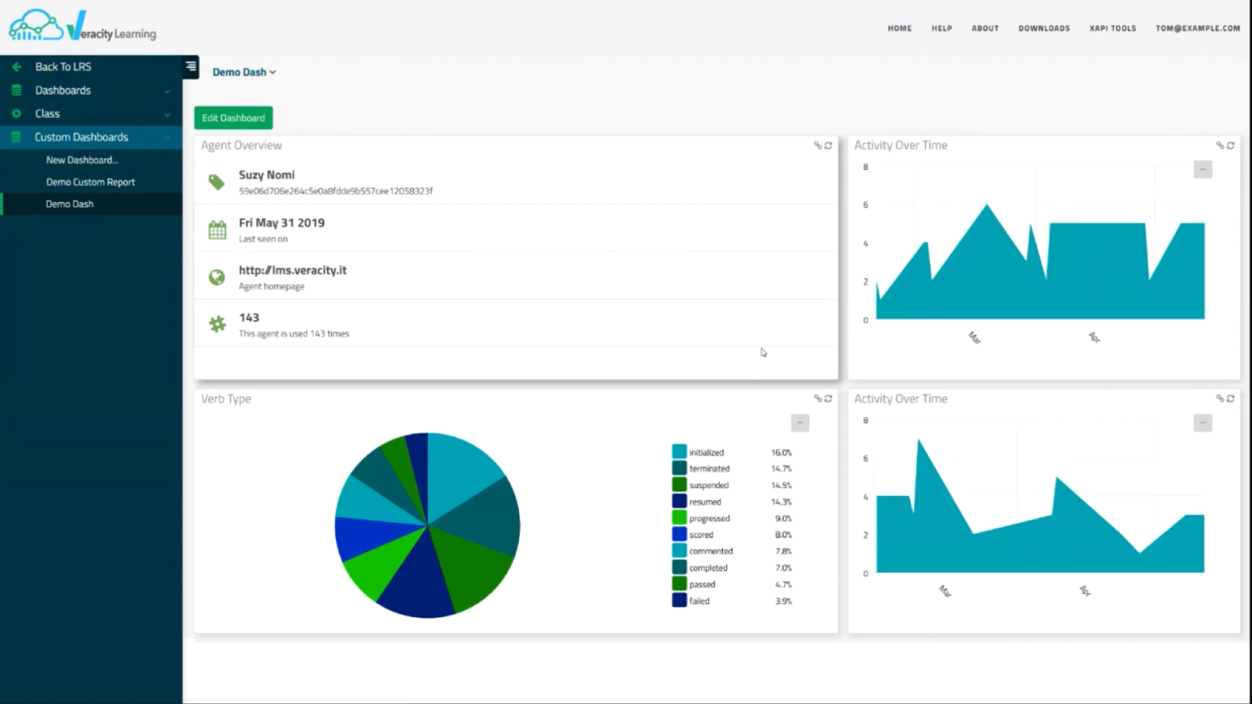
Place Verb Type ahead of Agent Overview in the upper row, above the two Activity Over Time widgets, and save the dashboard.
click(234, 118)
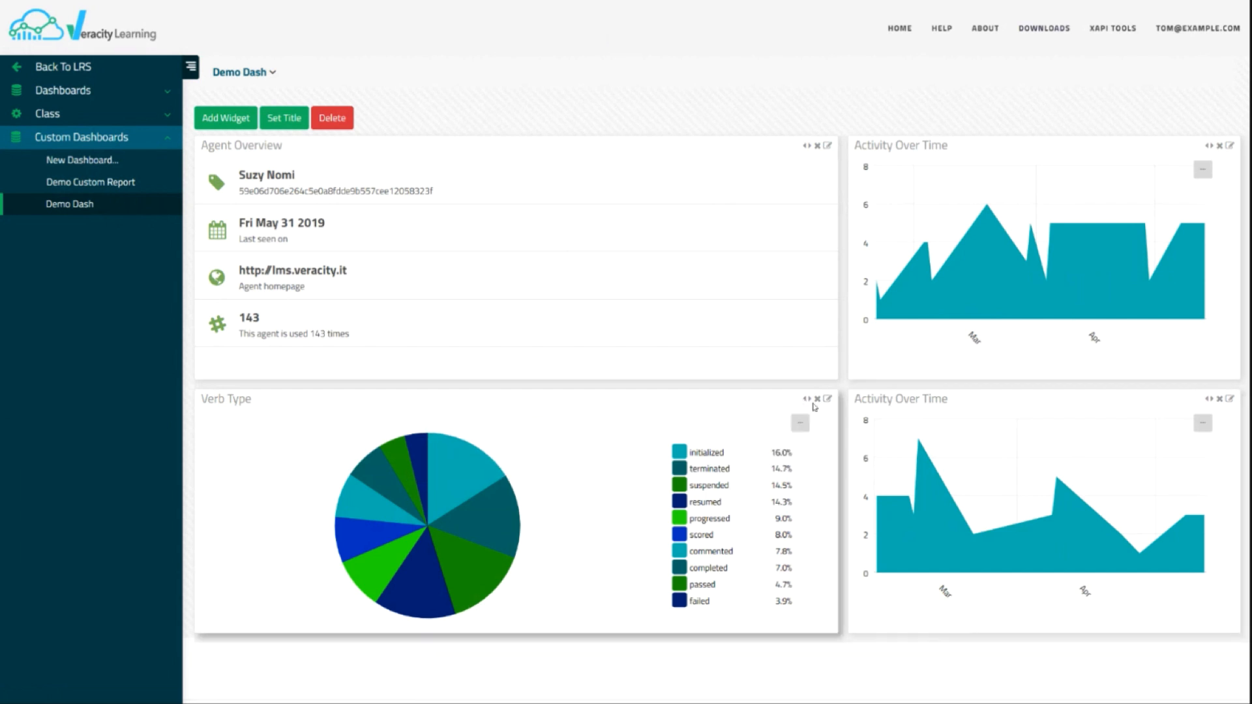
drag(807, 405, 764, 335)
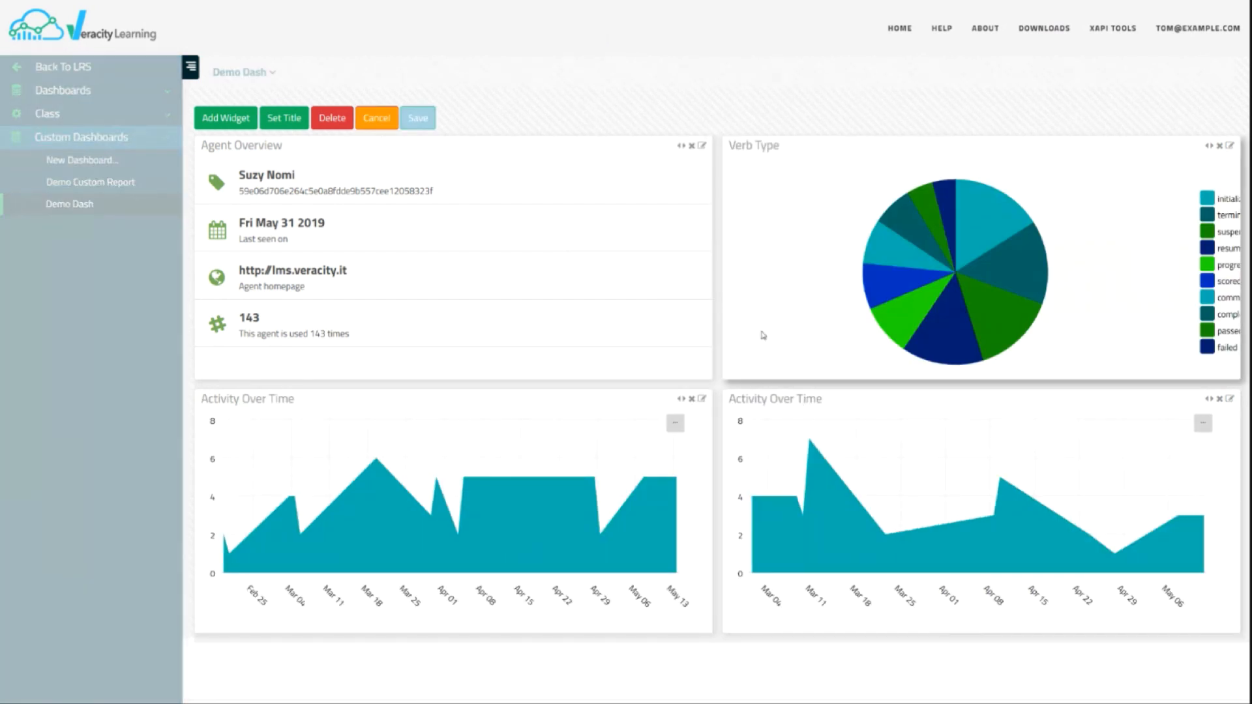
click(1208, 148)
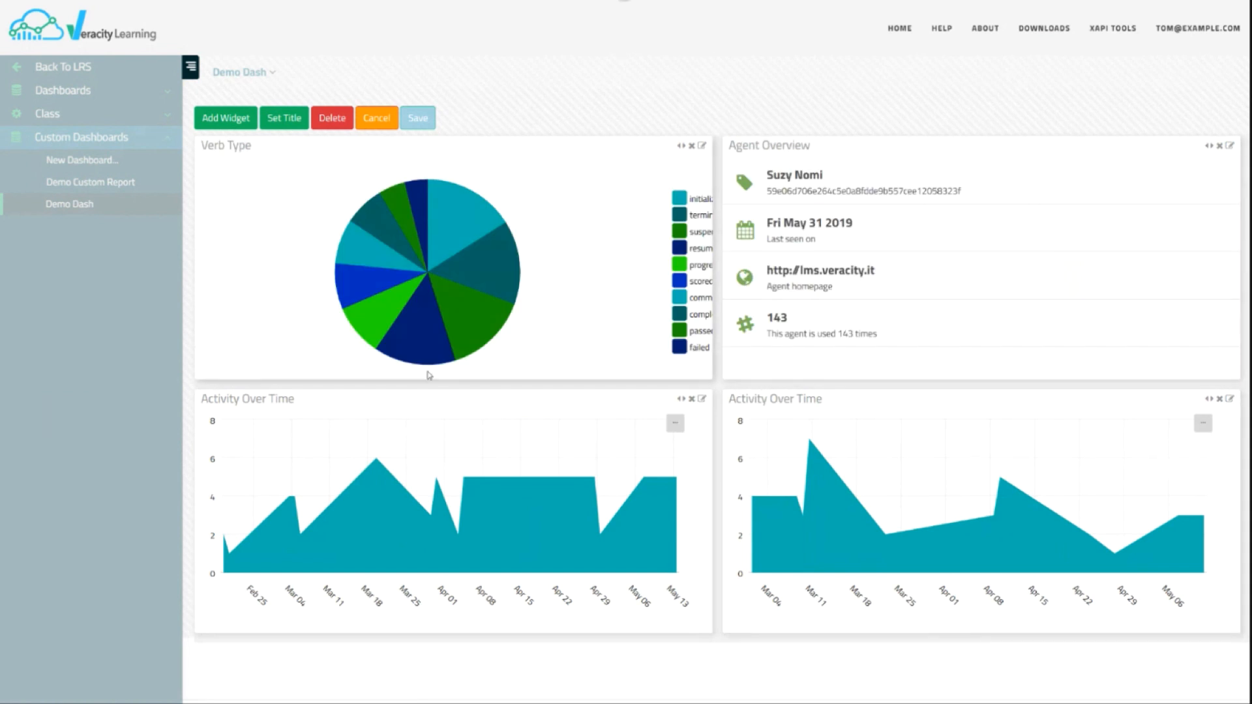
click(416, 118)
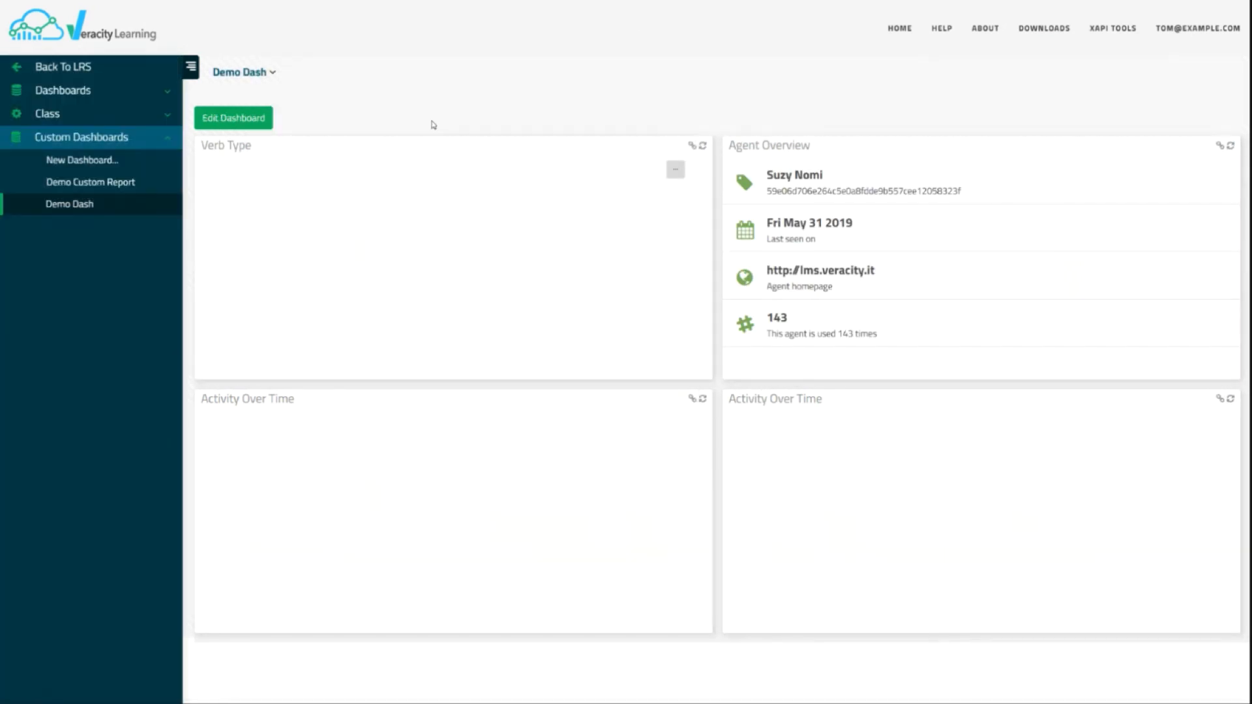
Add an Event Table widget to the Demo Dash dashboard.
click(232, 117)
click(226, 117)
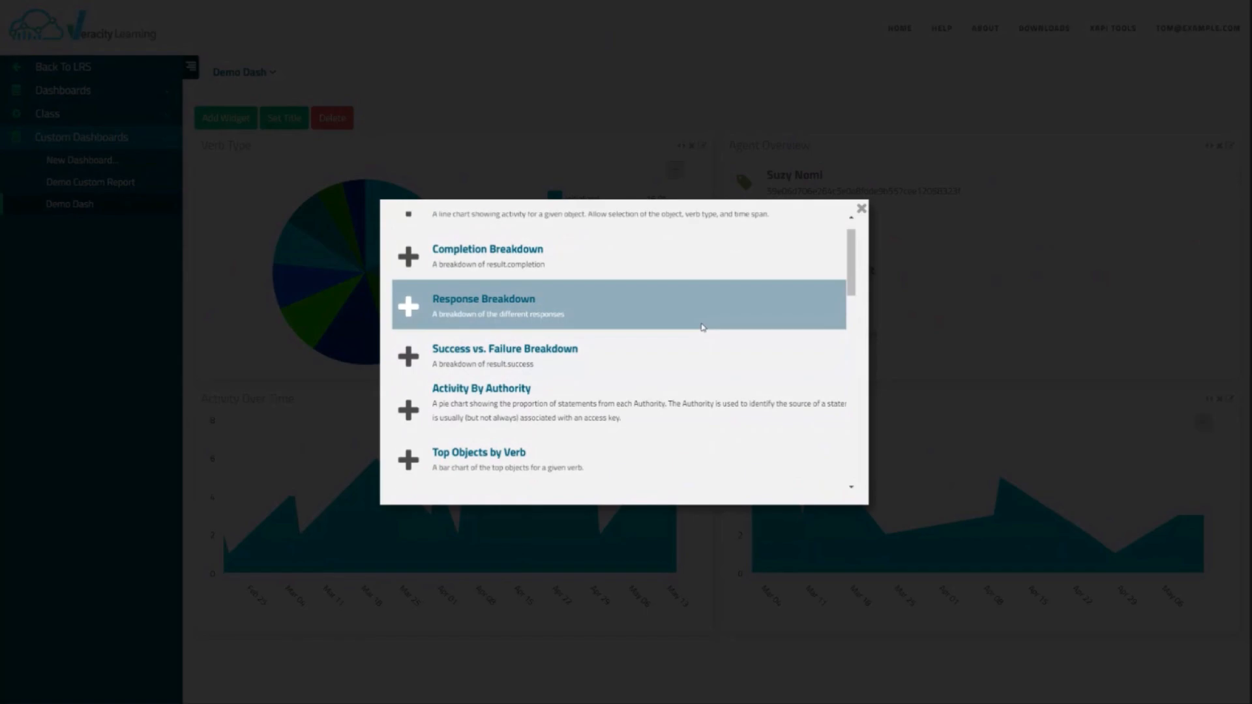
scroll(652, 326, down, 5)
scroll(541, 359, down, 3)
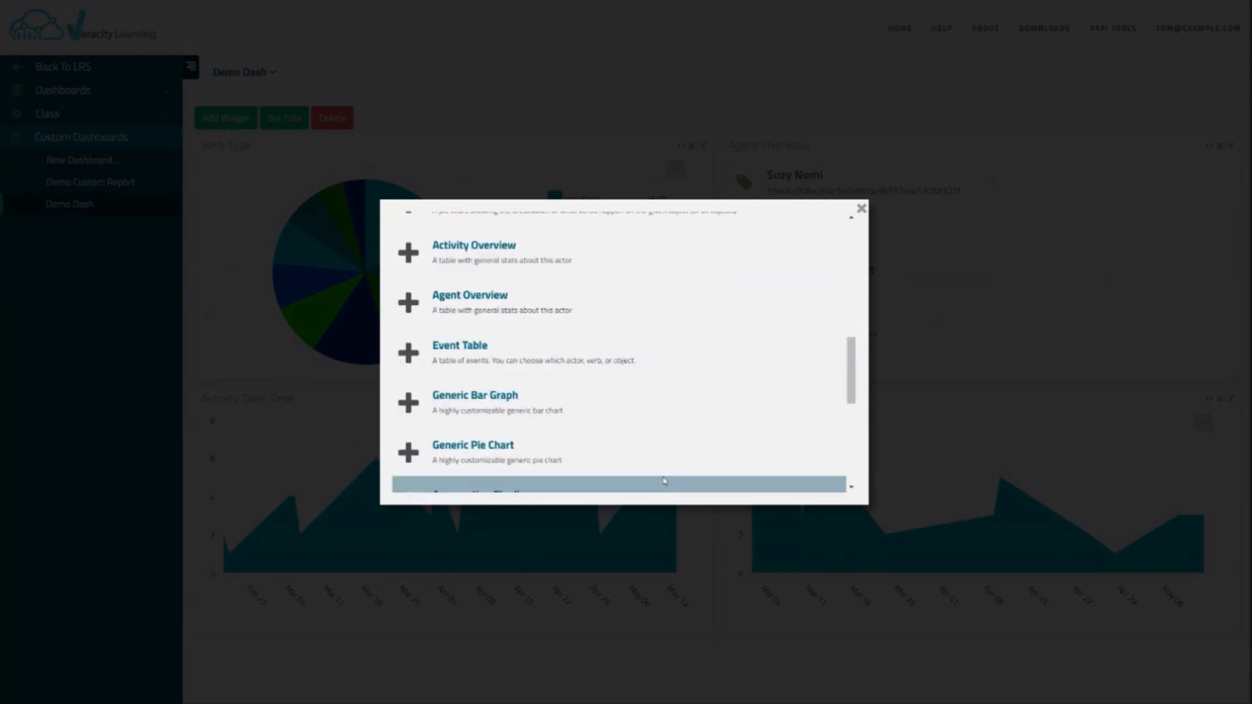
click(455, 358)
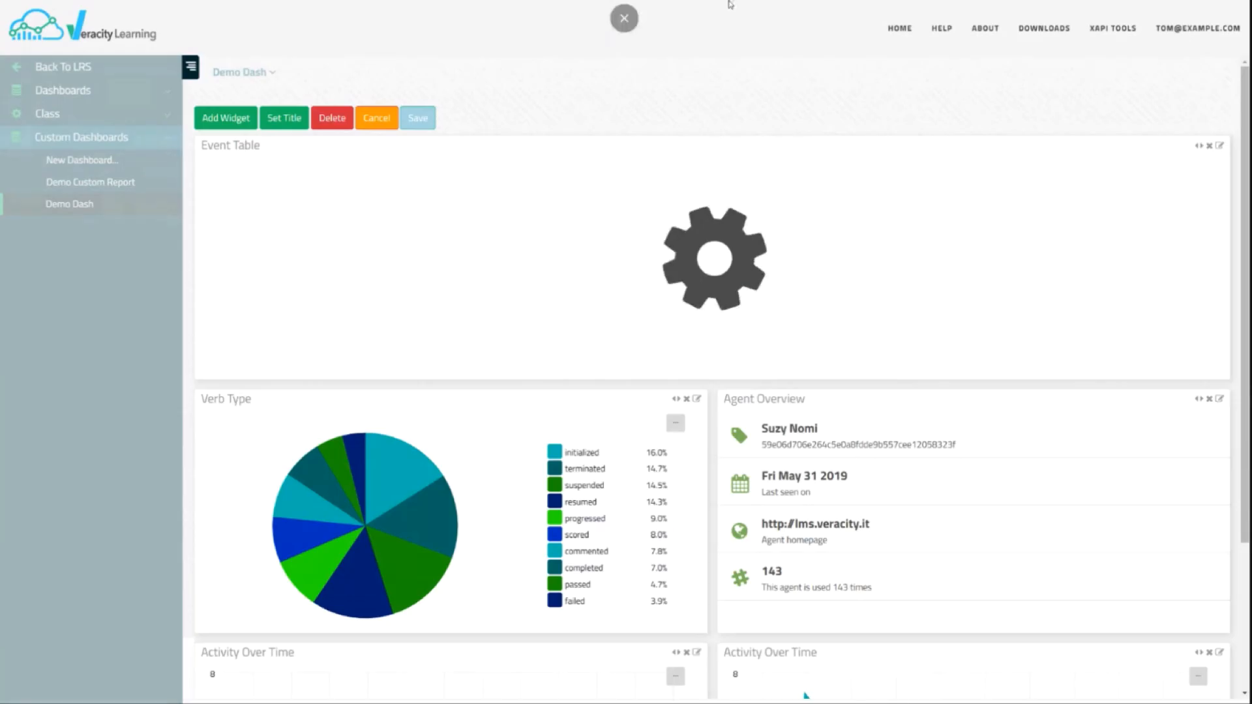
Limit the Event Table widget to the object "Neural Networks for Machine Learning Lesson".
click(1220, 144)
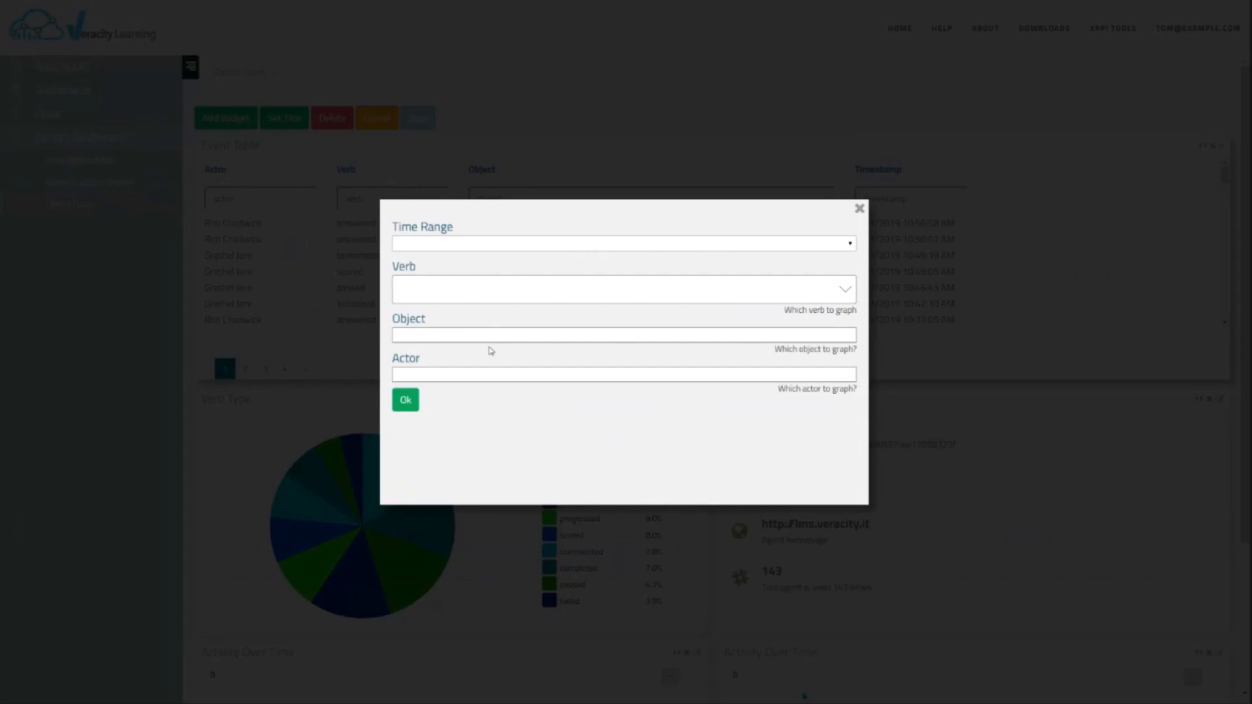
click(584, 333)
click(556, 423)
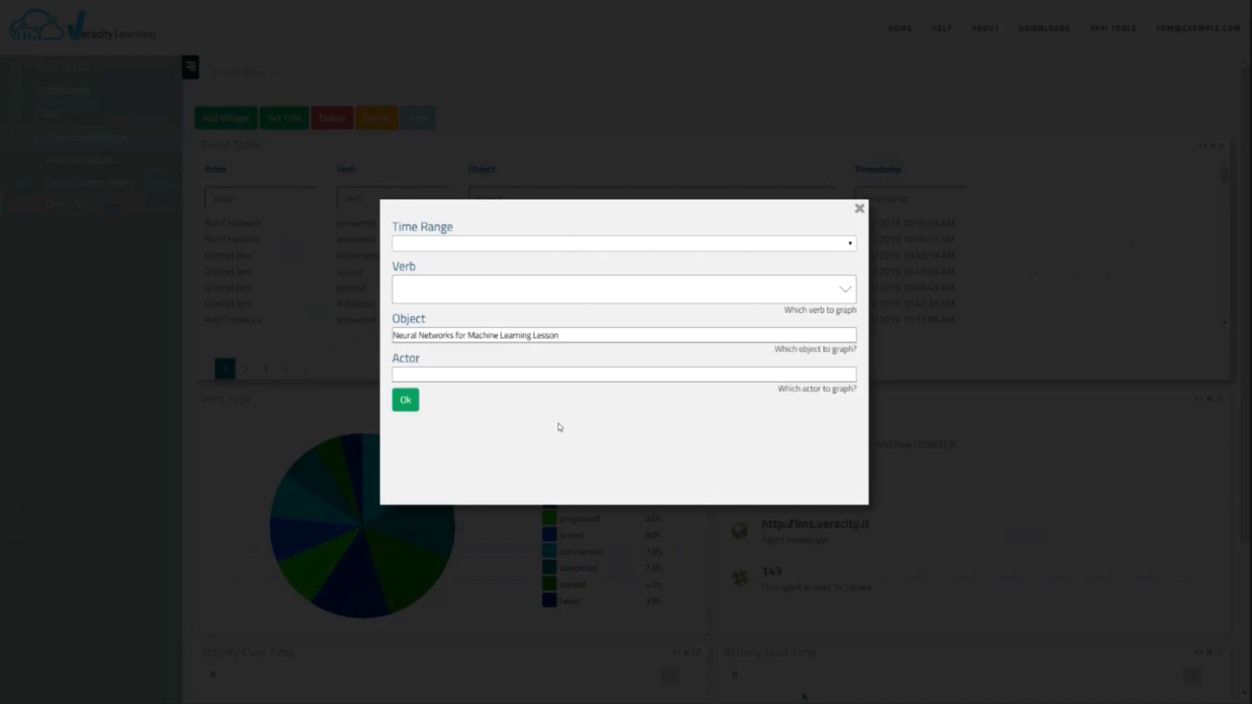
click(405, 400)
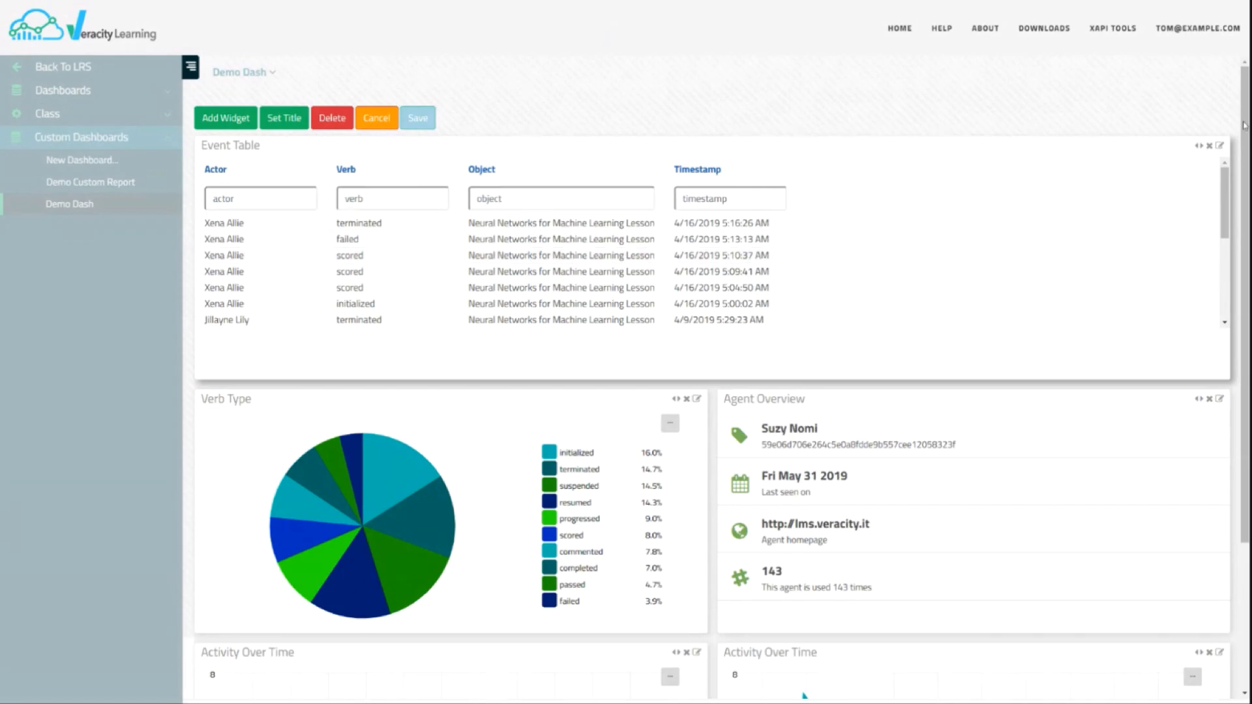
Clear the object filter in the Event Table widget's settings so it covers all objects.
click(1221, 148)
click(510, 335)
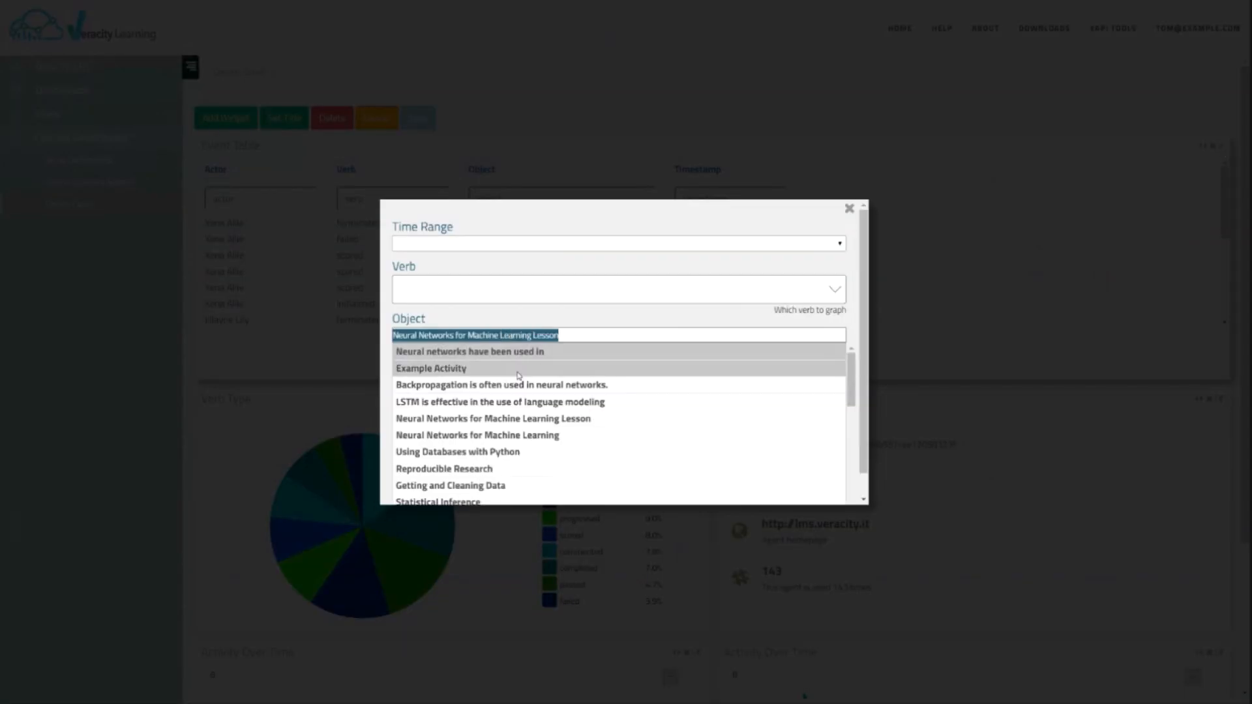
drag(575, 335, 377, 335)
key(BackSpace)
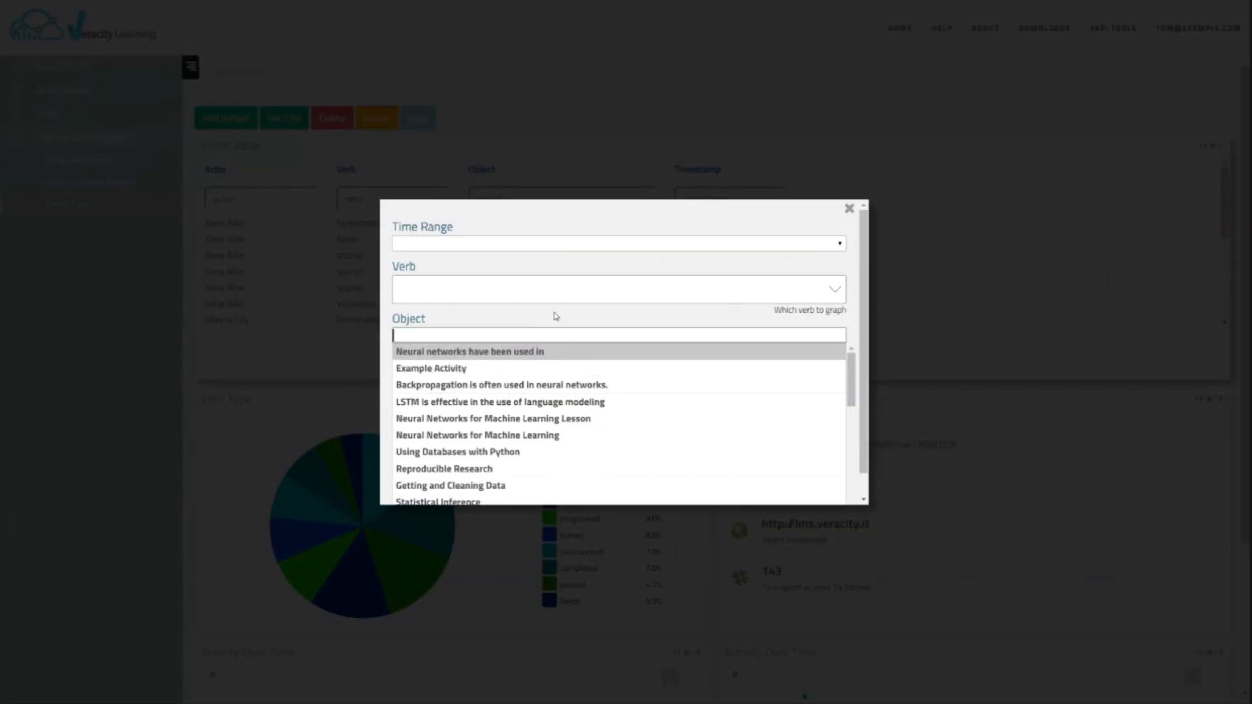
click(597, 322)
click(405, 400)
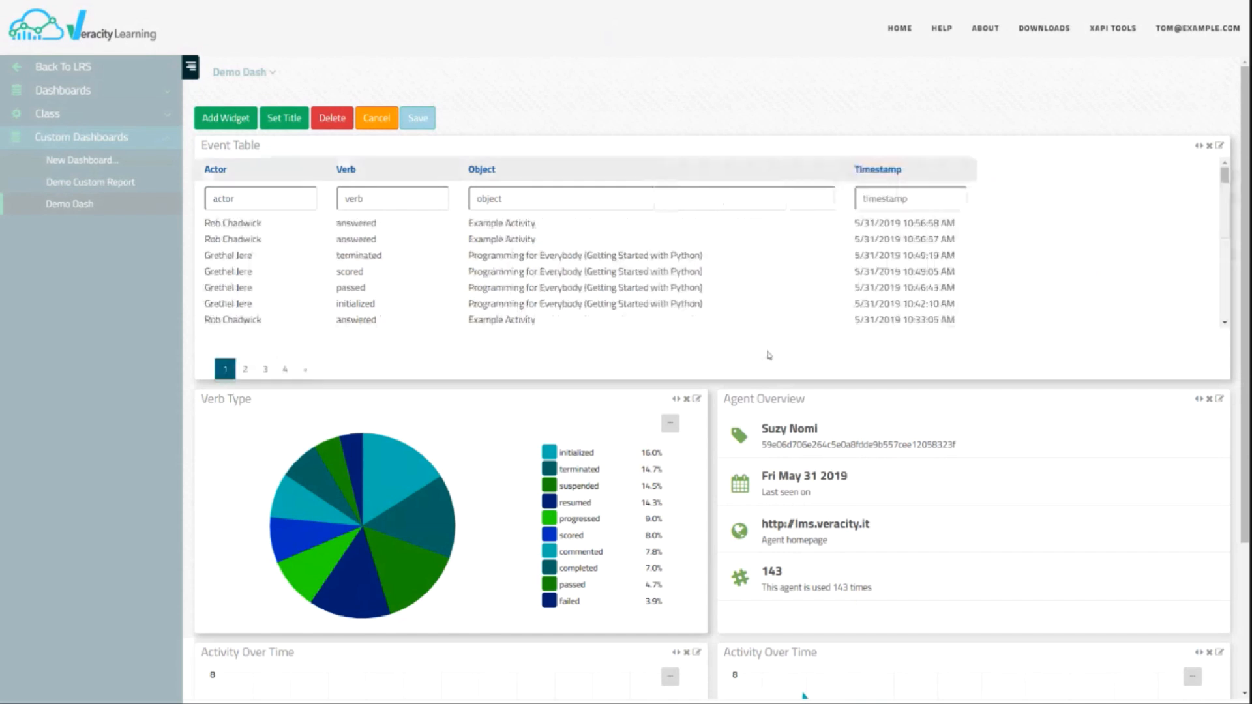
Page through the Event Table's entries up to page 5 and remove the Event Table widget from the dashboard.
click(245, 370)
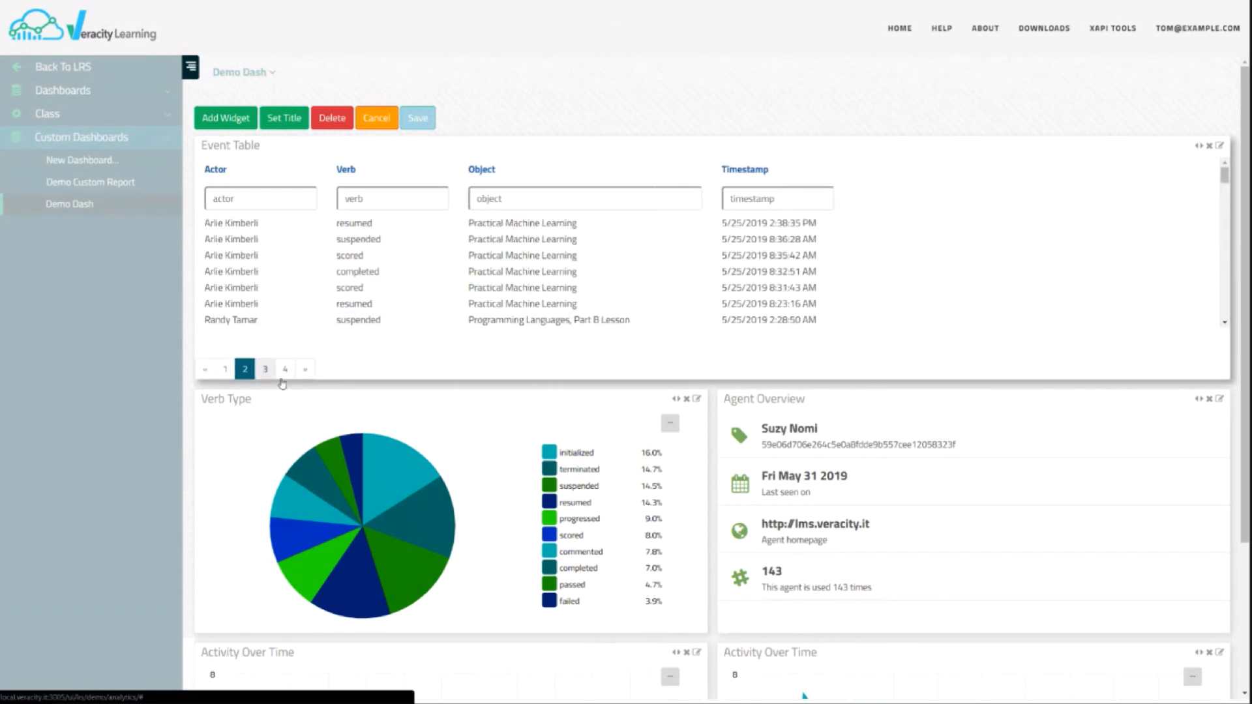
click(266, 372)
click(283, 375)
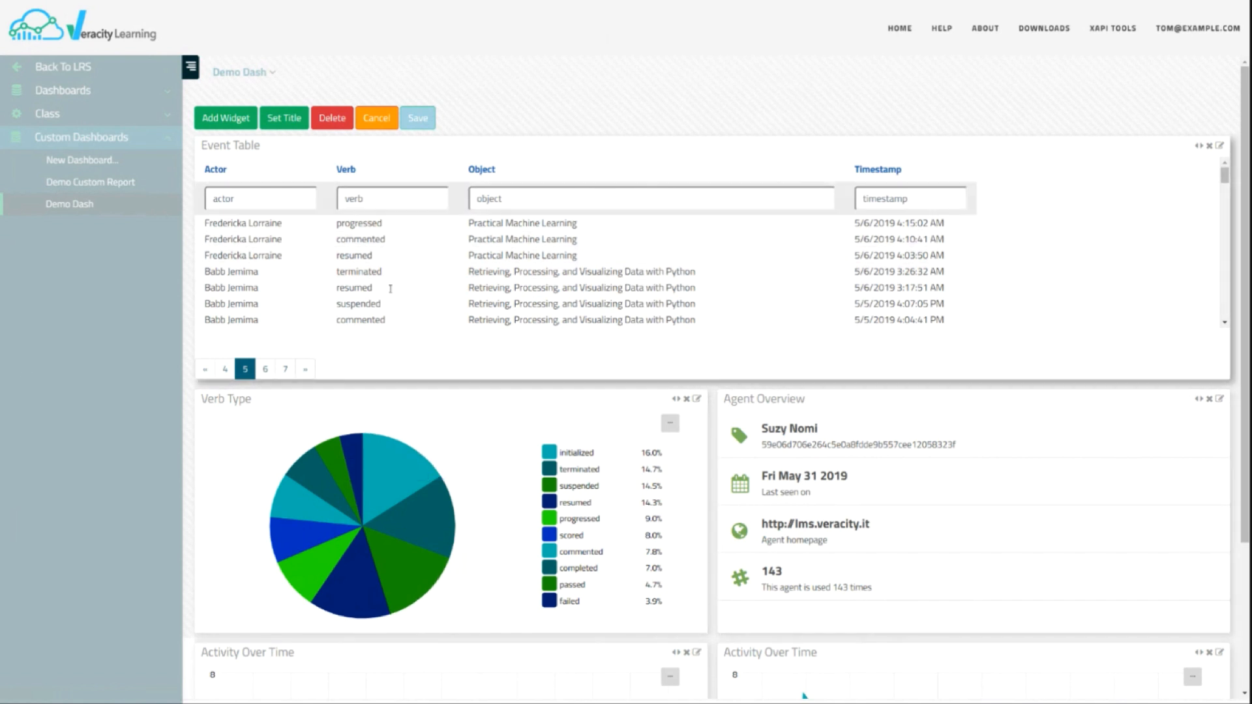
click(1210, 148)
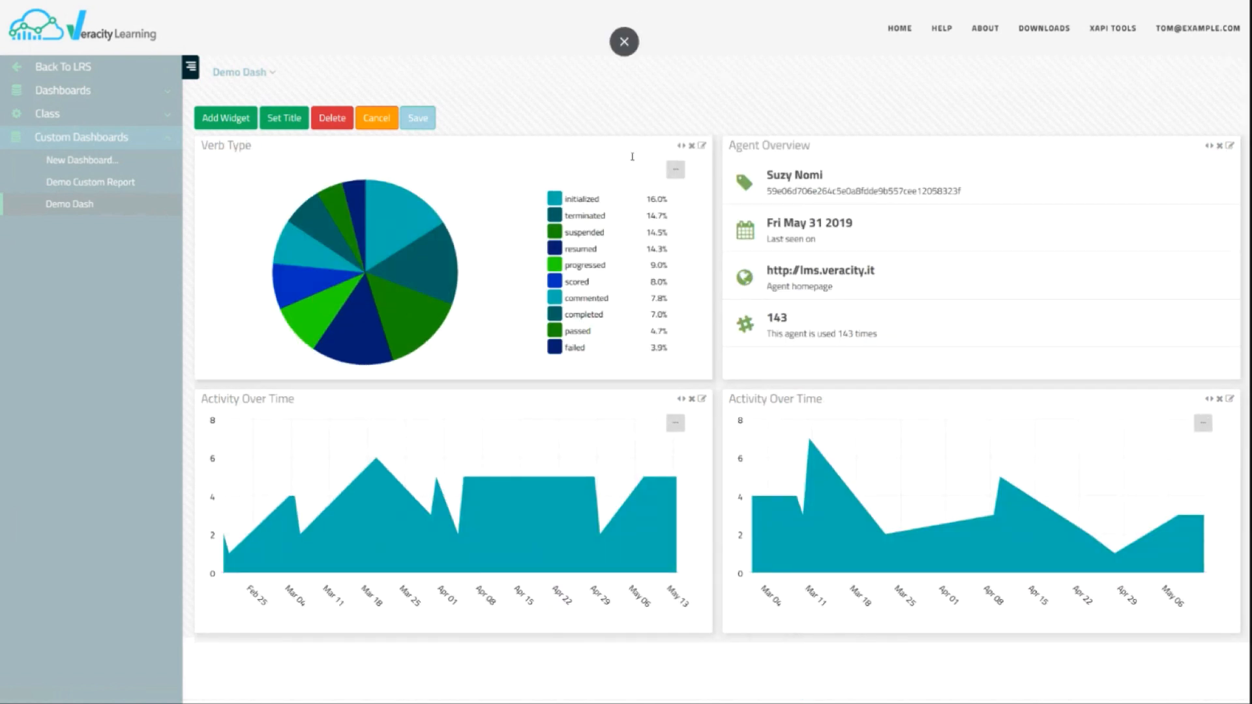
Look through the available widget types and add a Generic Bar Graph widget to the Demo Dash dashboard.
click(226, 118)
scroll(581, 363, down, 3)
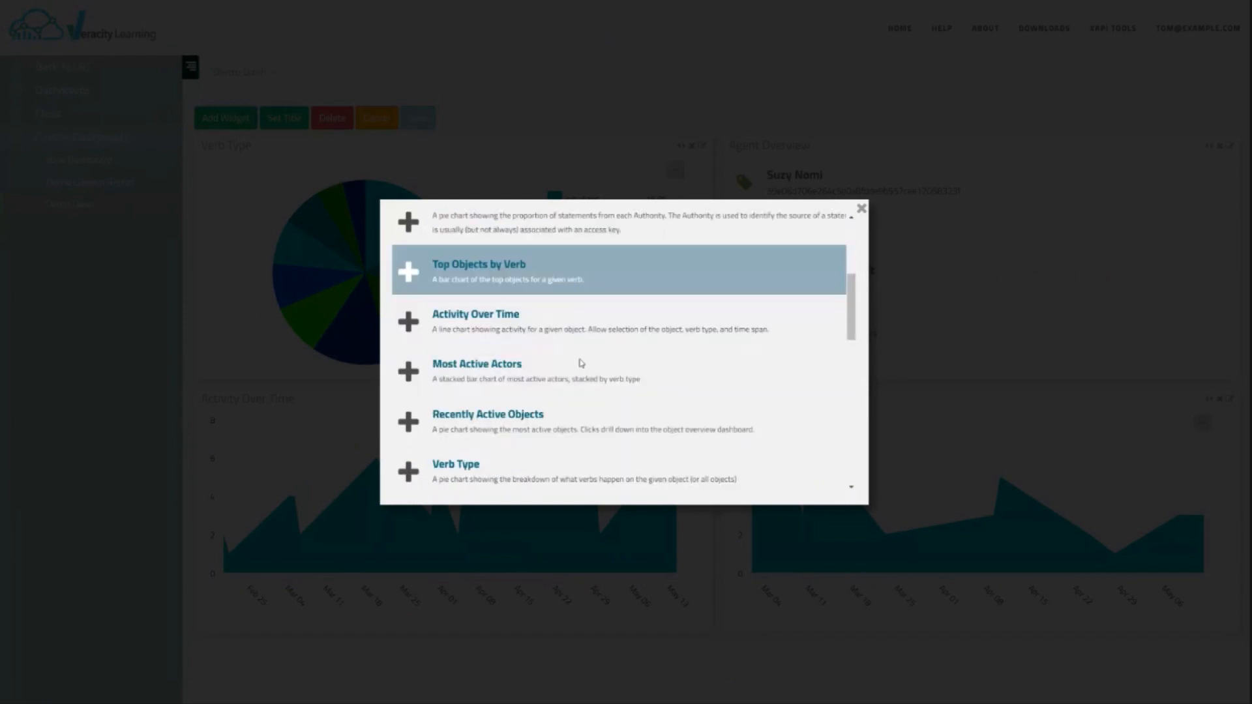
scroll(582, 363, down, 3)
scroll(565, 475, down, 6)
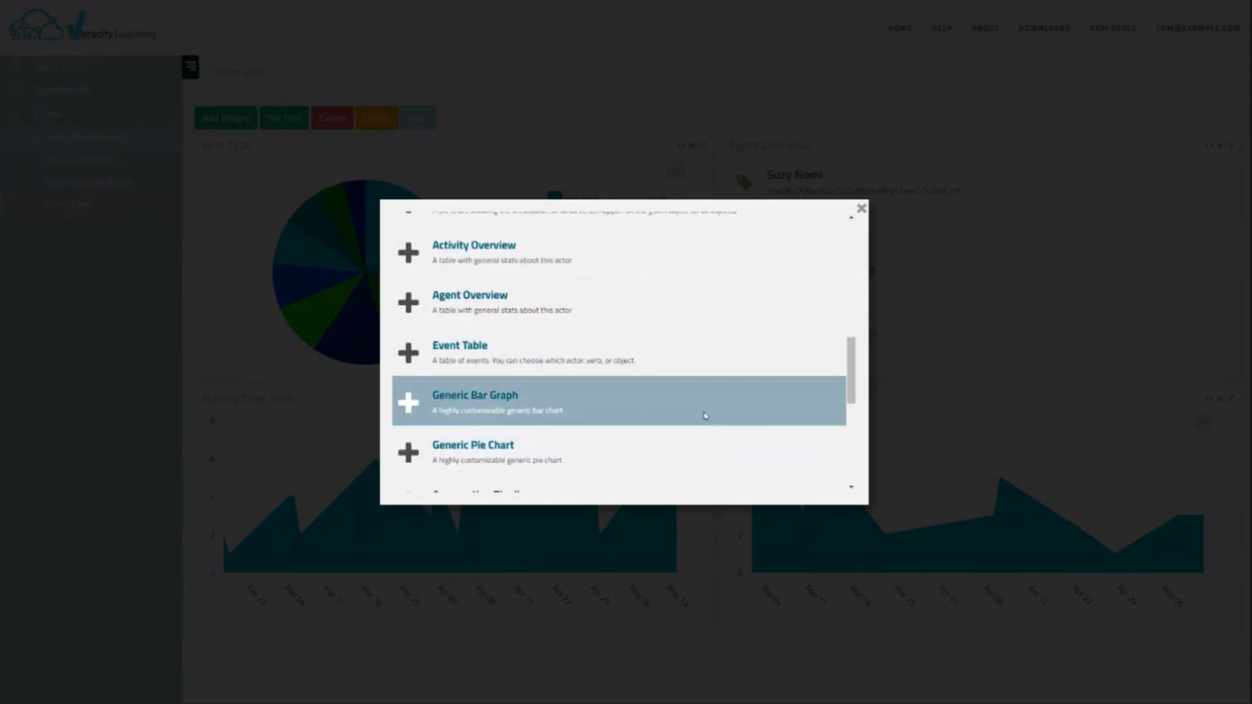
scroll(594, 444, down, 1)
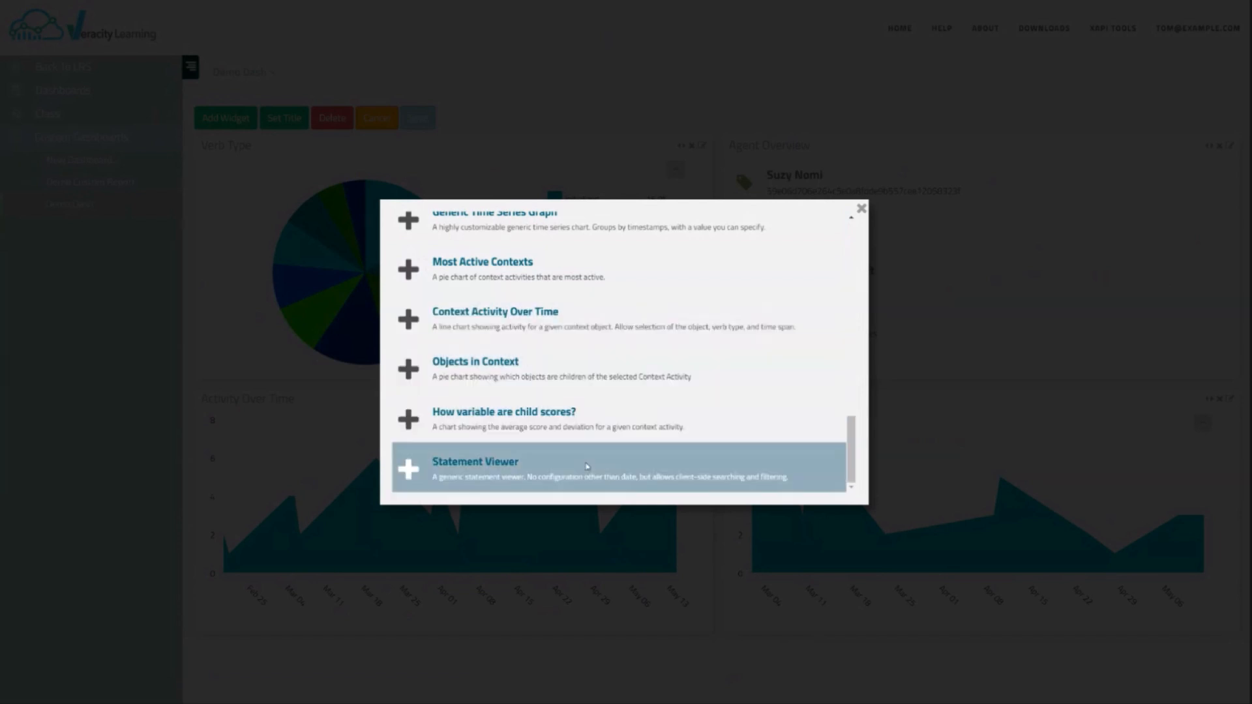
scroll(629, 400, up, 15)
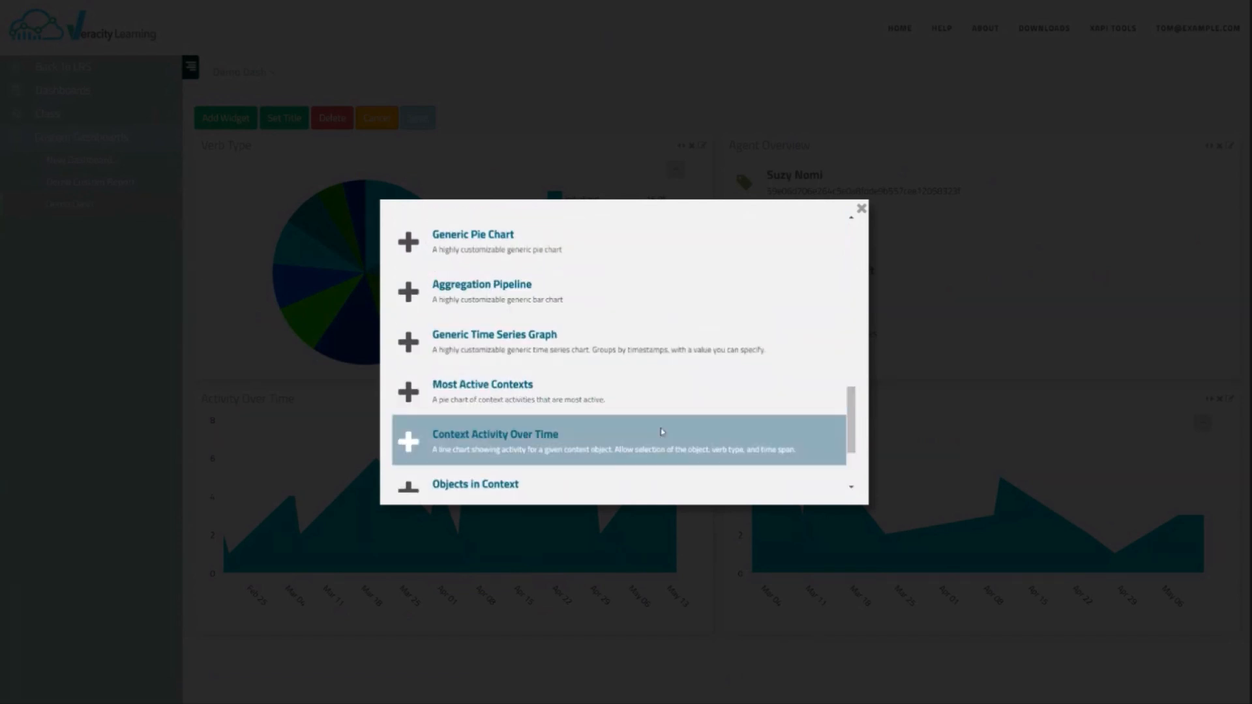
scroll(476, 281, down, 10)
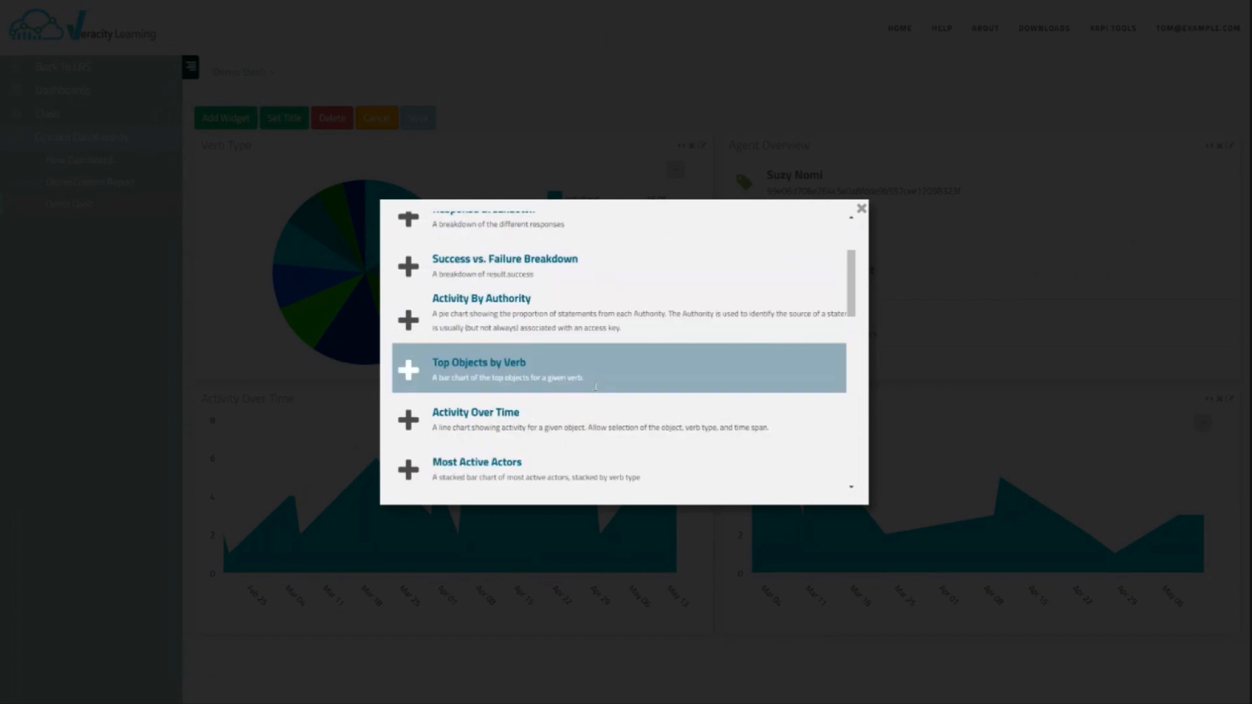
scroll(611, 412, up, 5)
scroll(700, 430, down, 1)
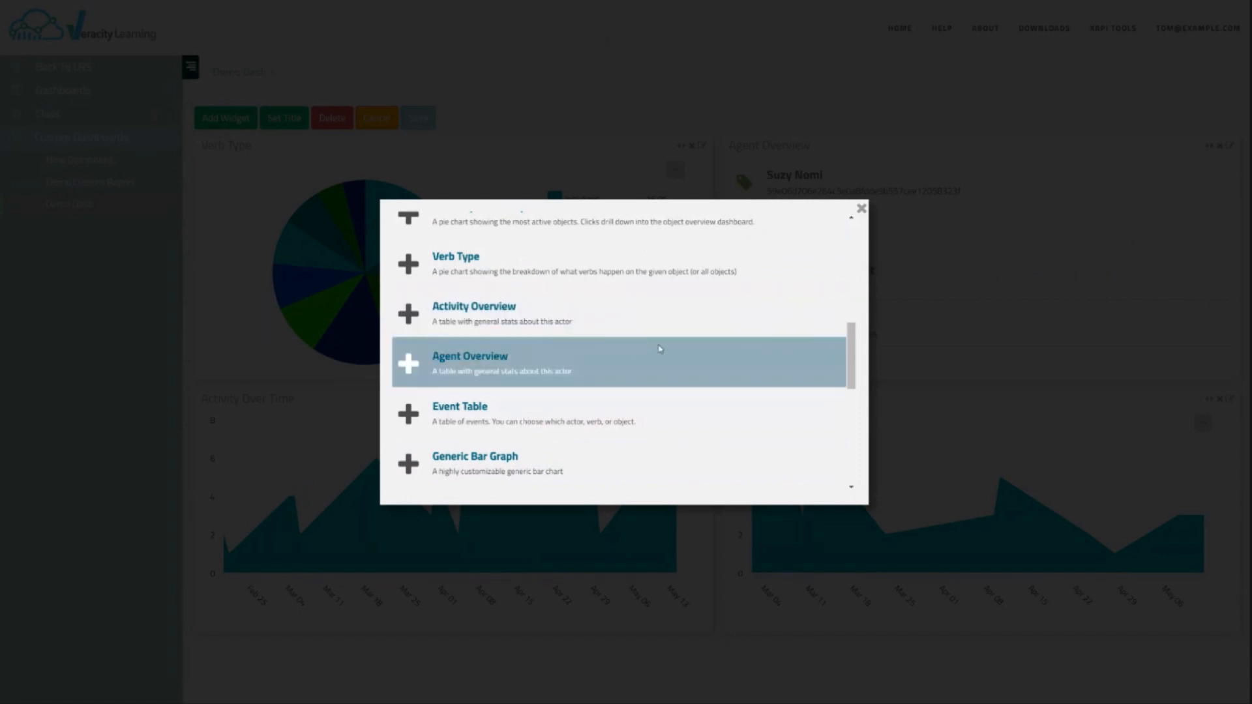
scroll(631, 364, down, 1)
scroll(635, 366, down, 2)
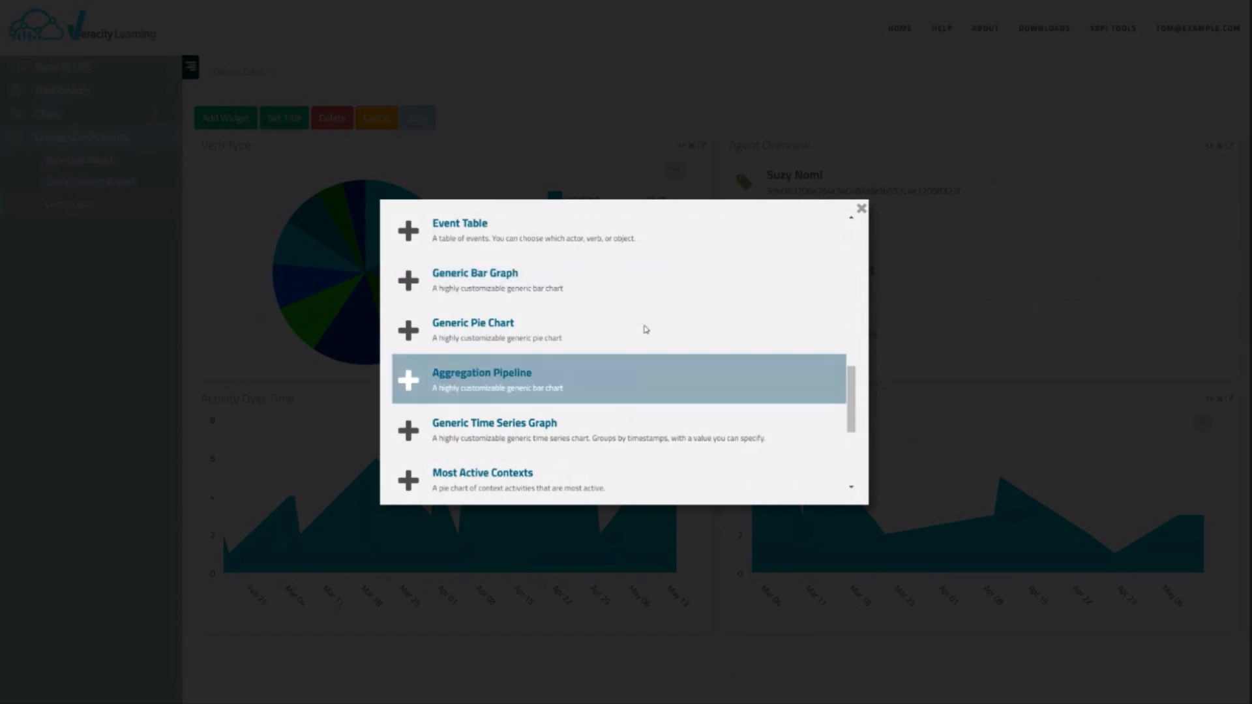
click(640, 279)
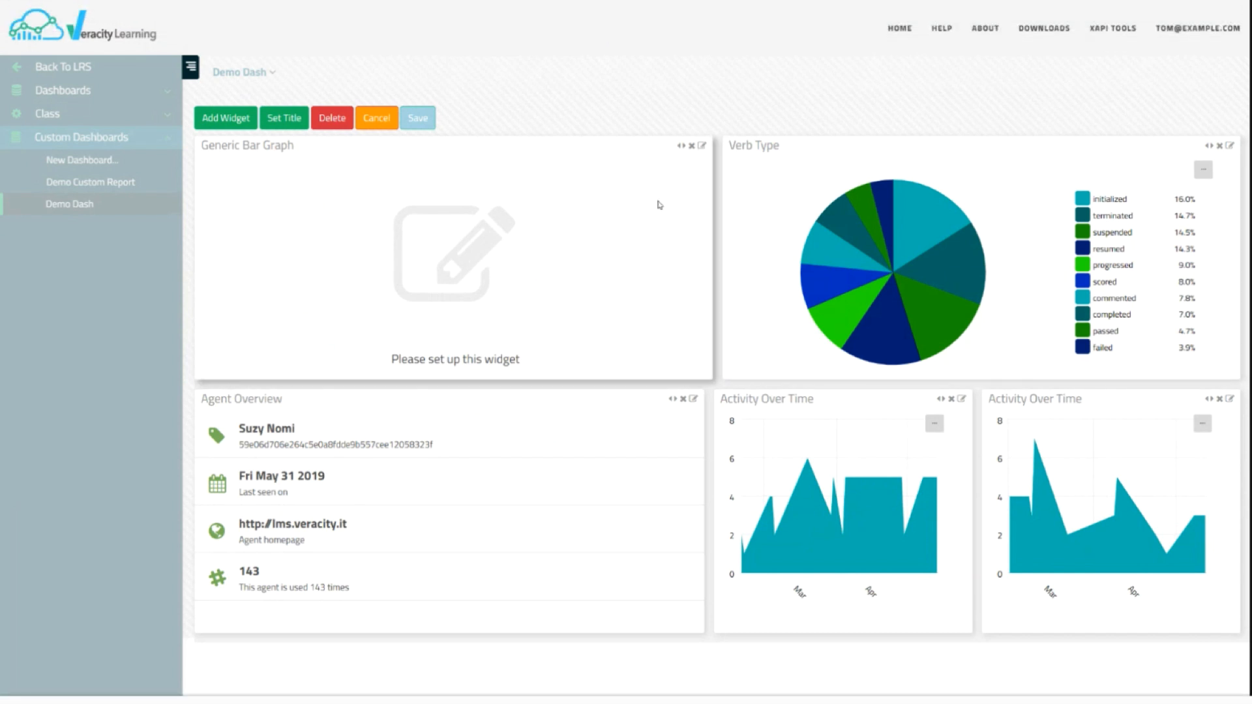
Open the Generic Bar Graph widget's settings and set its MatchFilter to object.id.
click(702, 147)
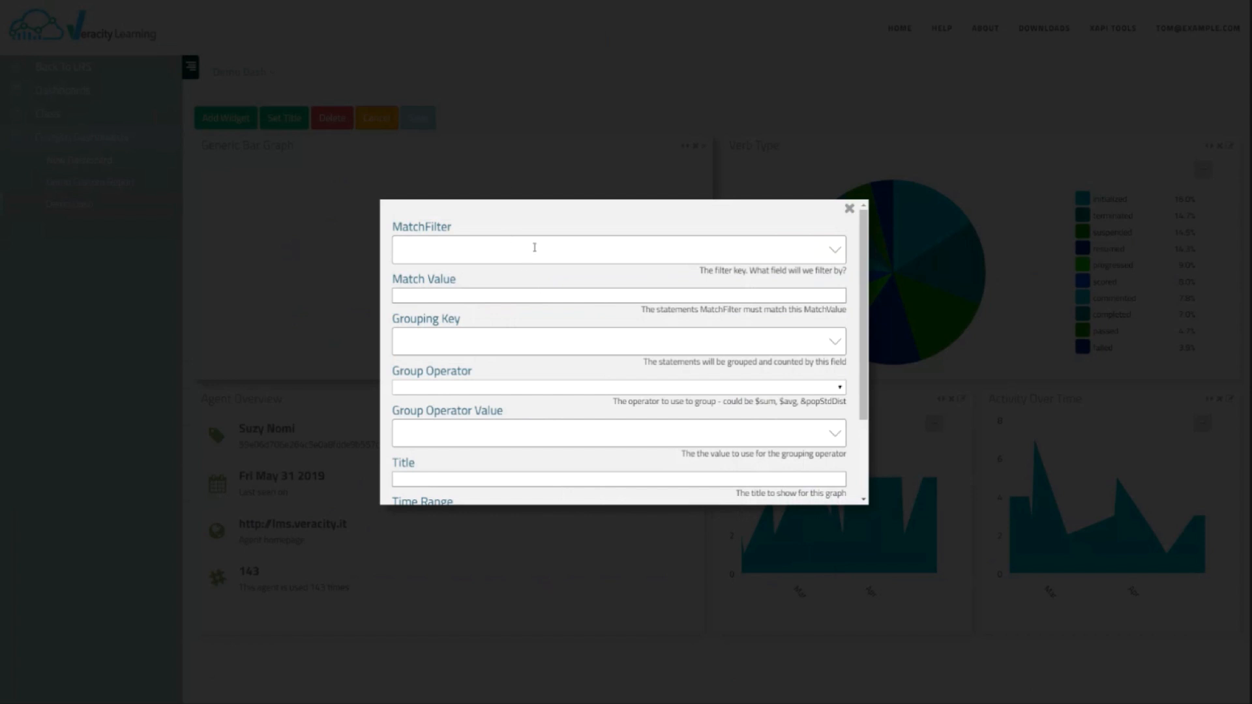
click(568, 252)
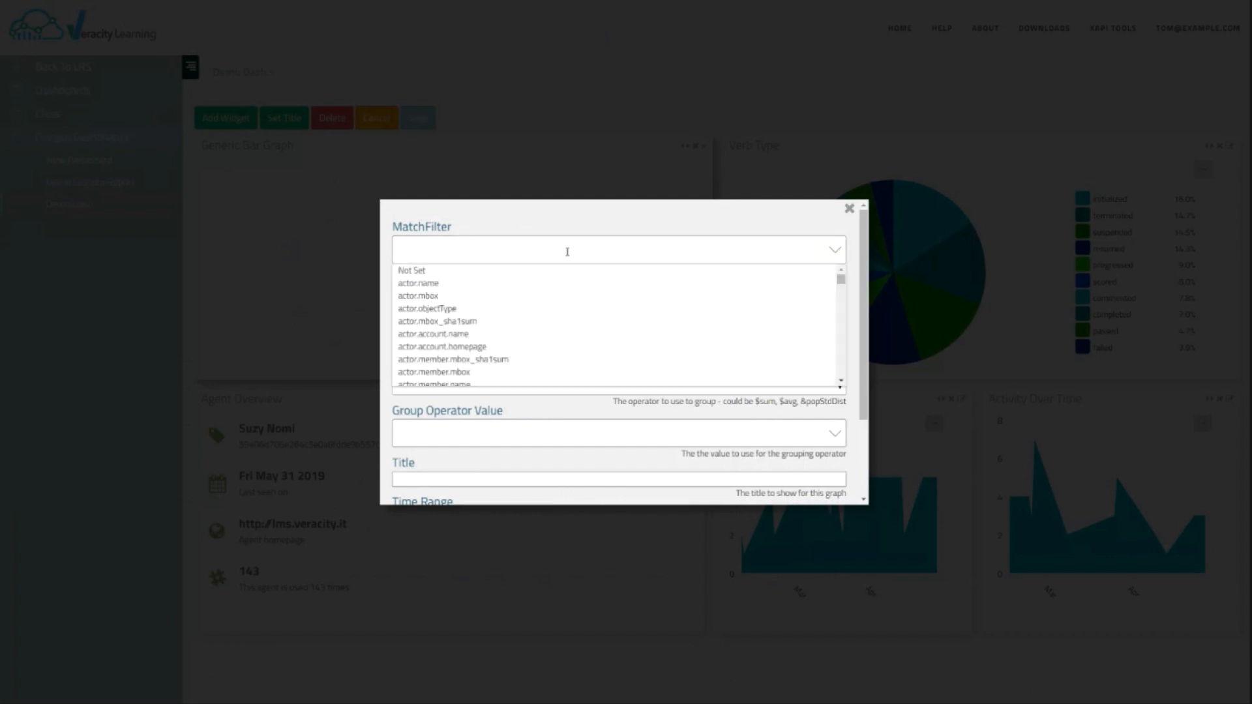
scroll(573, 322, down, 5)
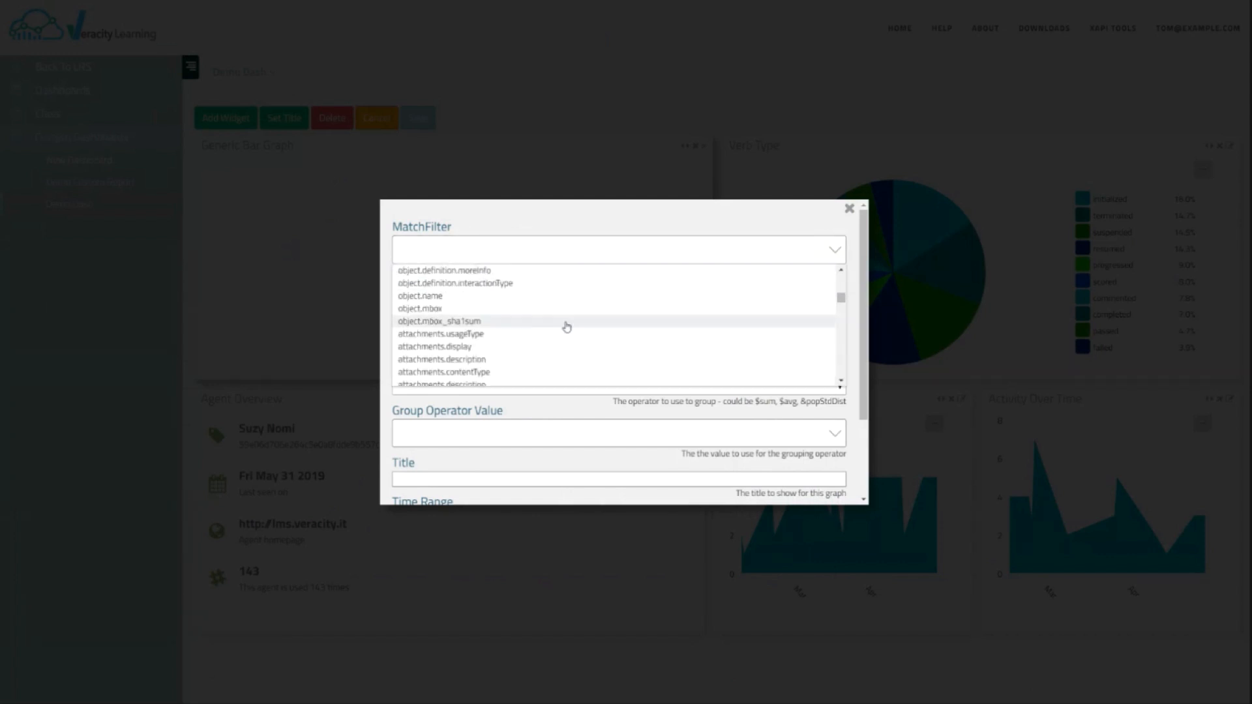
scroll(564, 327, up, 5)
scroll(529, 368, down, 3)
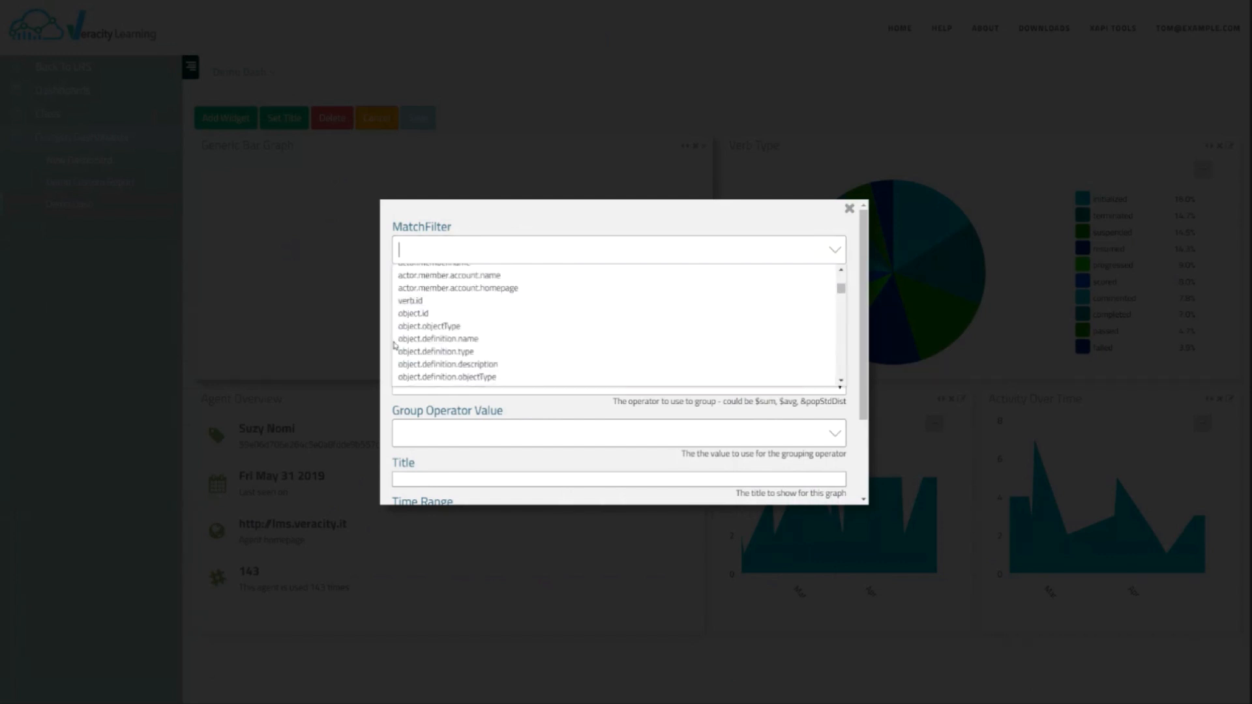
click(467, 316)
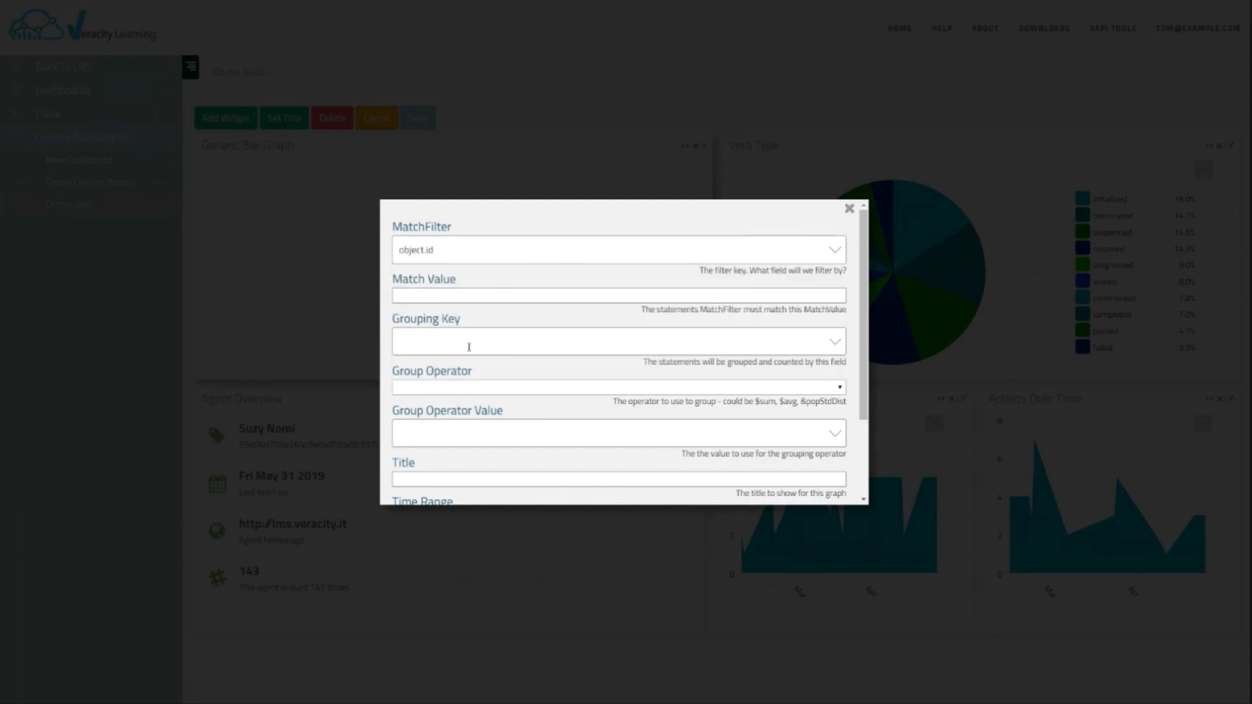
Examine the suggested Match Value entries for the object.id filter through to the end of the list.
click(487, 291)
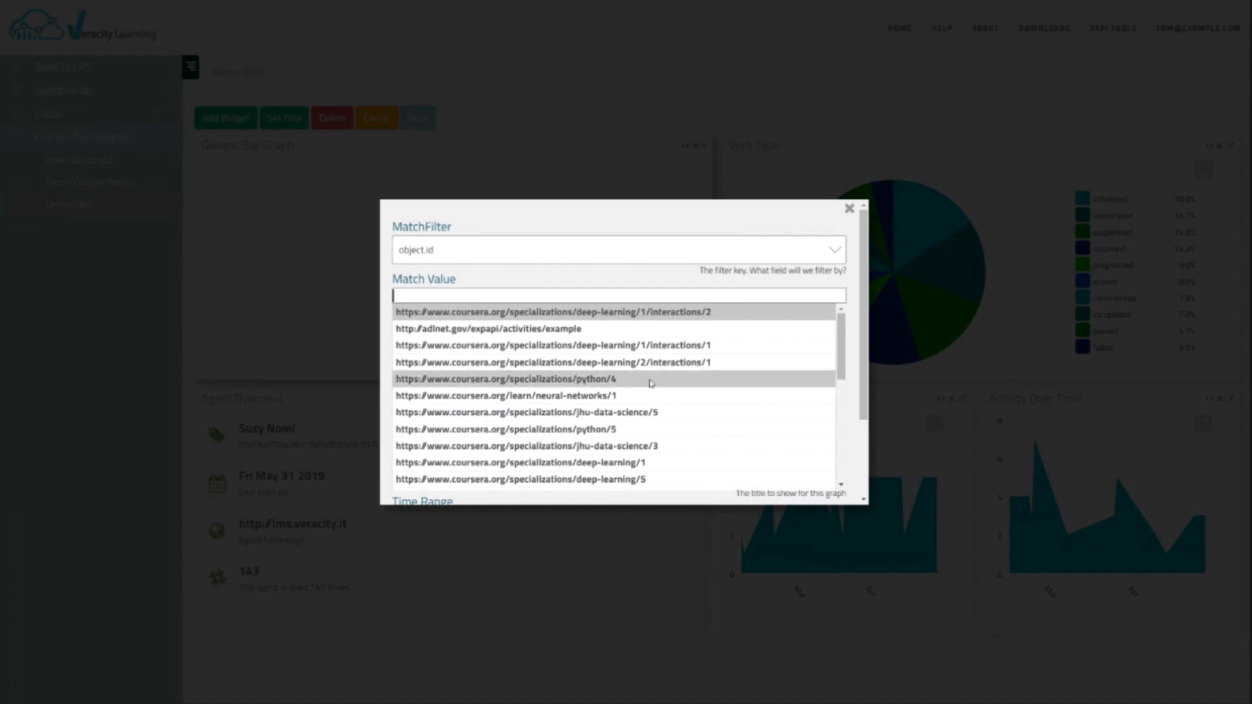
scroll(668, 442, down, 1)
scroll(668, 441, down, 2)
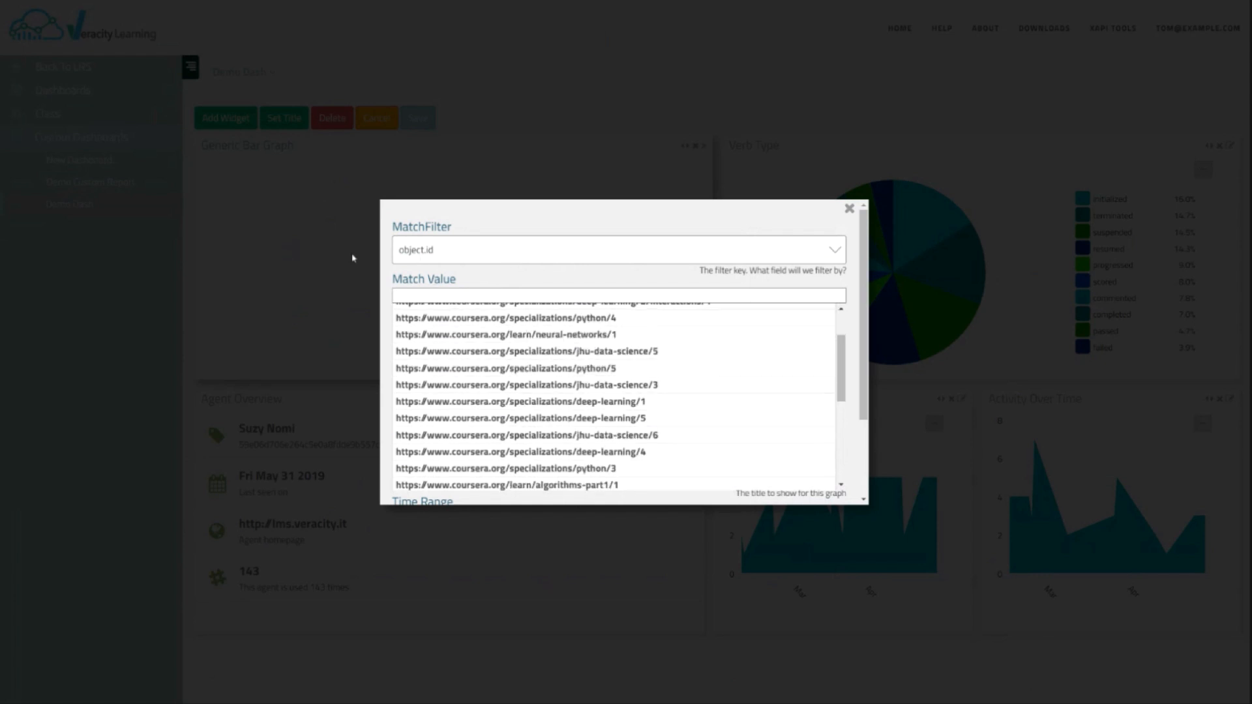
scroll(624, 385, down, 3)
scroll(633, 418, up, 3)
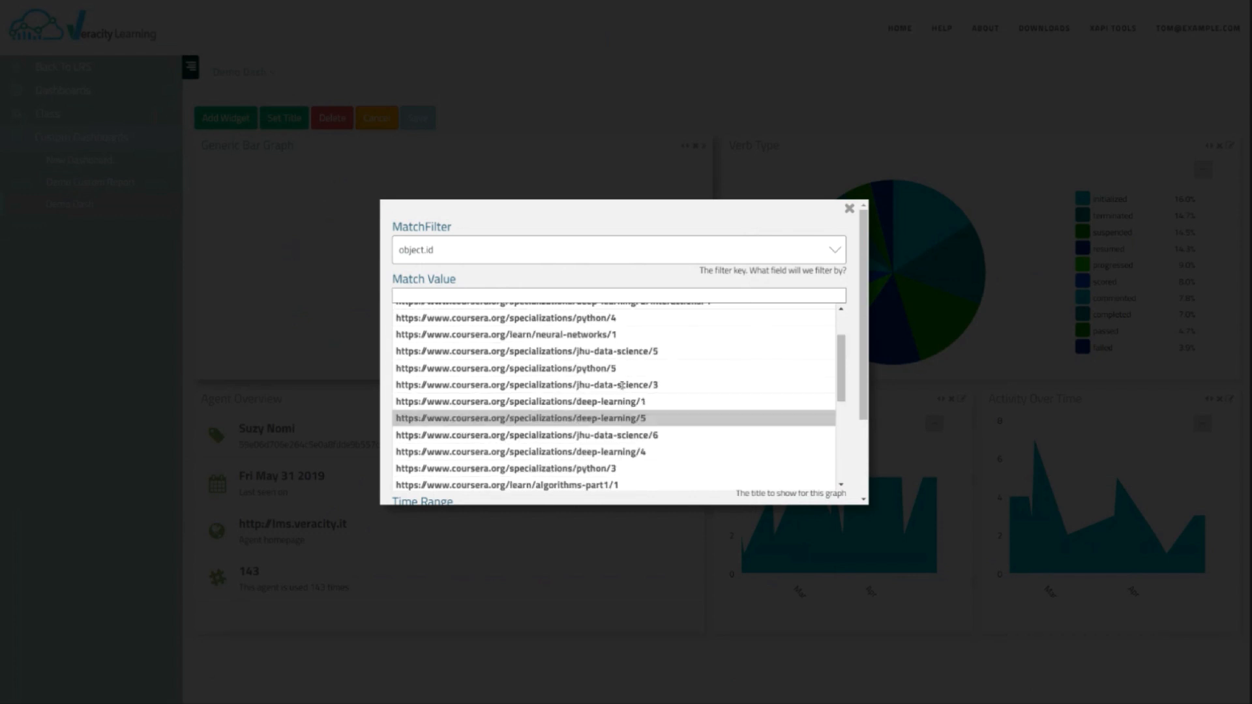
scroll(685, 360, down, 2)
scroll(685, 364, down, 3)
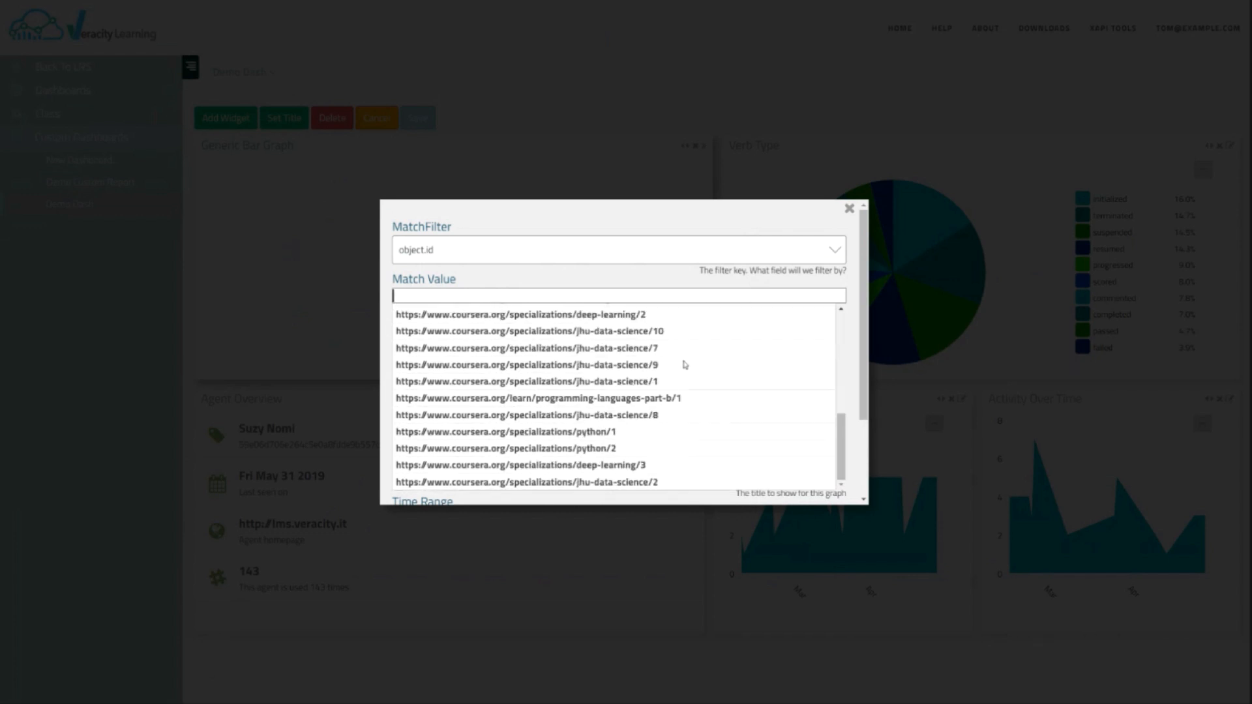
scroll(685, 365, up, 5)
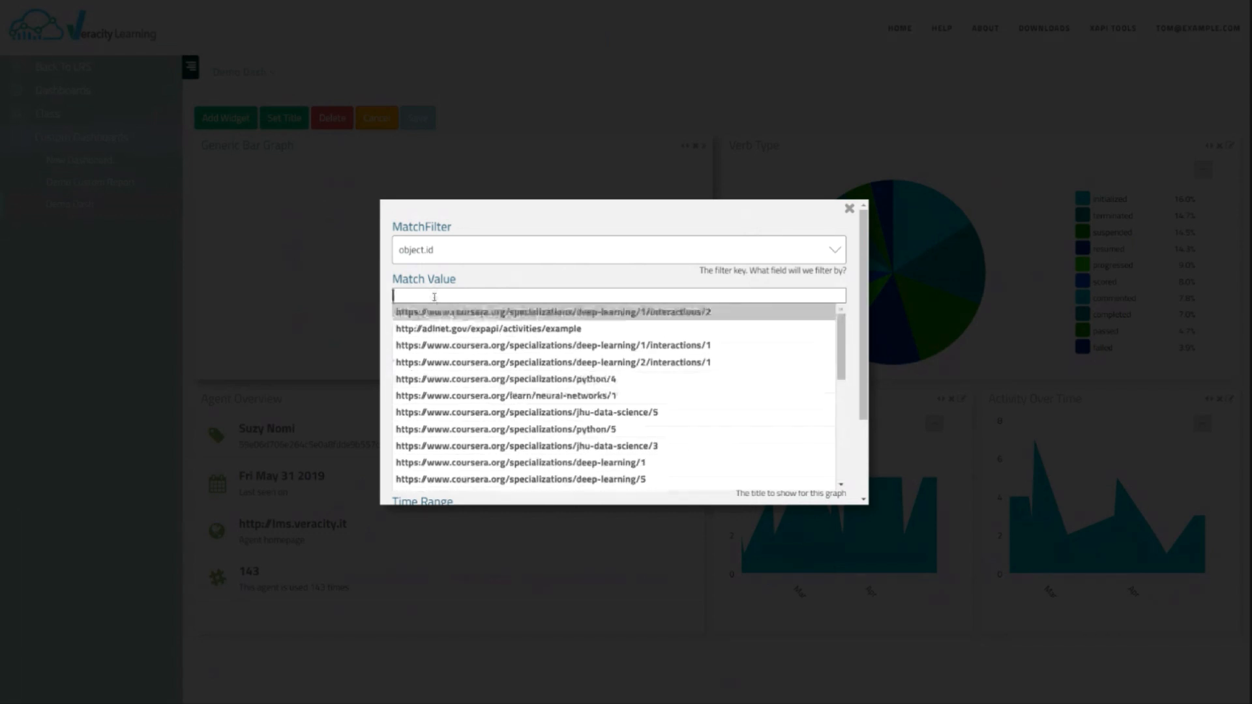
Change the bar graph's MatchFilter to actor.name and show the suggested match values for it.
click(480, 250)
click(439, 284)
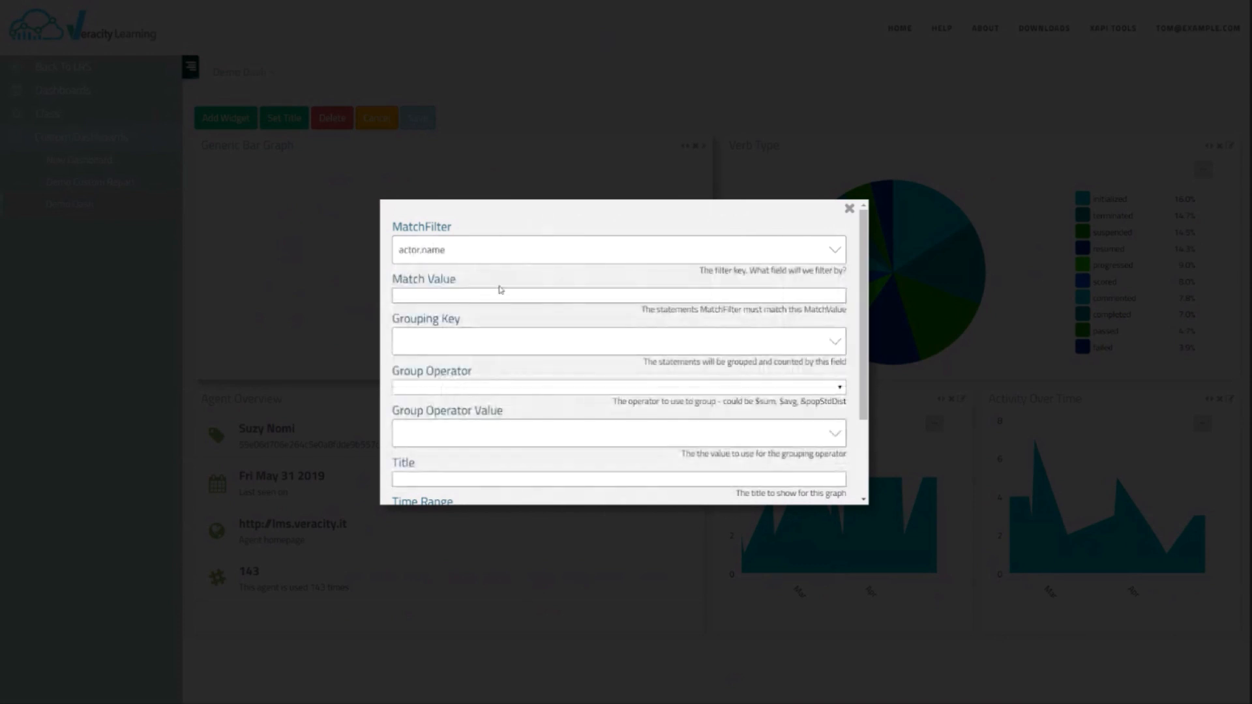
click(503, 295)
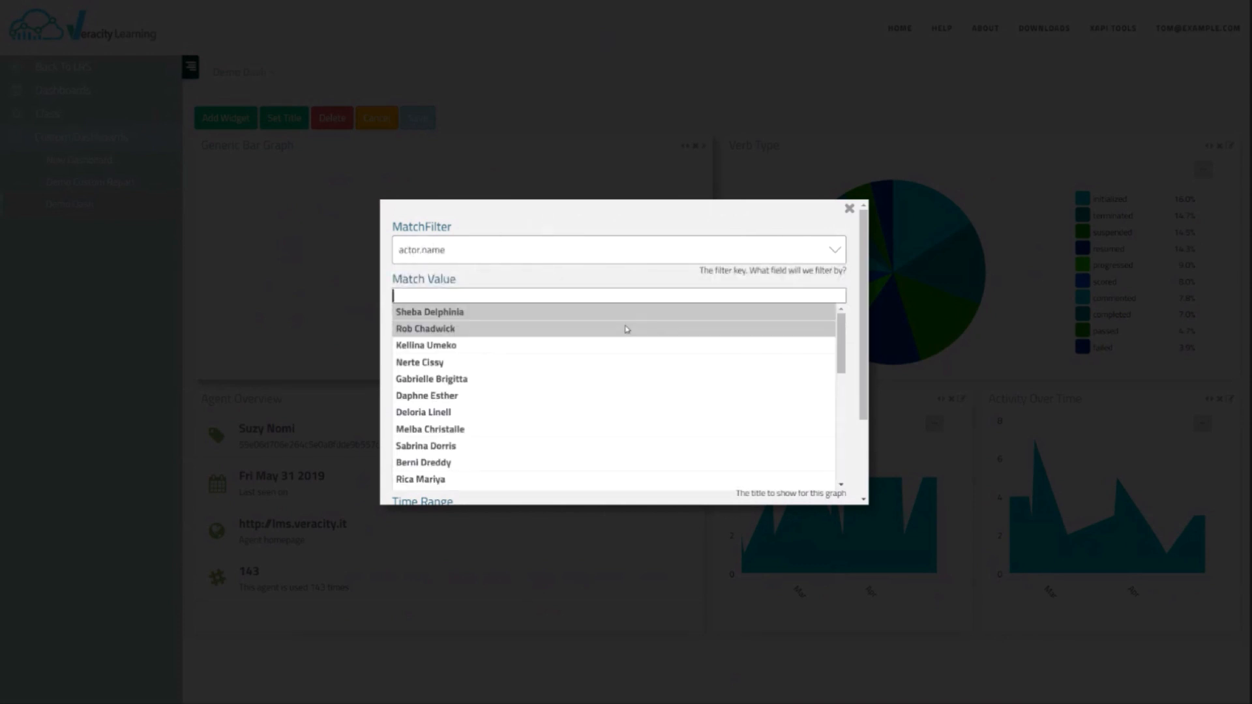
Change the bar graph's MatchFilter to authority.name.
click(512, 248)
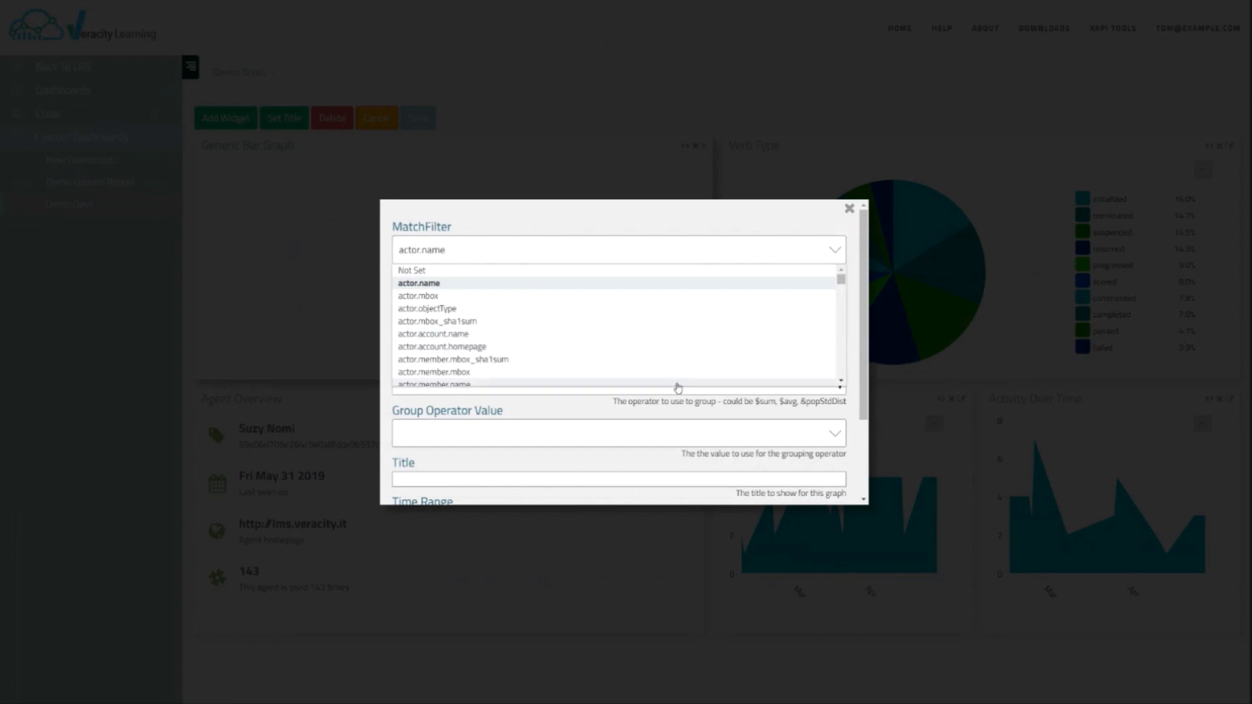
scroll(663, 324, down, 5)
scroll(663, 319, down, 2)
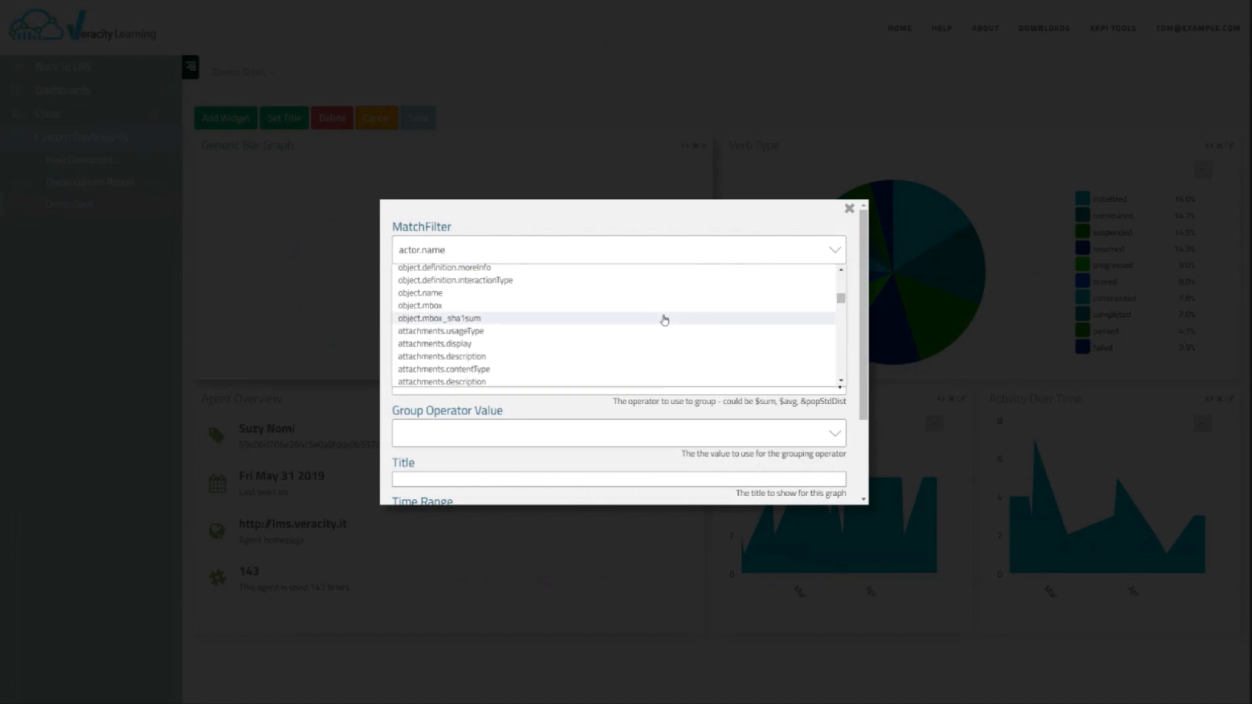
scroll(674, 322, down, 3)
scroll(653, 324, down, 1)
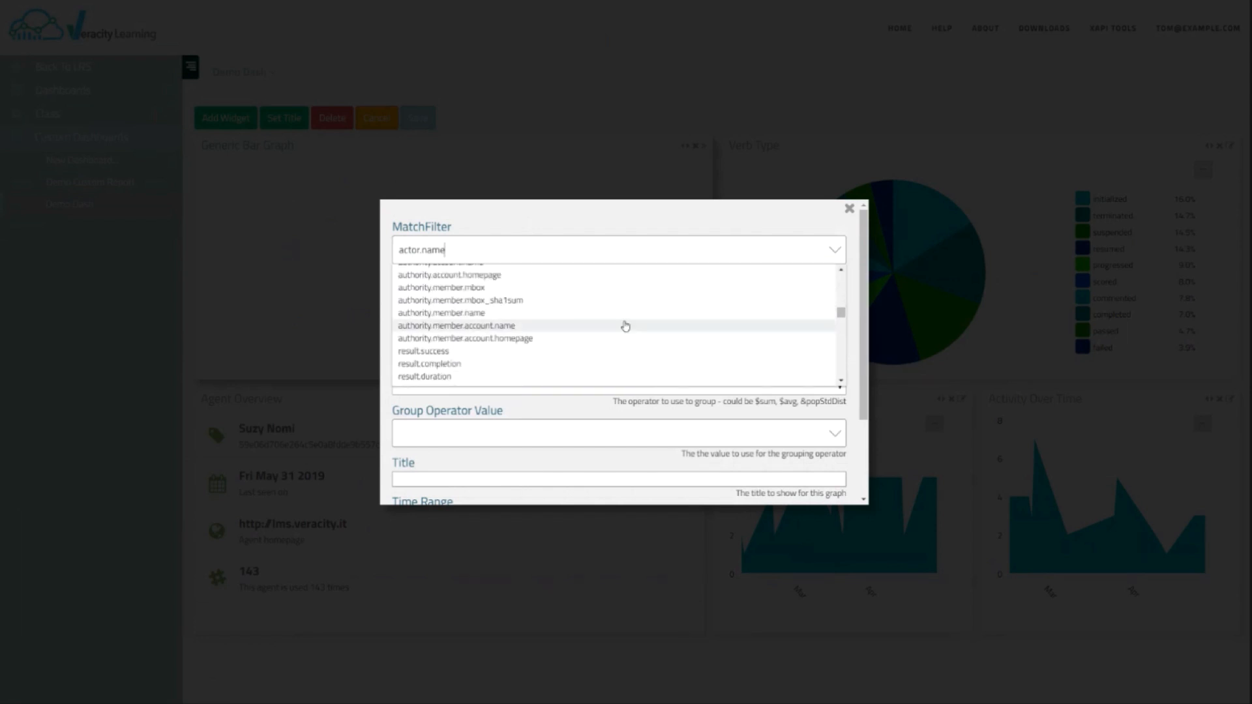
scroll(624, 328, up, 2)
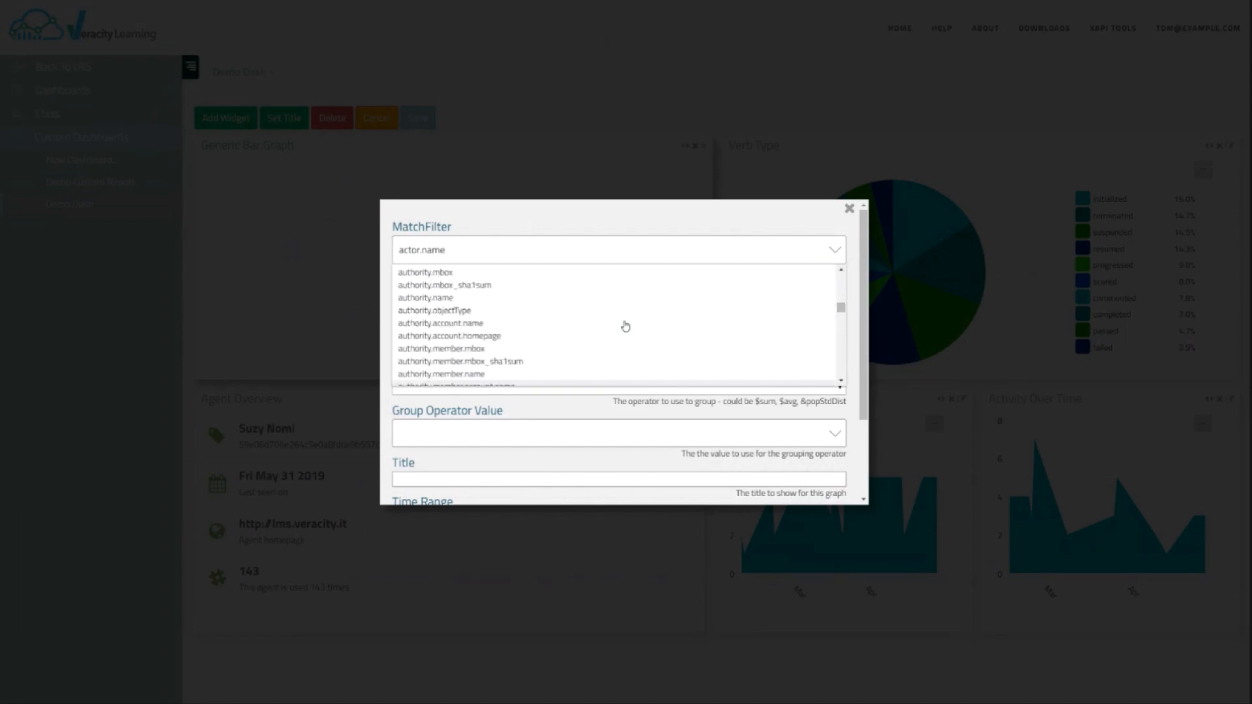
click(439, 301)
Change the bar graph's MatchFilter to authority.account.name and show its suggested match values.
click(489, 260)
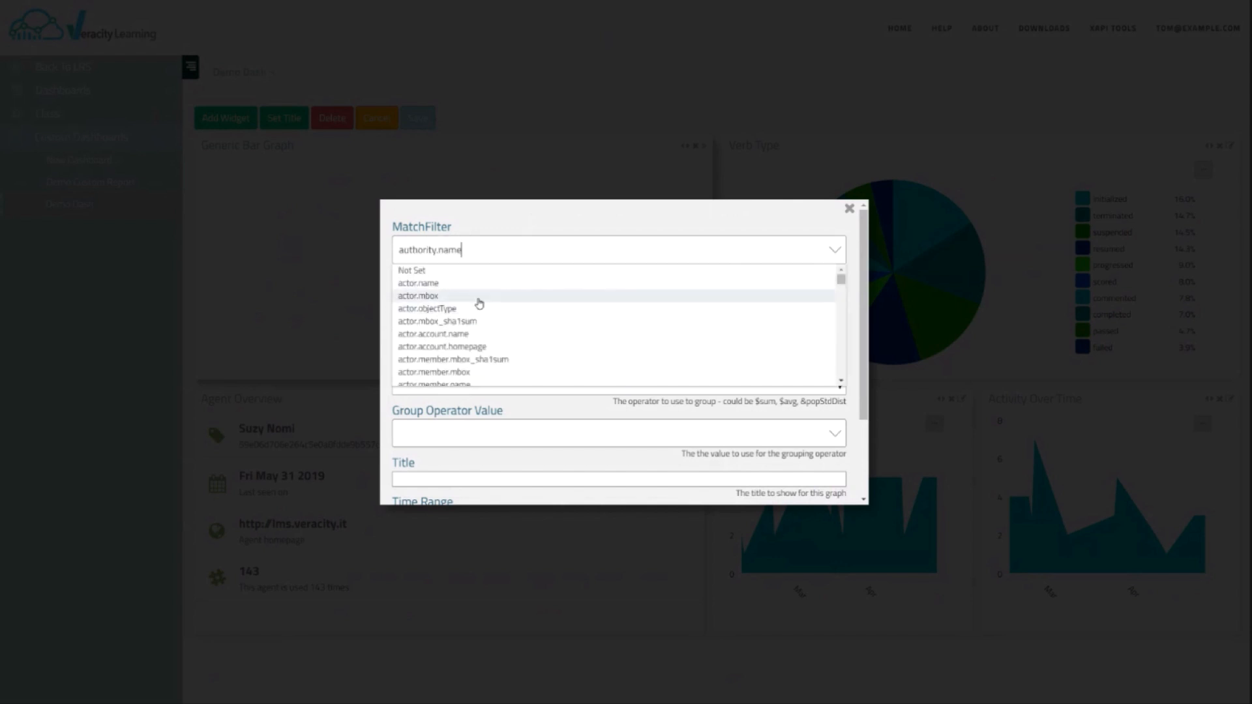
scroll(534, 333, down, 5)
scroll(535, 335, down, 1)
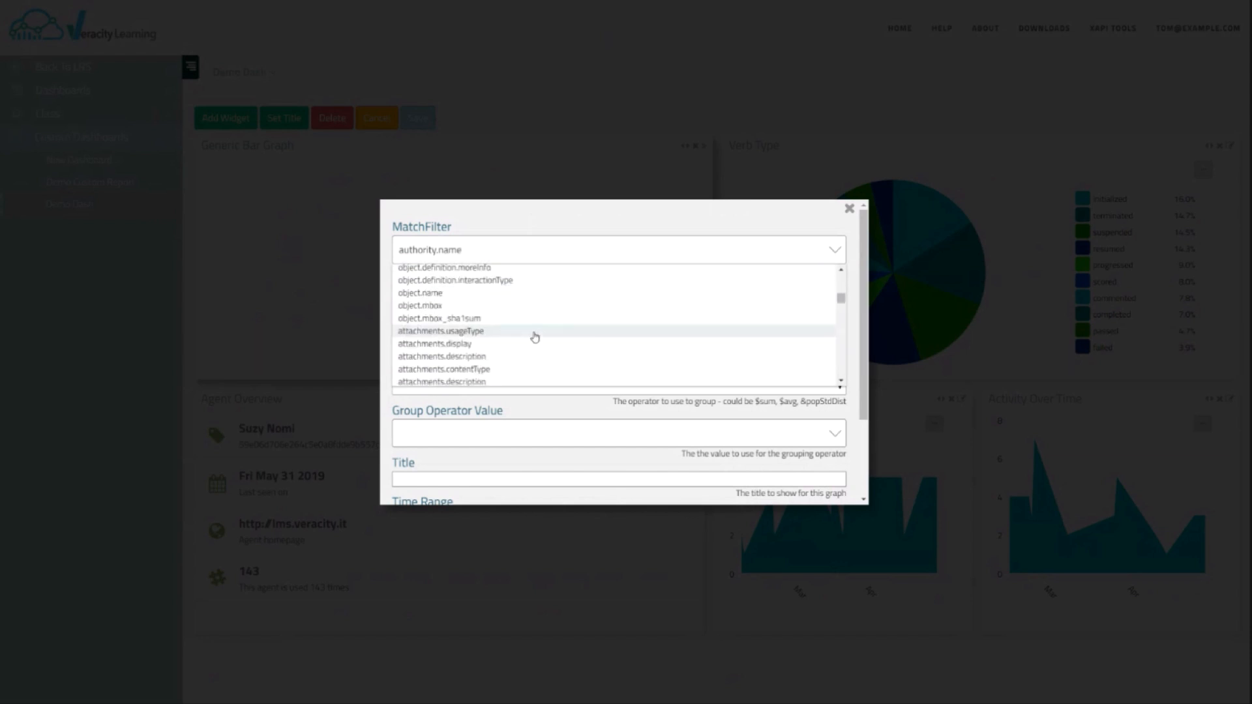
scroll(535, 336, down, 3)
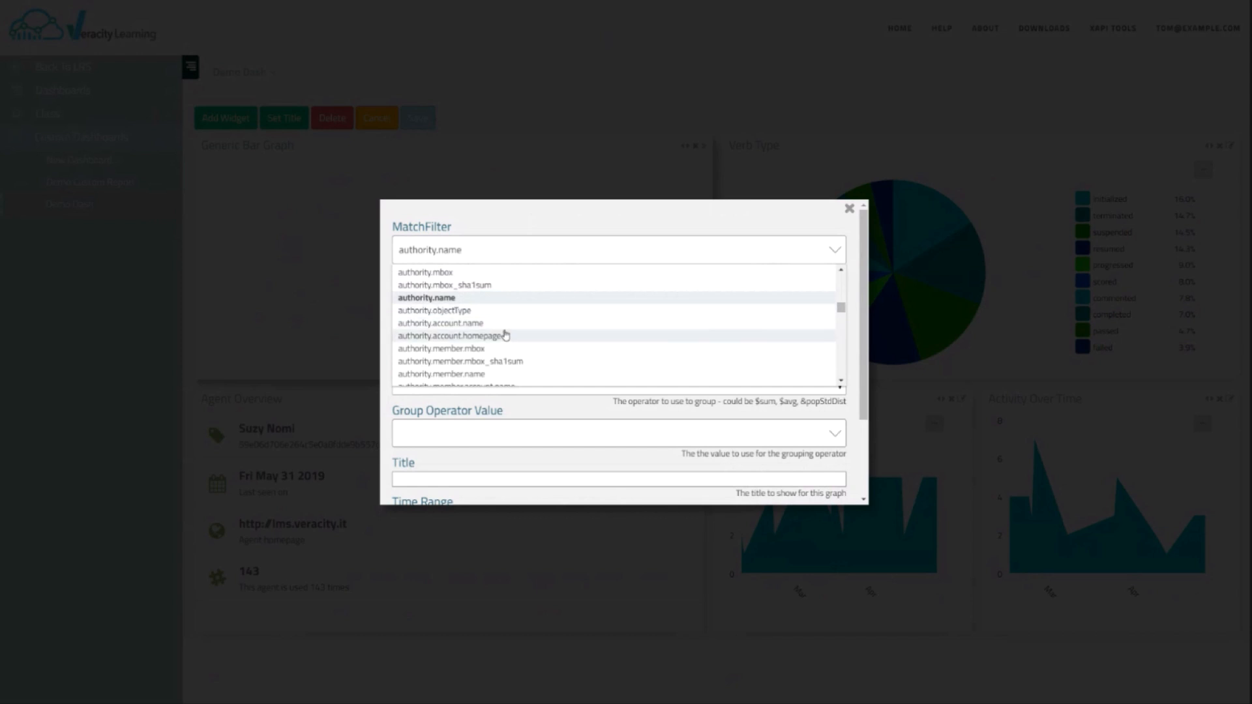
click(506, 324)
click(439, 296)
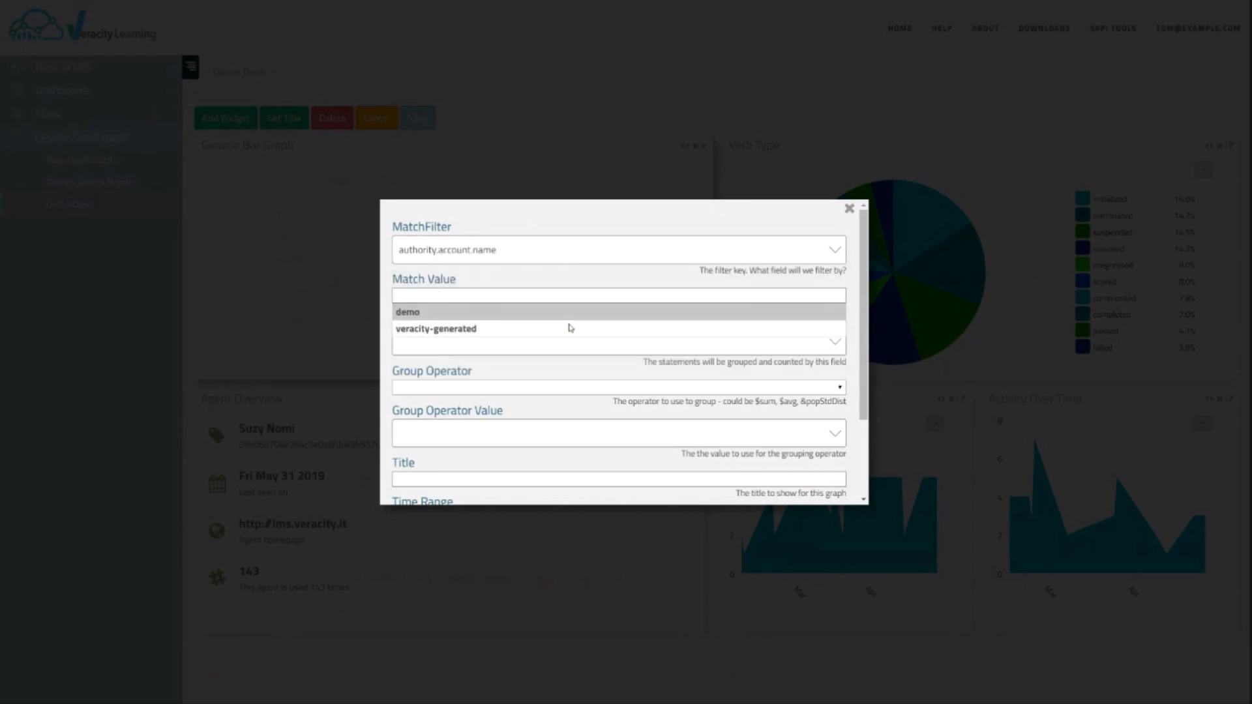
click(564, 255)
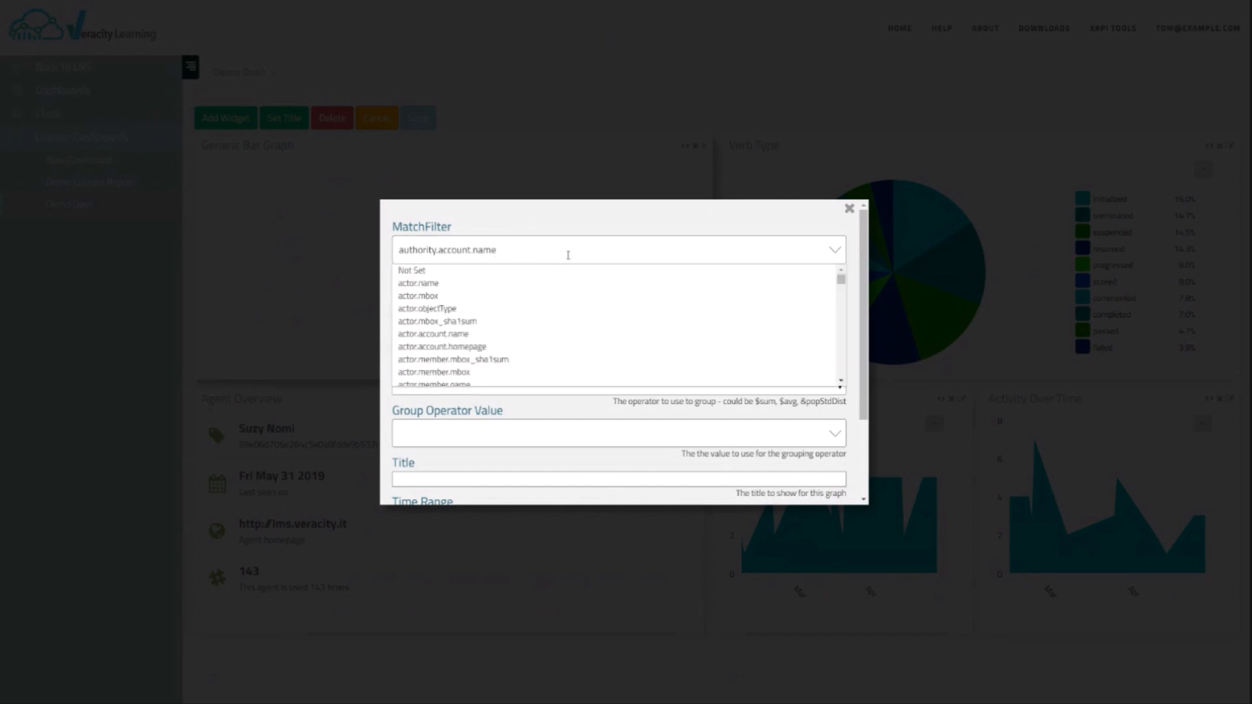
scroll(567, 327, down, 10)
scroll(594, 354, down, 10)
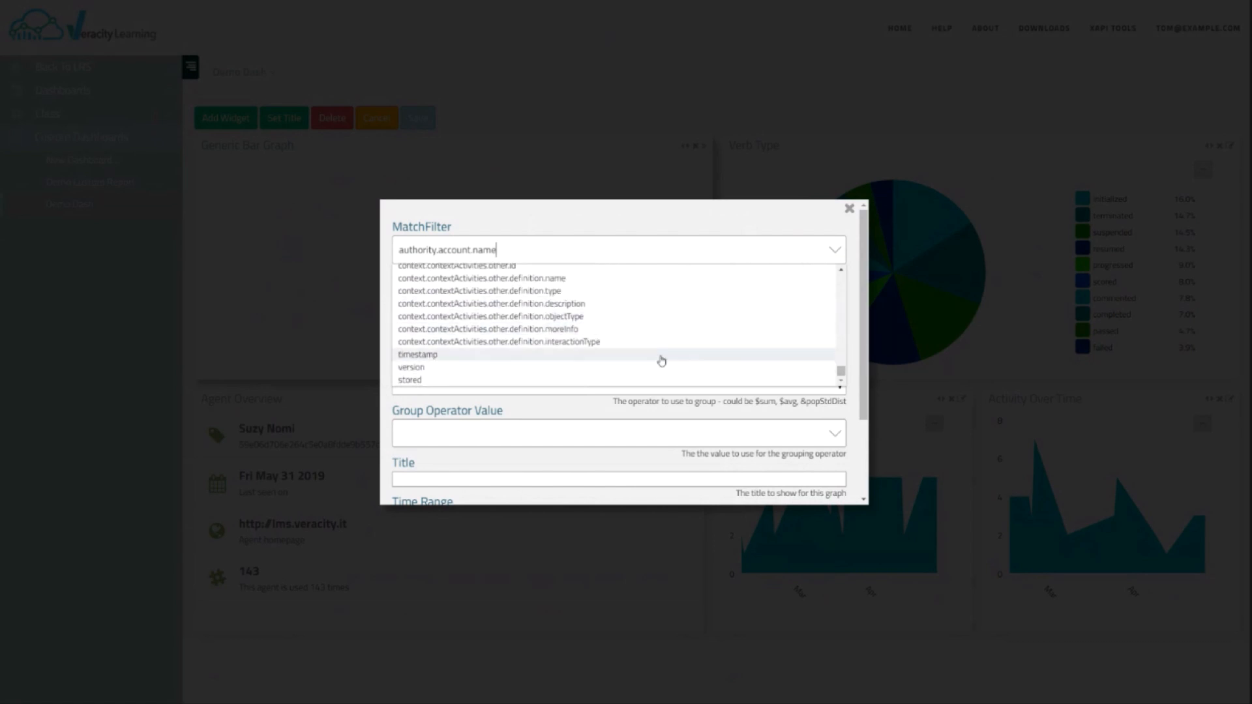
scroll(659, 359, up, 10)
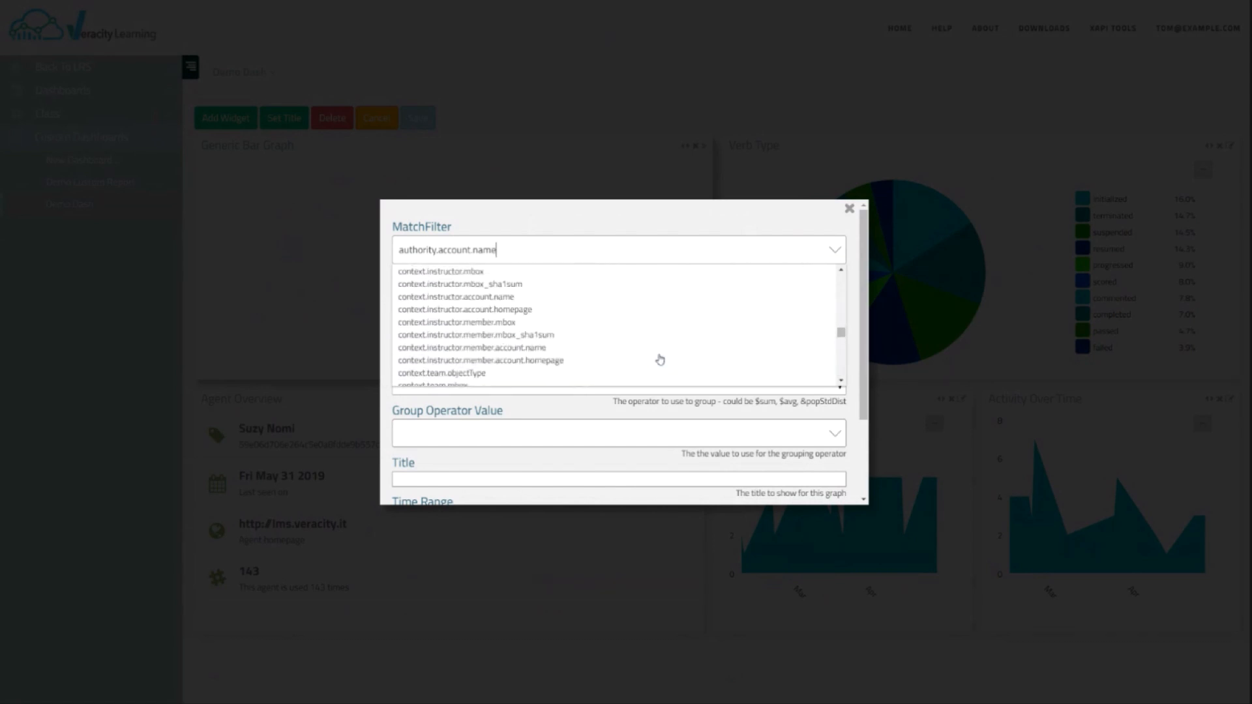
click(538, 249)
click(534, 255)
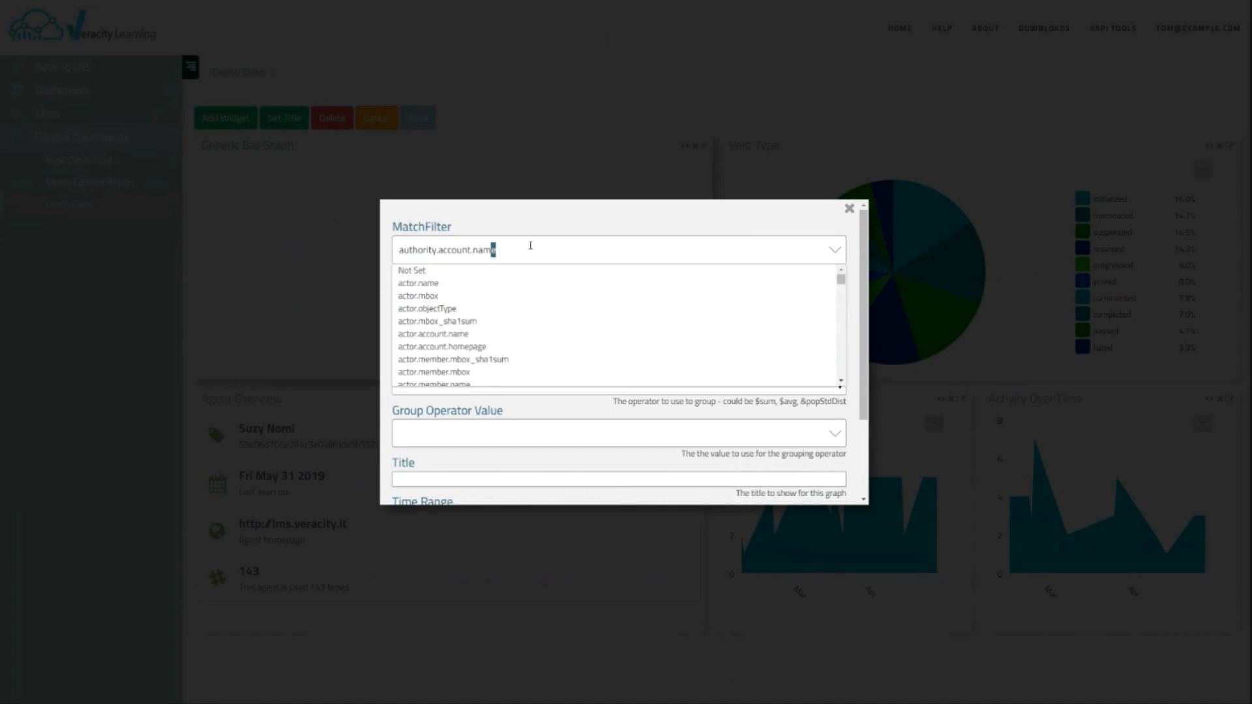
drag(497, 250, 396, 269)
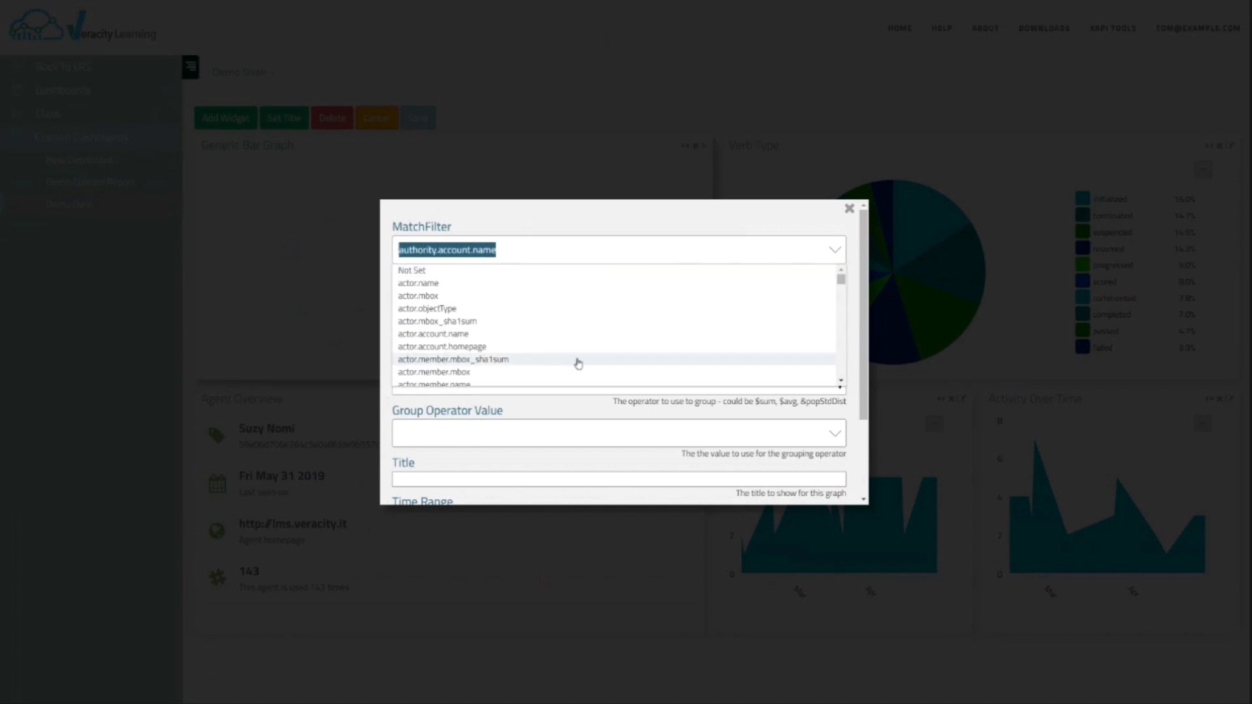
text(result.)
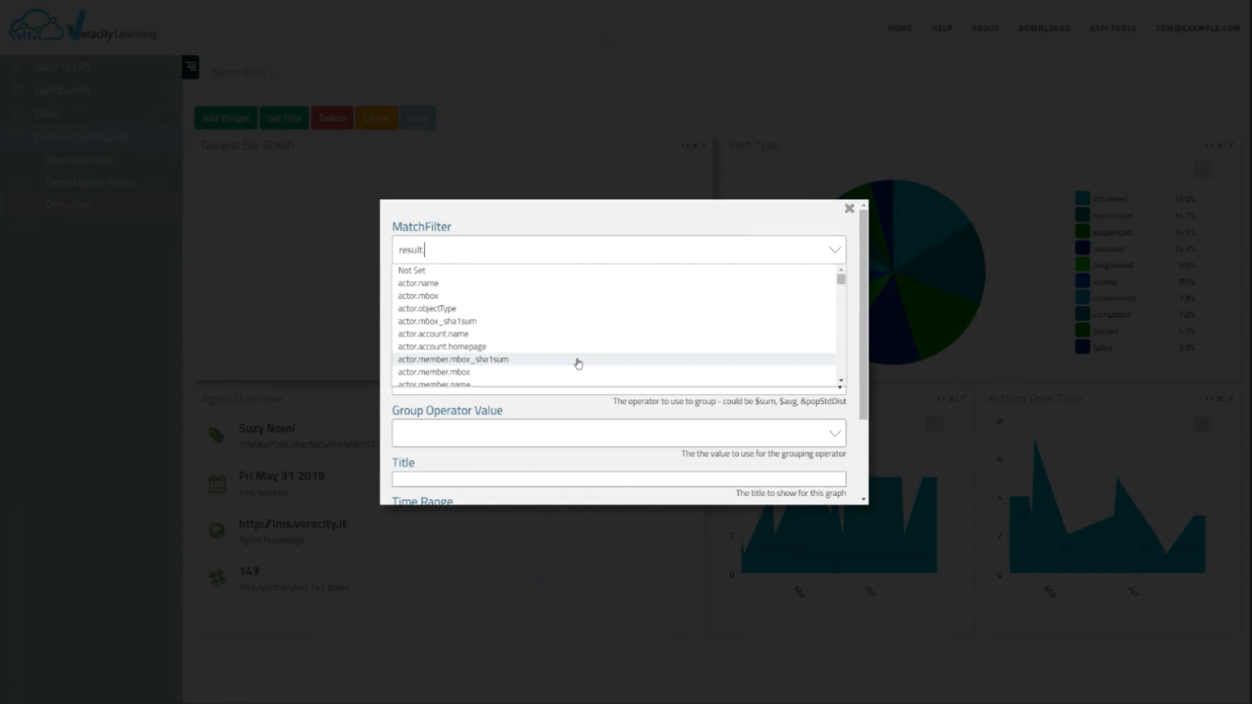
text(extensions.)
text(http://my)
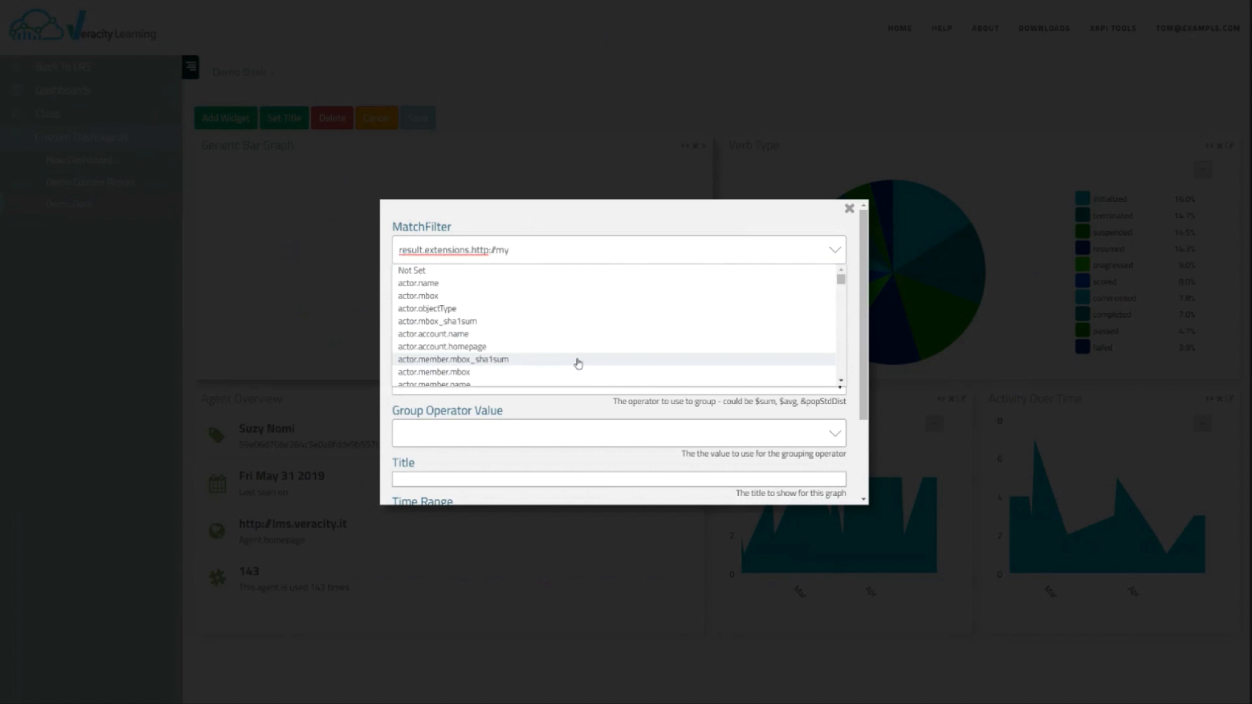
text(extension.com/ext)
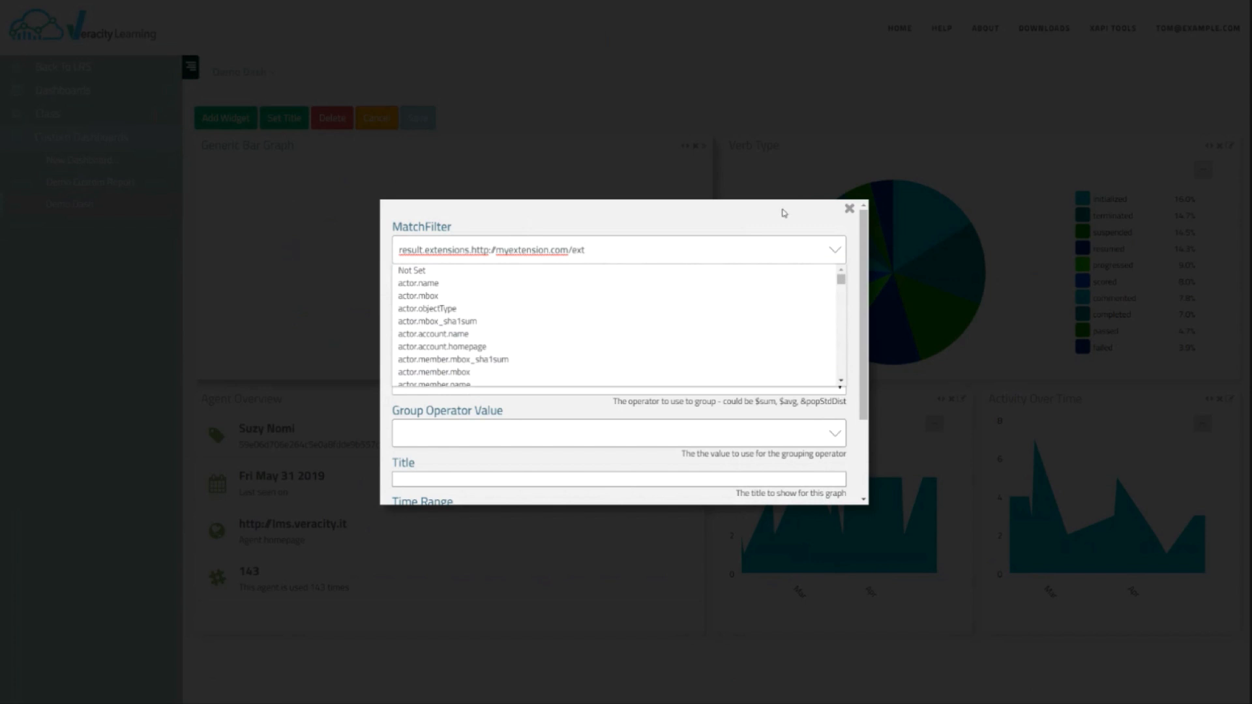
click(630, 253)
drag(630, 253, 375, 259)
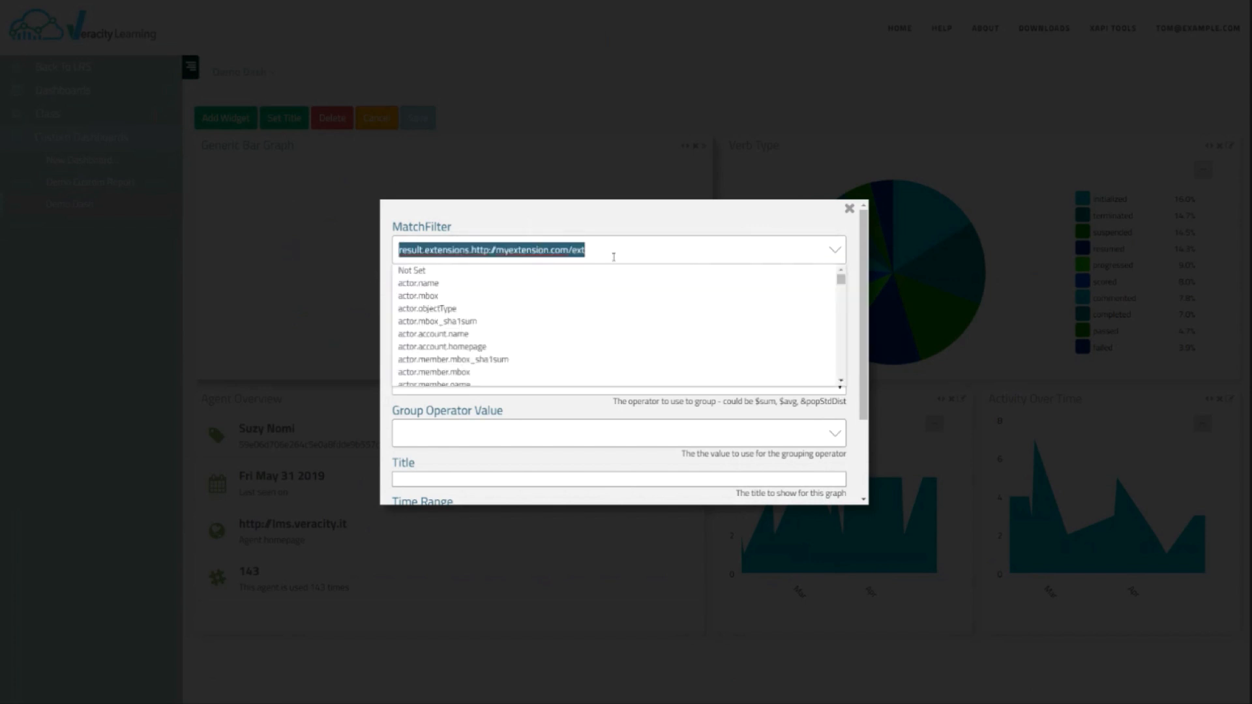
click(673, 221)
Enter the query {$gte:10} as the Match Value for the extension filter.
click(493, 297)
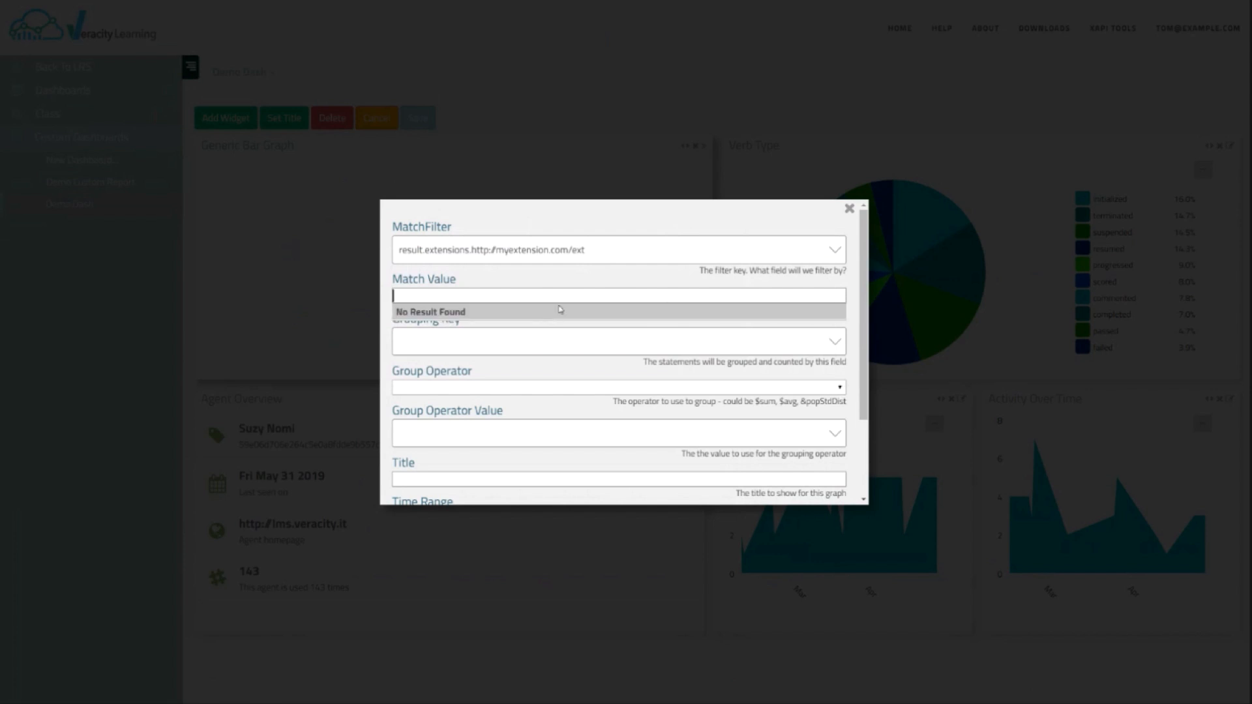
text(1asdf")
key(ctrl+shift+Left)
key(shift+Left)
key(BackSpace)
text(0)
text($)
text(gt)
text(e)
text(:10)
click(681, 209)
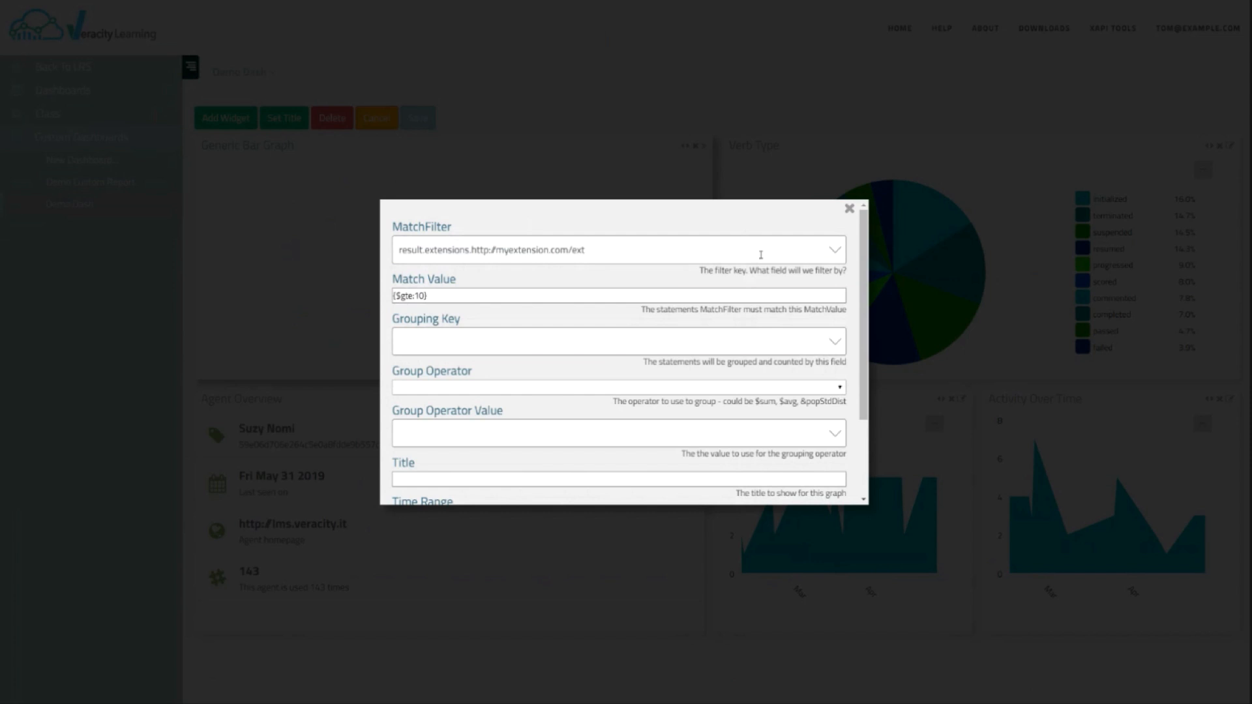
Change the Match Value query to {$exists:true}.
click(451, 297)
key(Left)
key(shift+Left)
key(shift+Left)
key(shift+Left)
key(shift+Left)
key(shift+Left)
key(shift+Left)
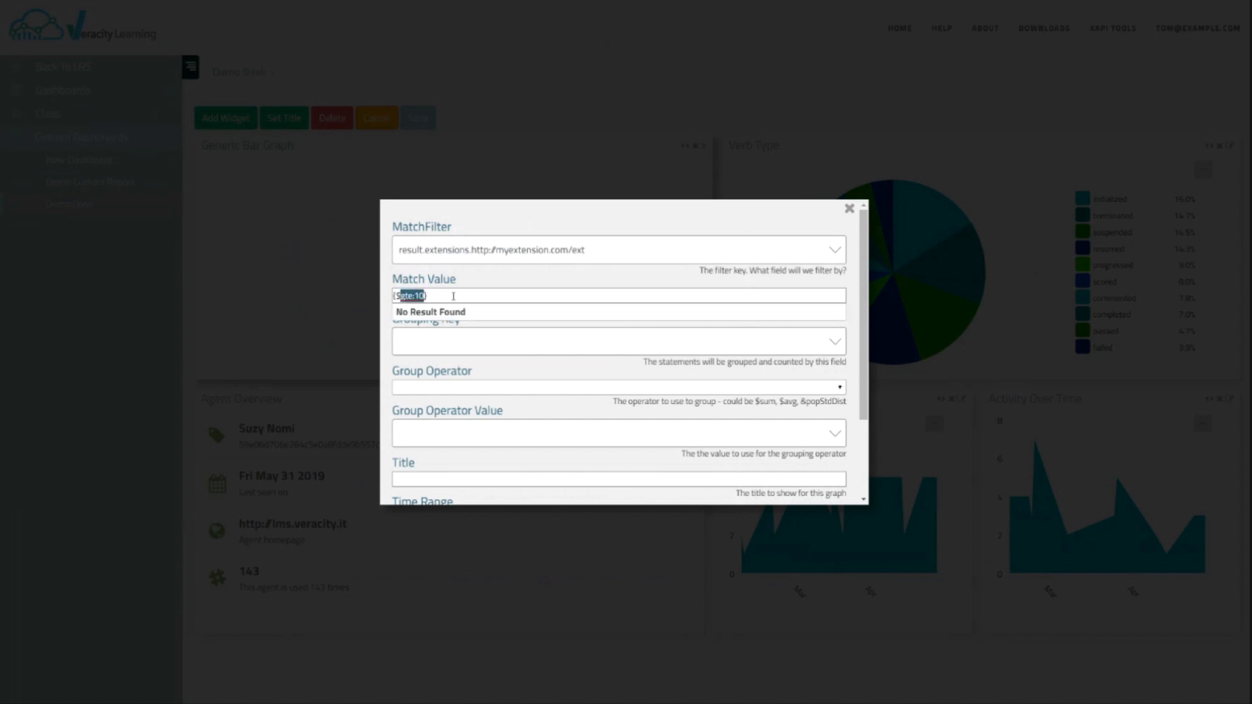
text(exists:True)
key(Left)
key(Left)
key(Left)
key(BackSpace)
text(t)
click(598, 248)
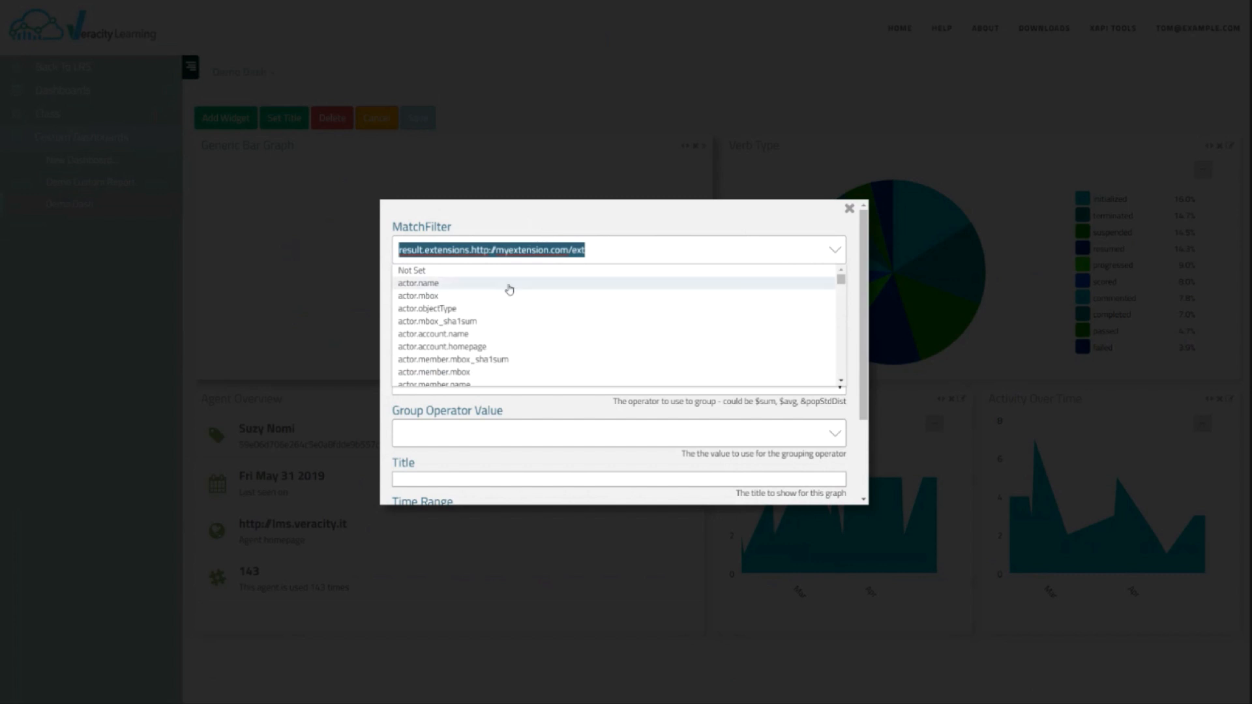
scroll(500, 290, down, 2)
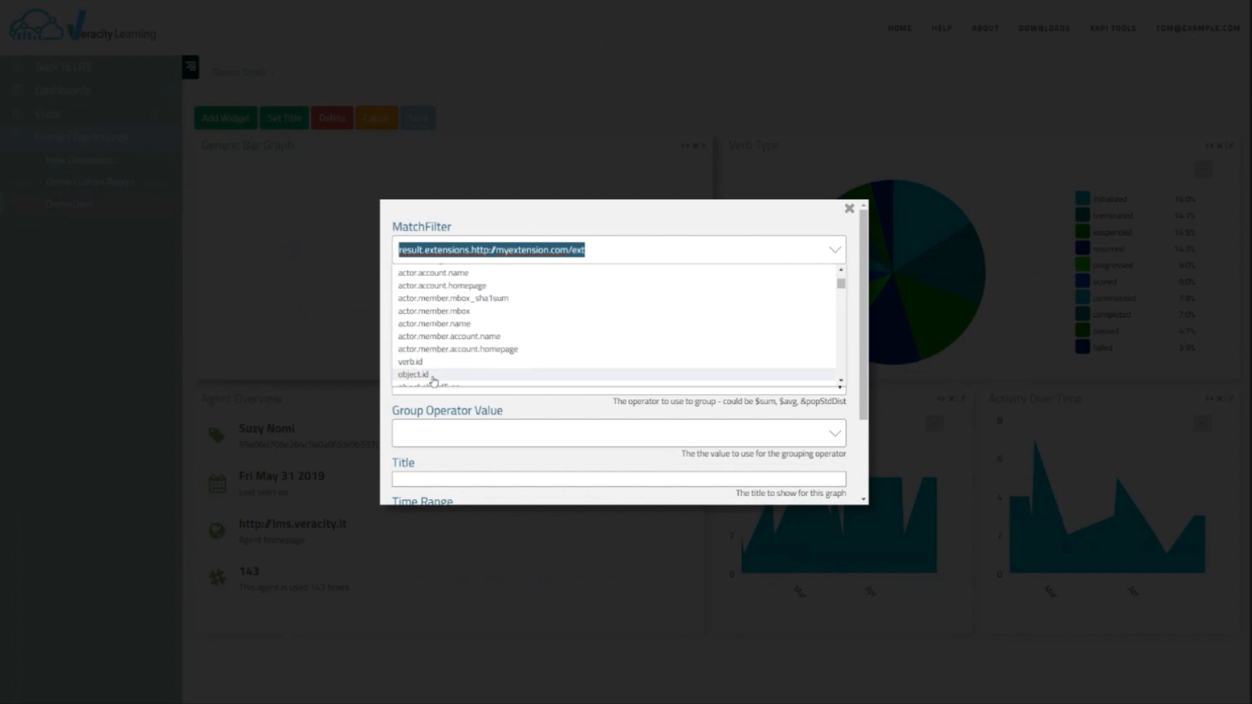
click(434, 376)
click(475, 284)
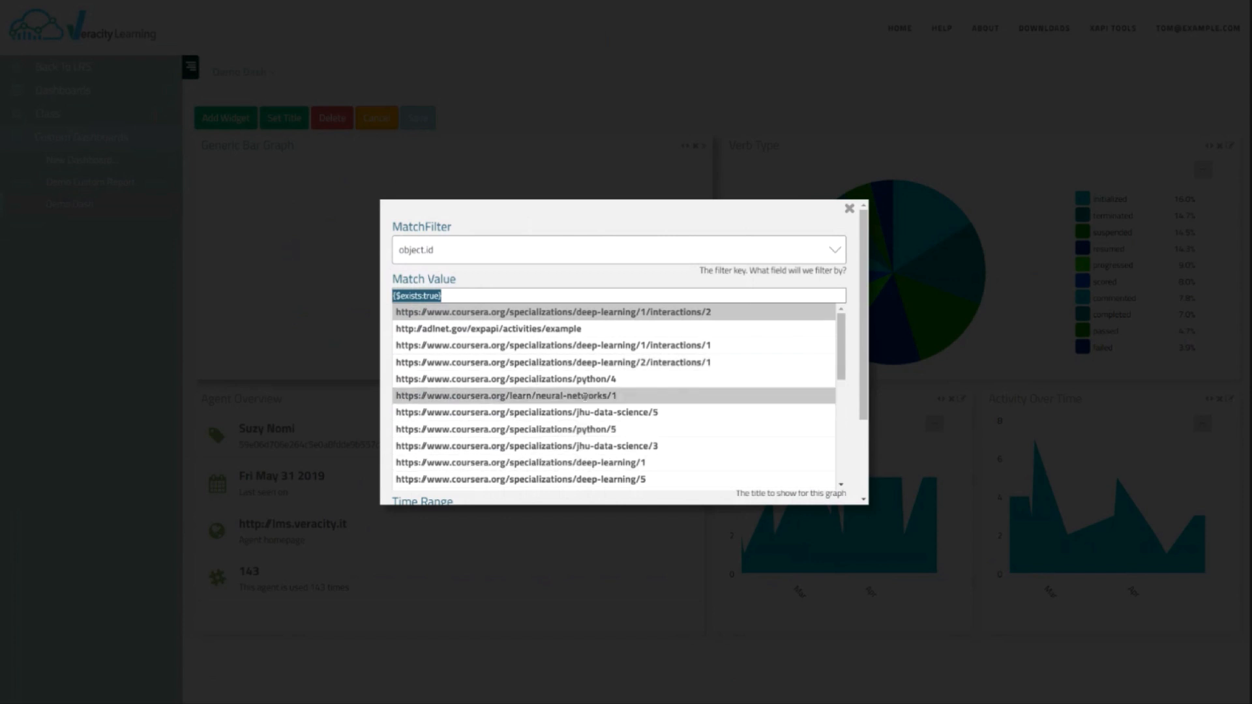
click(613, 379)
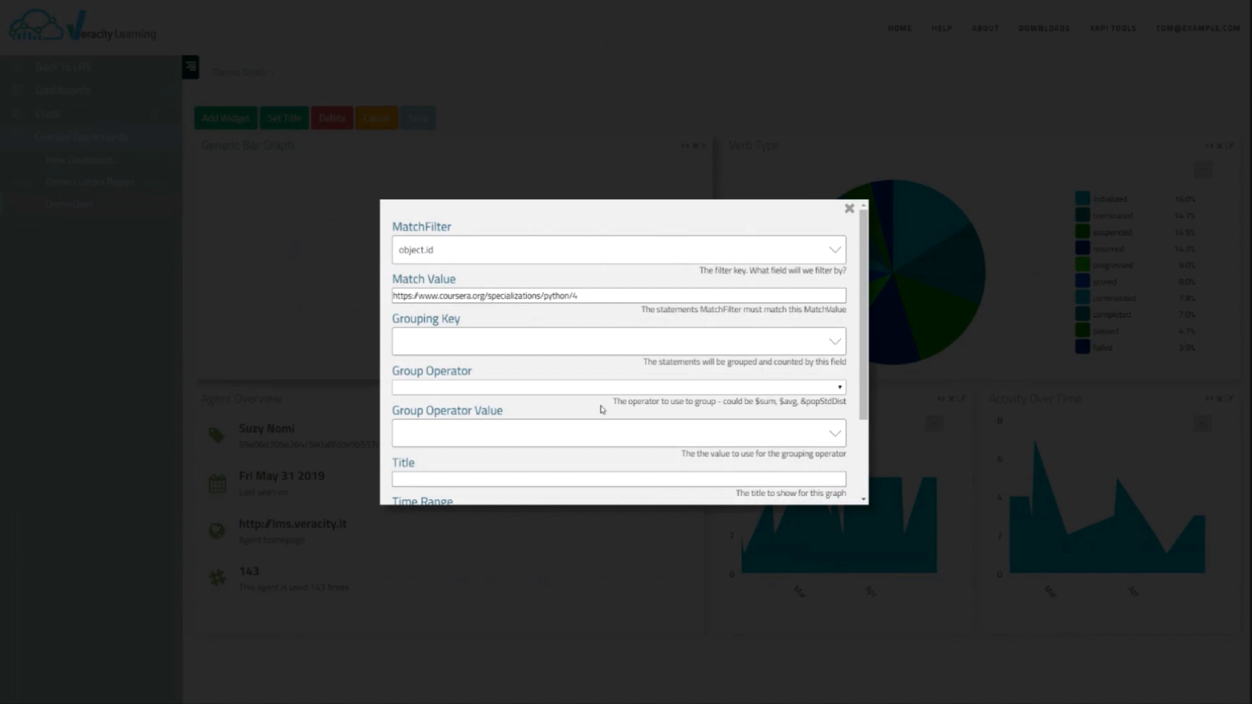
Set the bar graph's Grouping Key to object.id and replace it with verb.id.
click(441, 351)
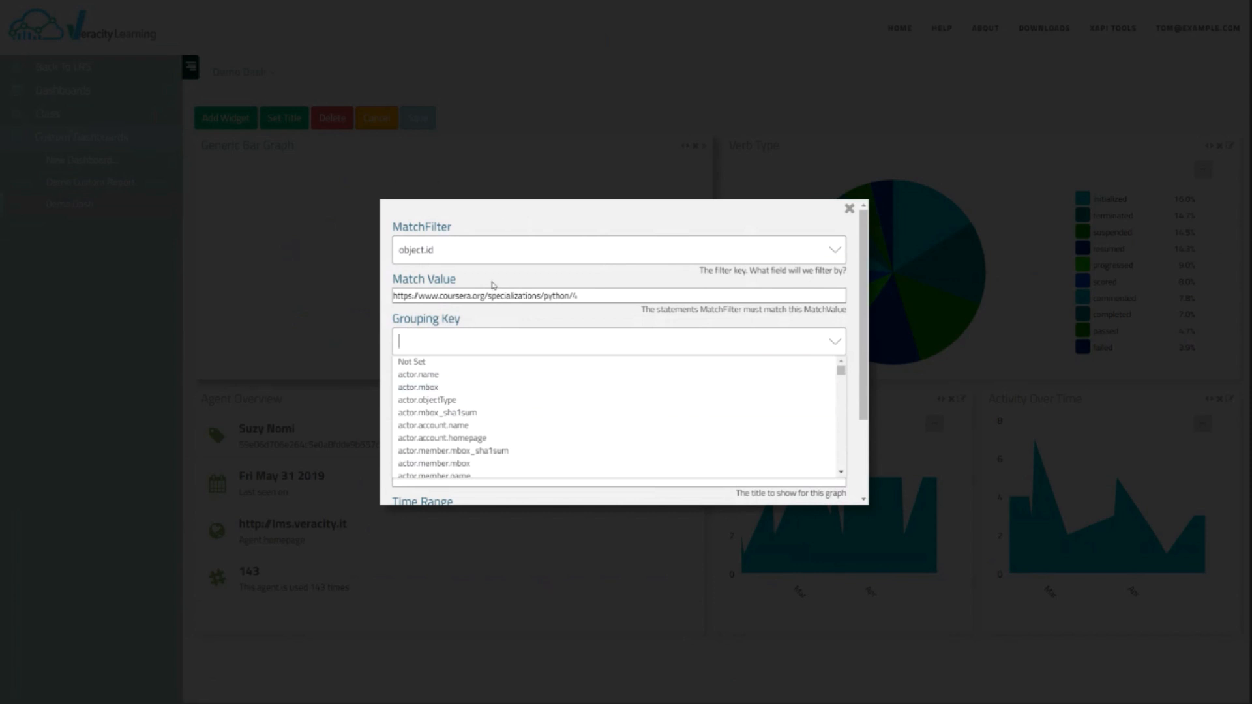
scroll(639, 429, down, 1)
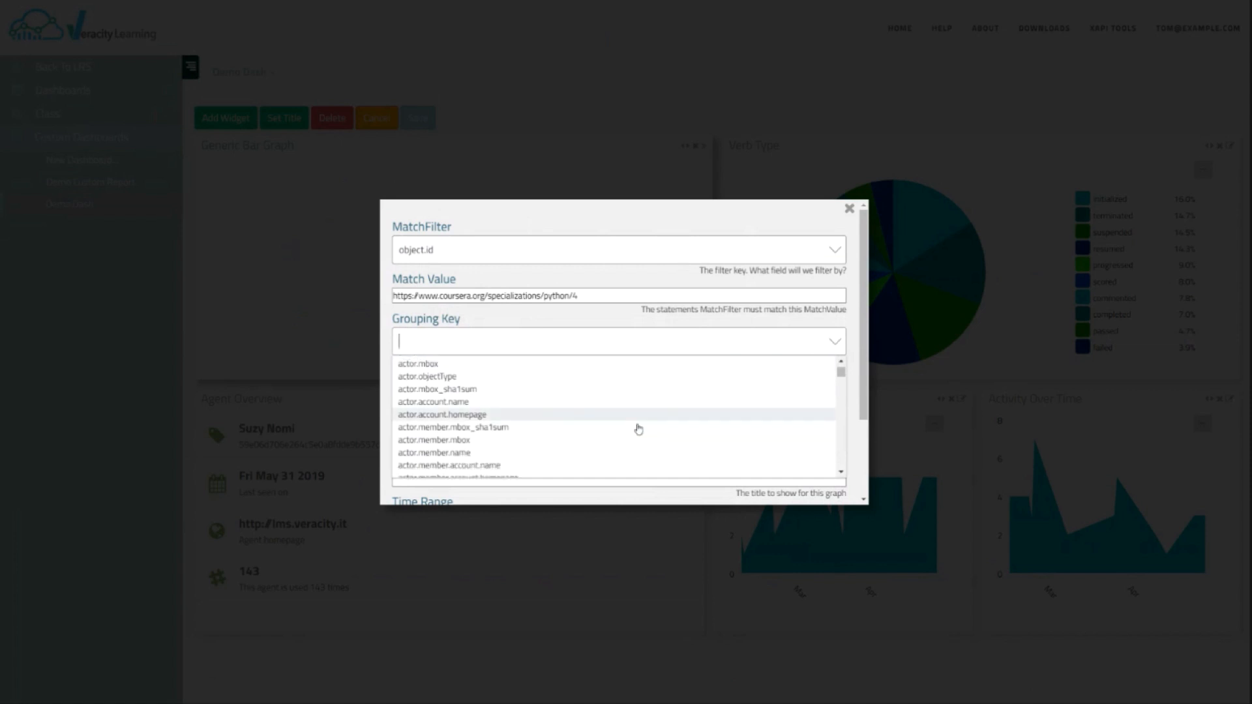
scroll(638, 429, down, 3)
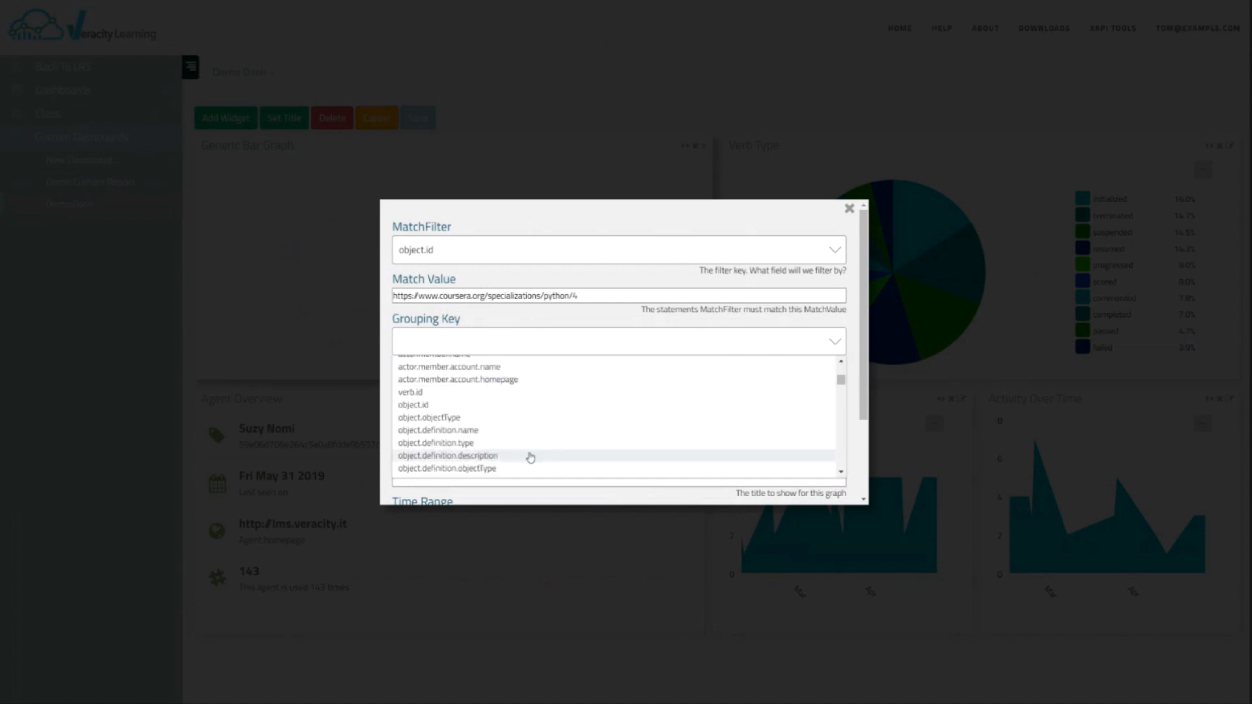
click(447, 406)
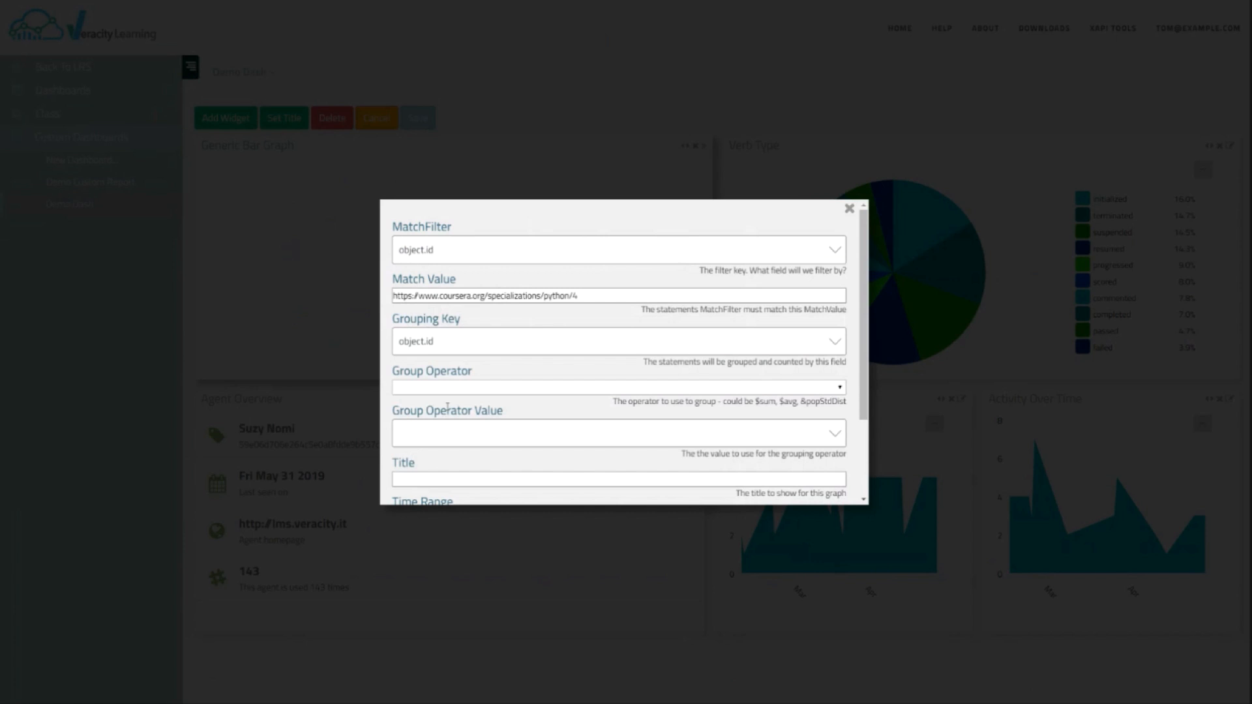
click(448, 344)
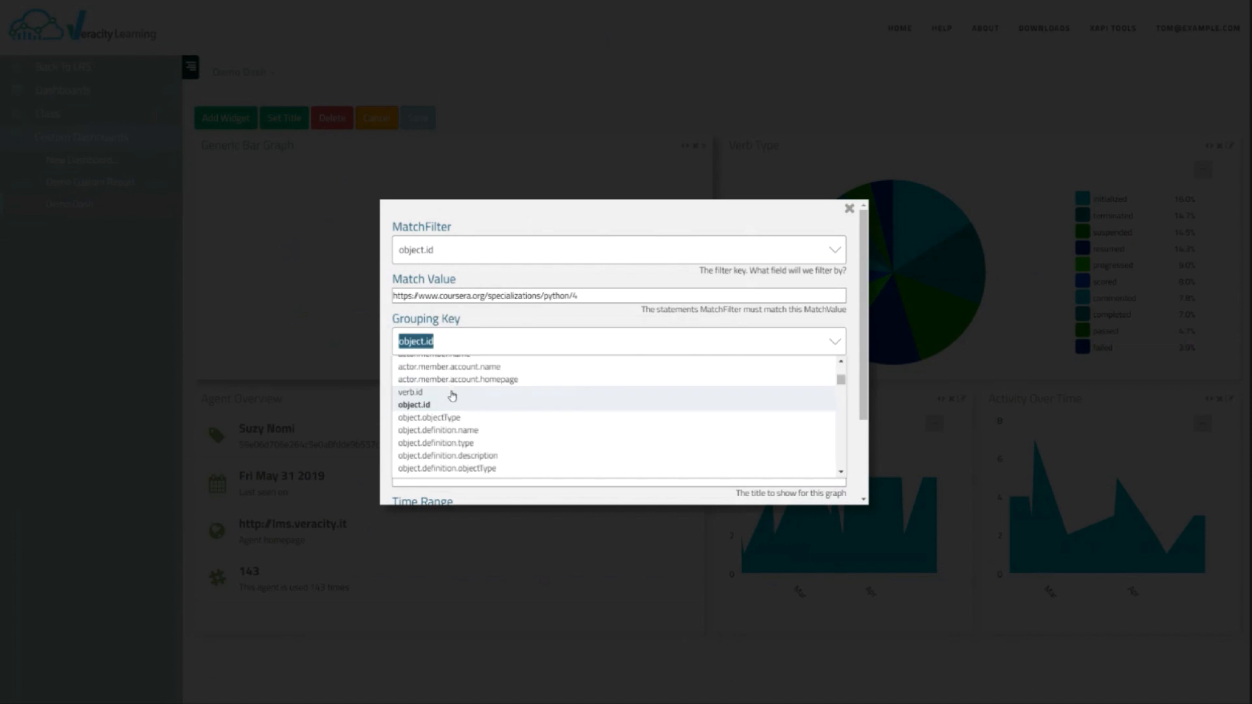
click(452, 393)
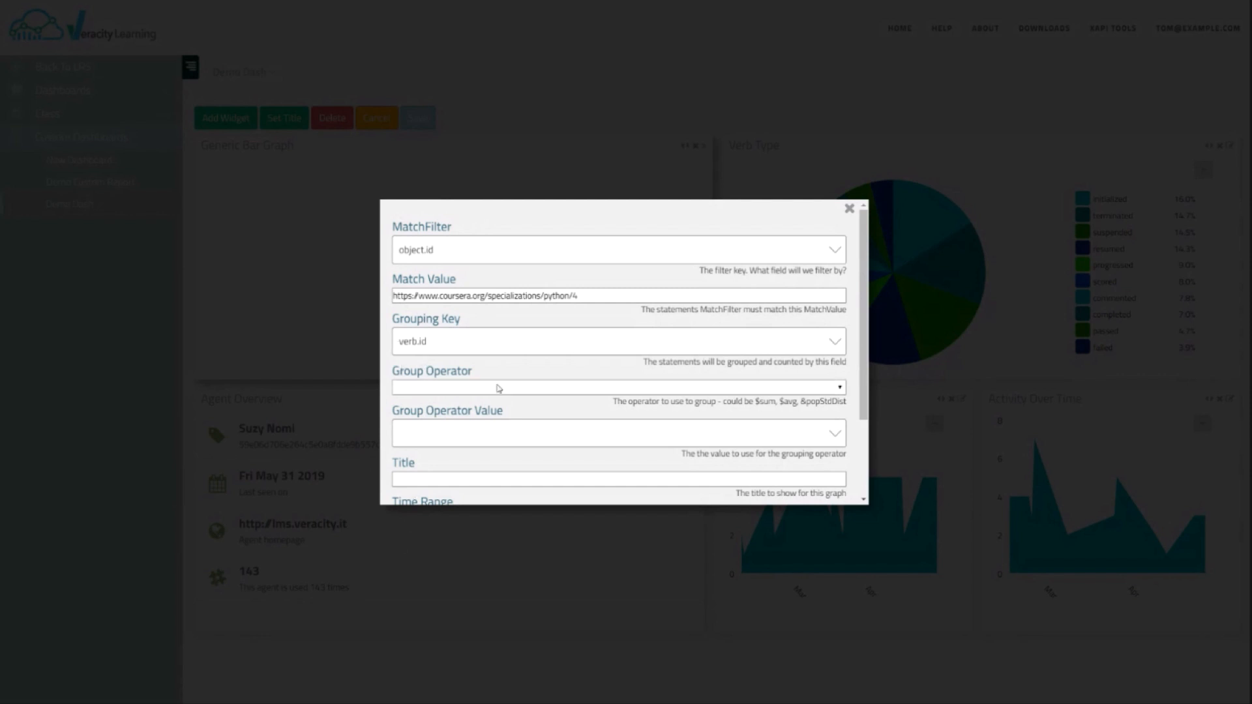
Set the Group Operator to $sum and the Group Operator Value to 1.
click(502, 390)
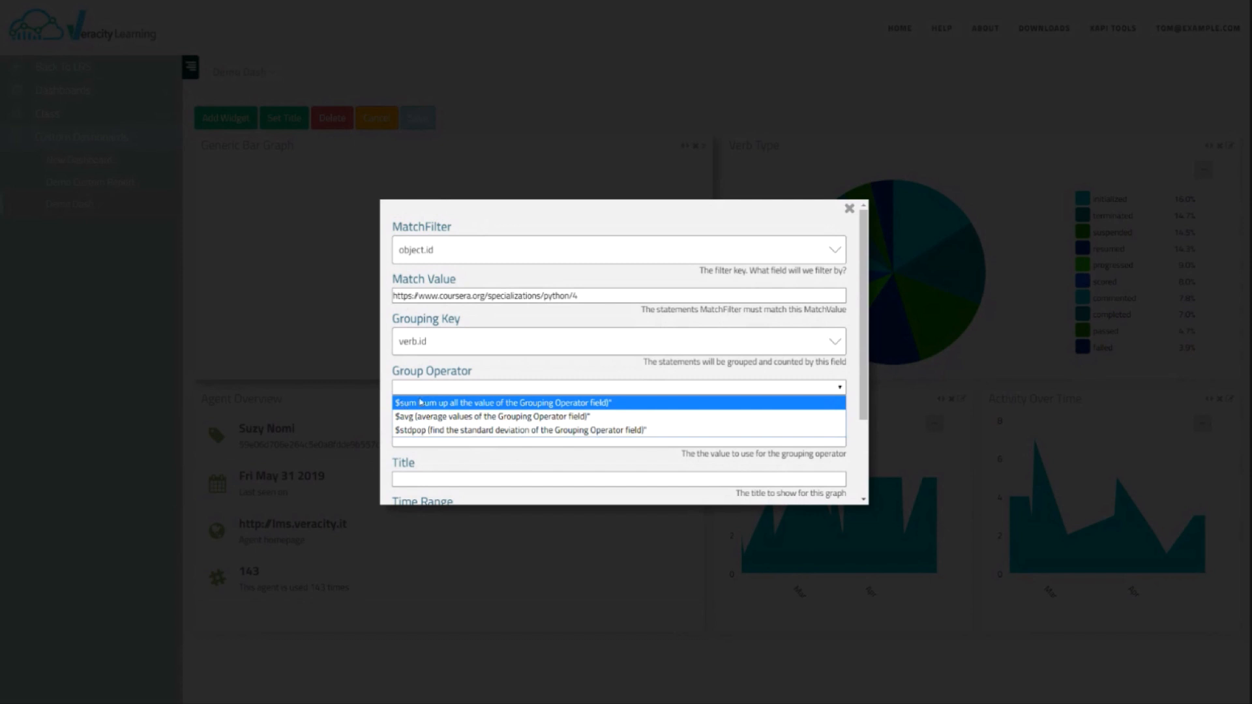
click(427, 402)
click(480, 433)
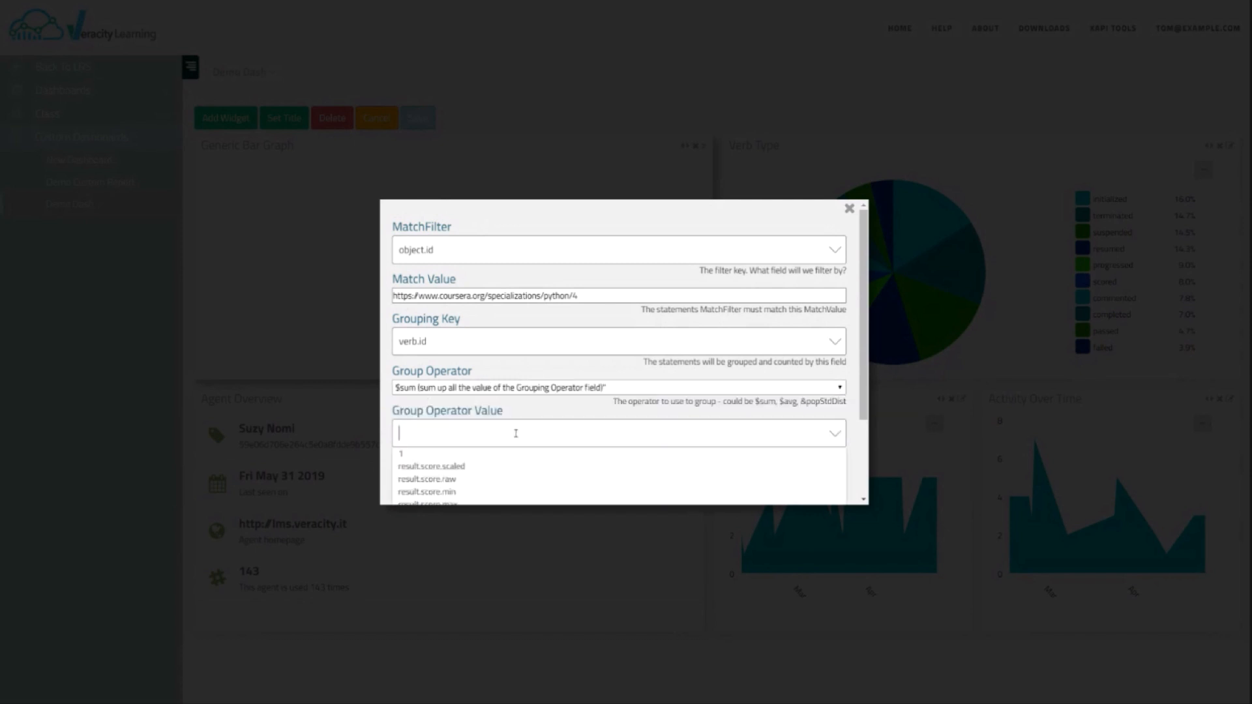
click(457, 465)
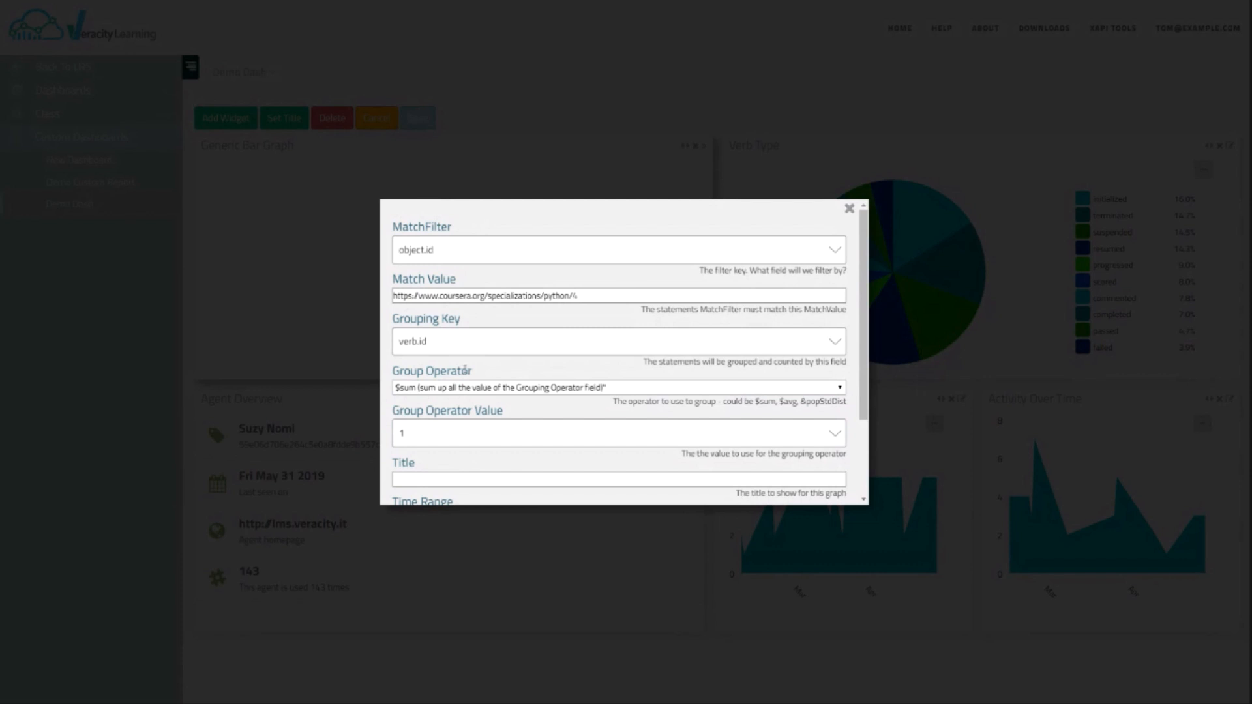
Title the graph "Count of Statement By Verb On Python 4" and apply the widget settings.
scroll(522, 457, down, 3)
click(490, 372)
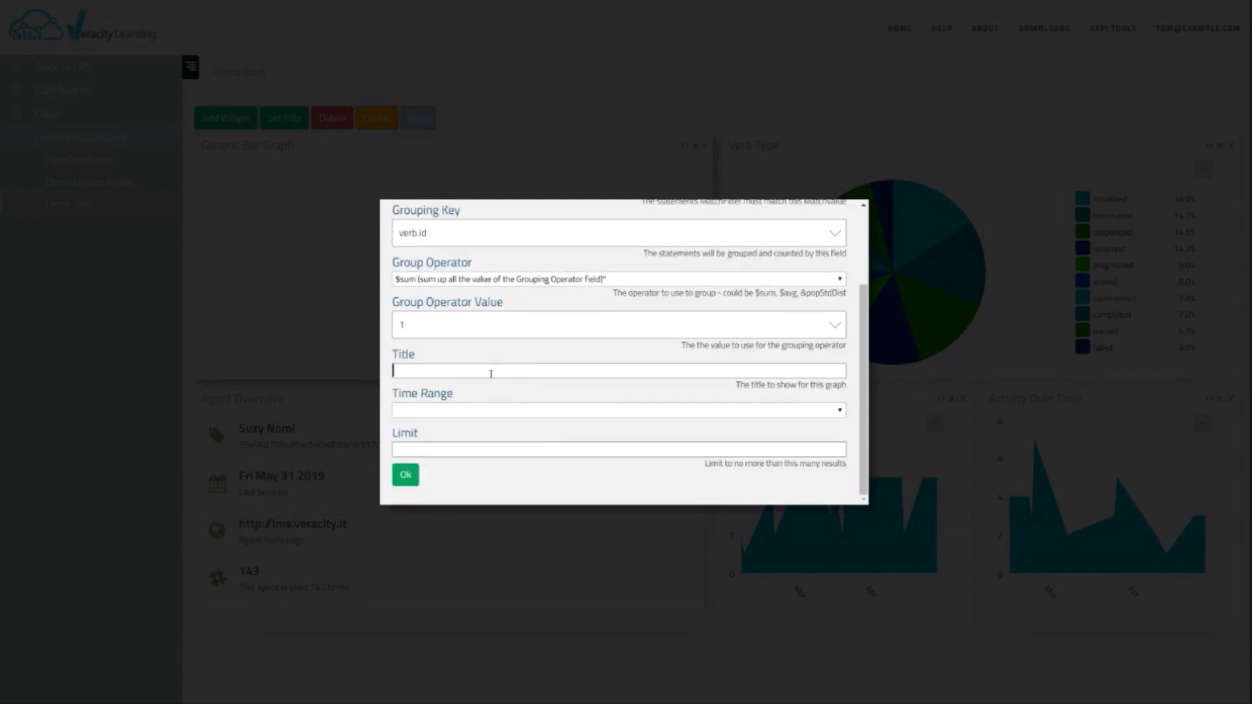
text(Cout)
key(BackSpace)
text(nt of Statement By Verb On Python)
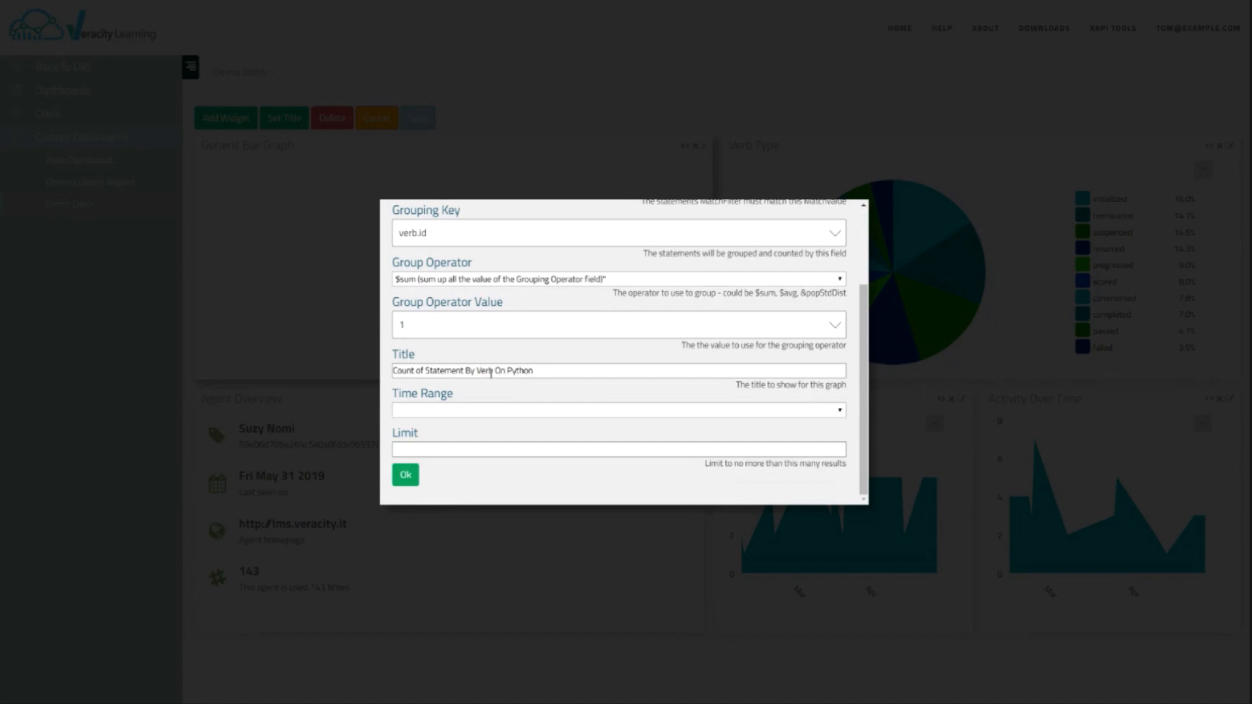
text( 4)
click(406, 475)
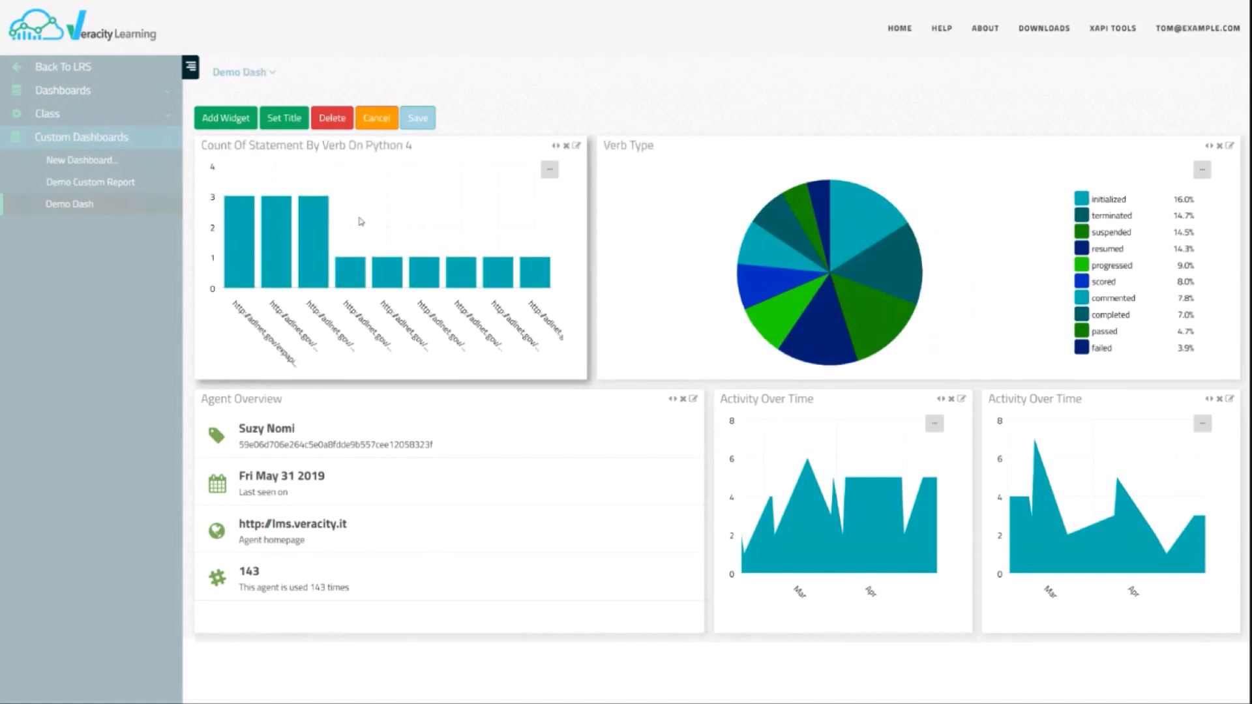
Reopen the settings of the Python 4 bar graph and change its Grouping Key to actor.account.name.
mouse_move(240, 268)
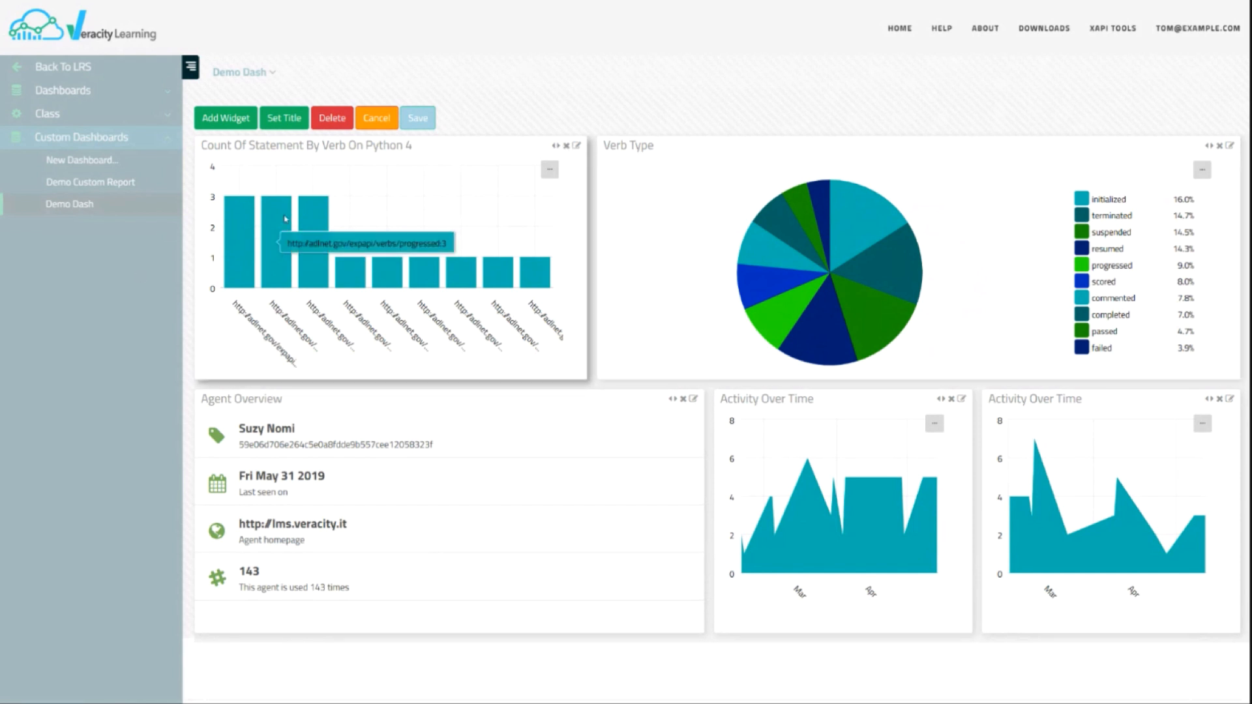
click(577, 147)
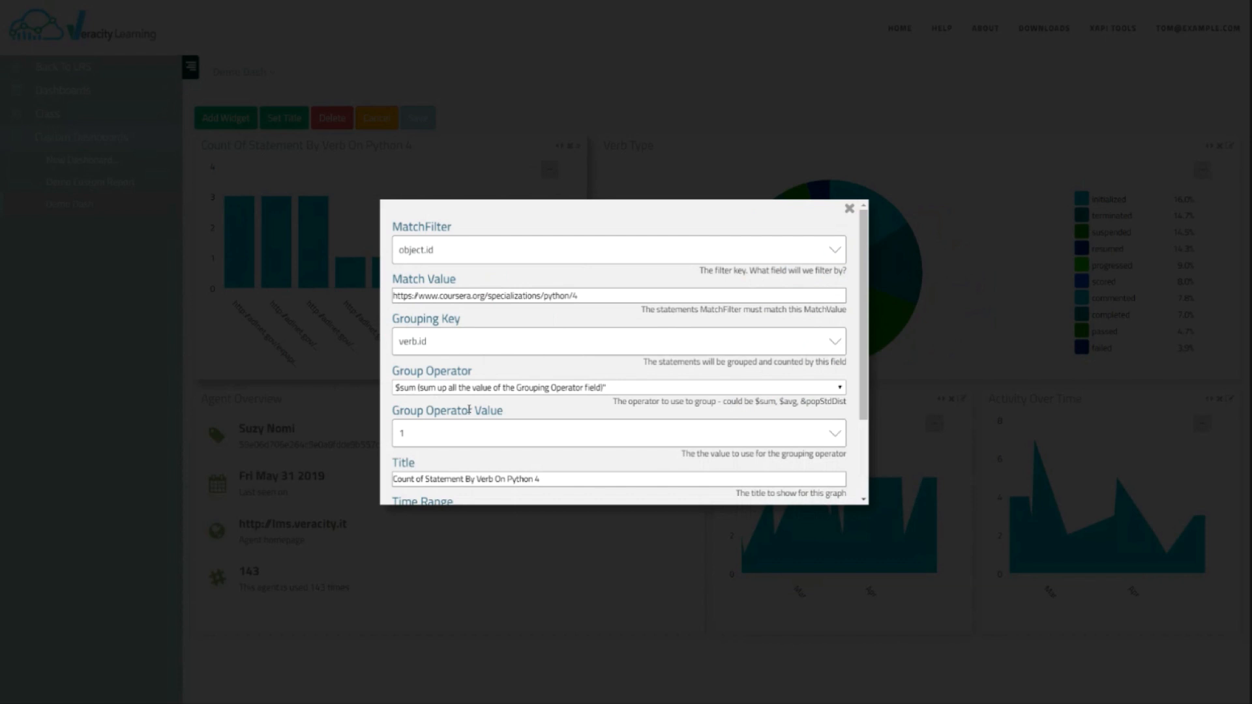
click(698, 345)
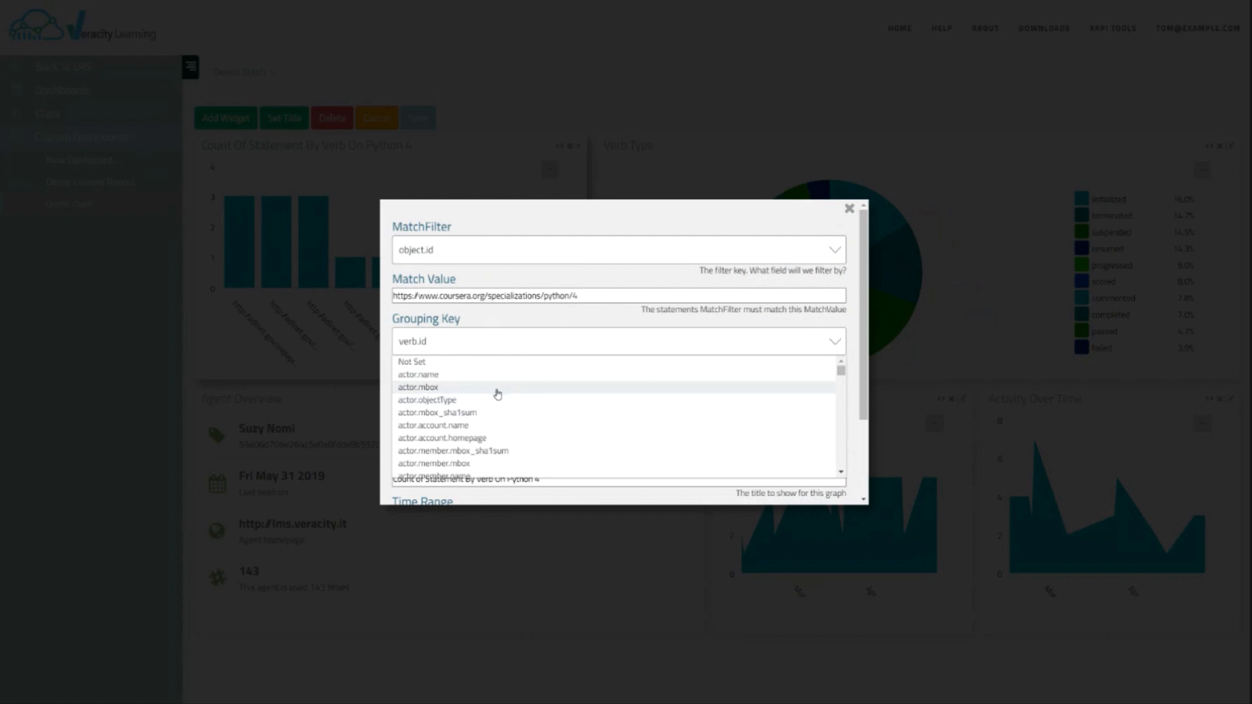
scroll(565, 448, down, 1)
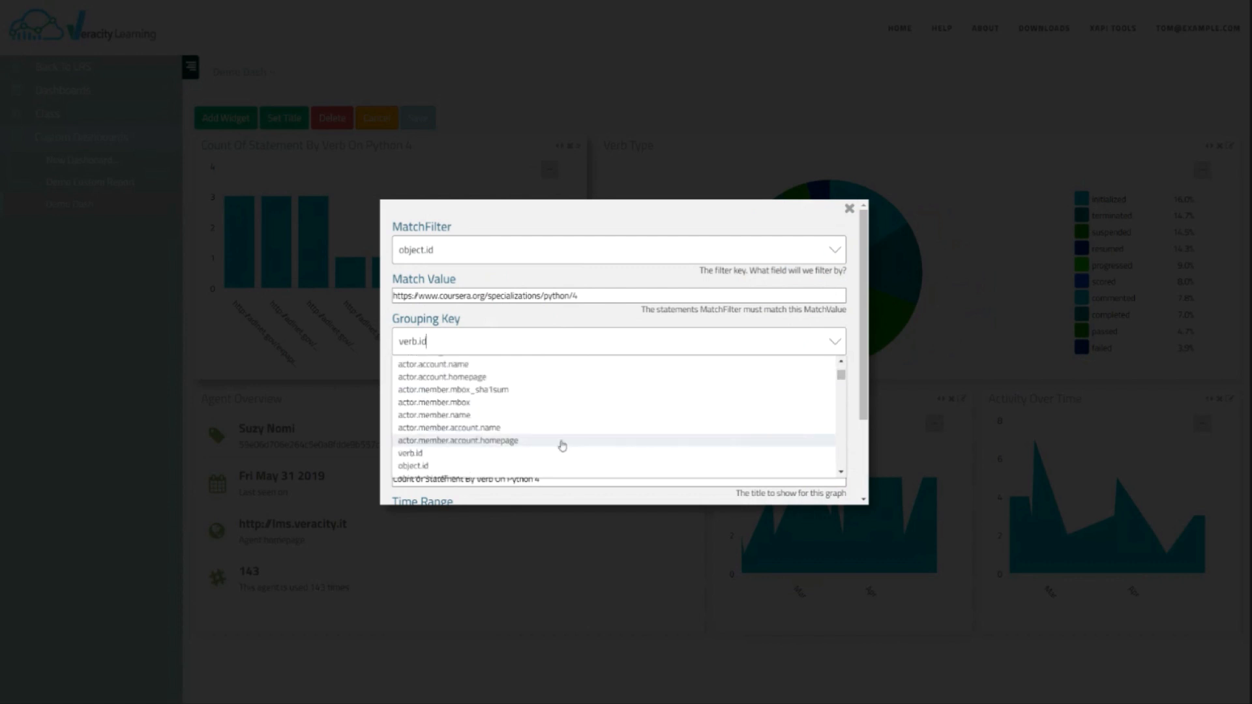
scroll(467, 462, up, 2)
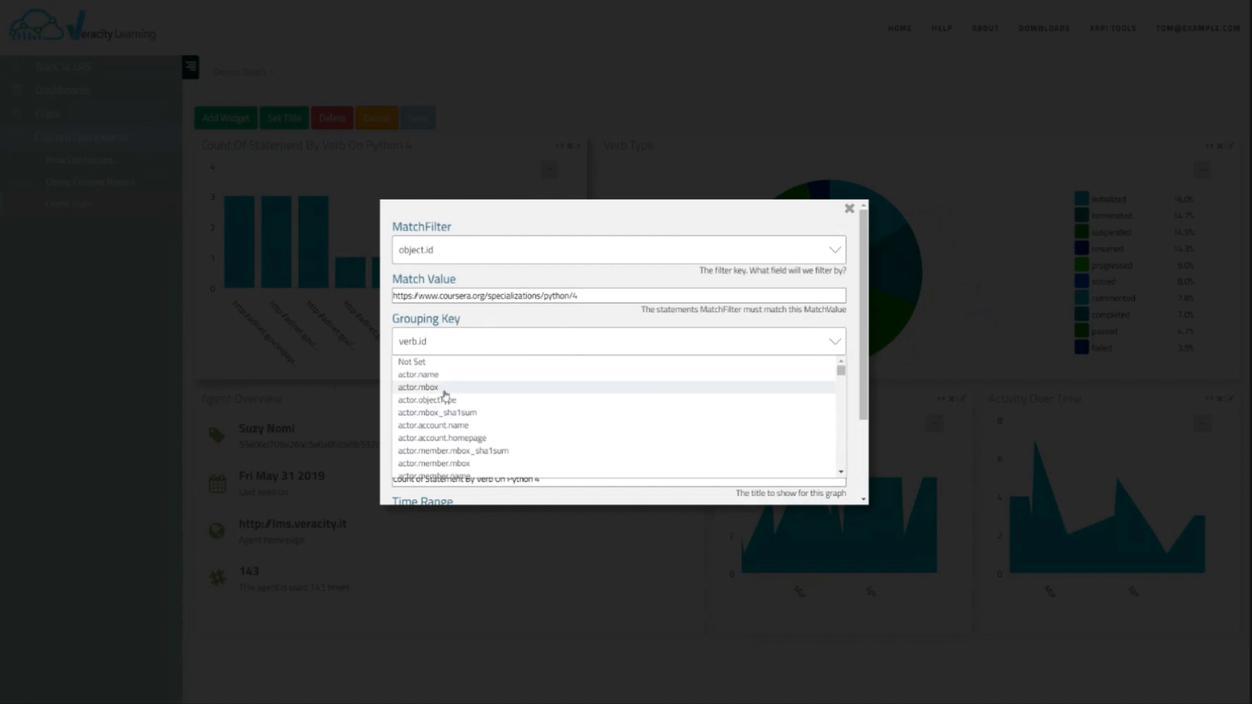
click(475, 426)
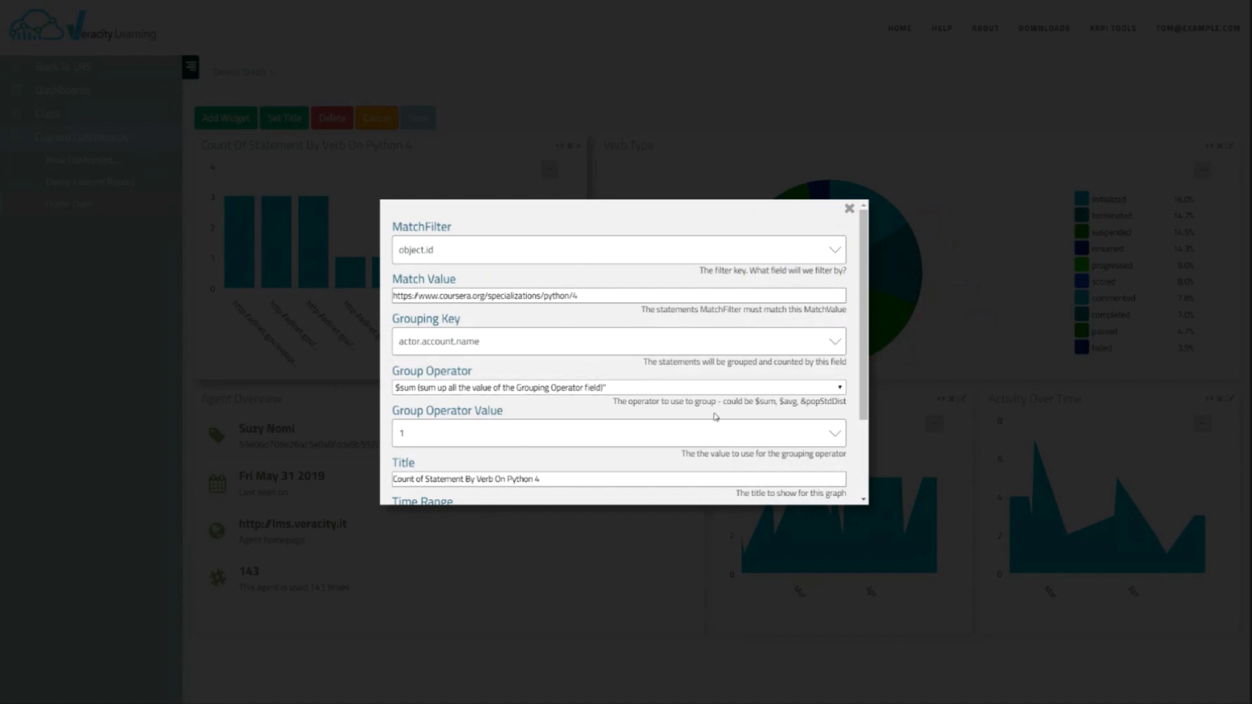
scroll(715, 416, down, 2)
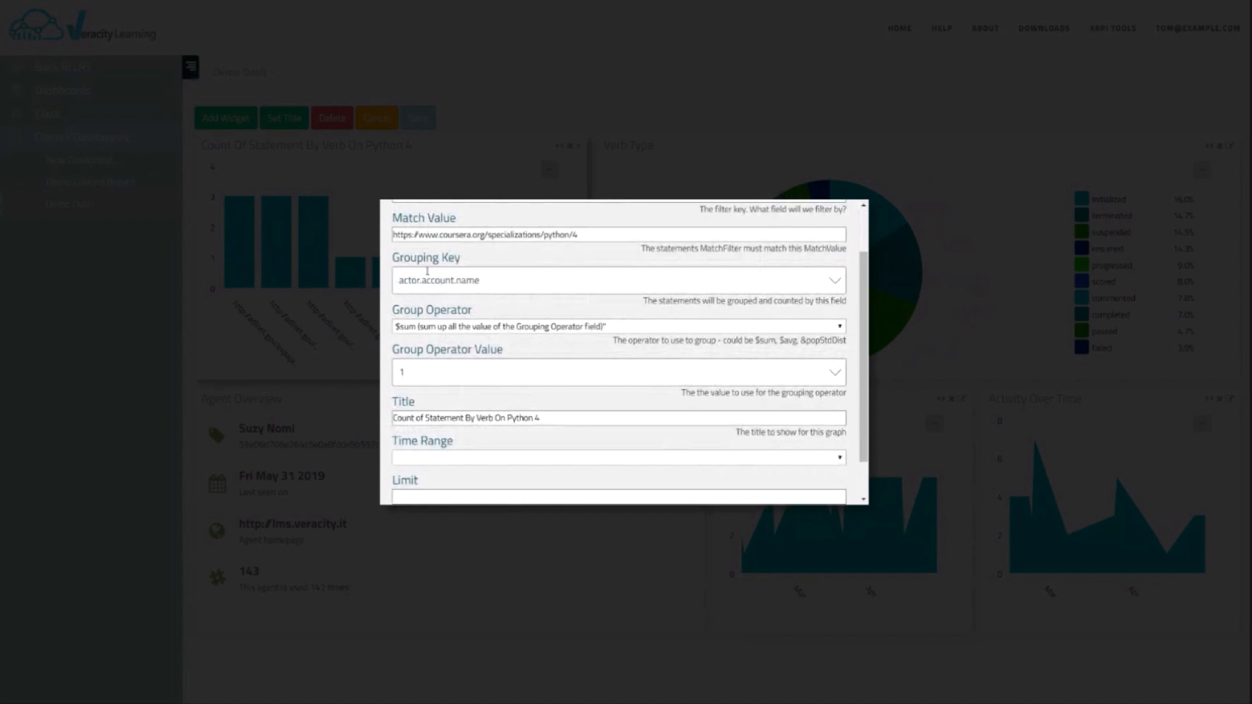
Apply the pending grouping to the Python 4 bar graph, then change its Grouping Key to actor.name and apply.
scroll(522, 372, down, 1)
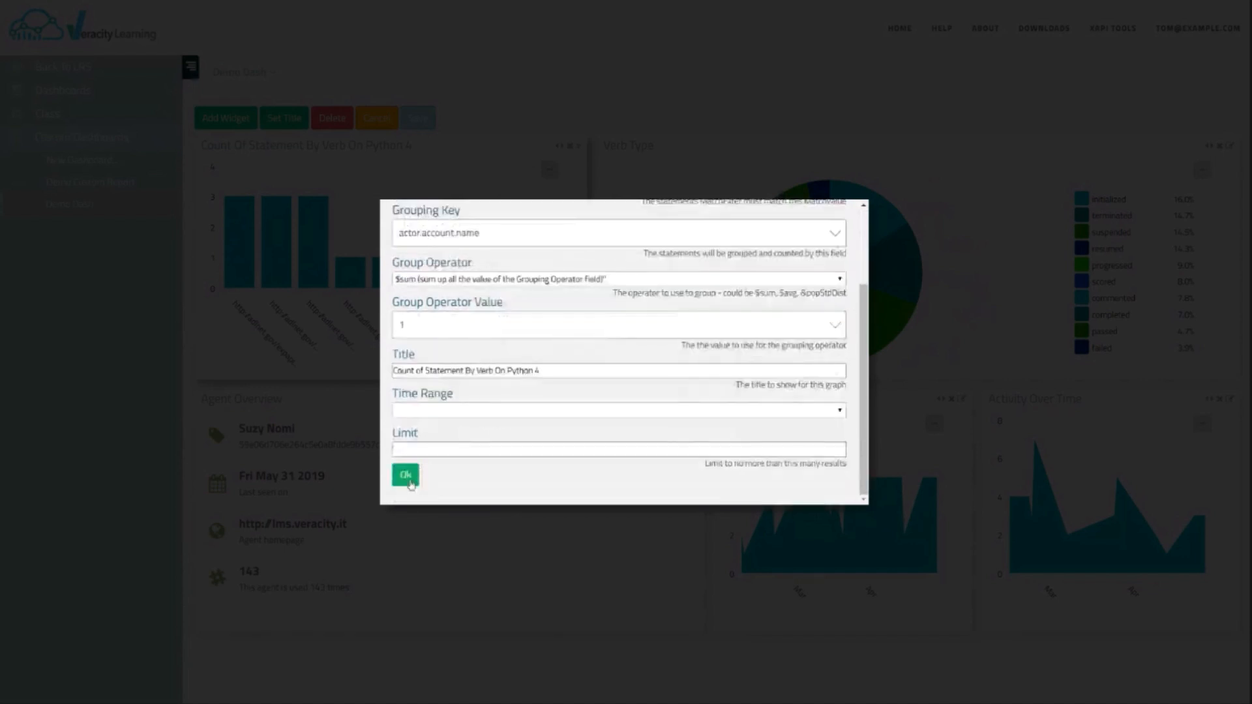
click(406, 477)
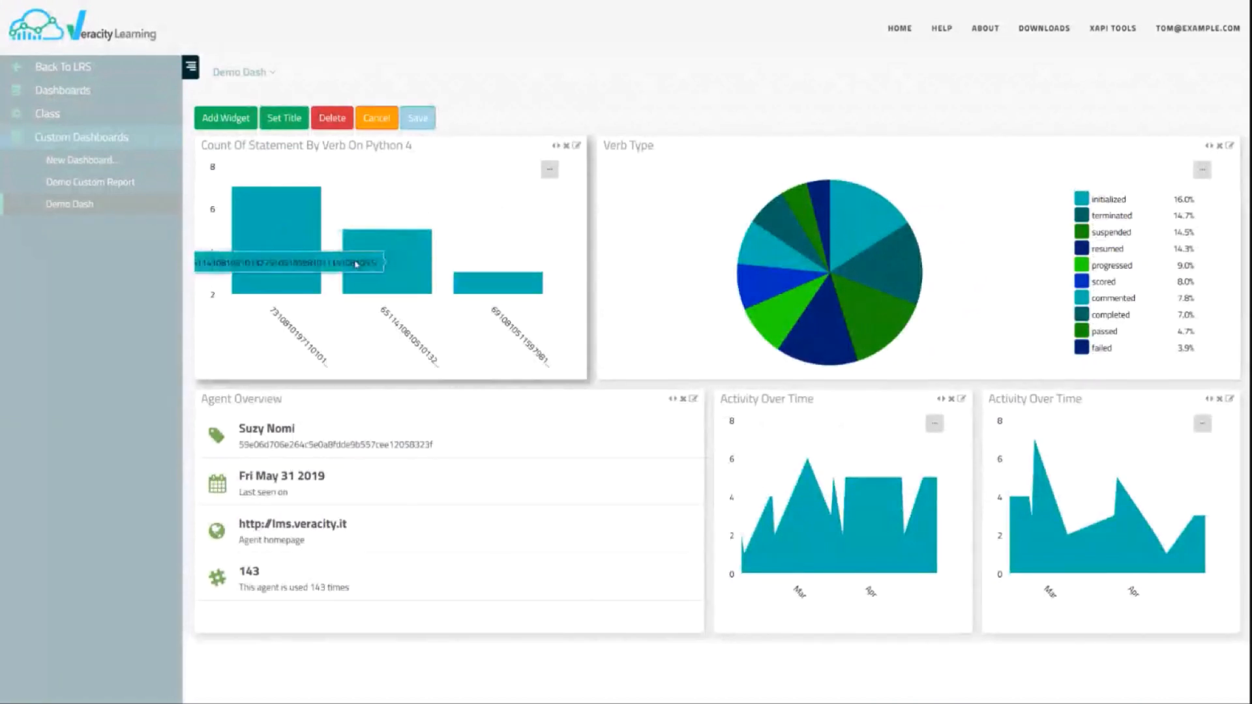
click(576, 145)
click(498, 341)
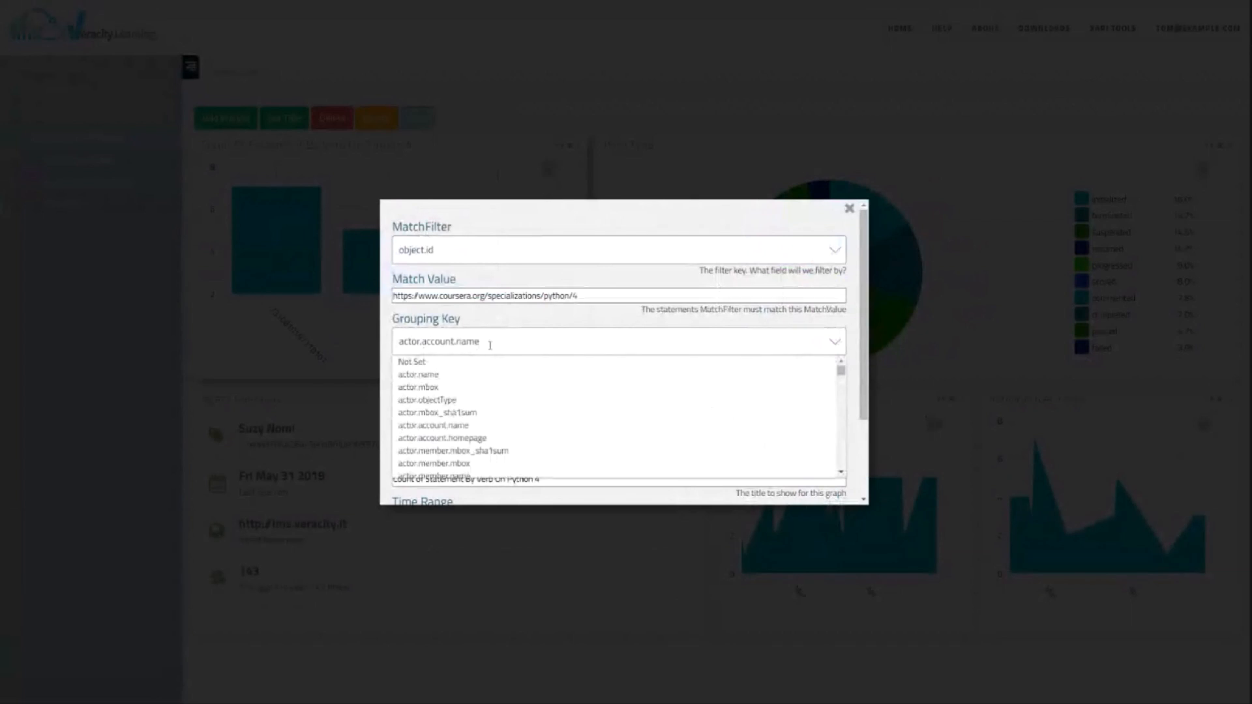
click(471, 376)
scroll(607, 438, down, 3)
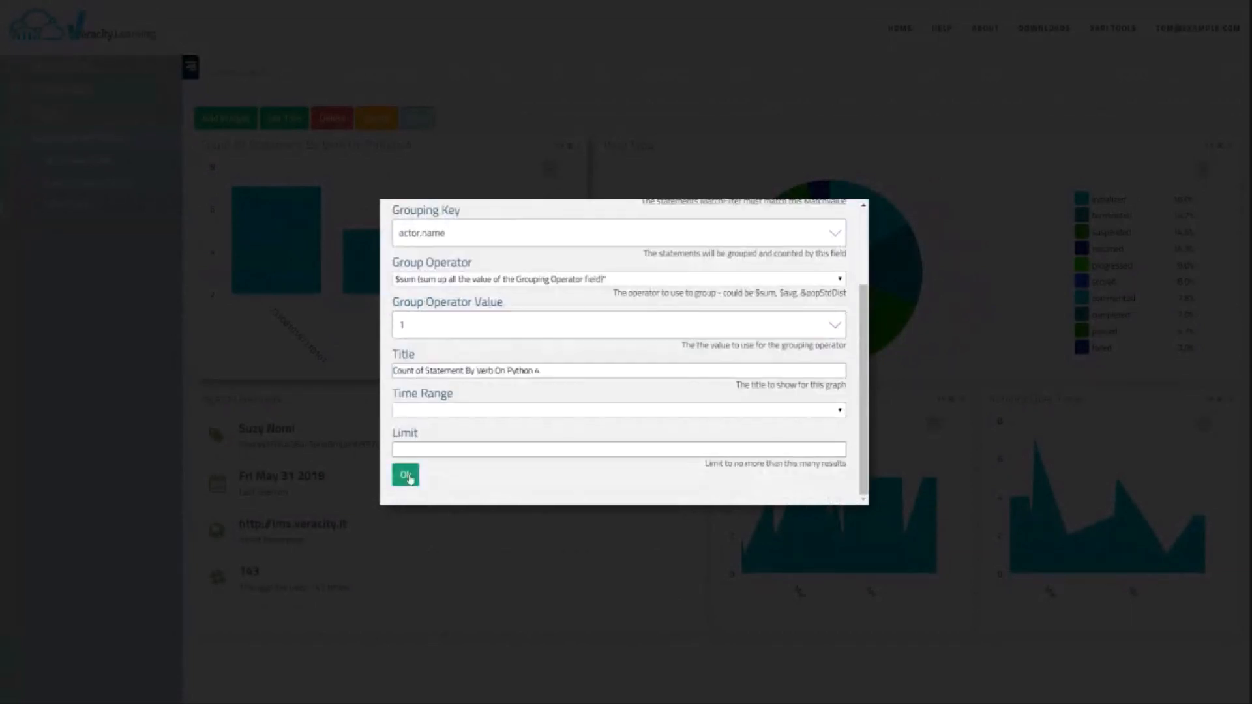
click(406, 476)
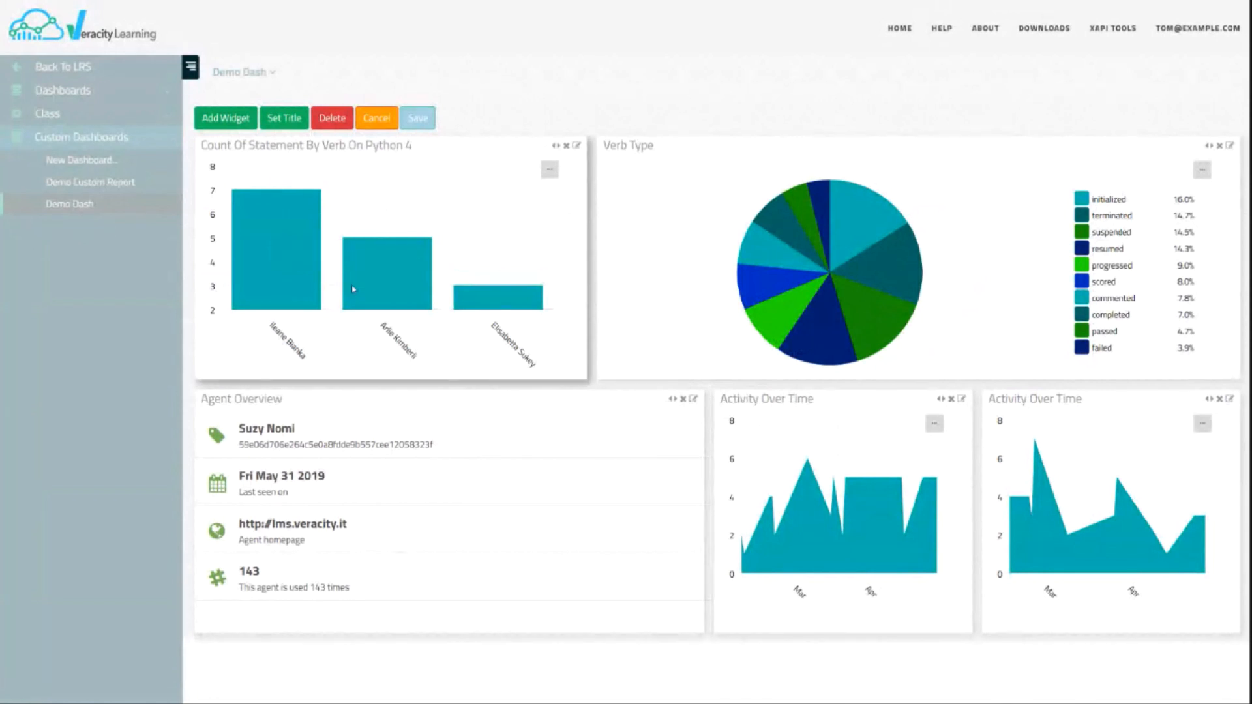
mouse_move(376, 289)
mouse_move(303, 281)
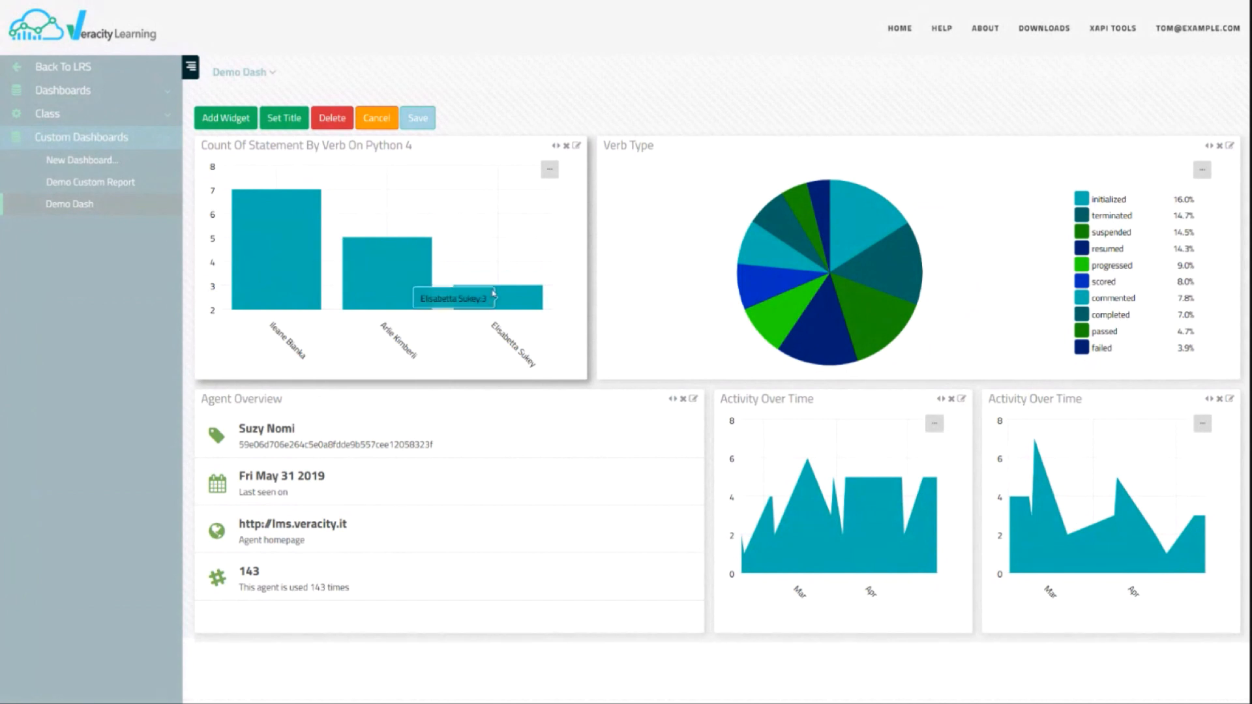
mouse_move(484, 295)
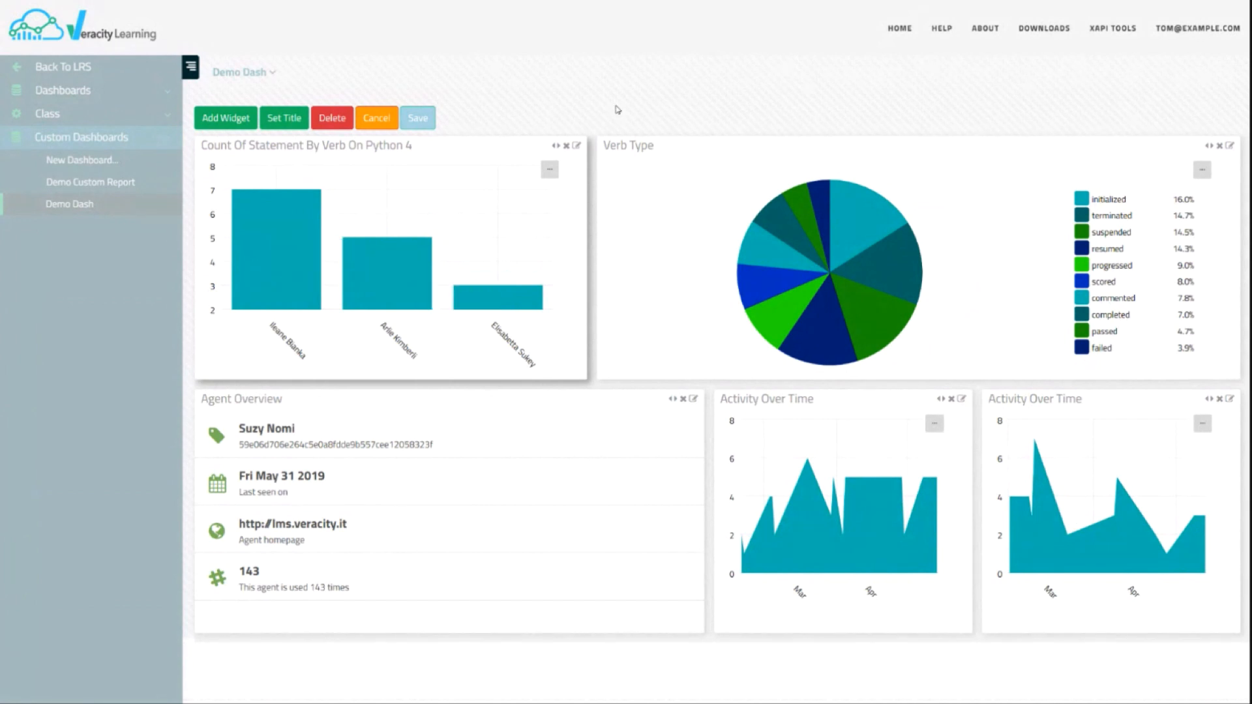
Set the Python 4 bar graph's Group Operator to $avg and Group Operator Value to result.score.scaled, and apply the settings.
click(576, 149)
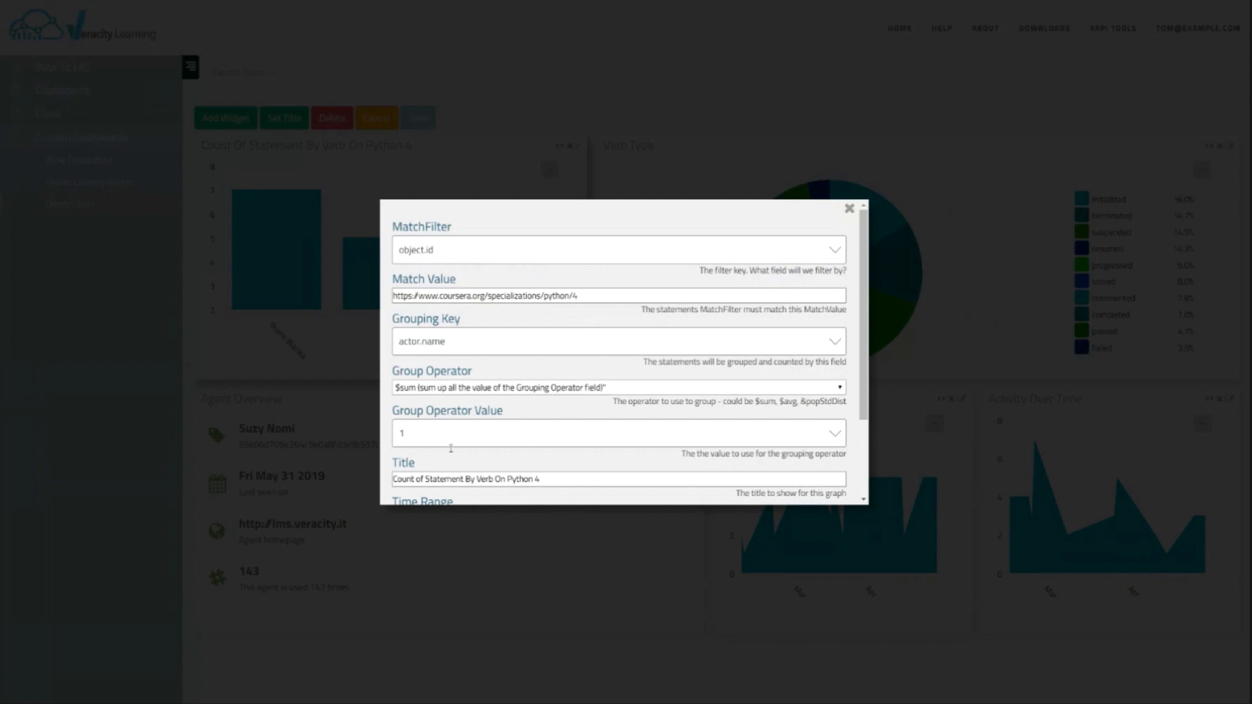
scroll(482, 424, down, 1)
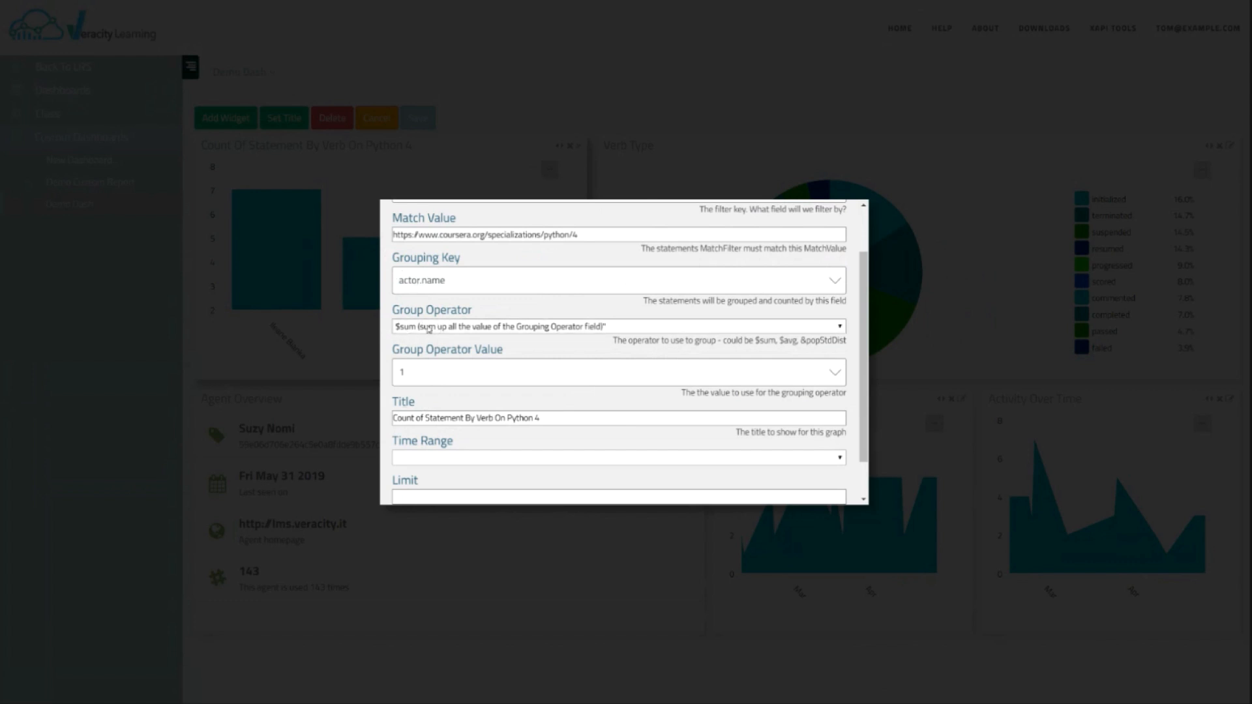
click(452, 330)
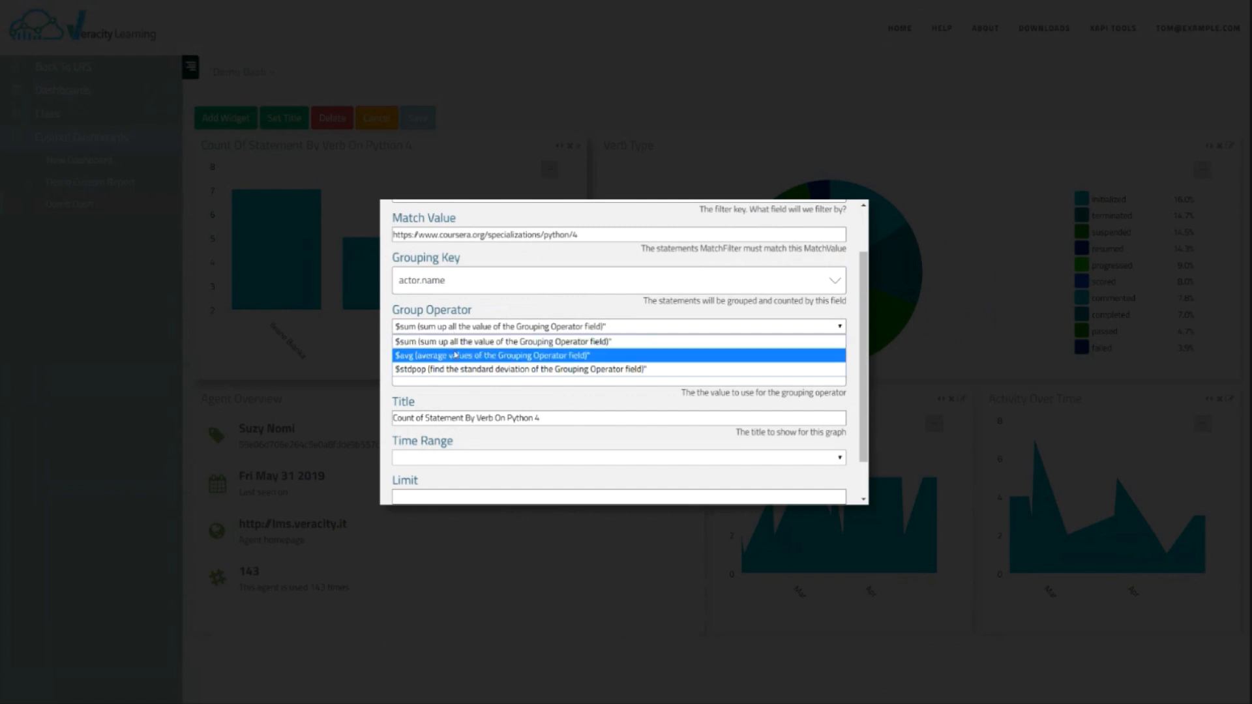
click(456, 356)
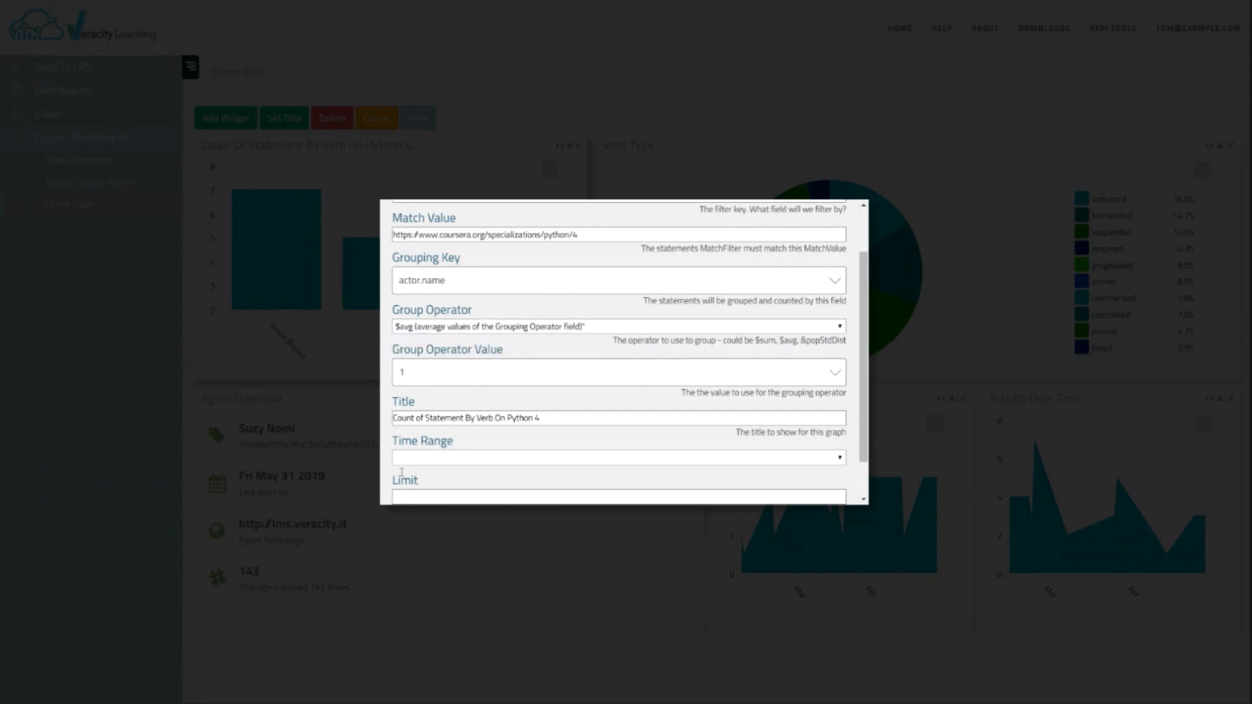
click(496, 379)
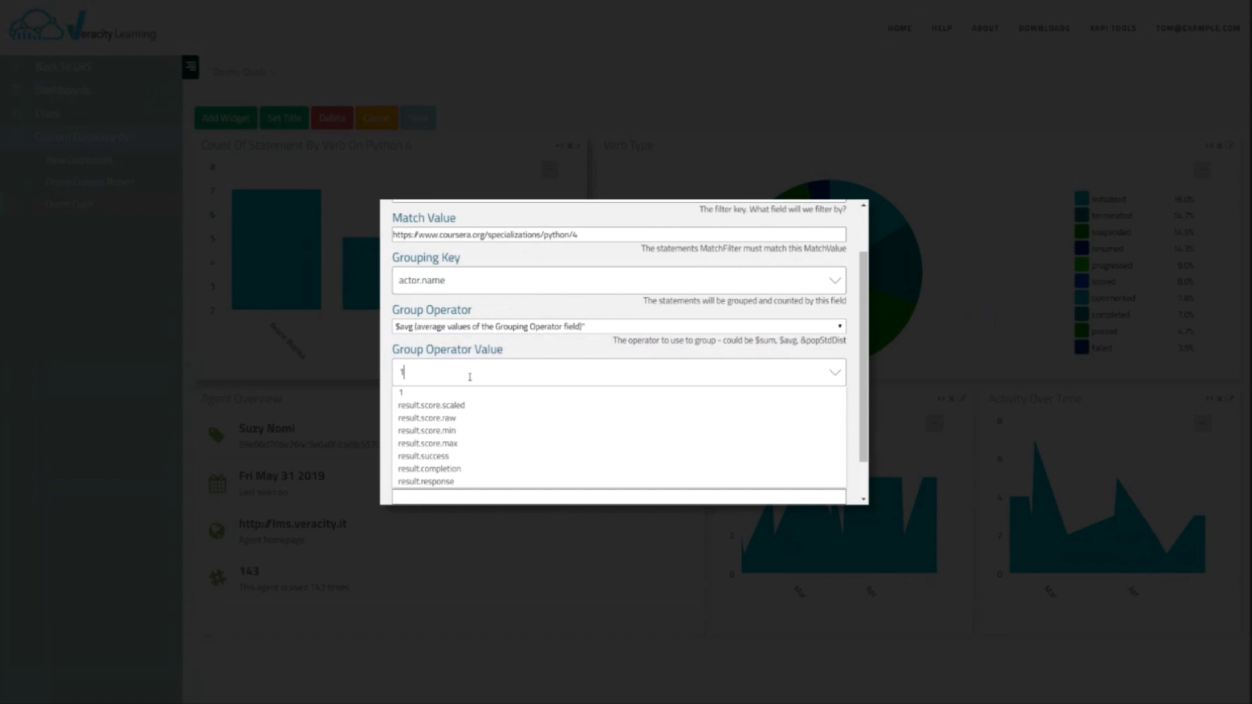
click(462, 405)
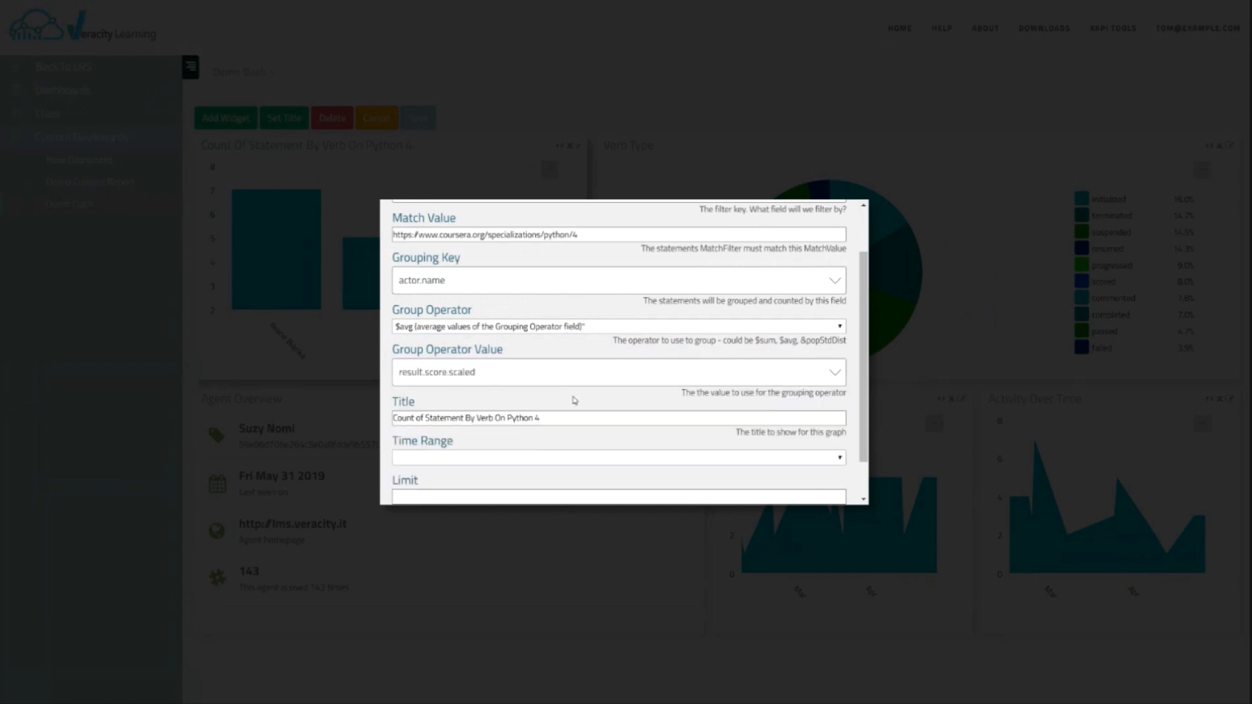
scroll(652, 402, down, 1)
scroll(606, 396, up, 3)
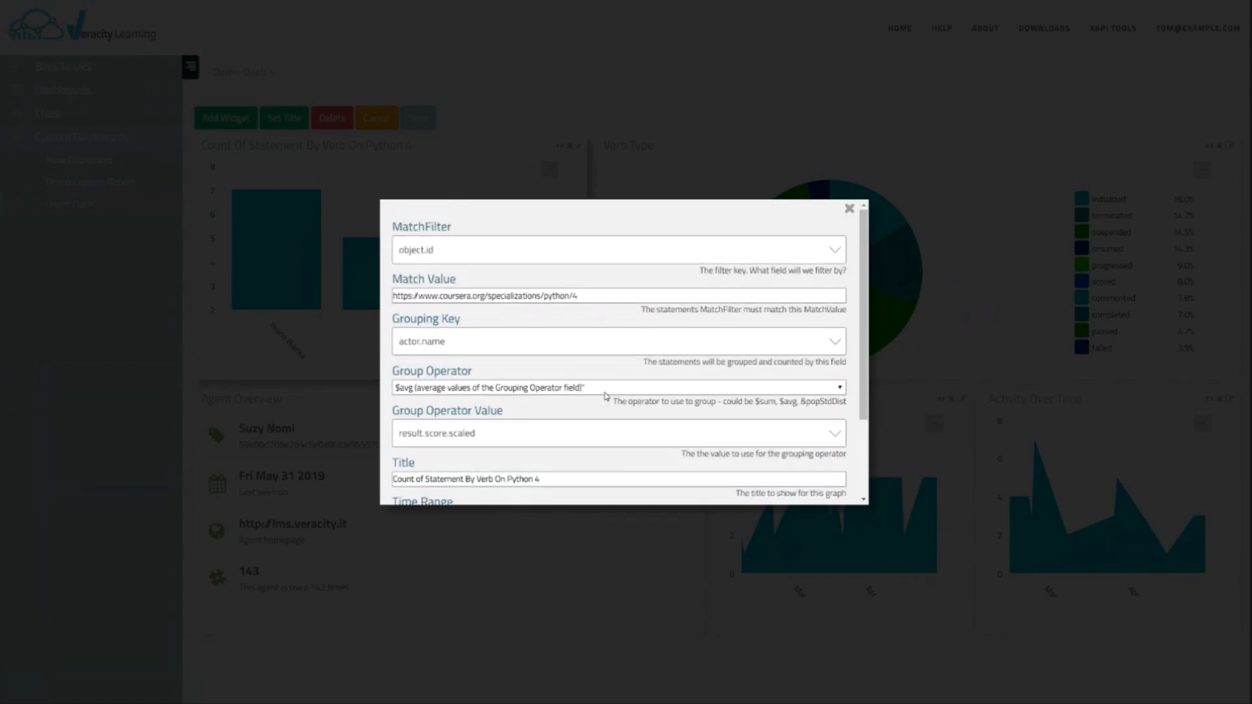
scroll(606, 396, down, 3)
click(405, 476)
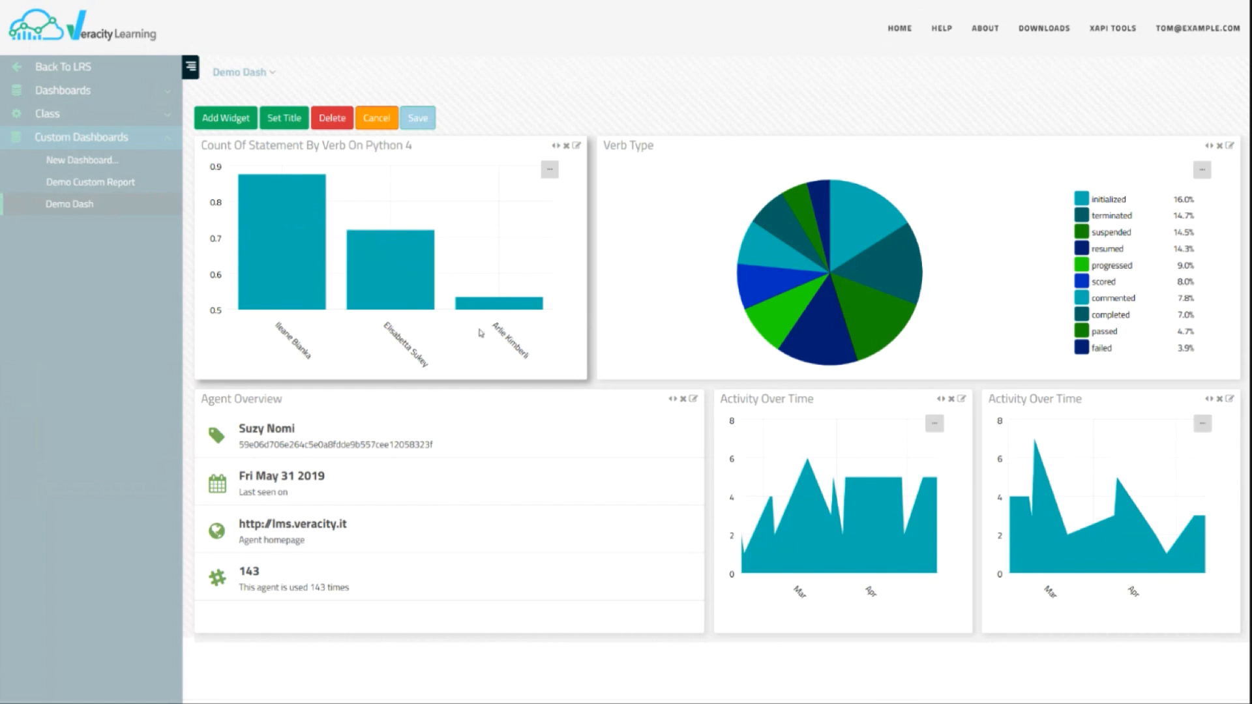
mouse_move(493, 309)
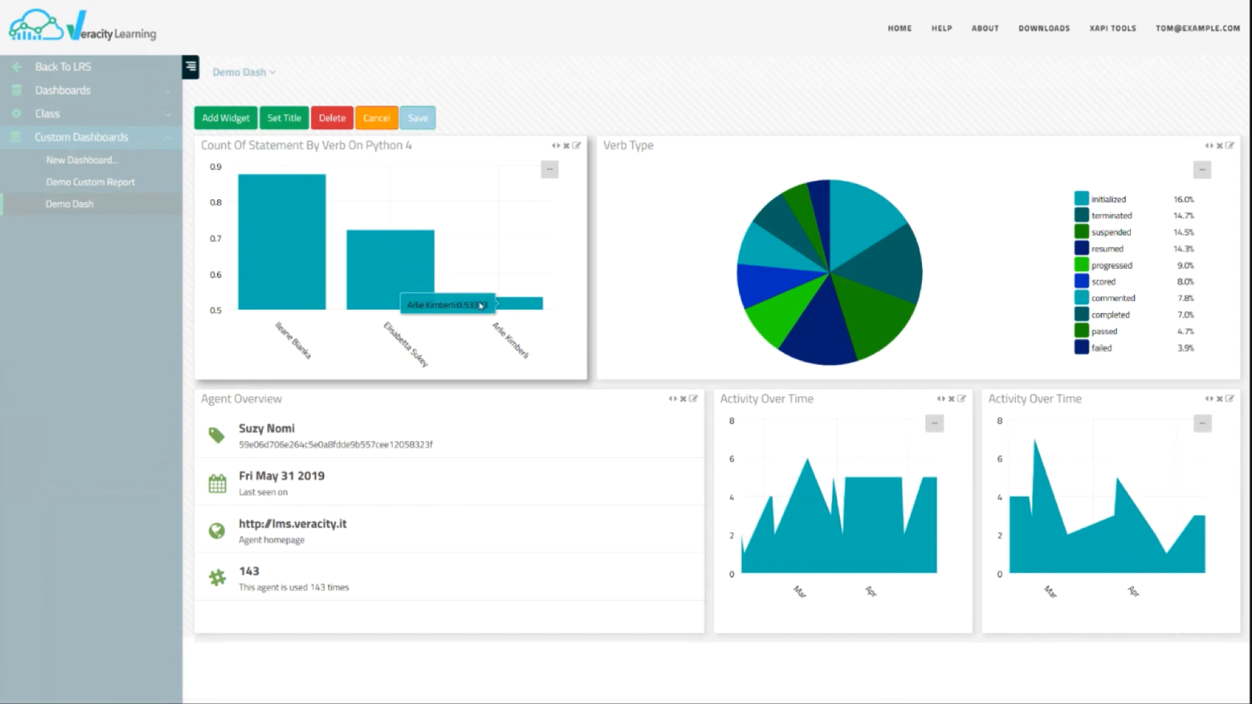
click(577, 145)
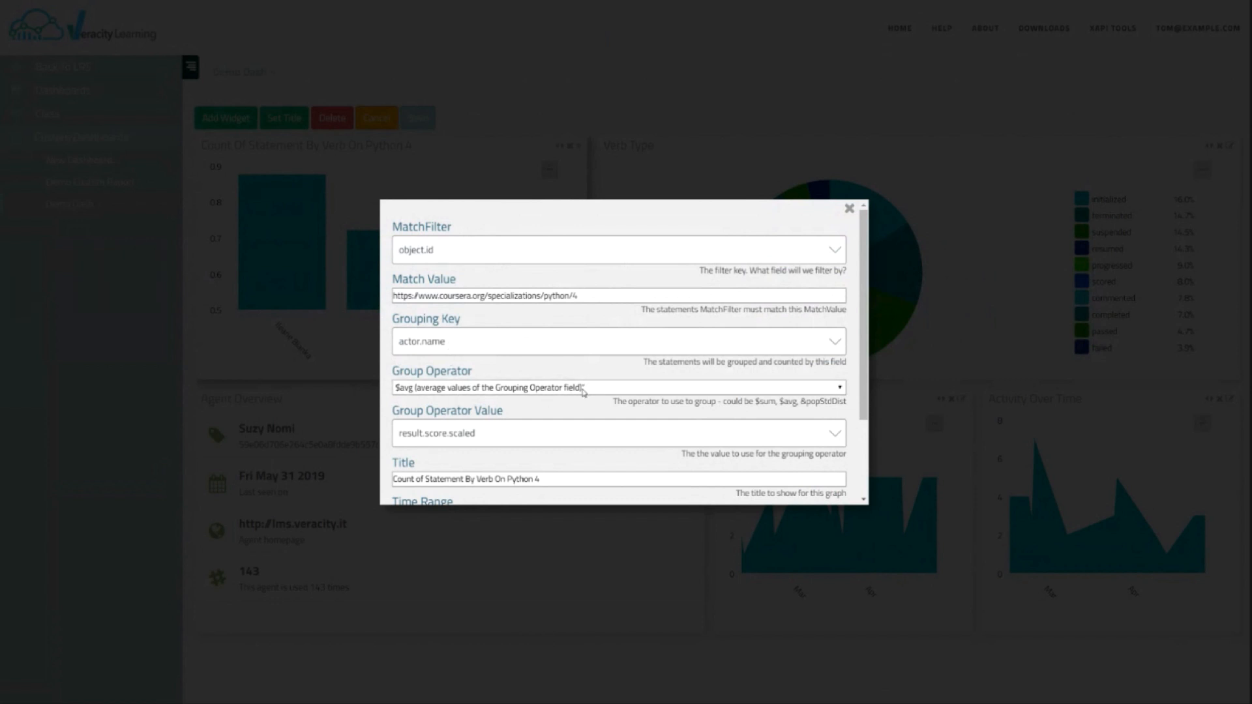
click(522, 433)
key(ctrl+shift+Left)
key(ctrl+shift+Left)
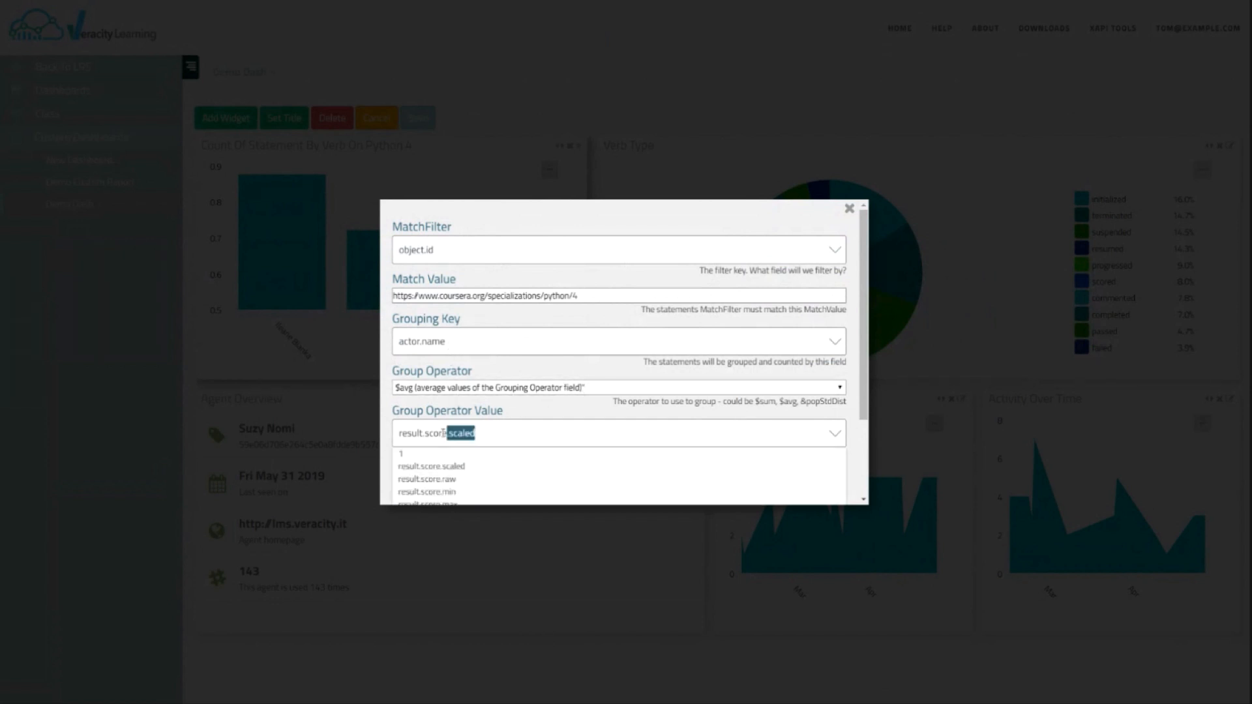
text(ext)
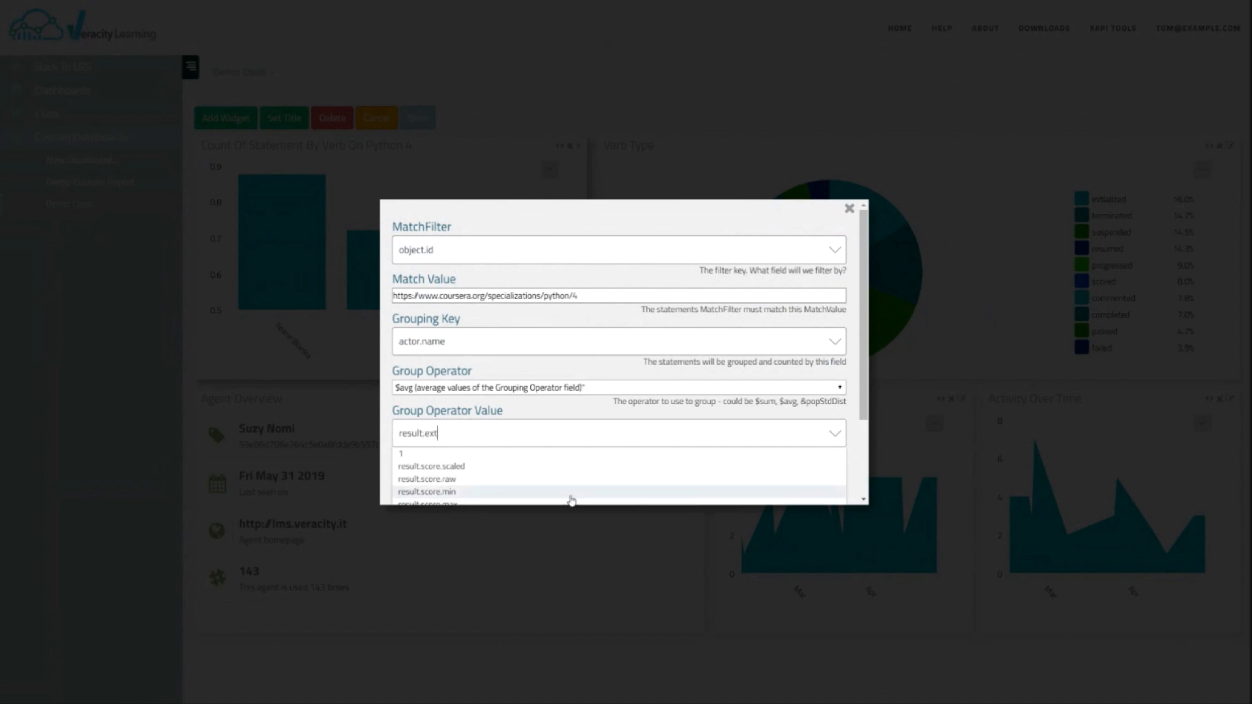
text(ensions.http://extesion.id)
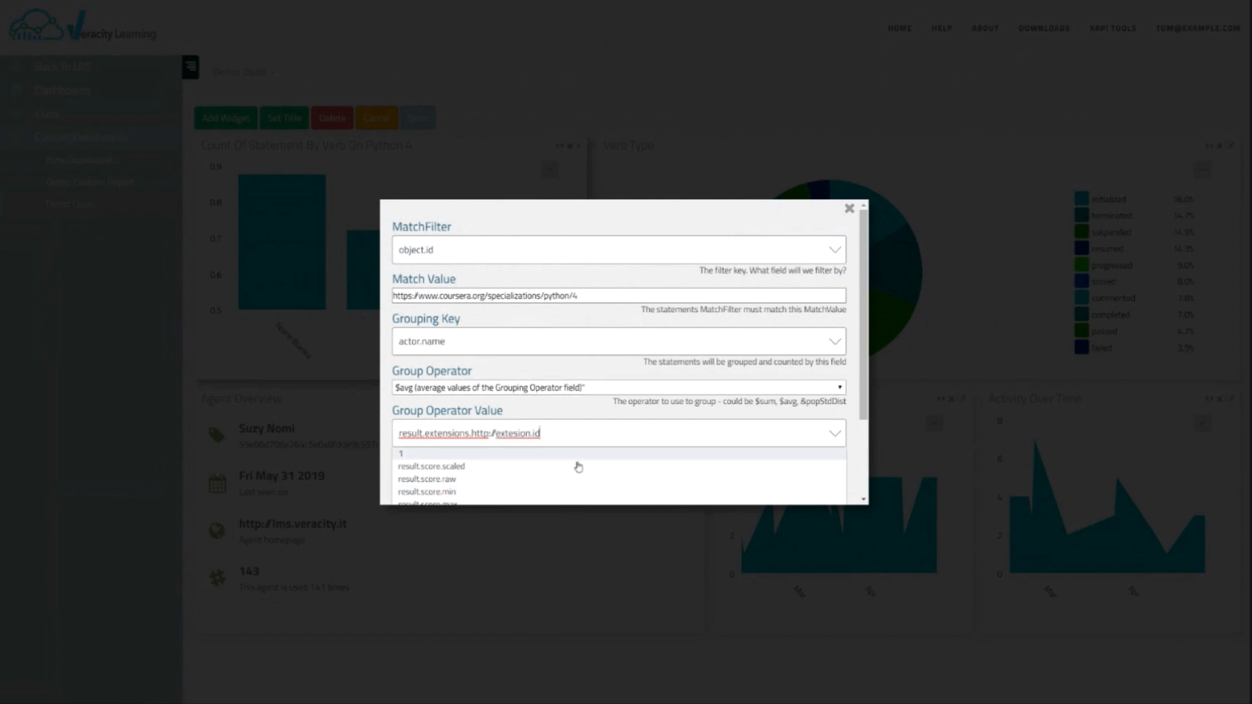
click(633, 394)
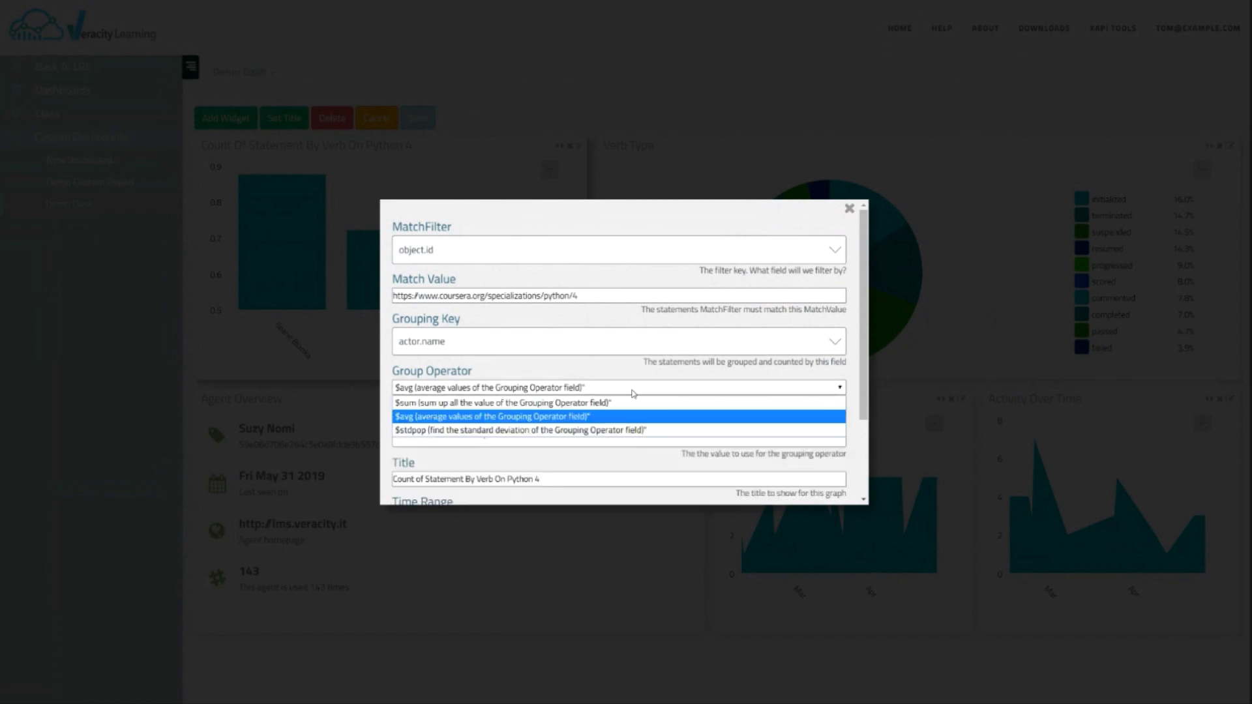
click(688, 378)
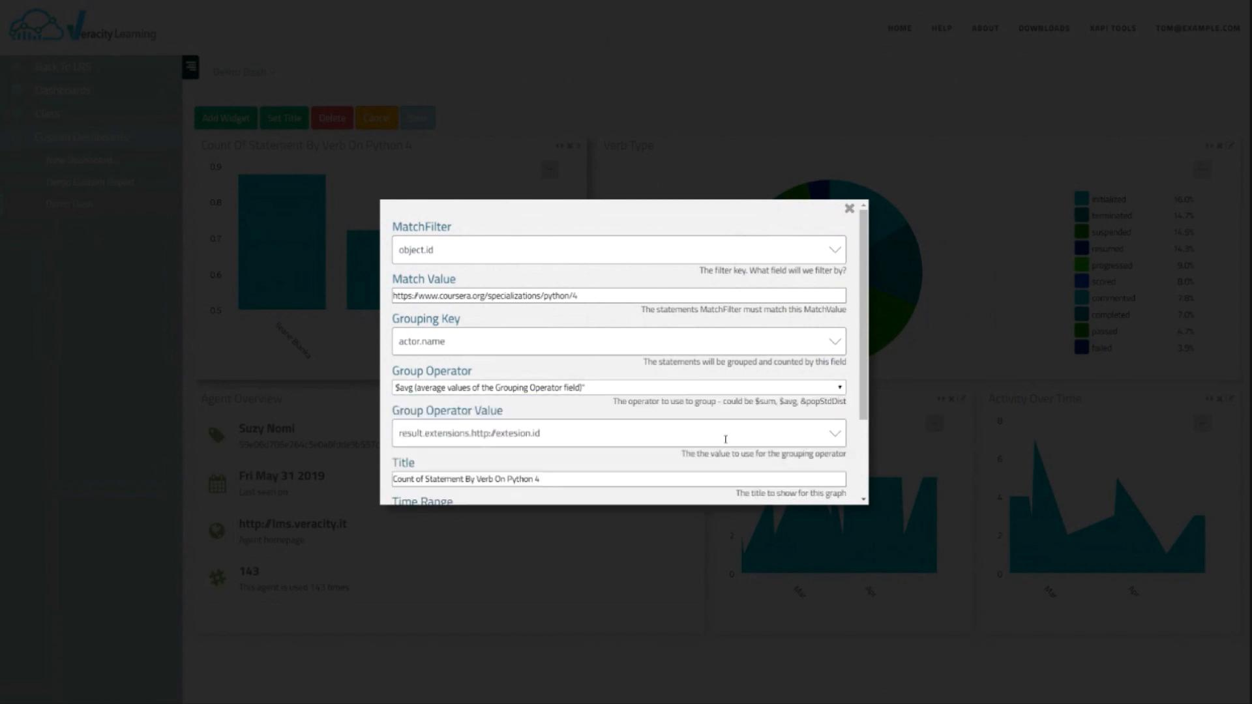
Remove the extension URL from the Group Operator Value, leaving result.extensions.
drag(578, 440, 468, 429)
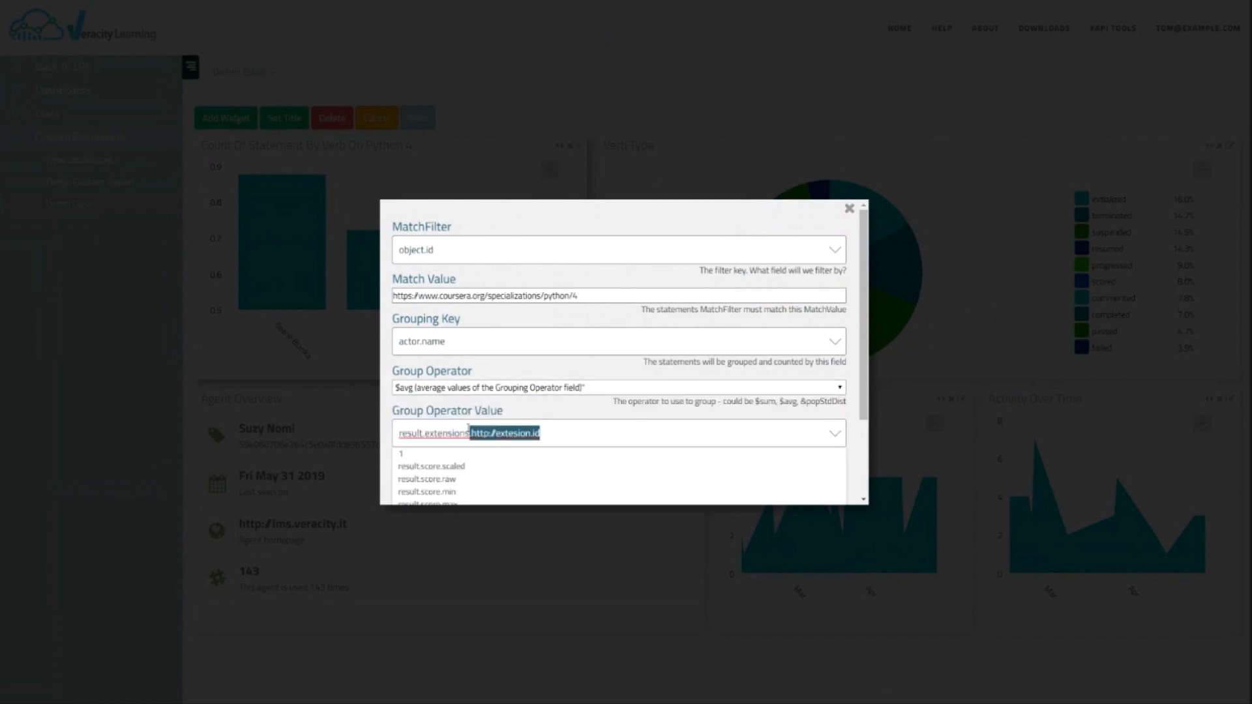
key(BackSpace)
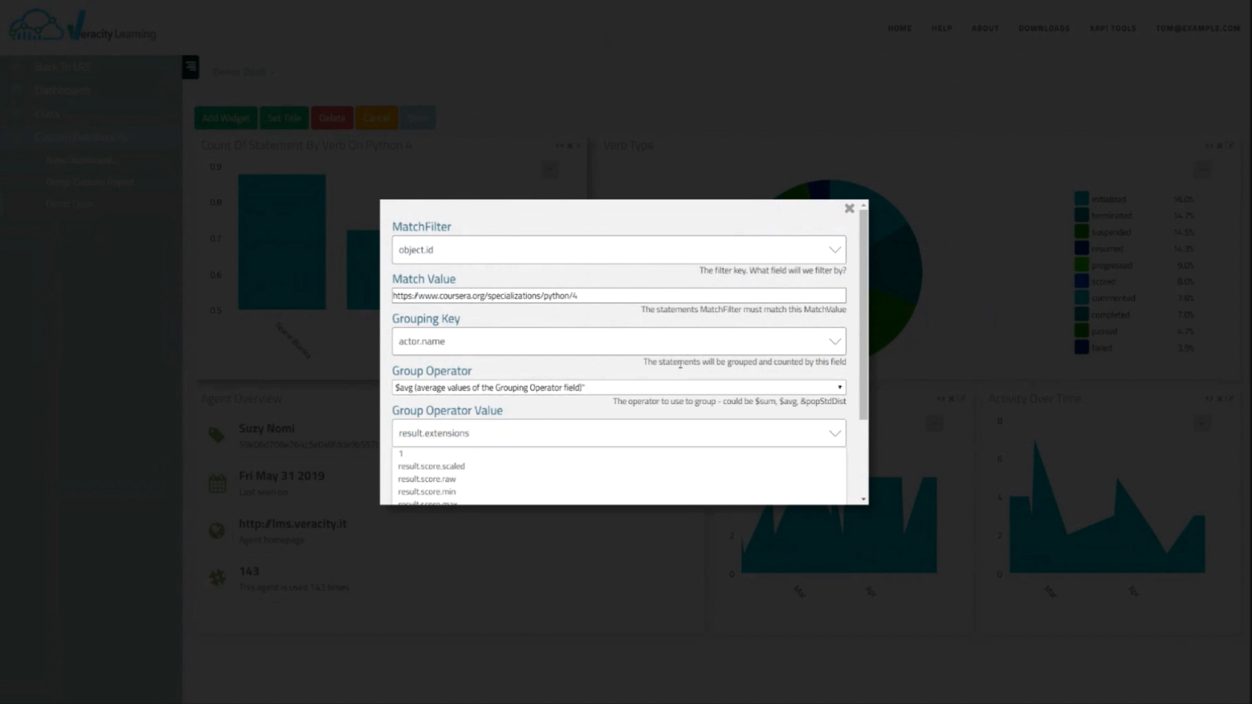
click(675, 369)
Set the bar graph's MatchFilter to Not Set and apply the widget settings.
scroll(691, 499, down, 2)
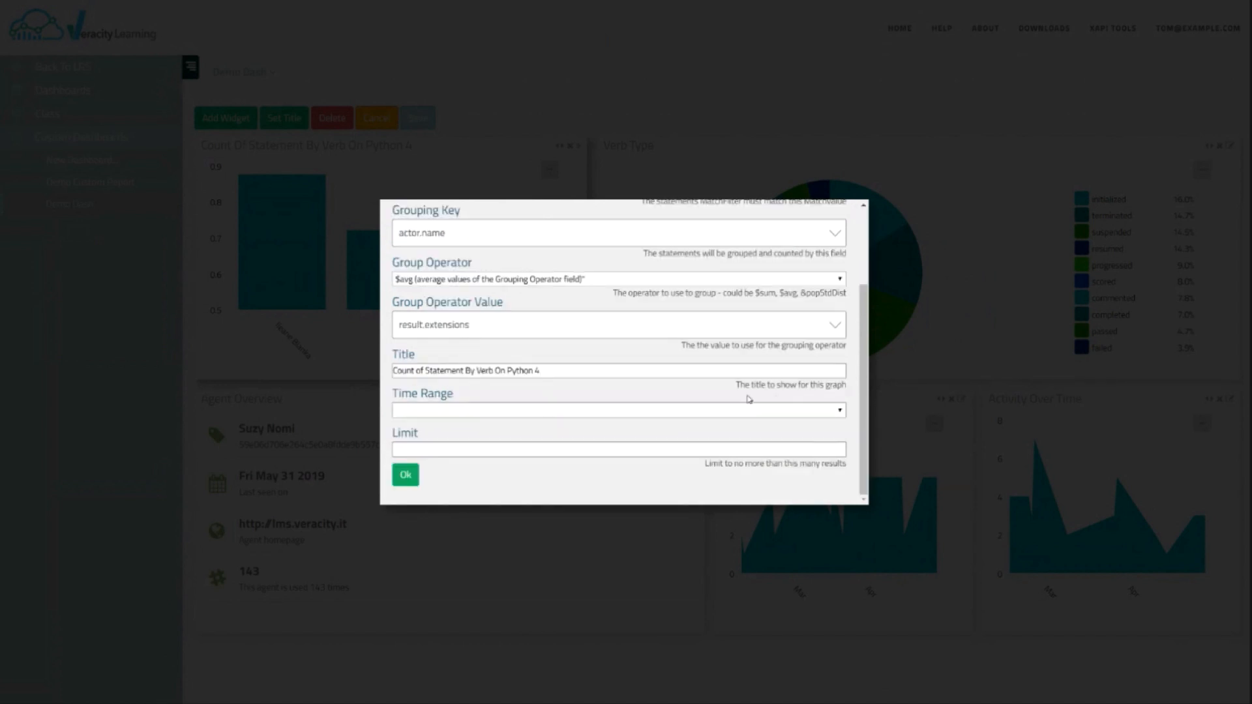
click(480, 453)
scroll(612, 398, up, 3)
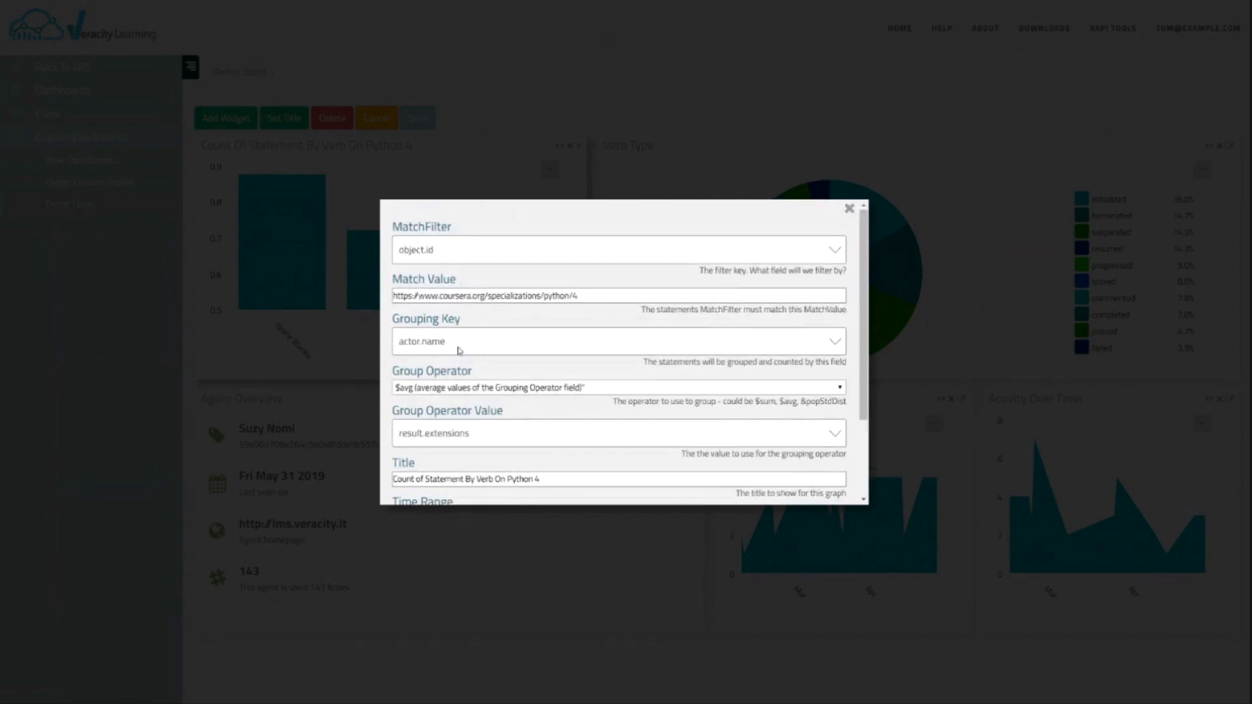
click(713, 250)
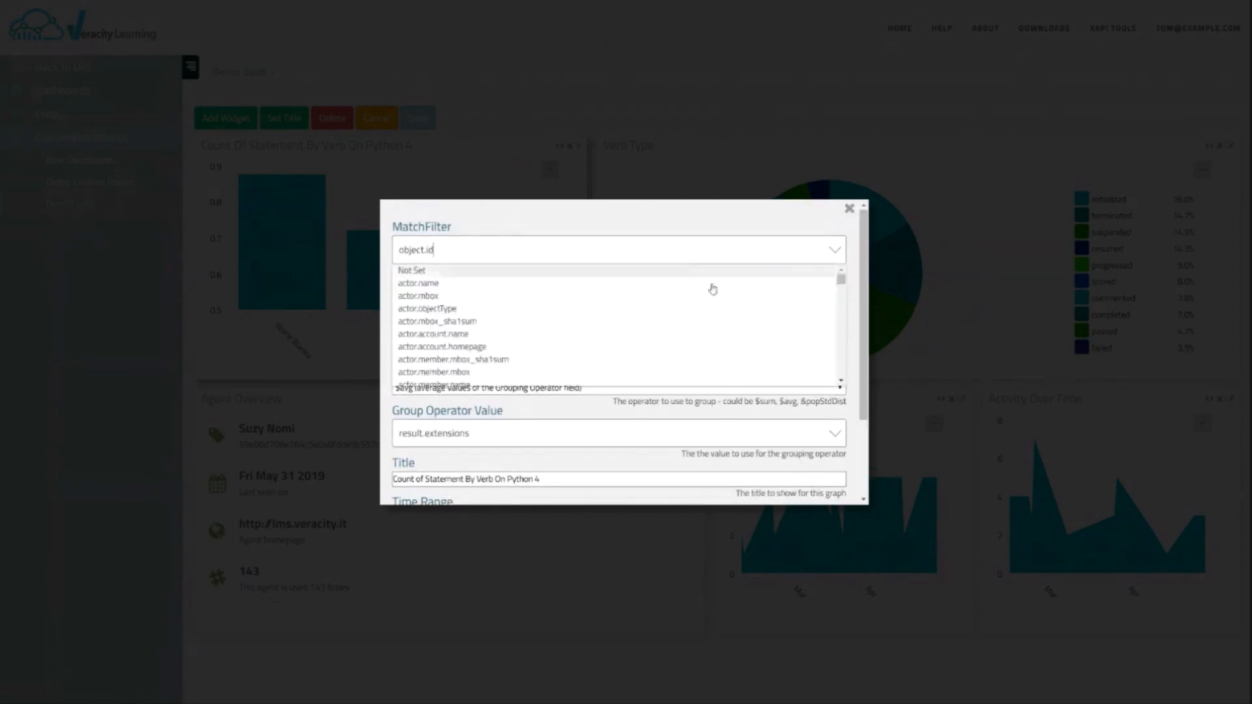
click(447, 270)
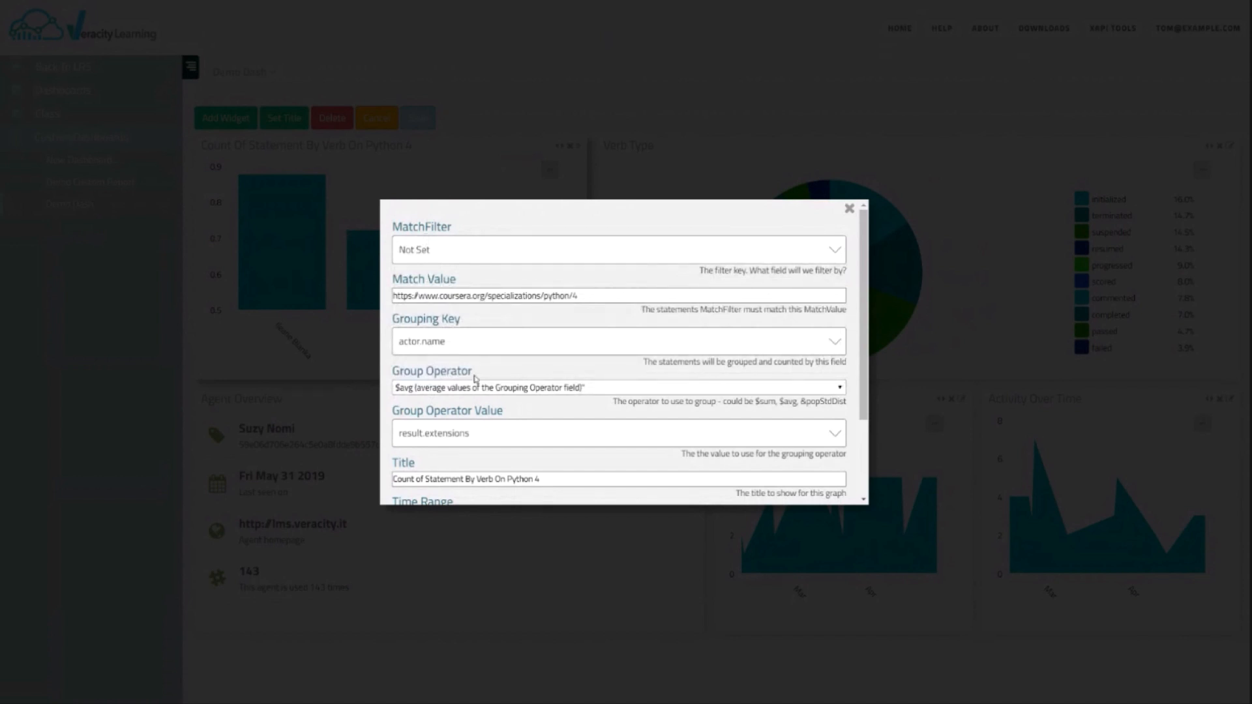
scroll(431, 321, down, 3)
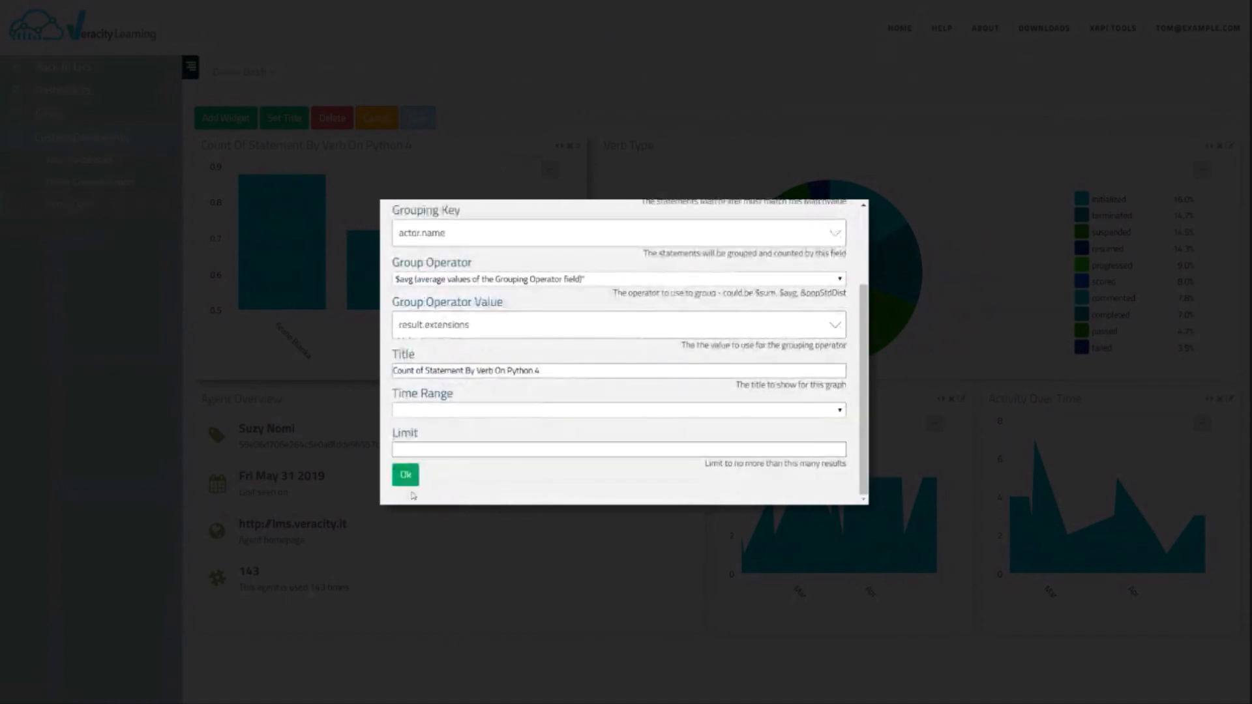
click(406, 475)
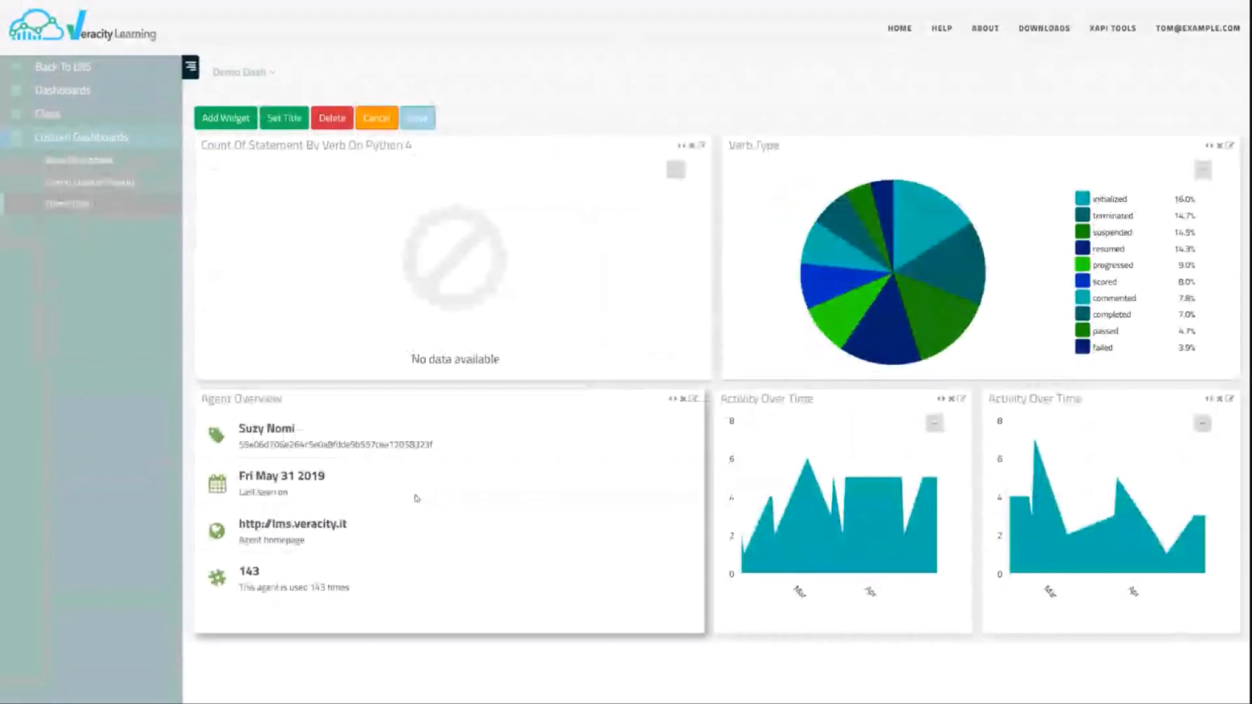
Reopen the bar graph's settings, set the Group Operator Value to result.score.scaled, and apply the change.
click(701, 147)
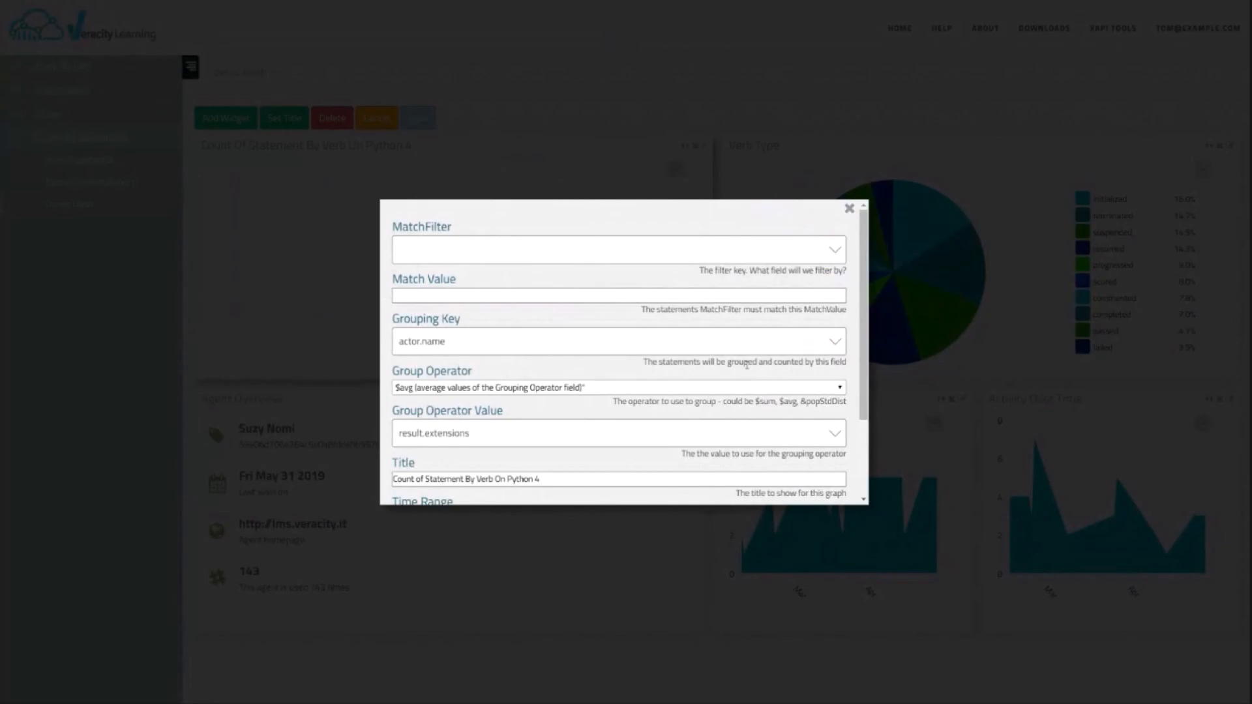
scroll(475, 317, down, 3)
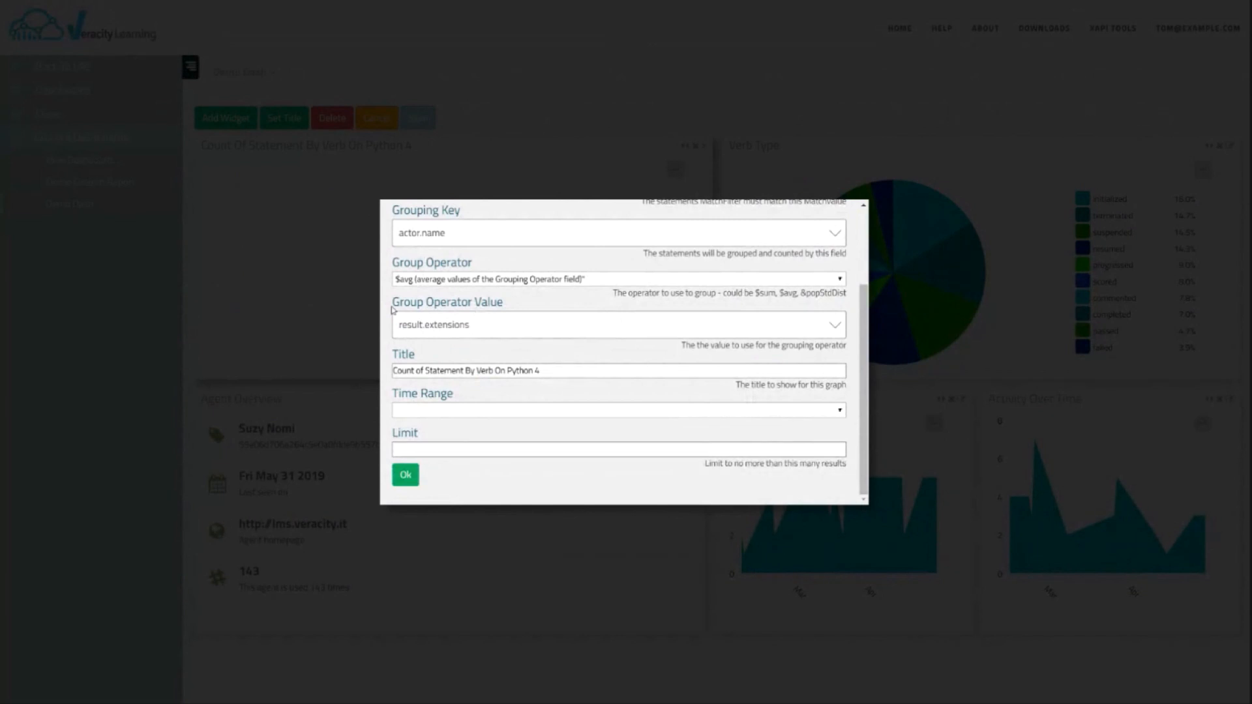
click(501, 327)
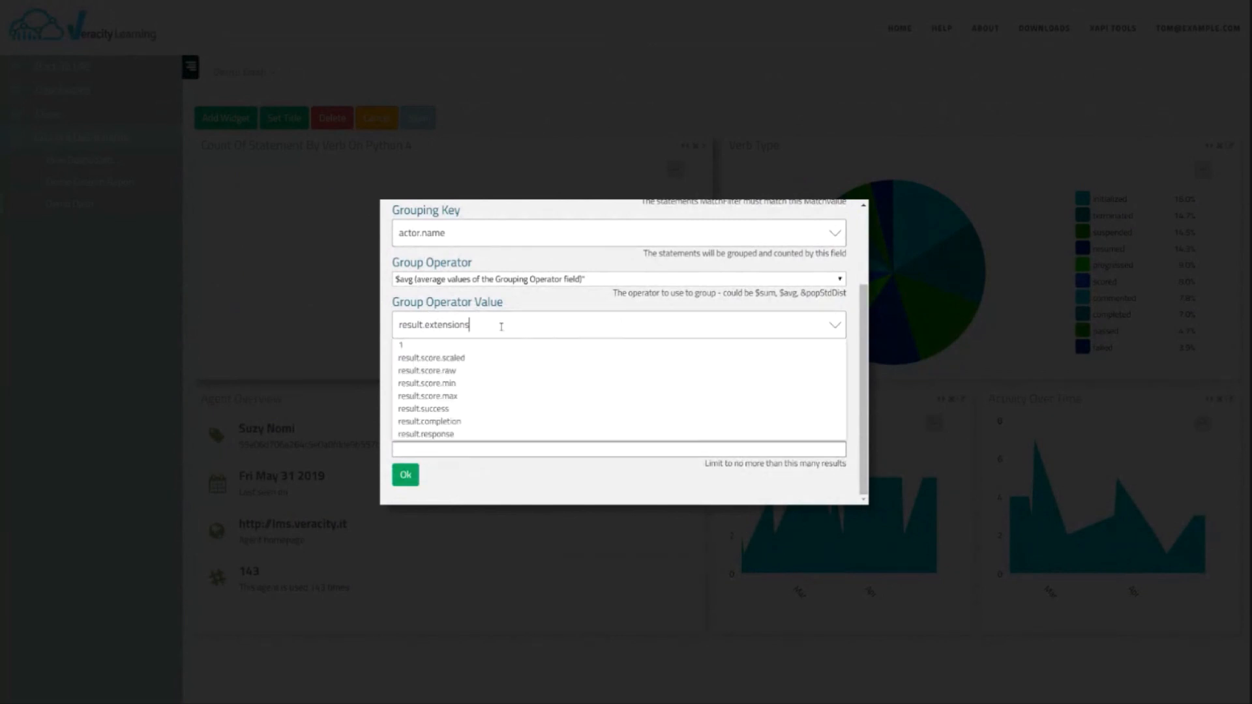
click(485, 369)
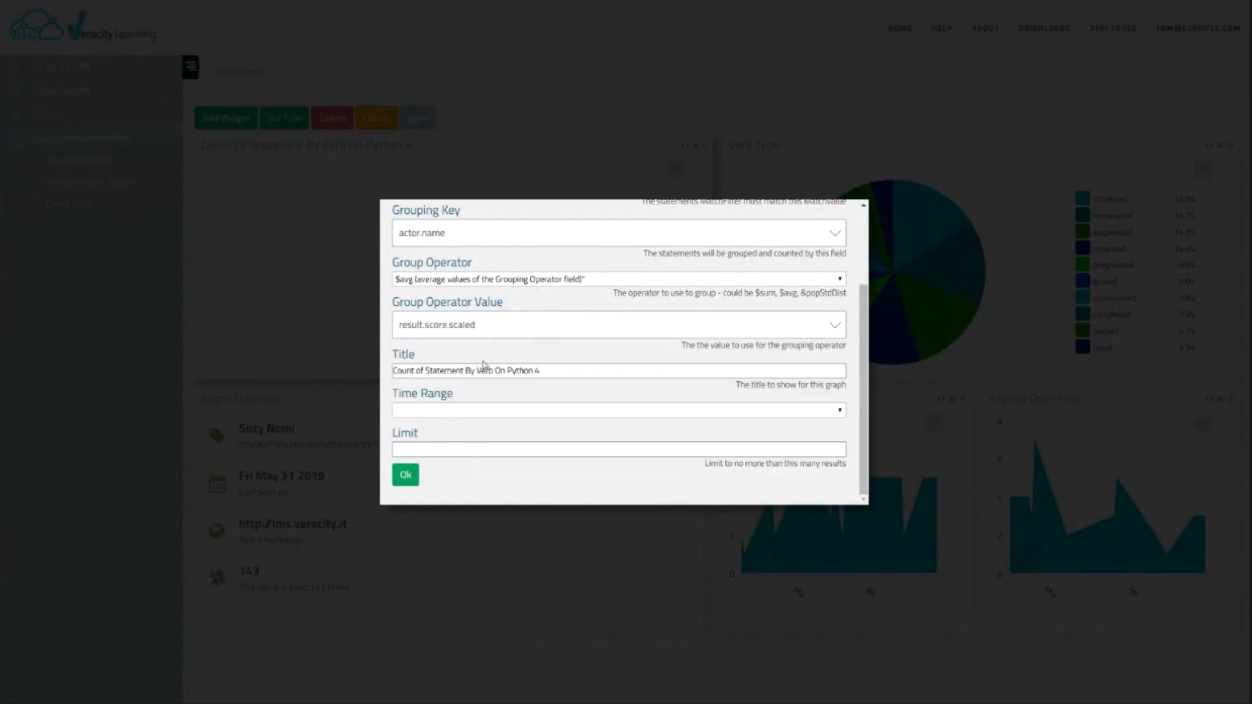
click(405, 476)
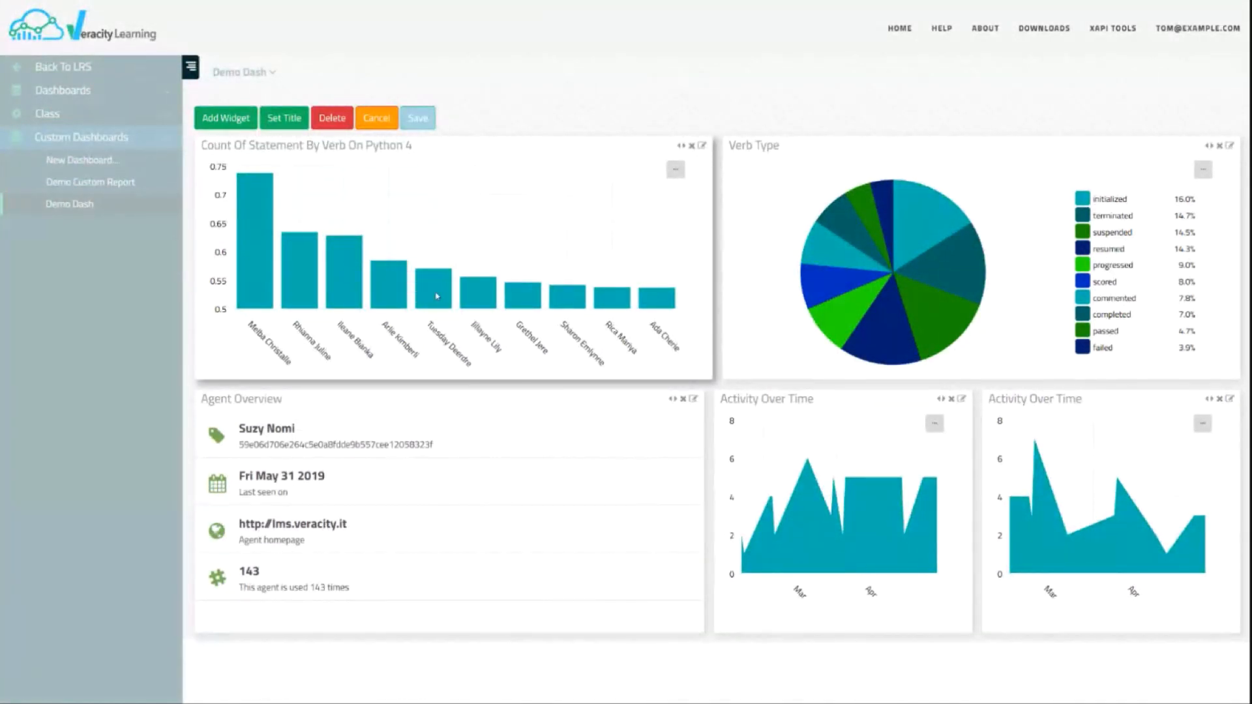
Reopen the Python 4 bar graph's settings, limit it to 100 results, and apply the change.
click(702, 144)
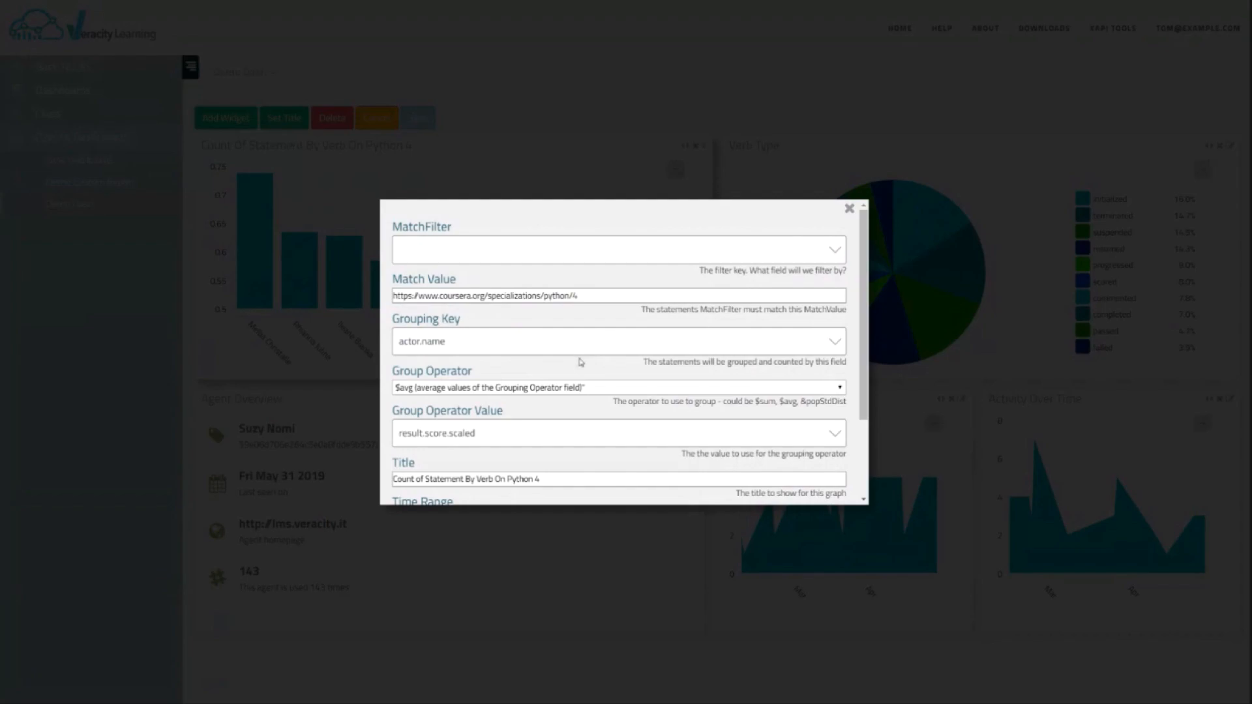
scroll(581, 362, down, 3)
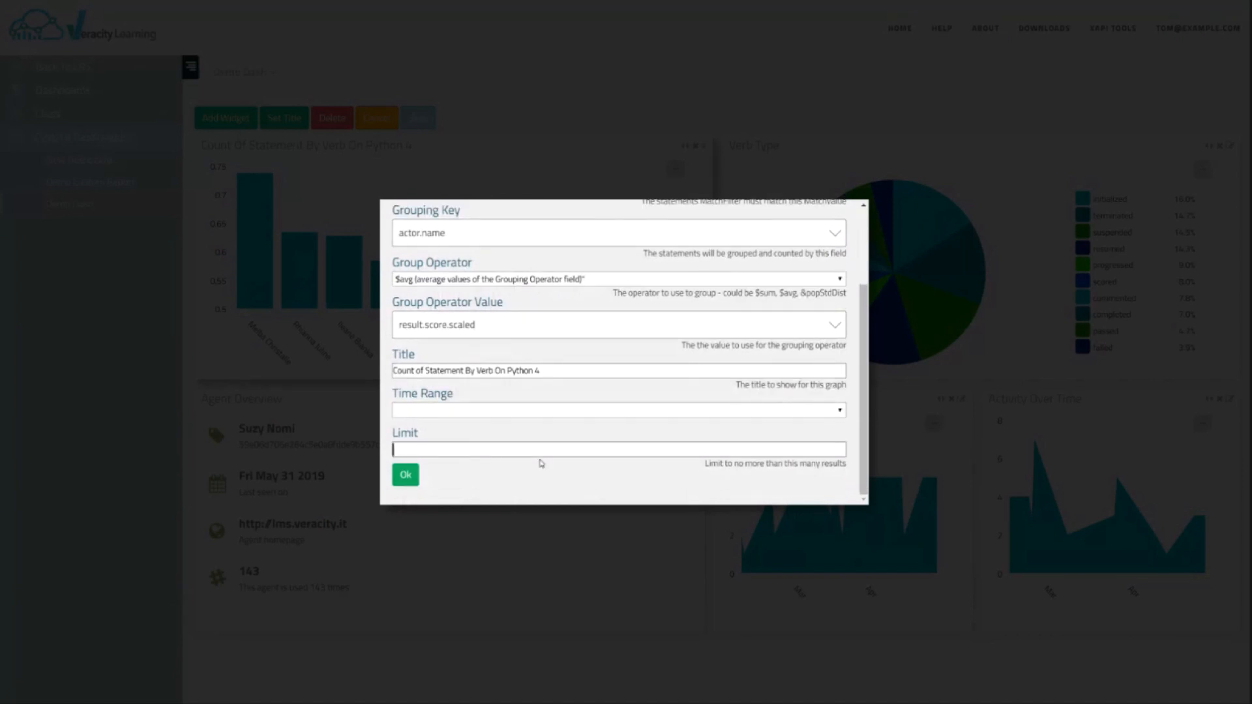
text(100)
click(405, 478)
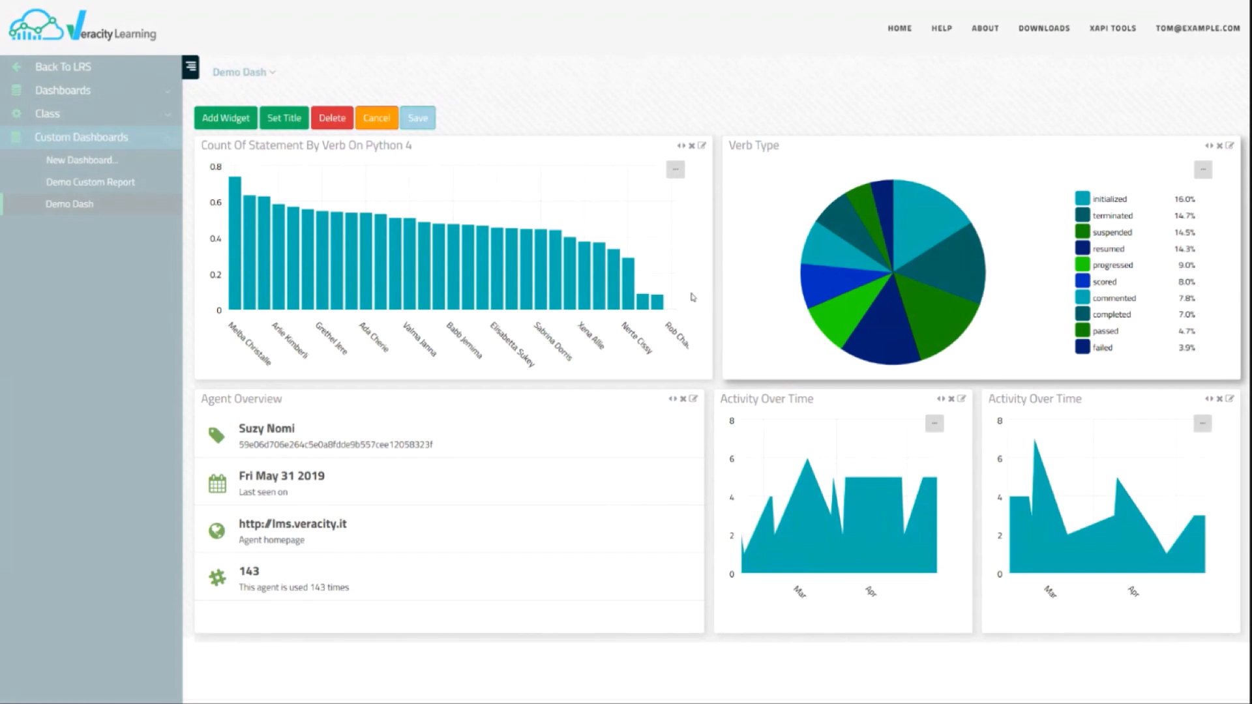
mouse_move(625, 289)
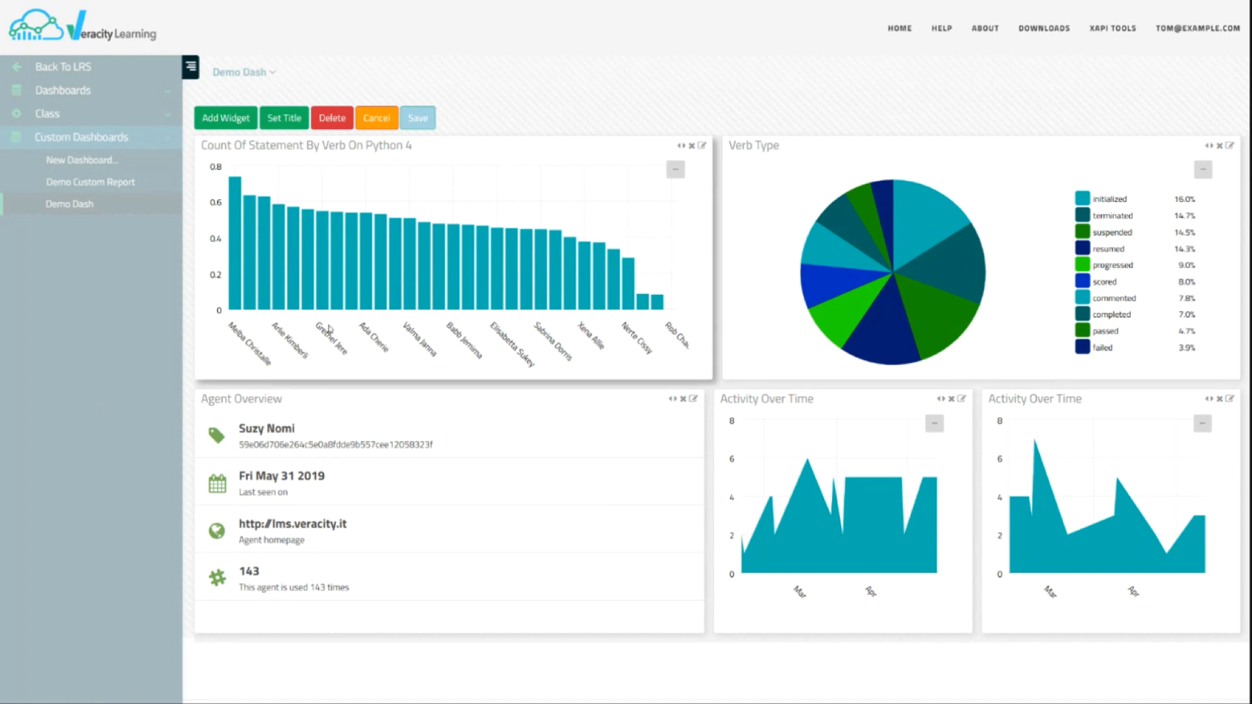
mouse_move(254, 249)
click(676, 170)
Add a Generic Pie Chart widget to the dashboard.
click(242, 121)
scroll(621, 412, down, 5)
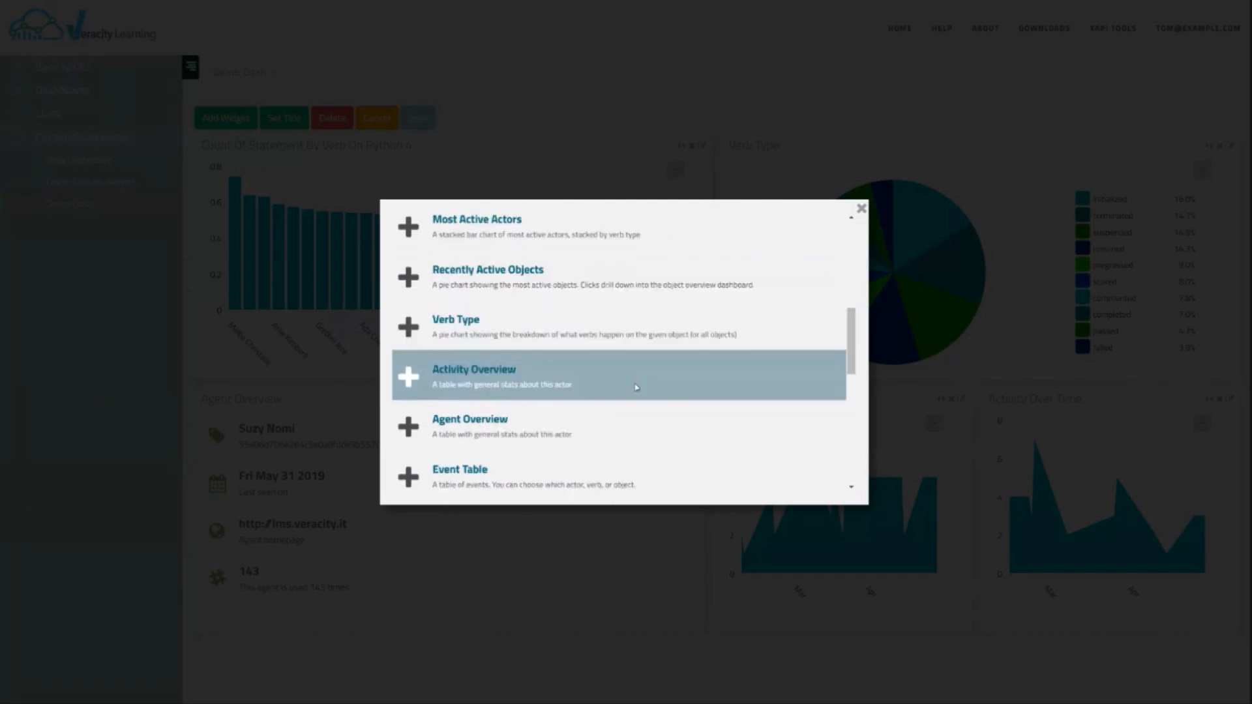
scroll(731, 391, up, 1)
scroll(631, 390, up, 3)
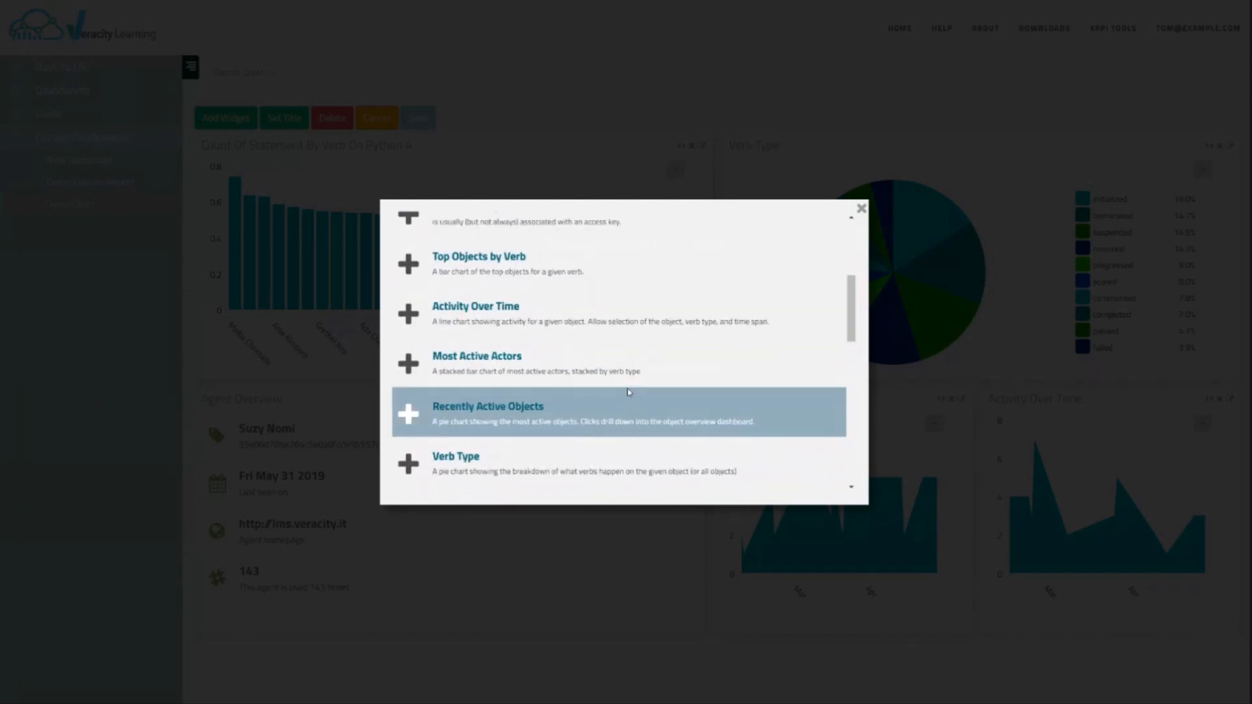
scroll(590, 388, down, 4)
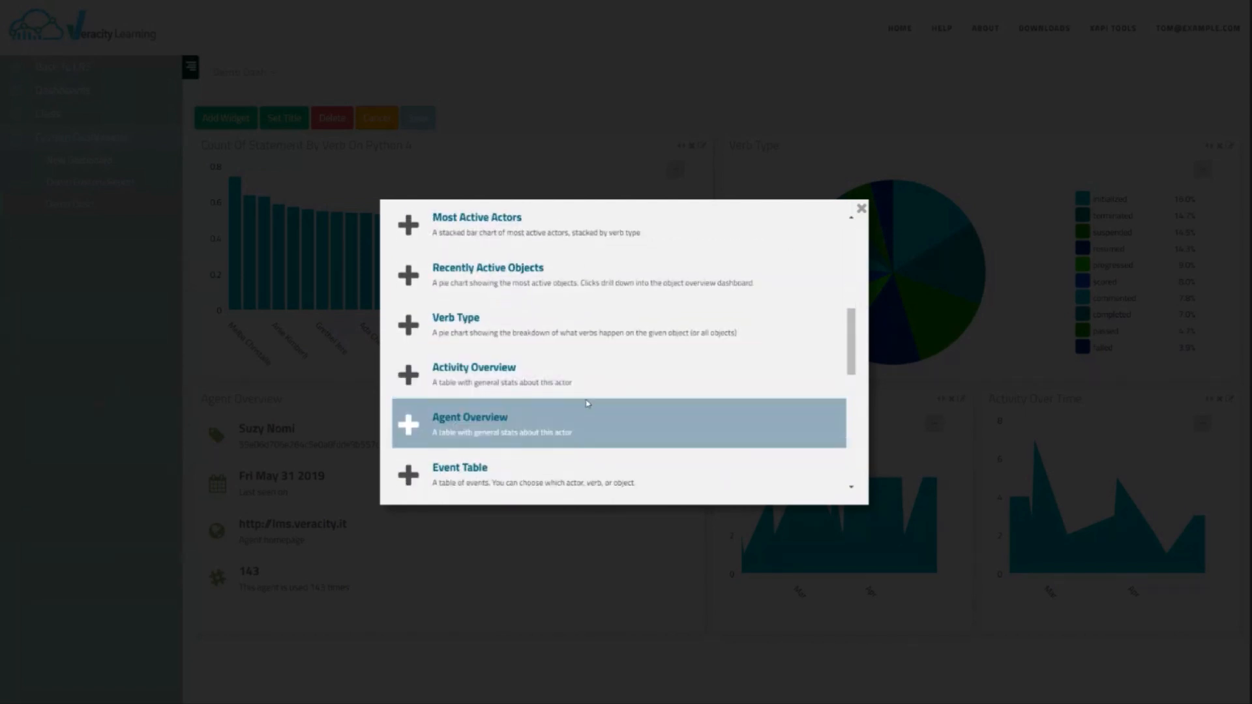
scroll(587, 404, up, 7)
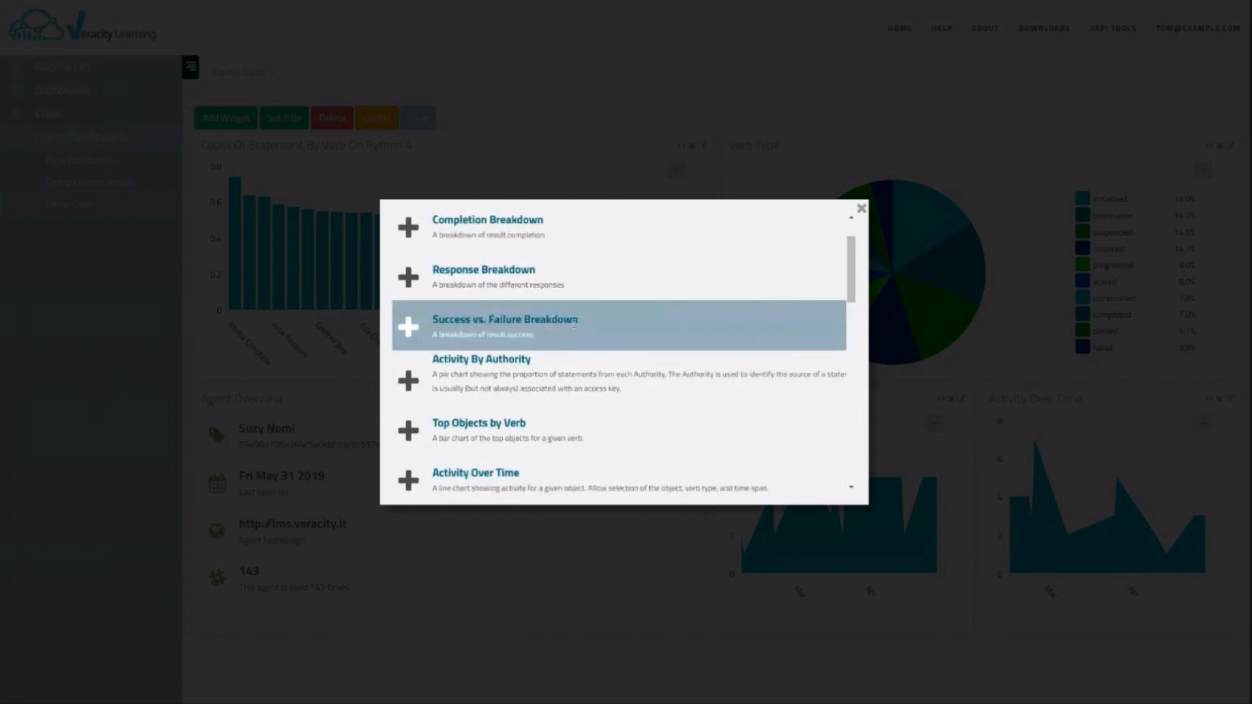
scroll(561, 365, down, 7)
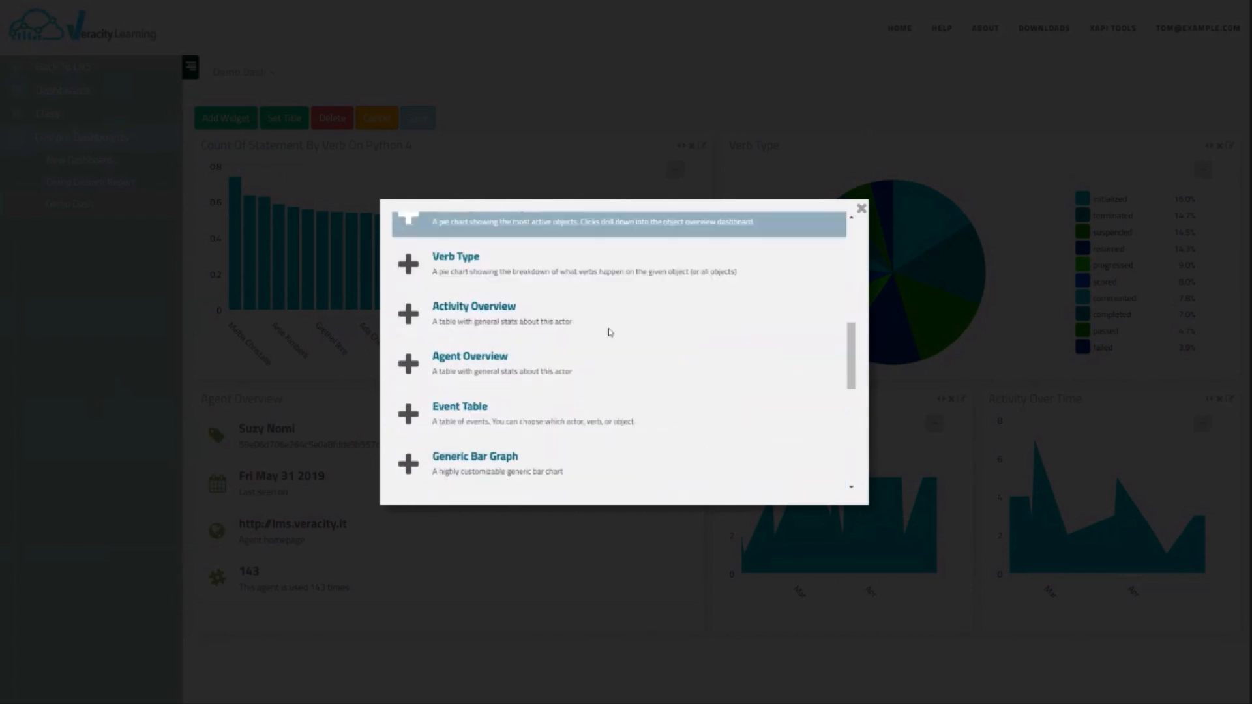
scroll(539, 383, down, 4)
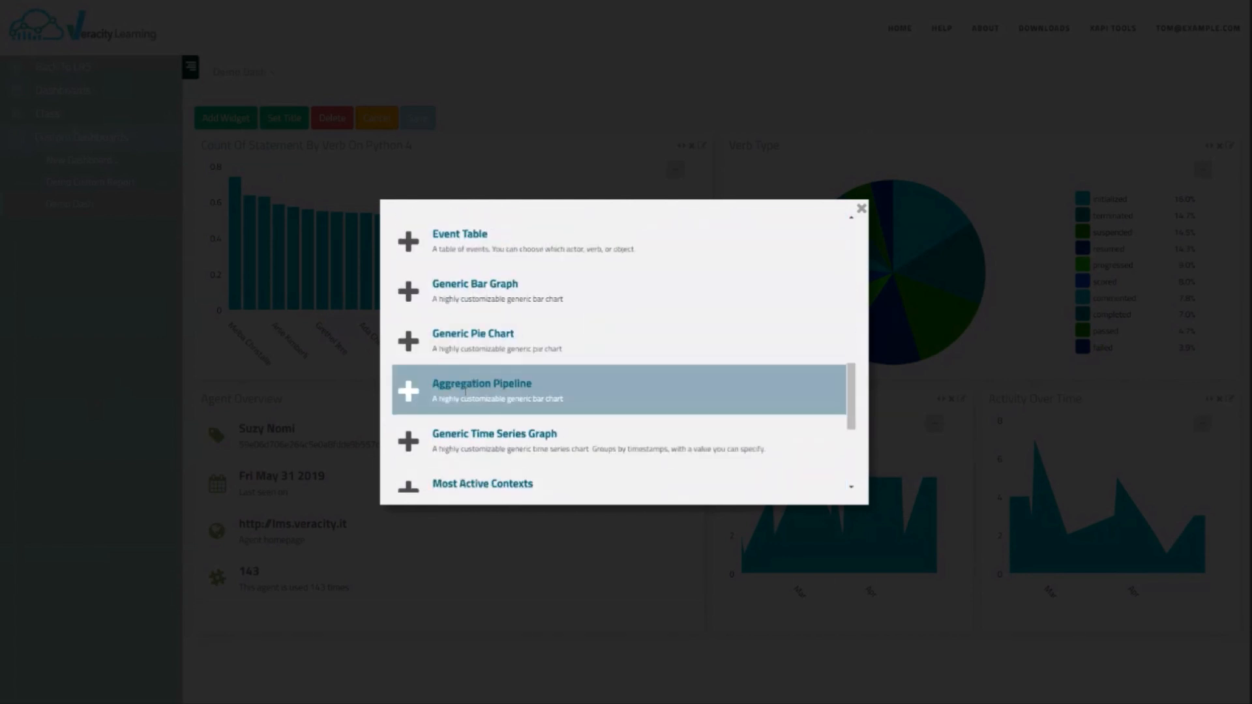
click(516, 349)
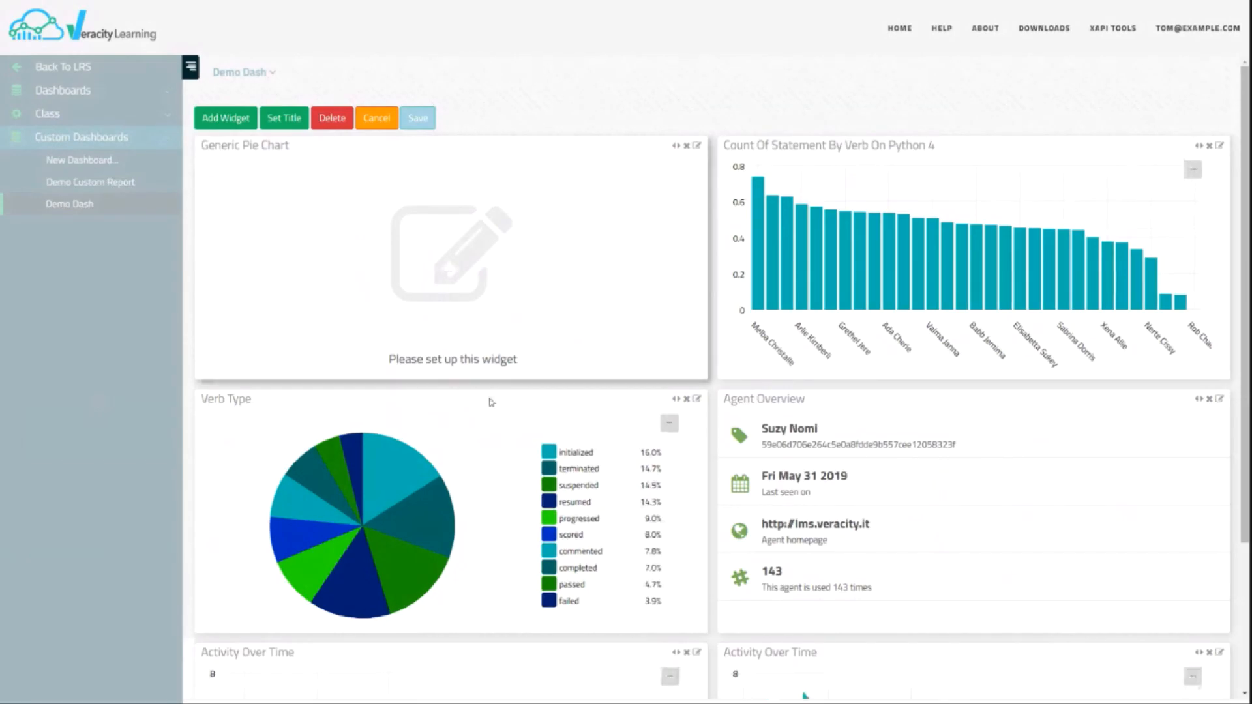
Look over the Generic Pie Chart's settings without changing them, and remove that widget from the dashboard.
click(697, 145)
scroll(578, 392, down, 3)
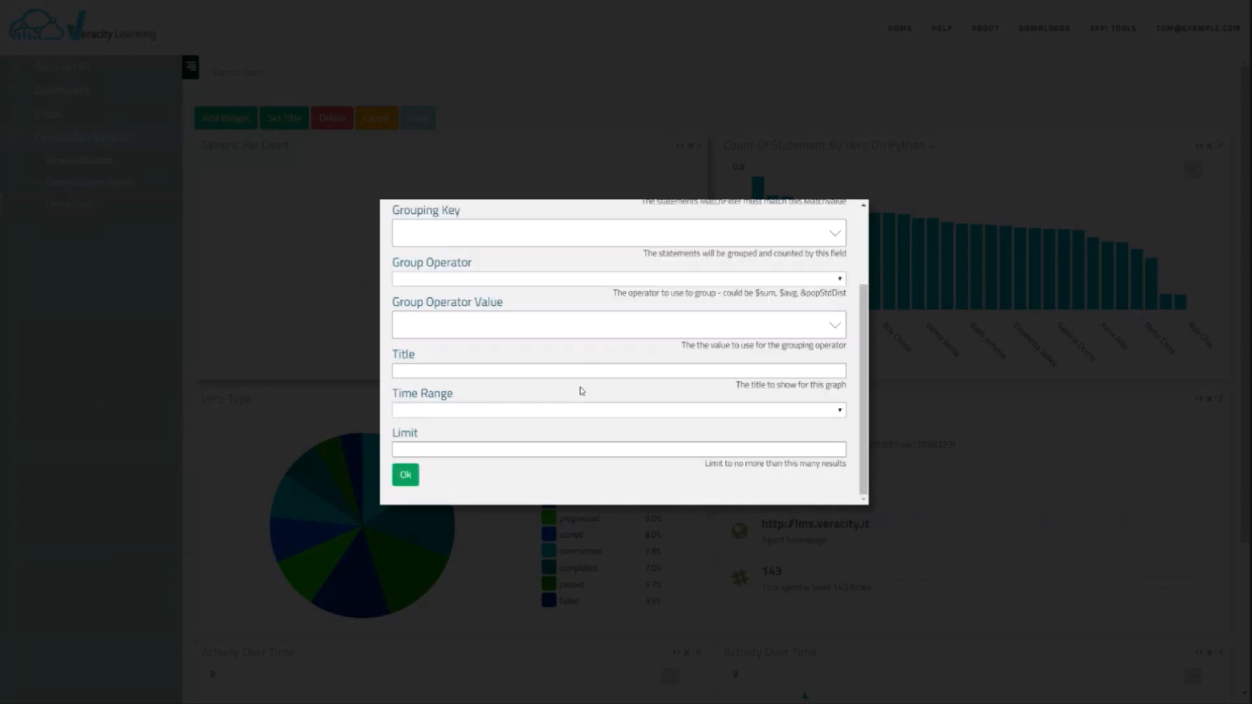
scroll(573, 391, up, 3)
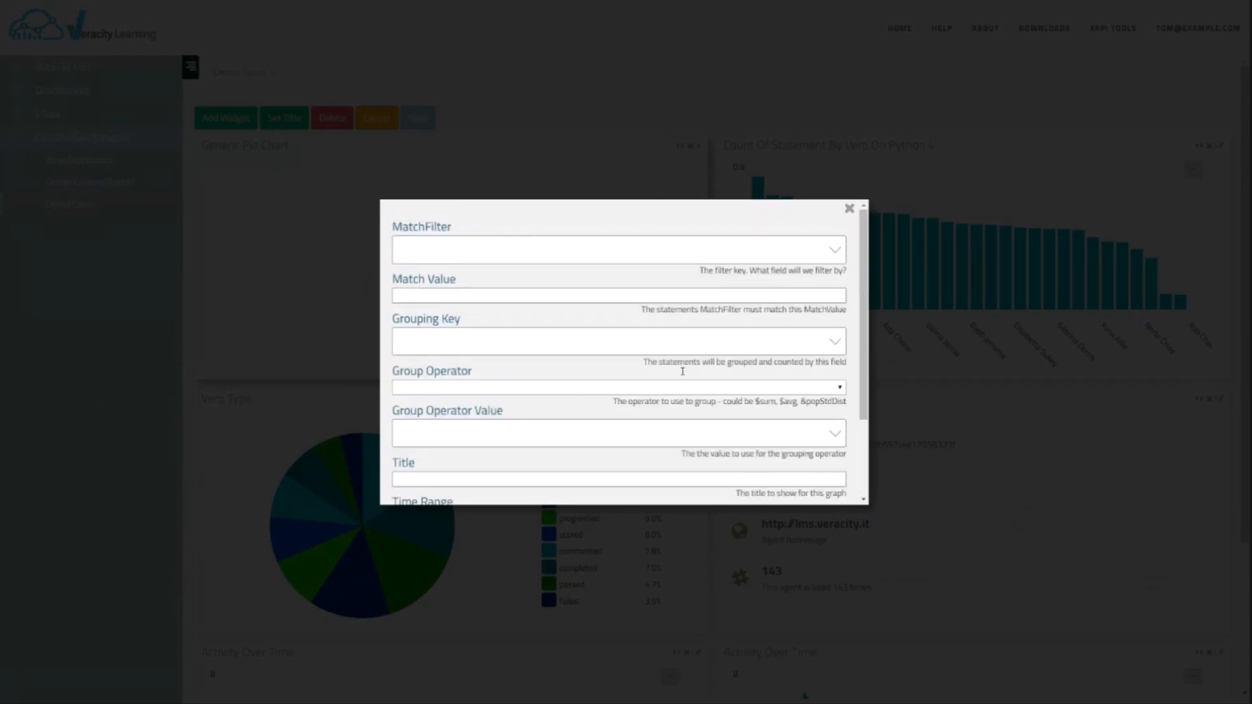
click(849, 208)
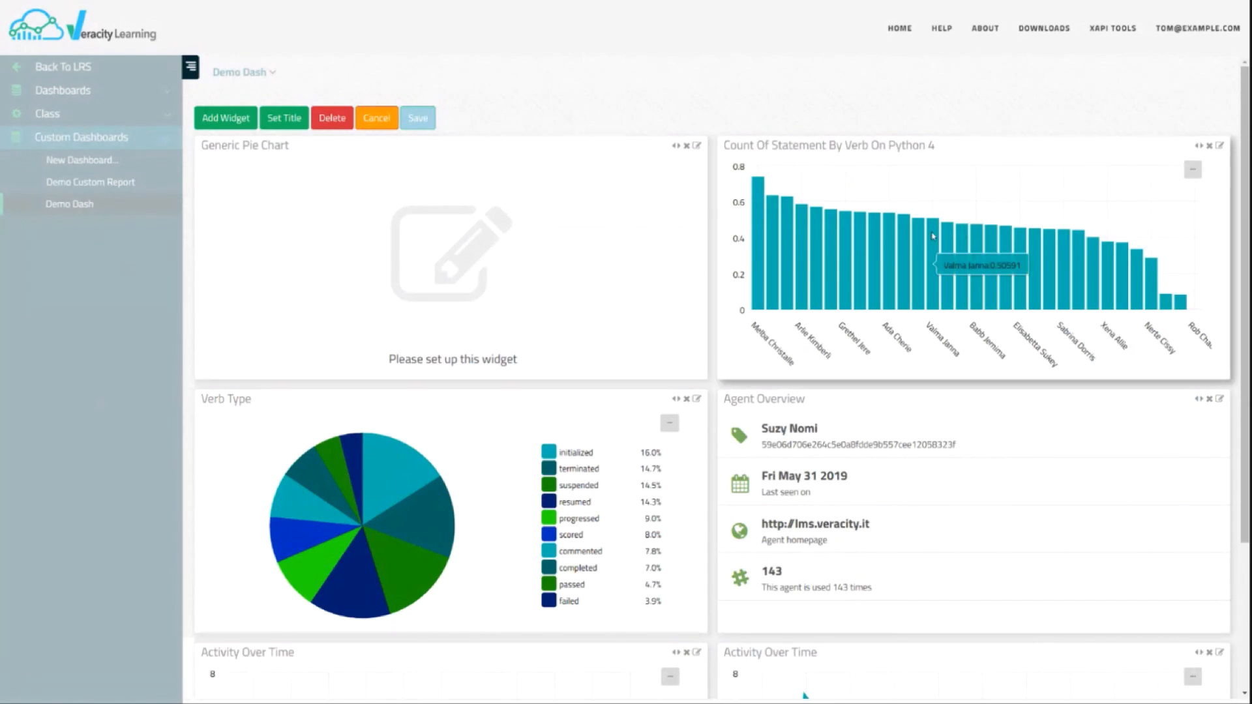
click(687, 149)
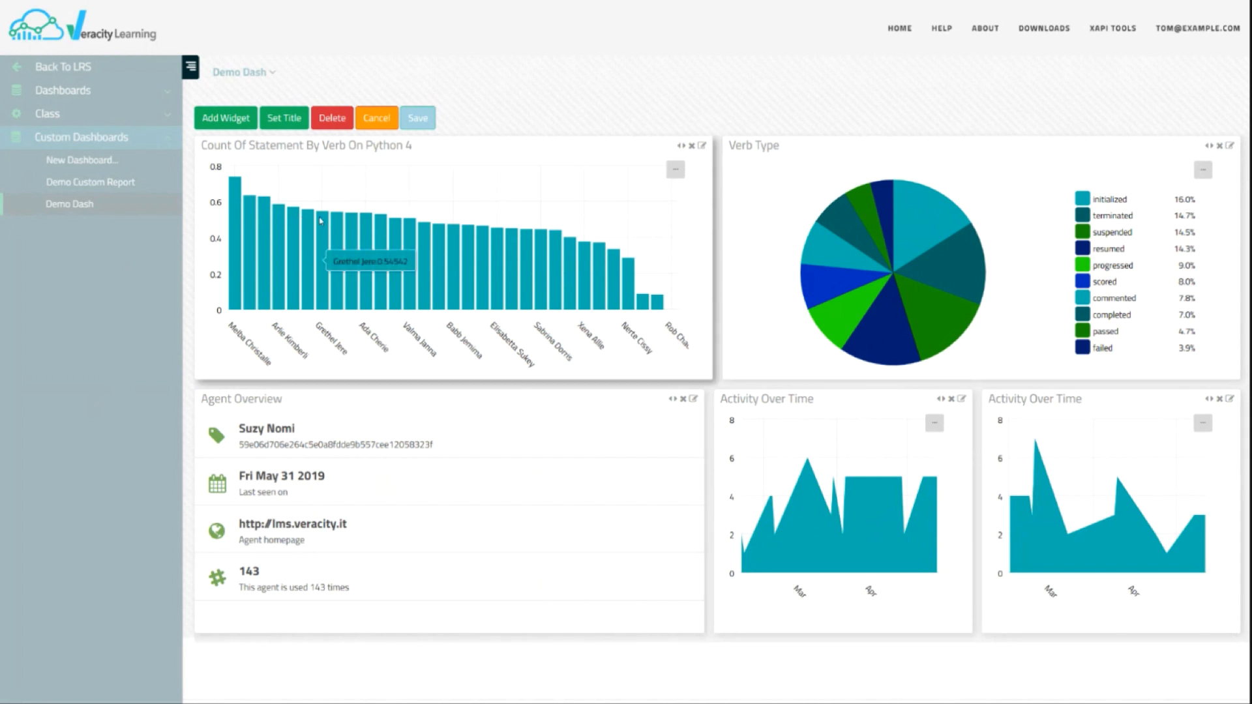
Add a Generic Time Series Graph widget to the dashboard.
click(226, 118)
scroll(718, 326, down, 3)
scroll(652, 378, down, 2)
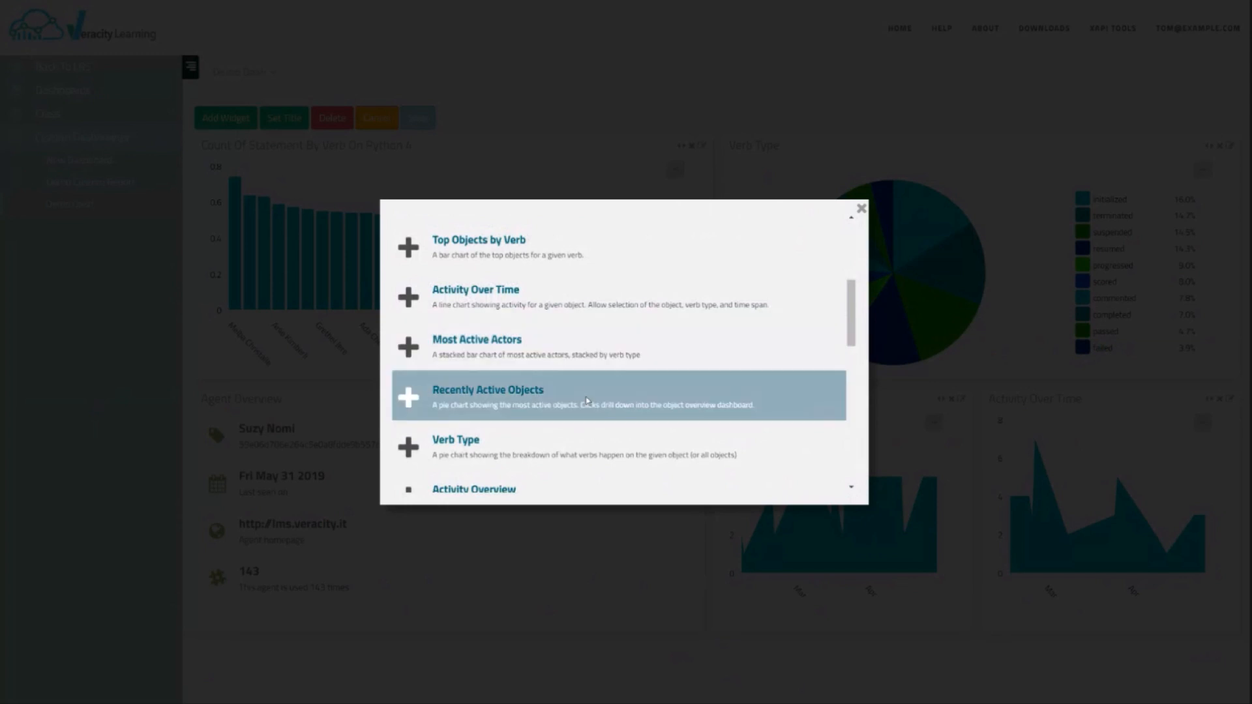
scroll(613, 391, down, 2)
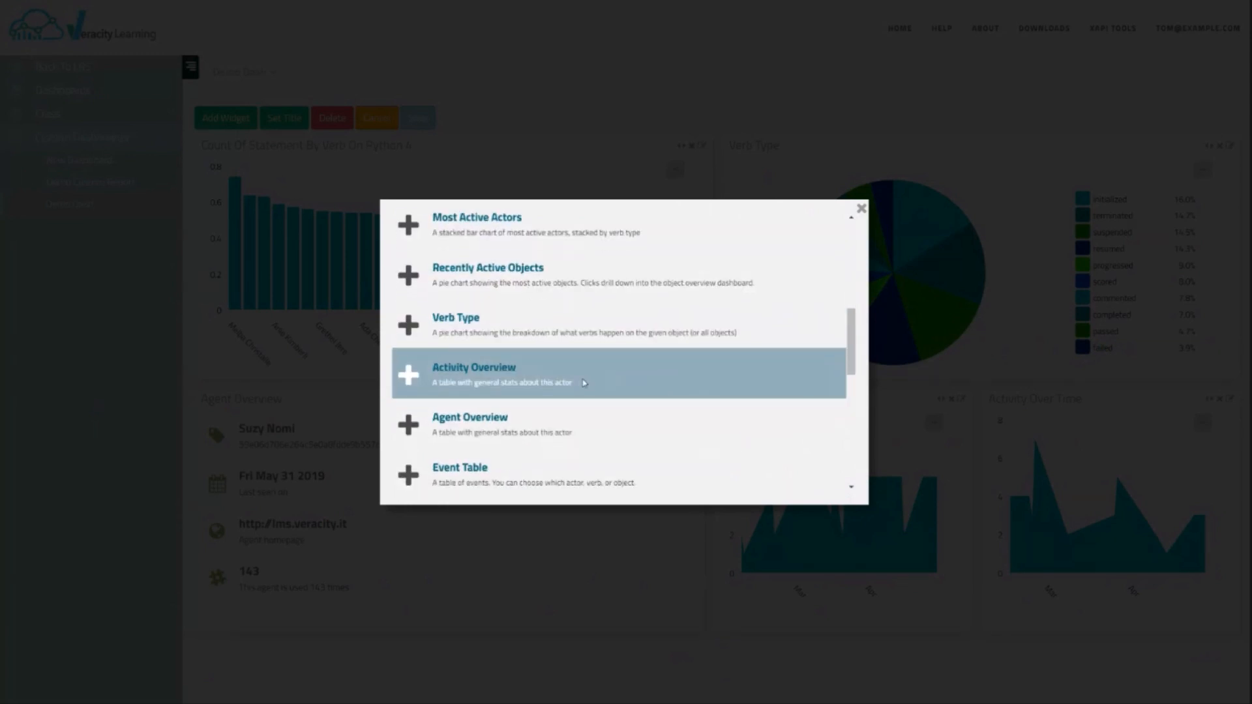
scroll(590, 375, up, 4)
scroll(542, 320, up, 2)
scroll(553, 343, down, 7)
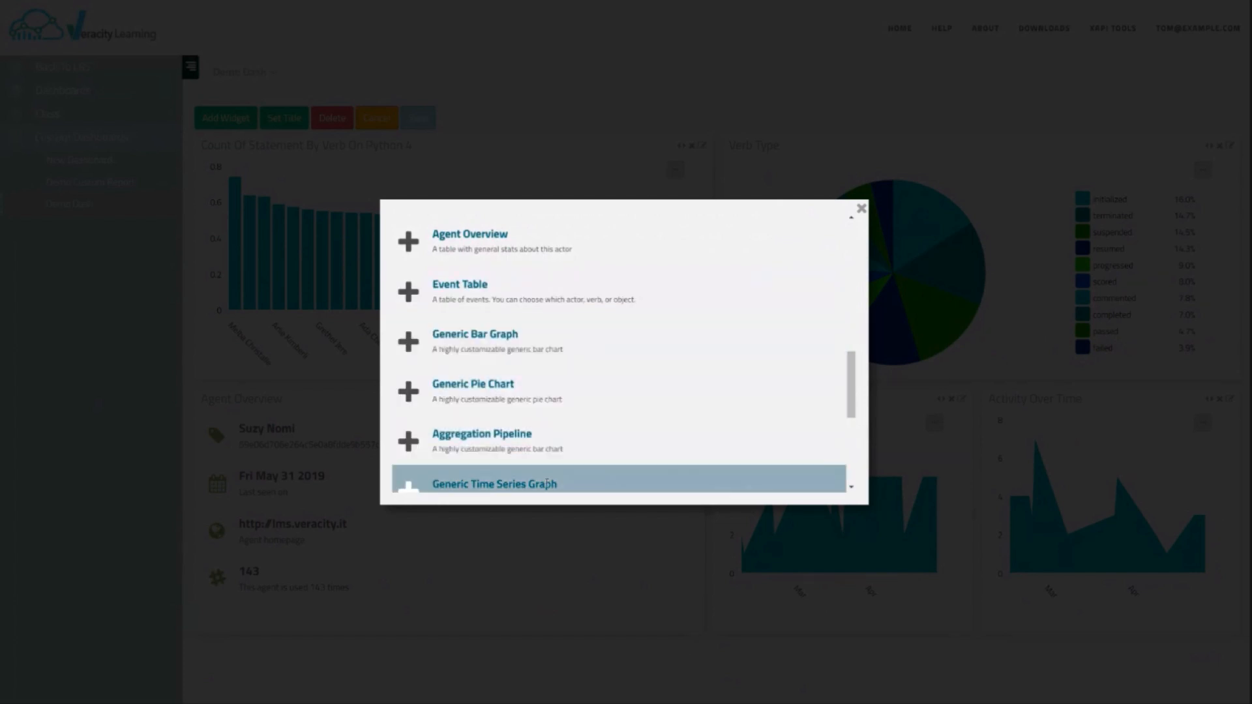
scroll(550, 456, down, 1)
click(548, 430)
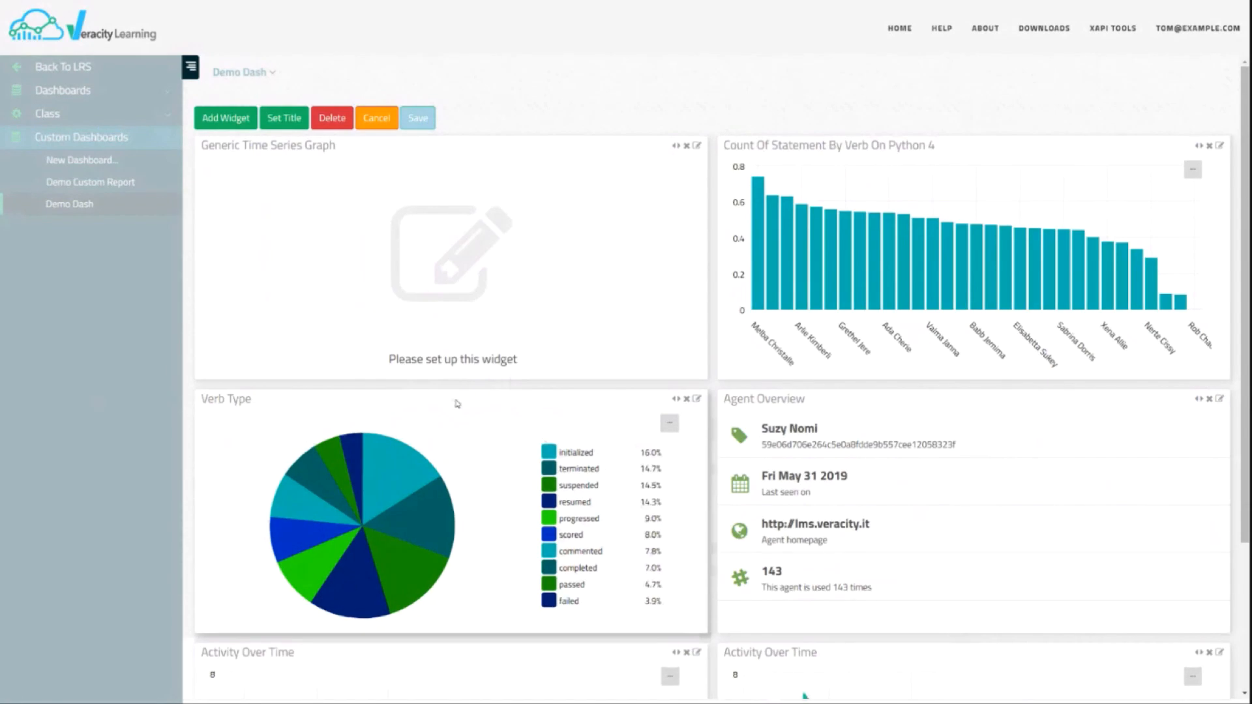
click(702, 166)
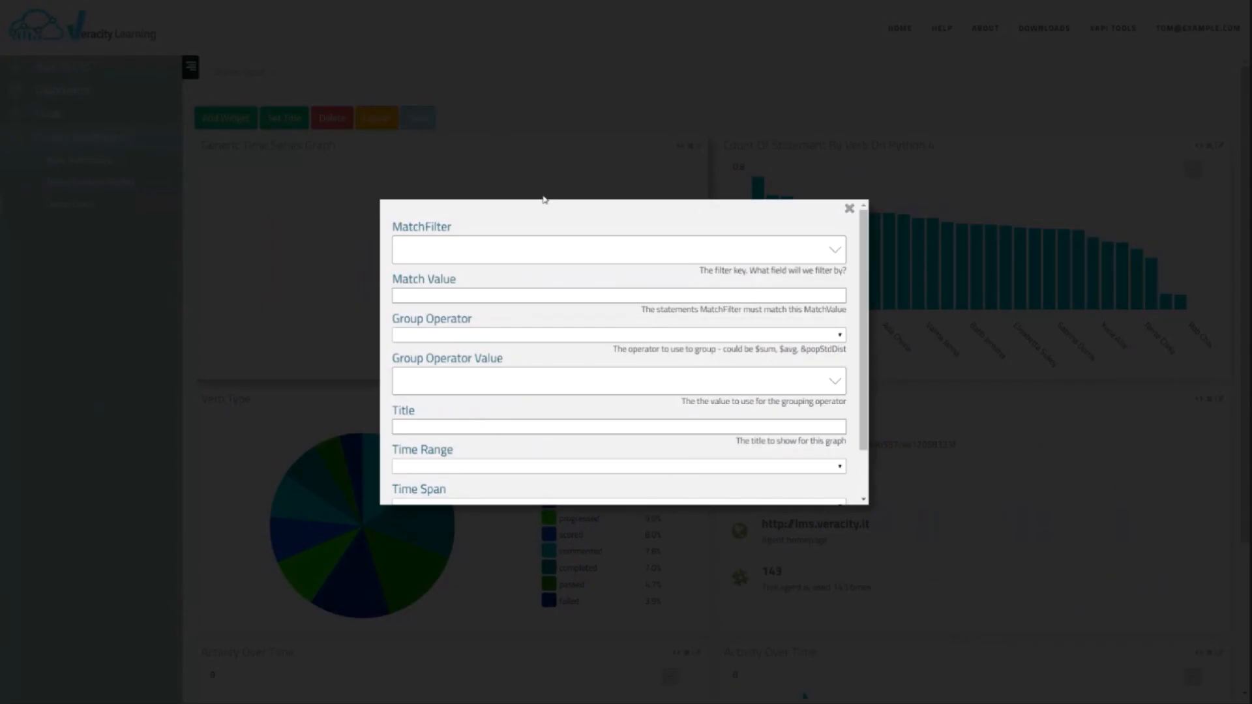
click(512, 243)
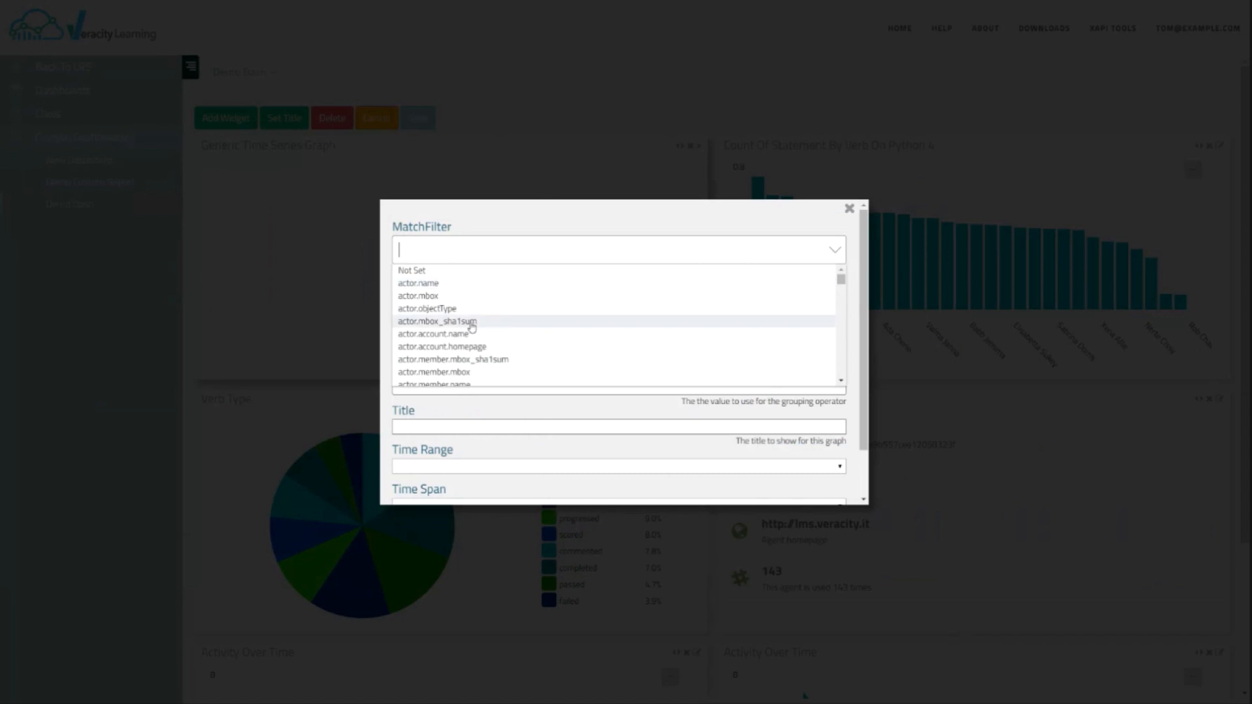
scroll(456, 322, down, 2)
click(438, 314)
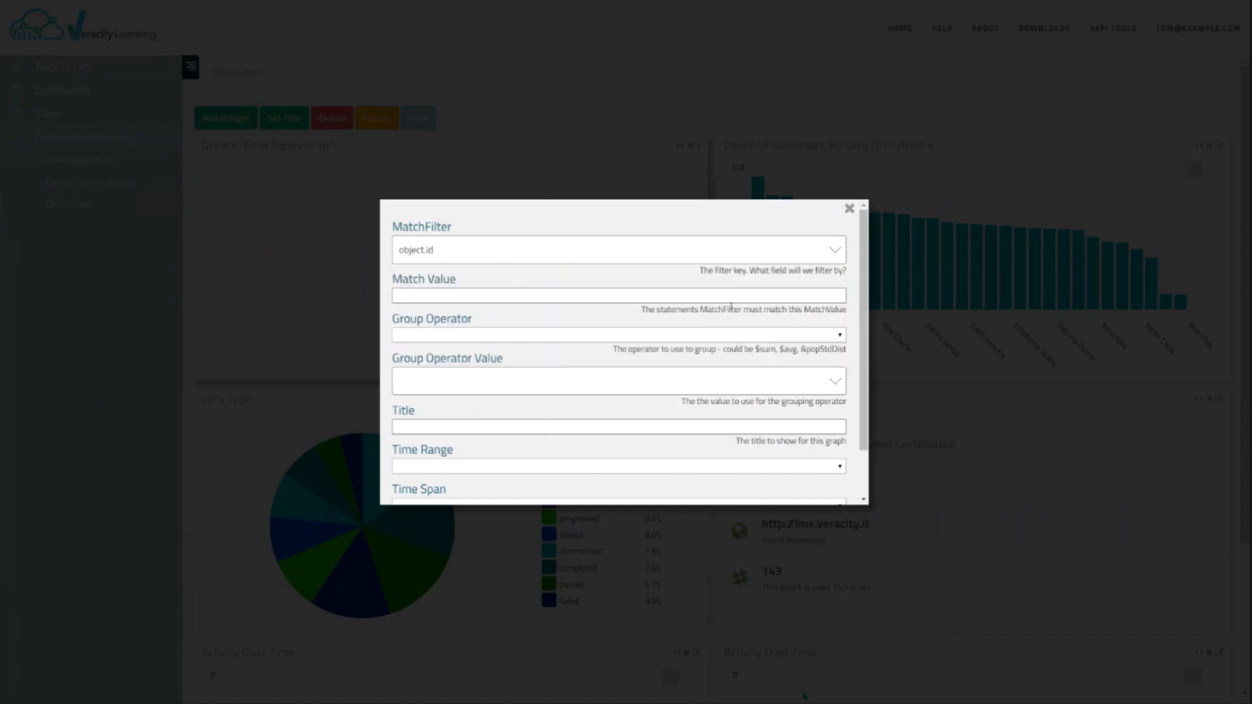
click(407, 290)
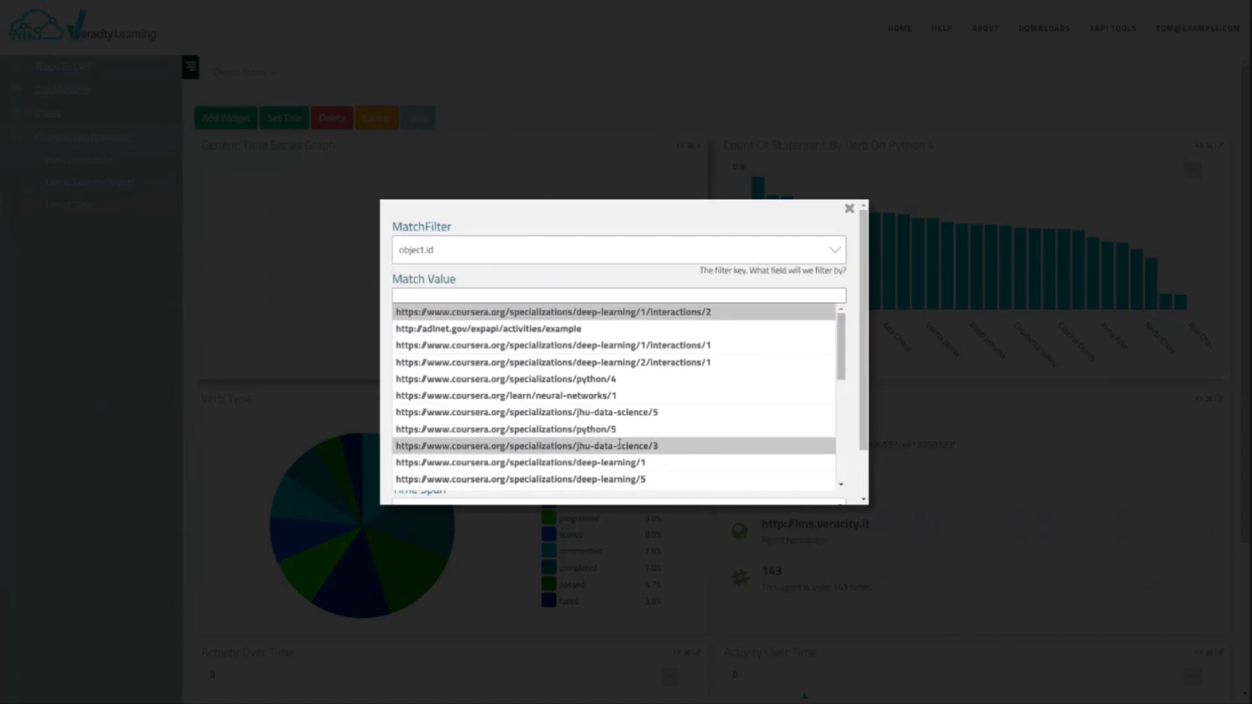
click(612, 380)
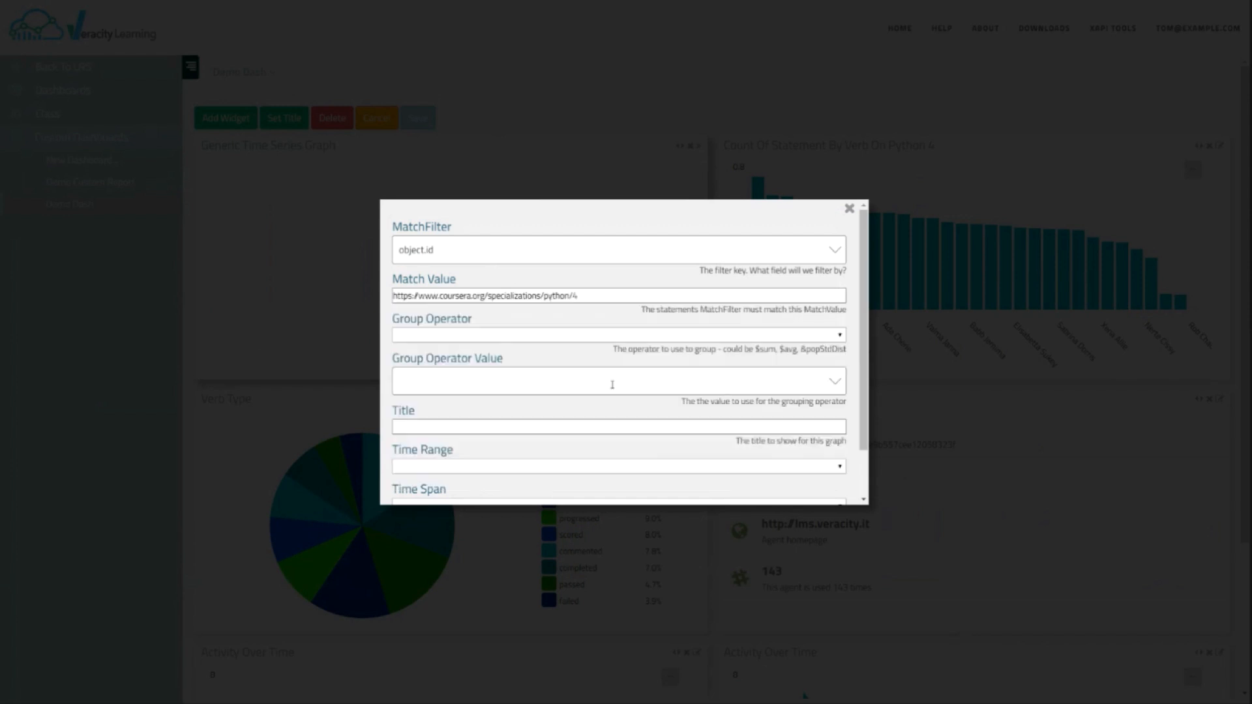
Set the time series graph's Group Operator to $avg and its Group Operator Value to result.score.scaled.
click(457, 335)
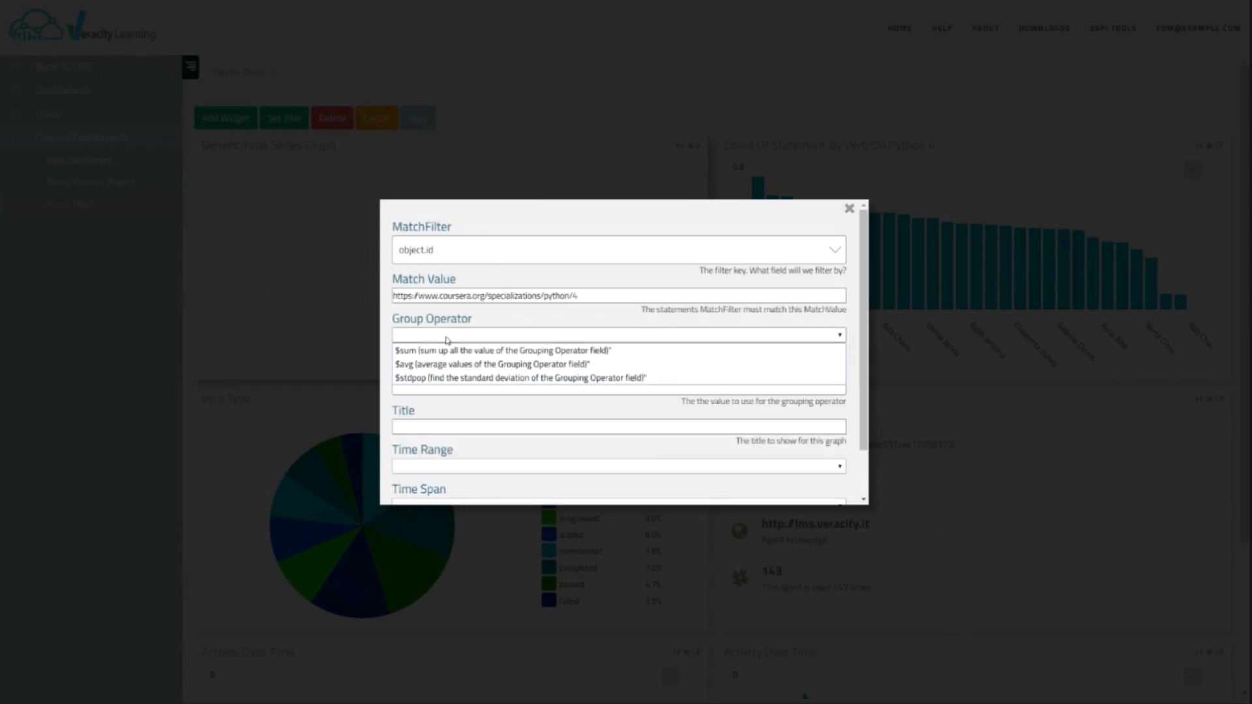
click(472, 364)
click(545, 377)
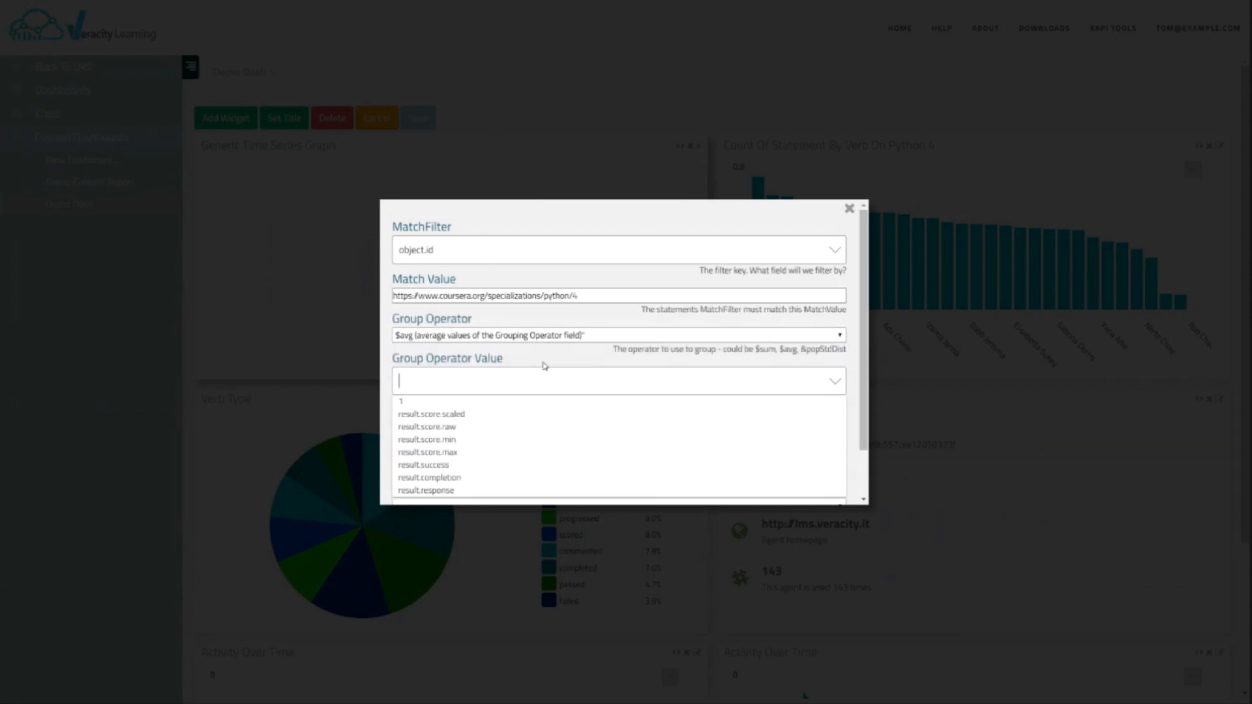
click(471, 411)
scroll(659, 448, down, 2)
scroll(665, 439, up, 2)
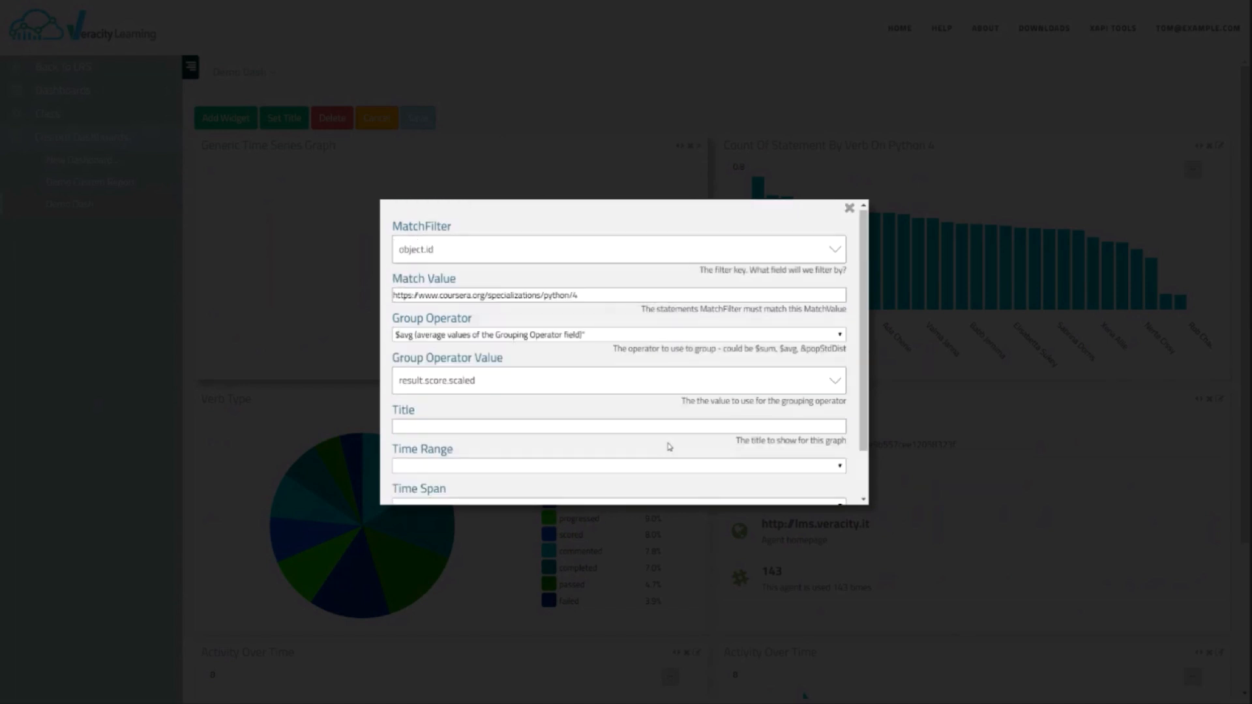
Set the time series graph's Time Span to Day and apply the widget settings.
scroll(662, 440, down, 2)
click(468, 450)
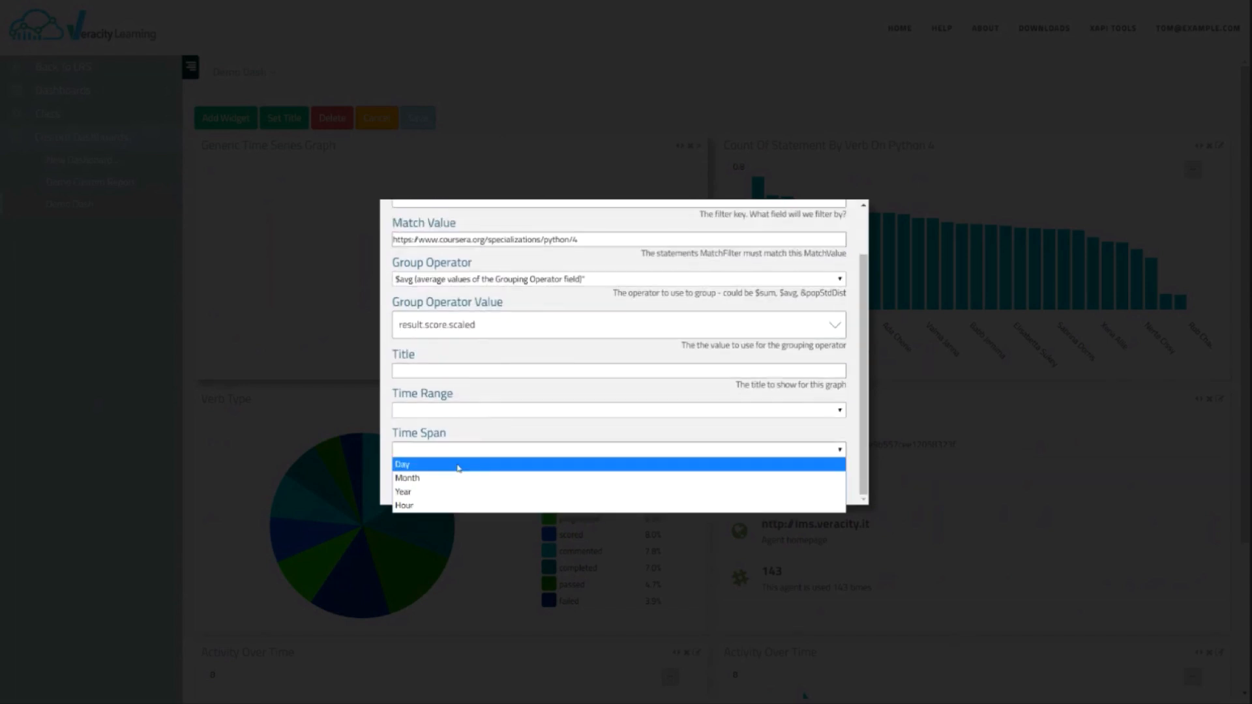
click(464, 465)
scroll(603, 461, up, 2)
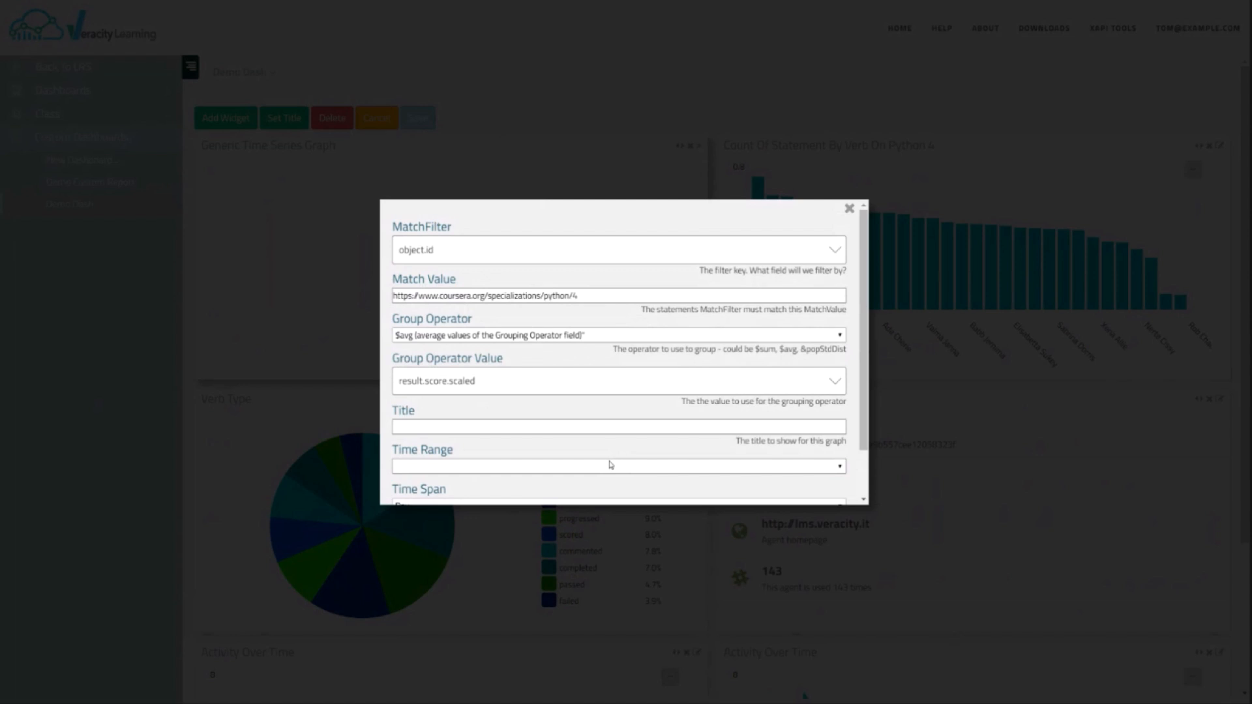
scroll(609, 420, down, 2)
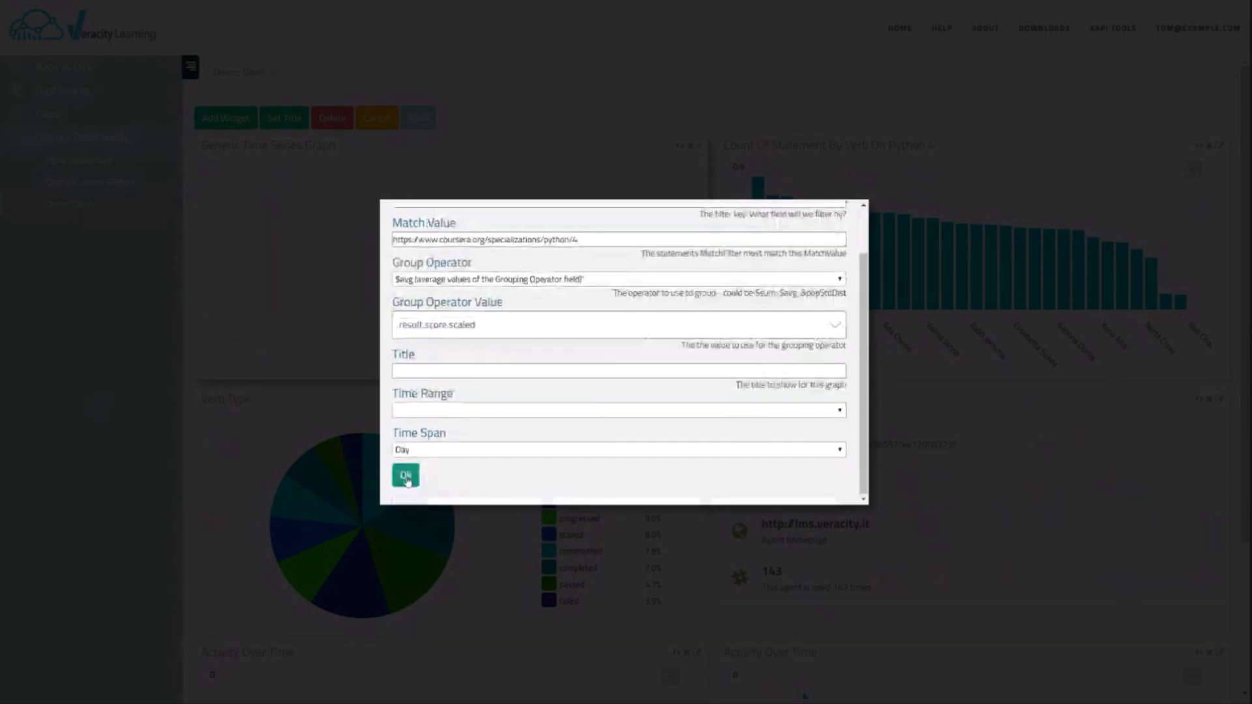
click(406, 476)
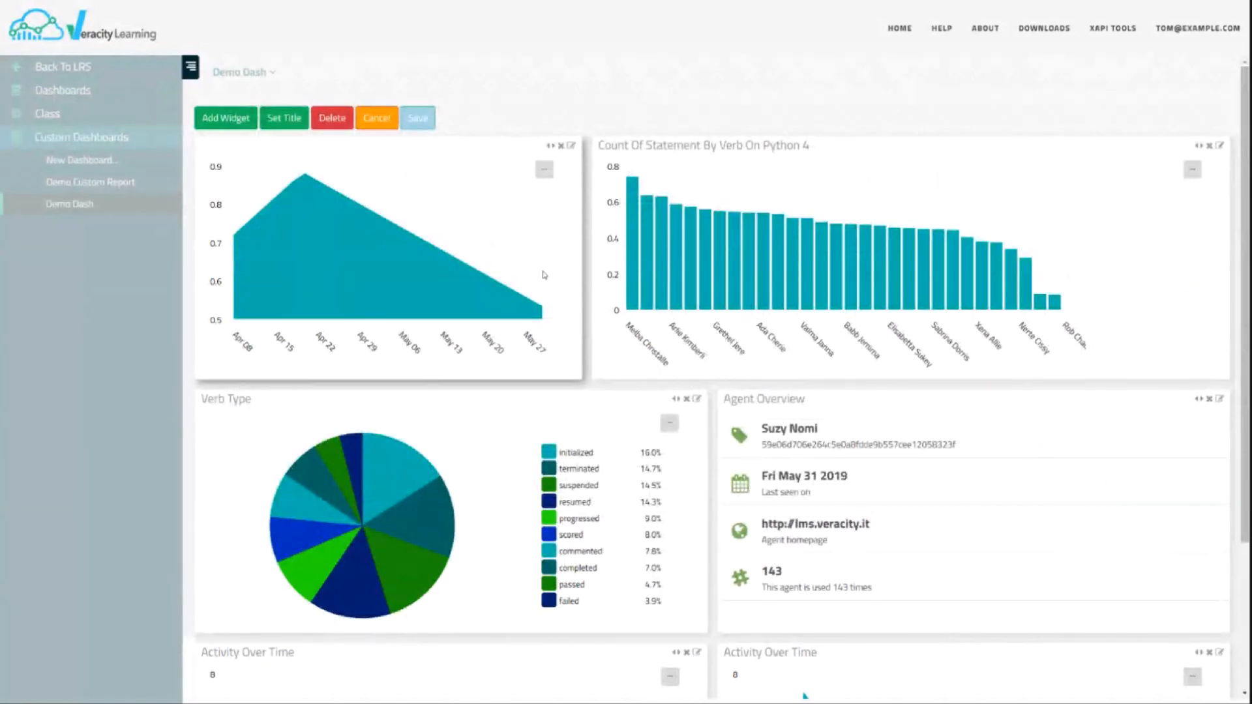
Reopen the time series graph's settings, change the Time Span to Hour, and apply the change.
click(571, 146)
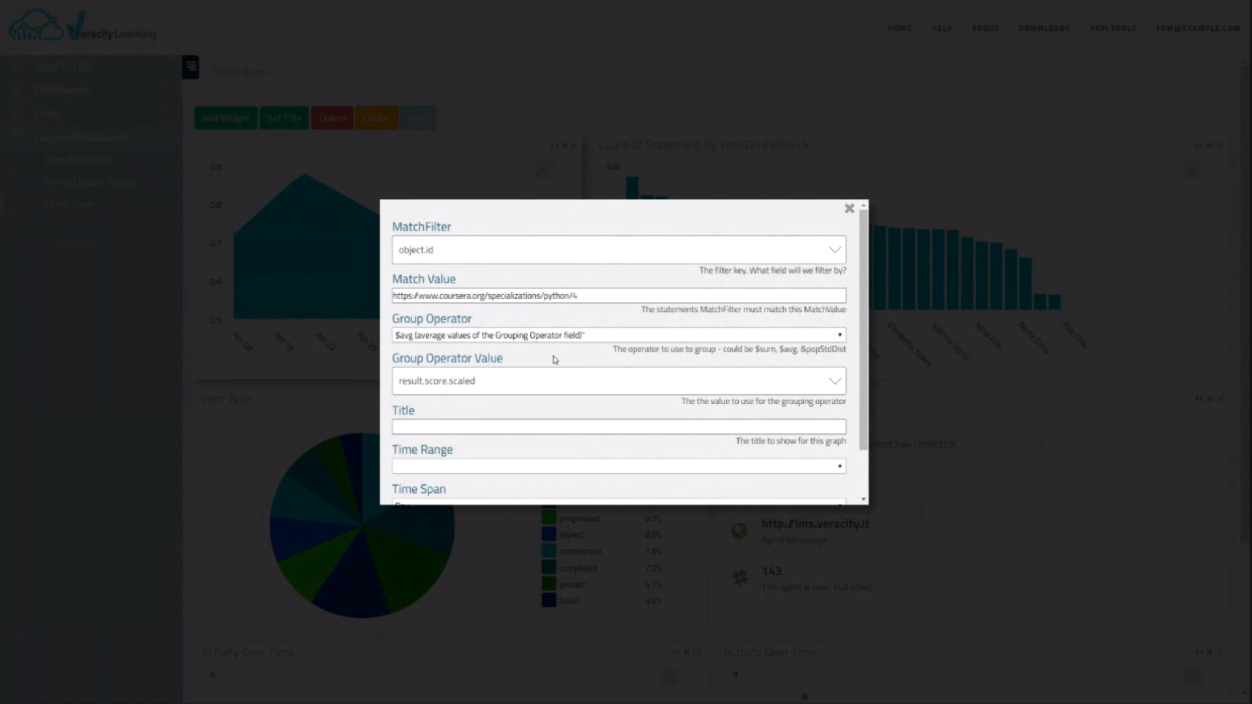
scroll(545, 397, down, 1)
click(456, 450)
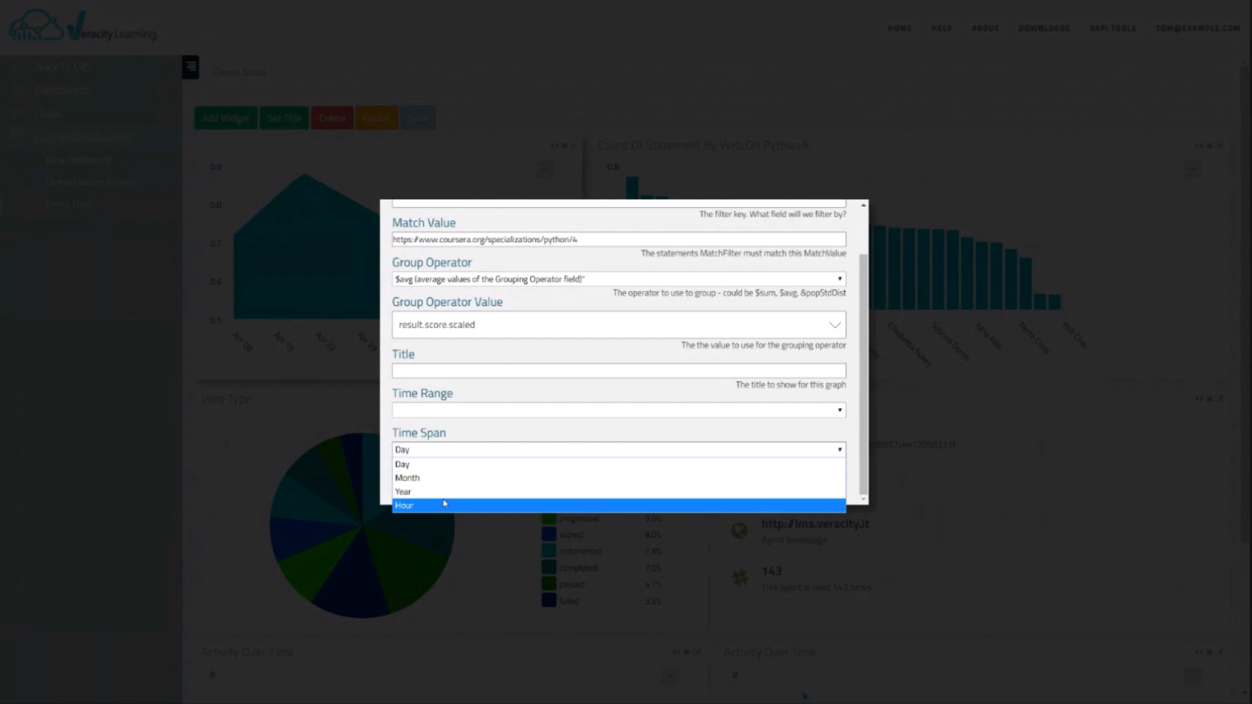
click(444, 504)
click(406, 476)
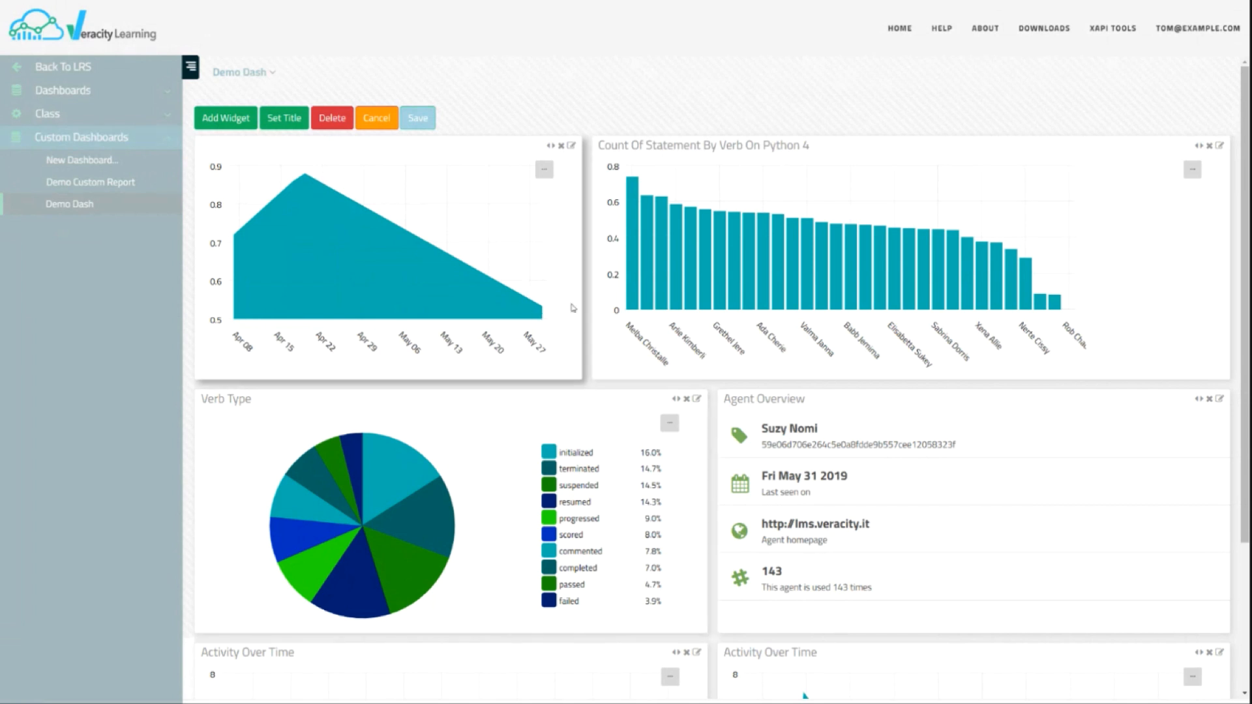
mouse_move(347, 462)
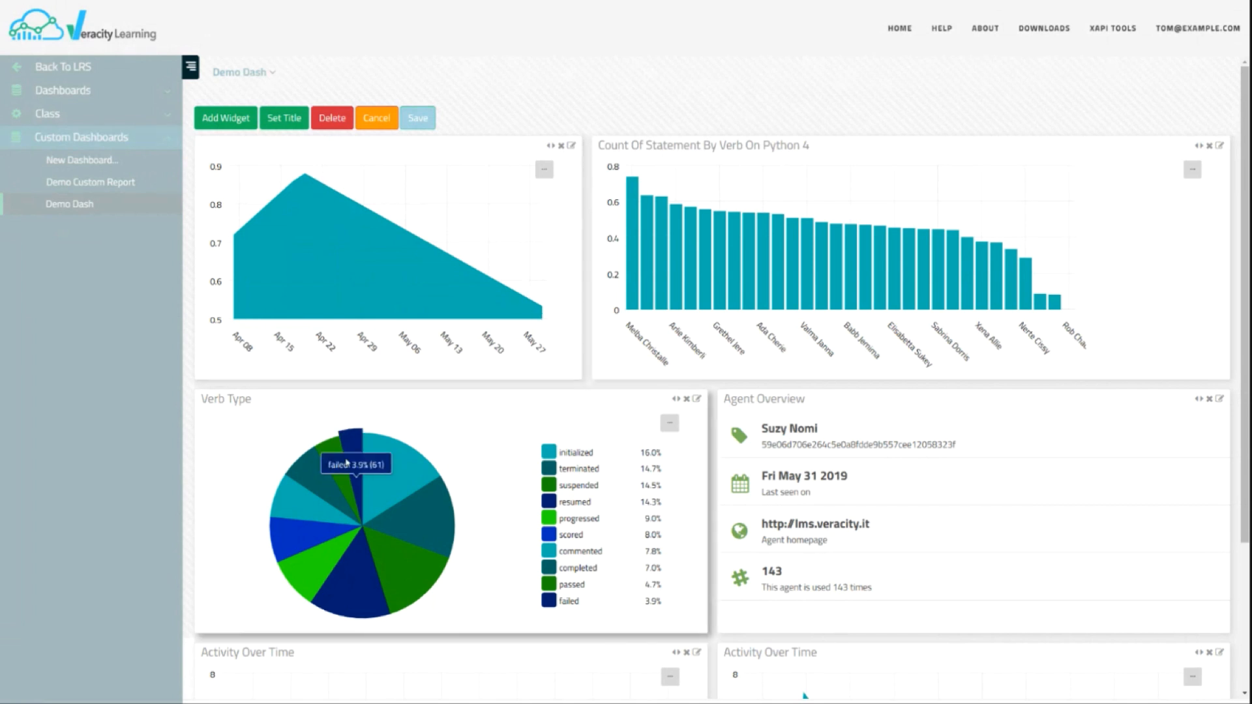
In the time series graph's settings, change the Group Operator to $sum and the Group Operator Value to 1.
click(571, 145)
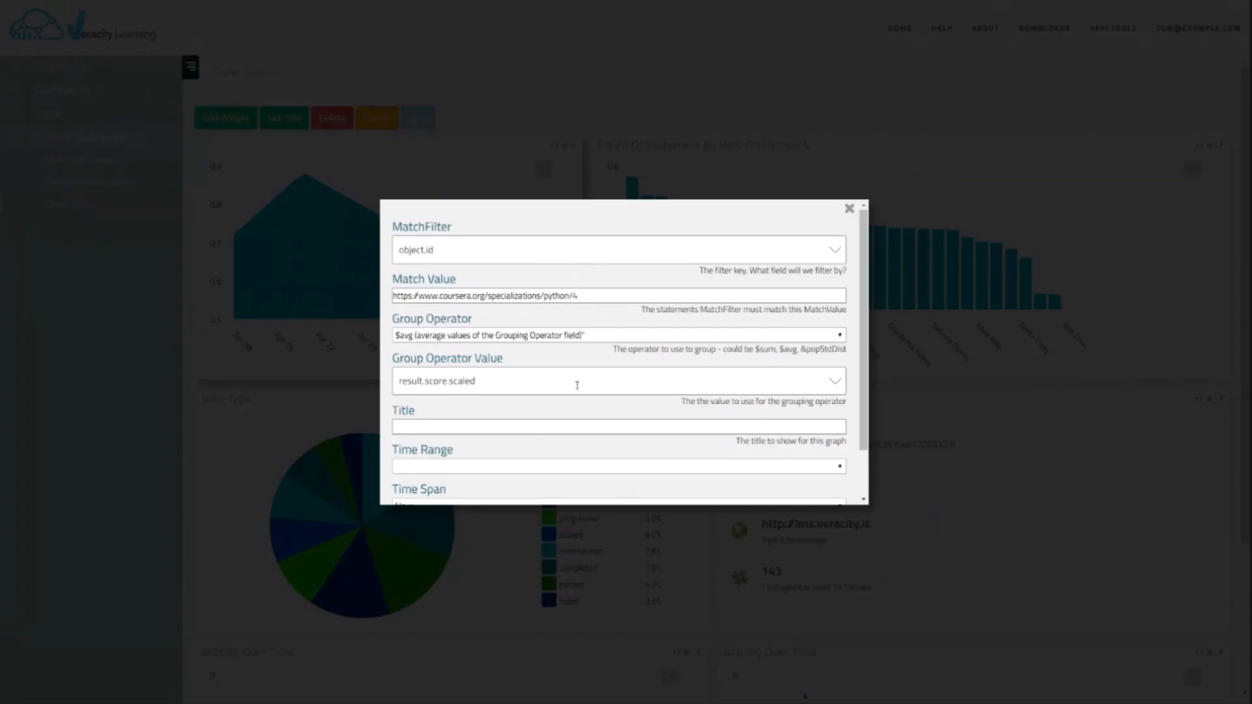
click(582, 334)
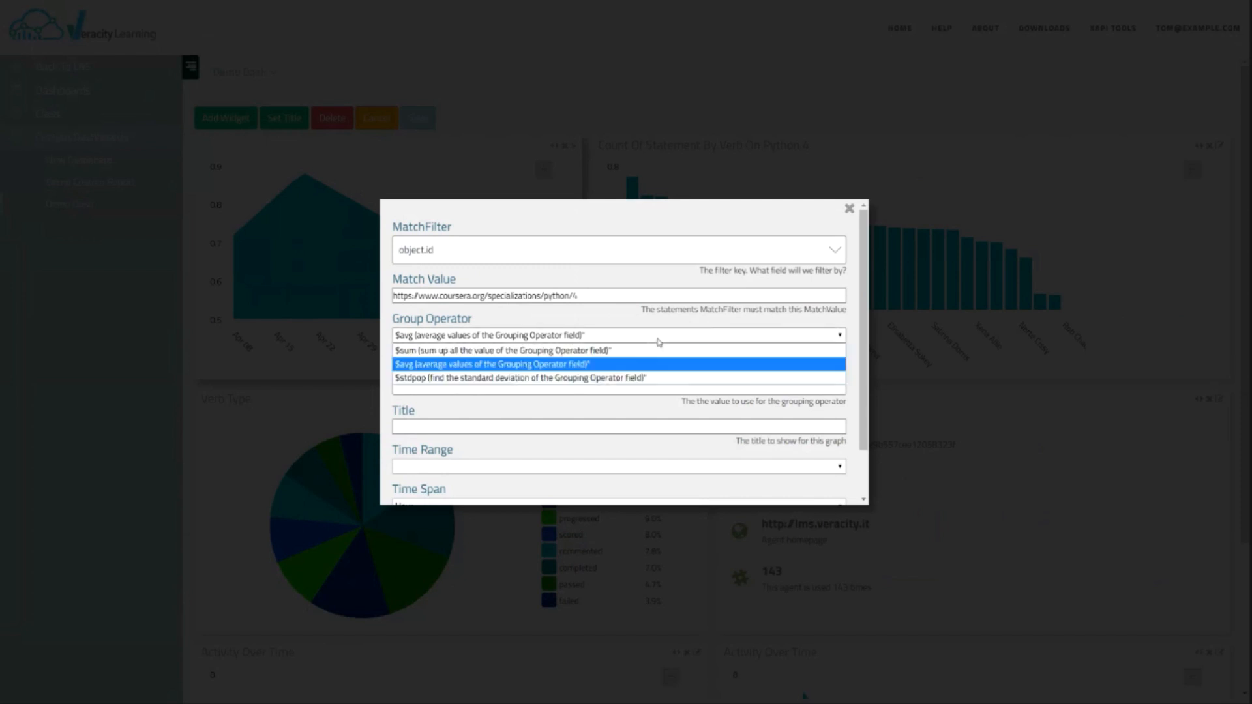
click(600, 351)
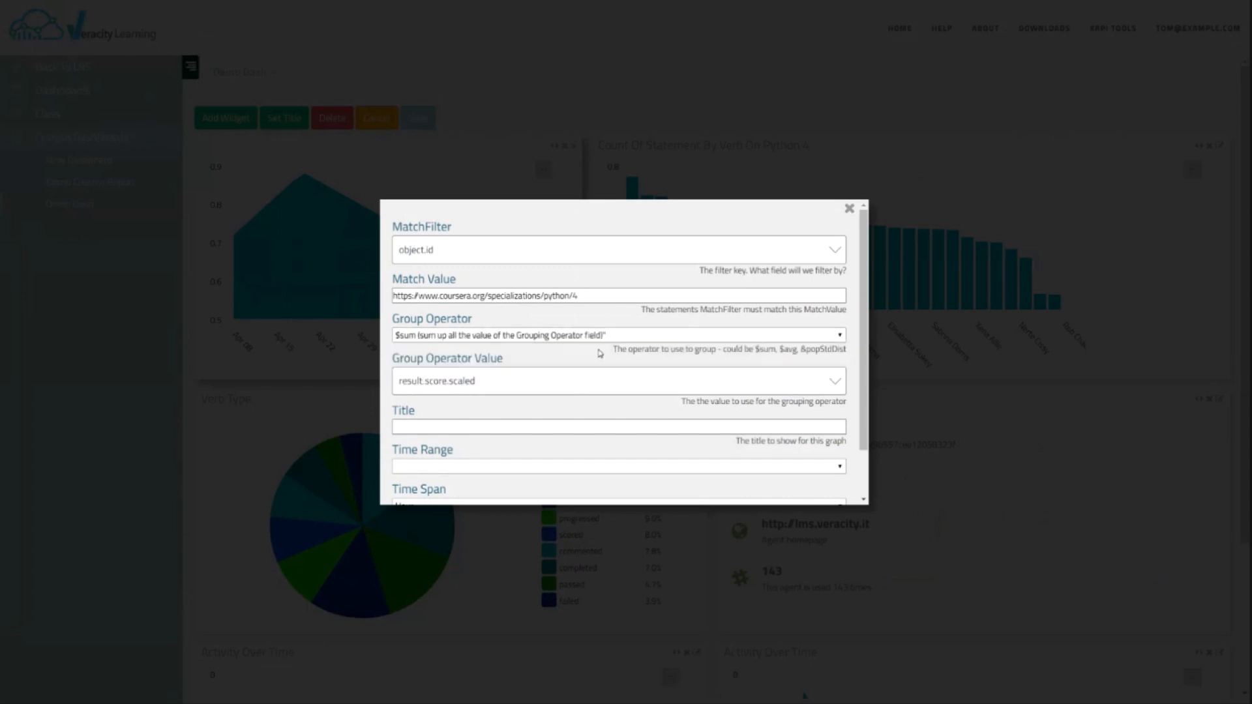
click(490, 387)
click(505, 405)
Set the time series graph's Time Span to Day and apply the widget settings.
scroll(522, 378, down, 2)
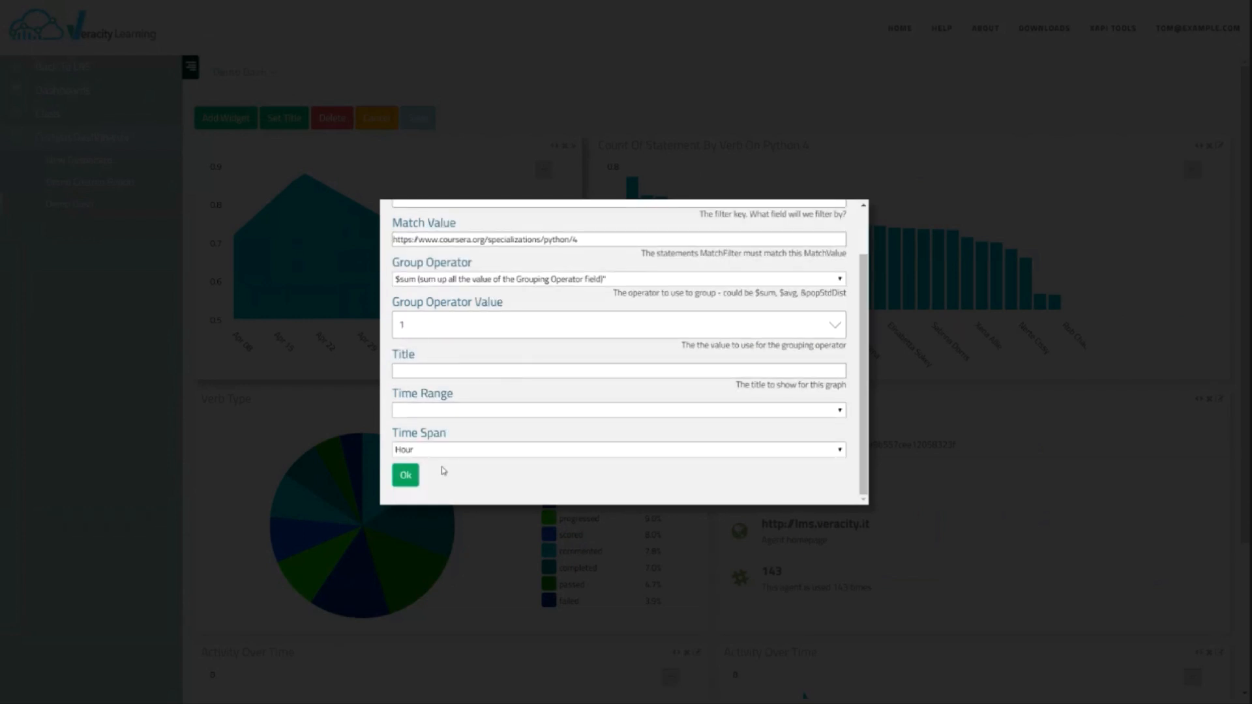
click(469, 450)
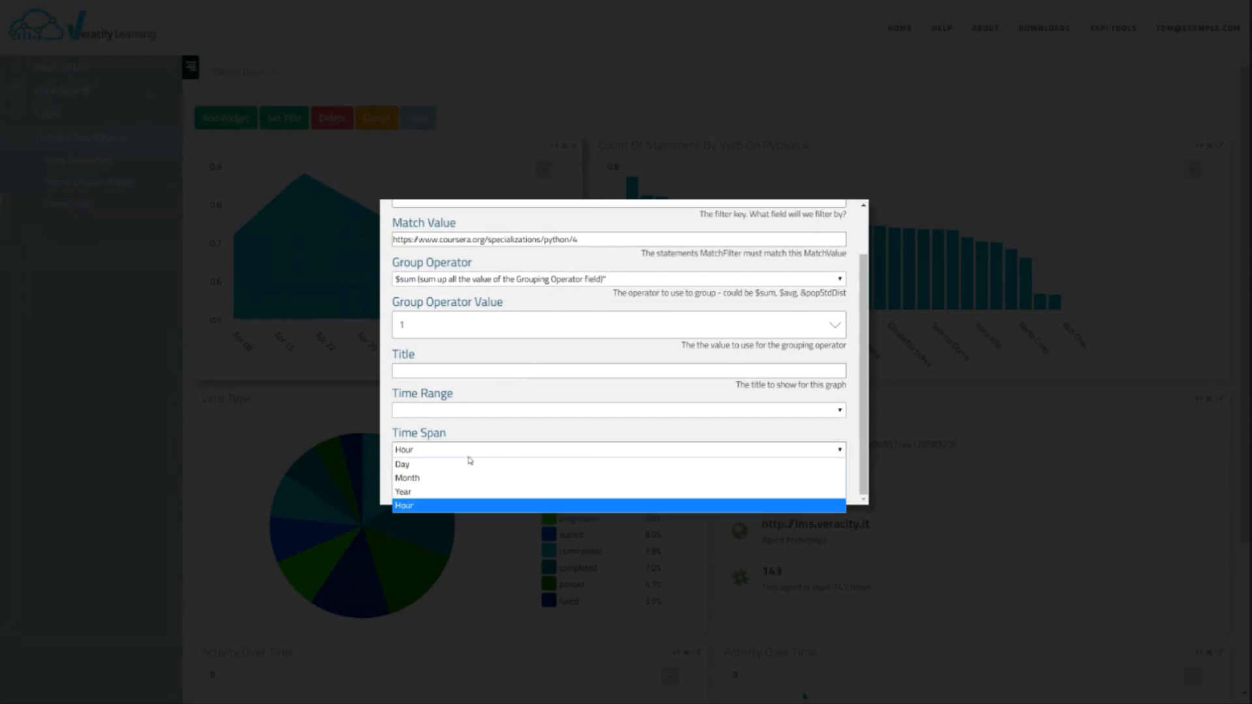
click(468, 464)
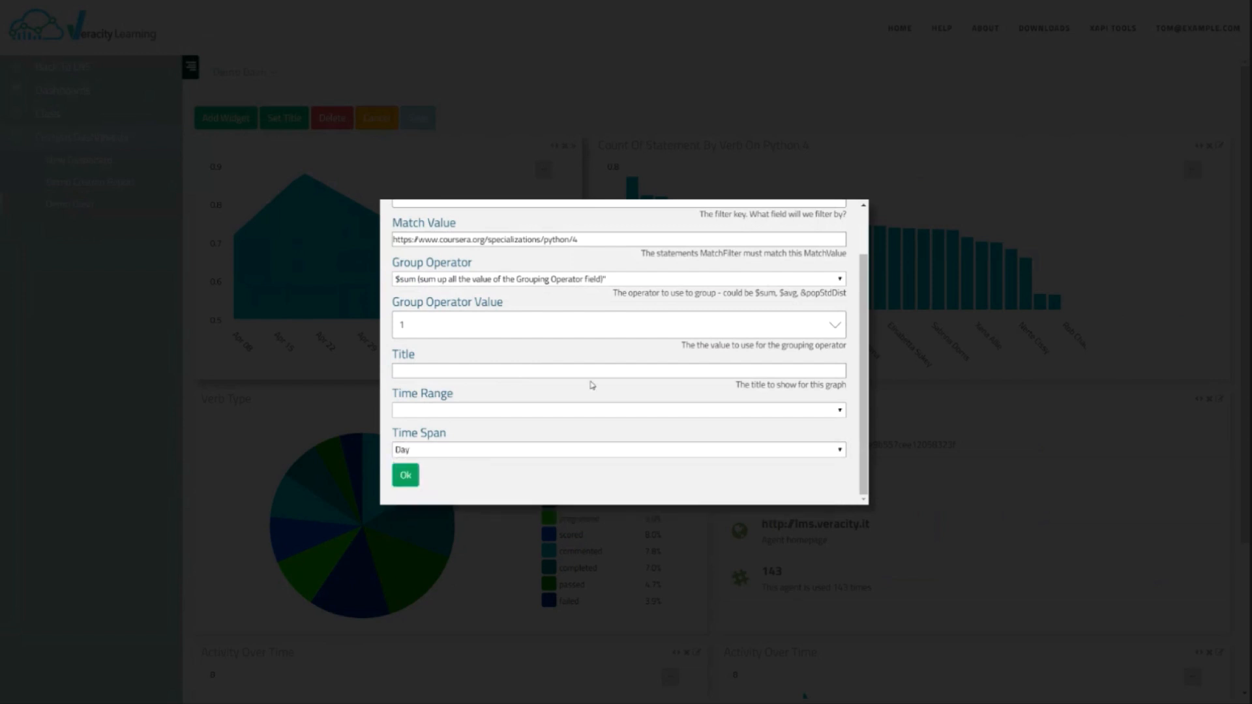
scroll(683, 422, up, 1)
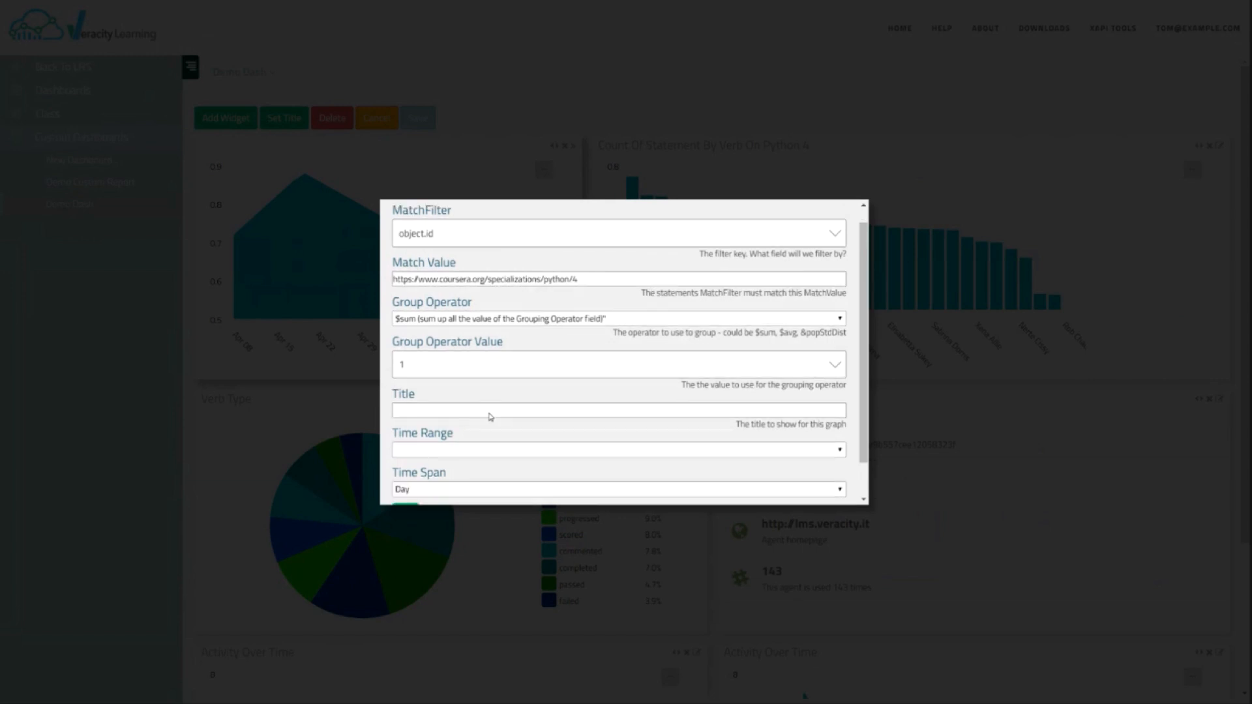
scroll(491, 417, down, 1)
click(404, 475)
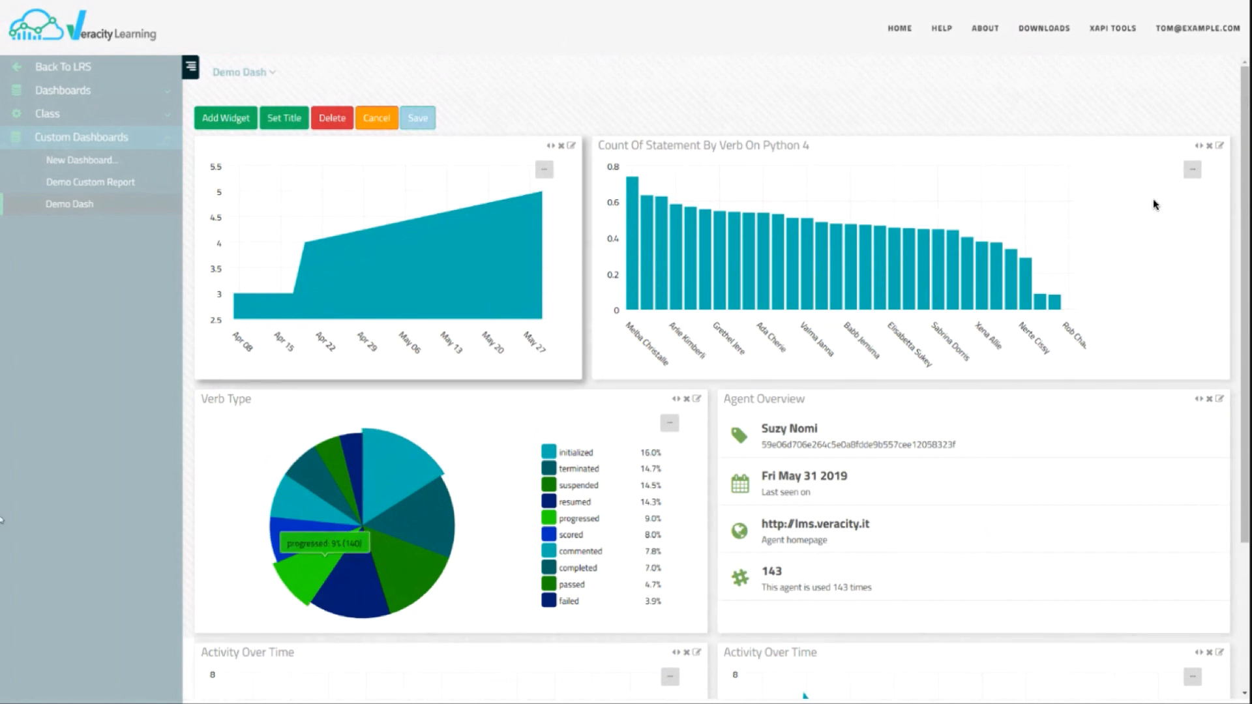
Add an Aggregation Pipeline widget to the dashboard.
click(226, 118)
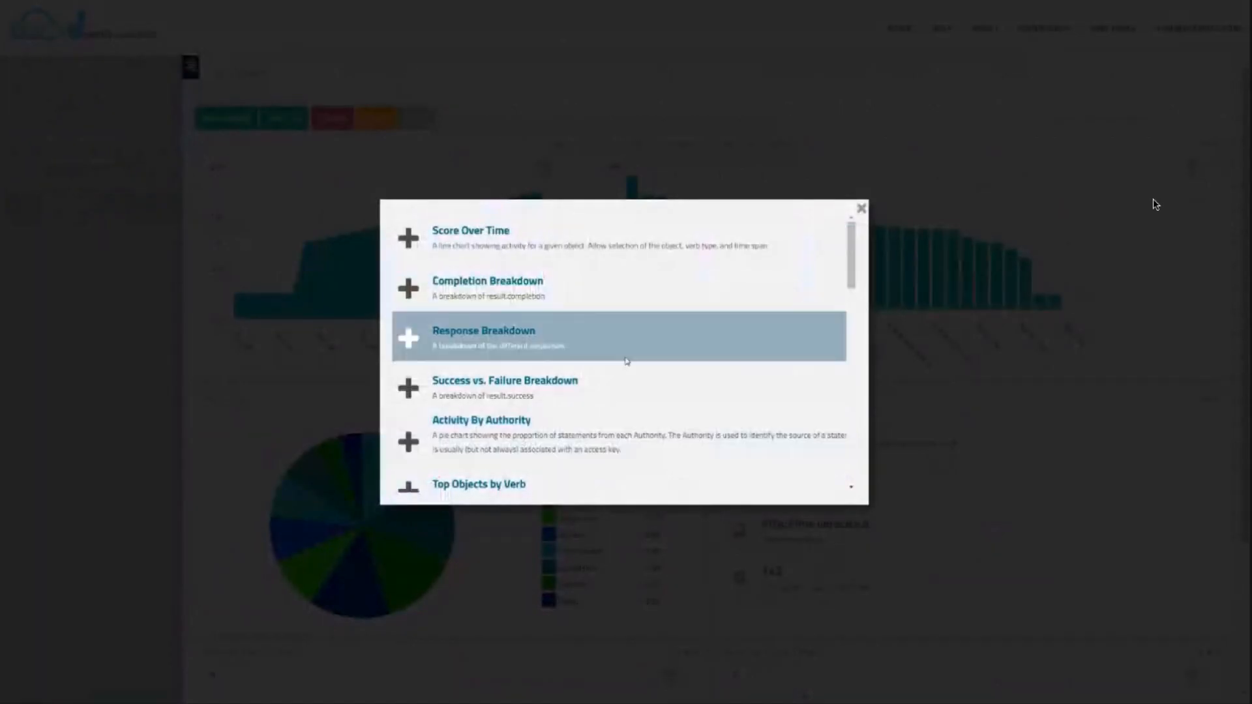
scroll(628, 359, down, 2)
scroll(574, 359, down, 2)
scroll(562, 350, down, 7)
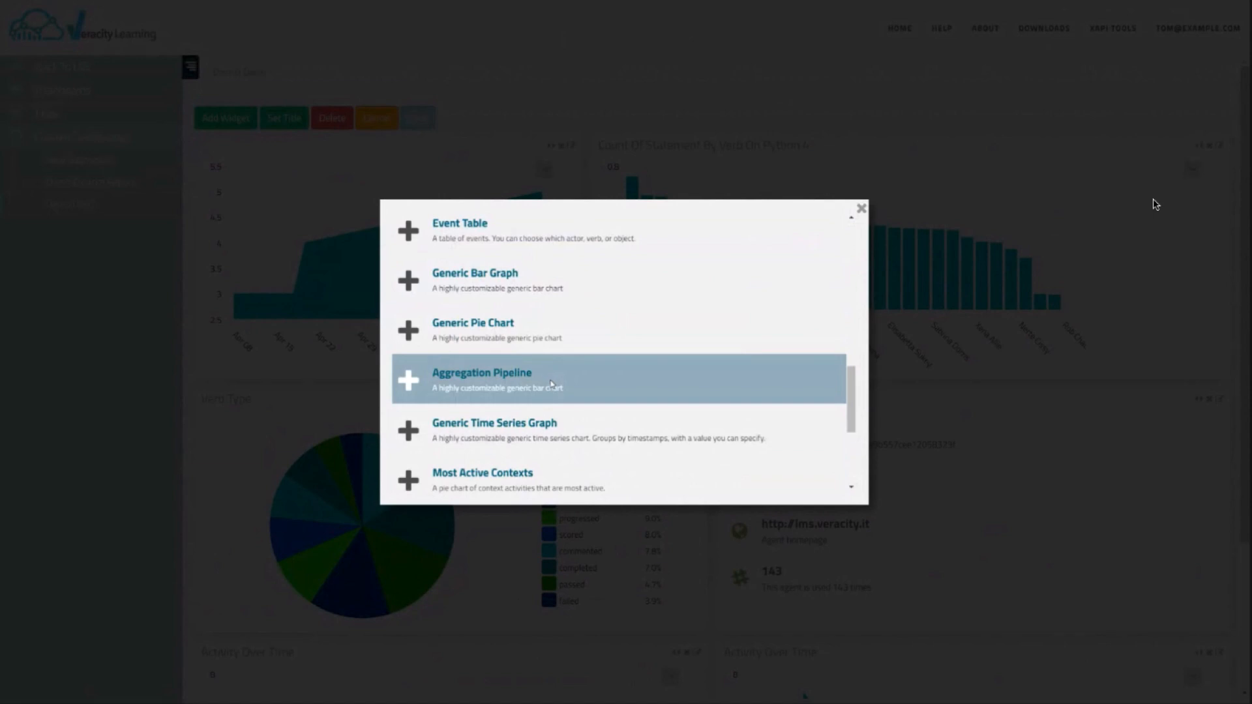
click(502, 373)
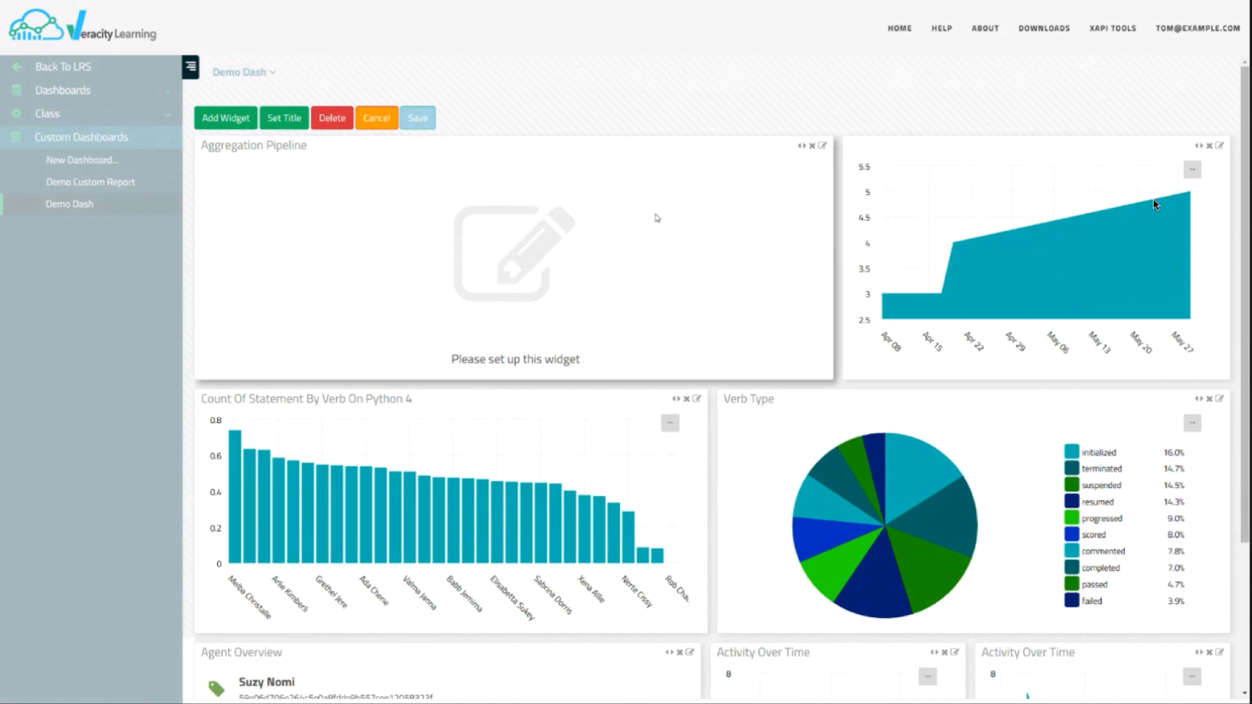
Examine the Aggregation Pipeline widget's settings, including the pipeline and Graph Configuration editors, and close them without entering anything.
click(823, 148)
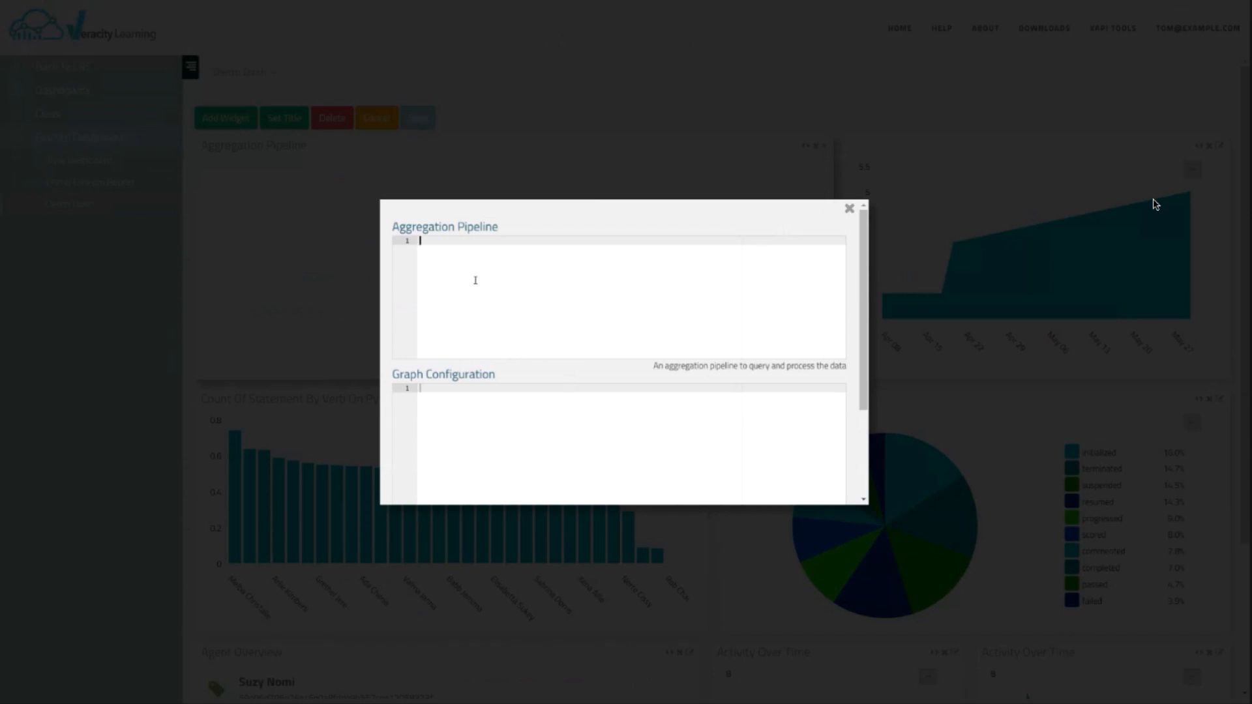
scroll(669, 298, down, 1)
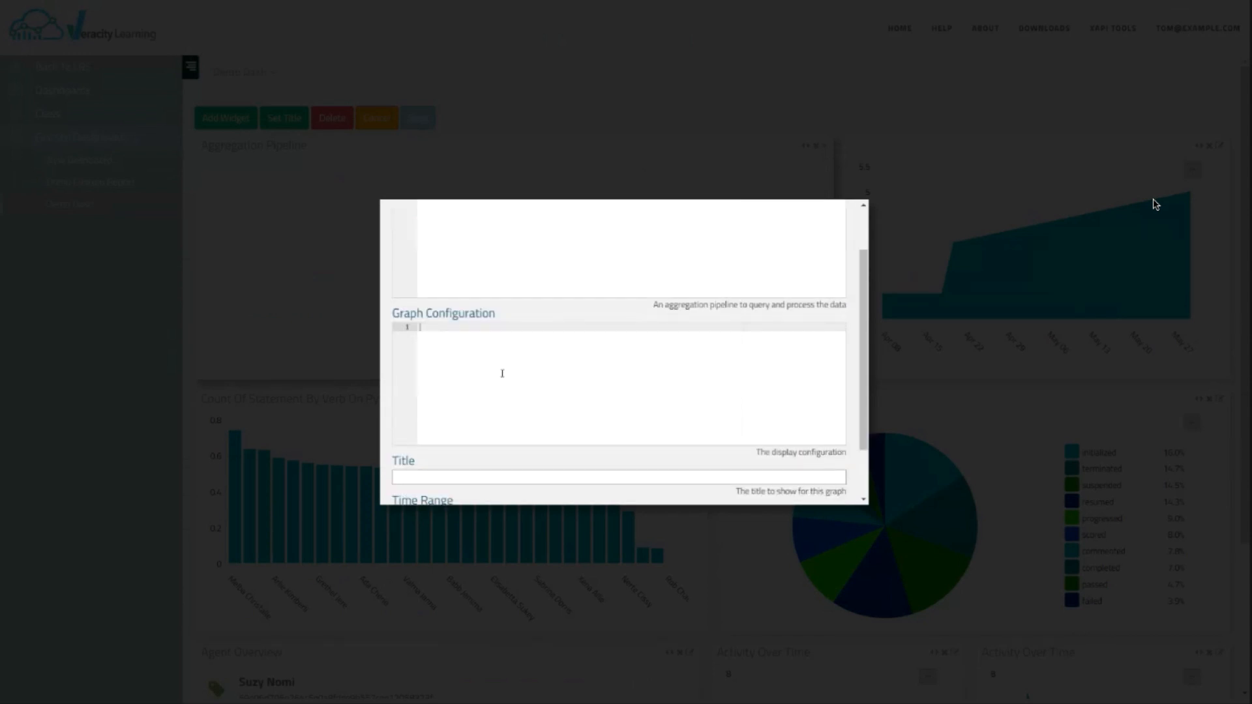
scroll(647, 300, up, 1)
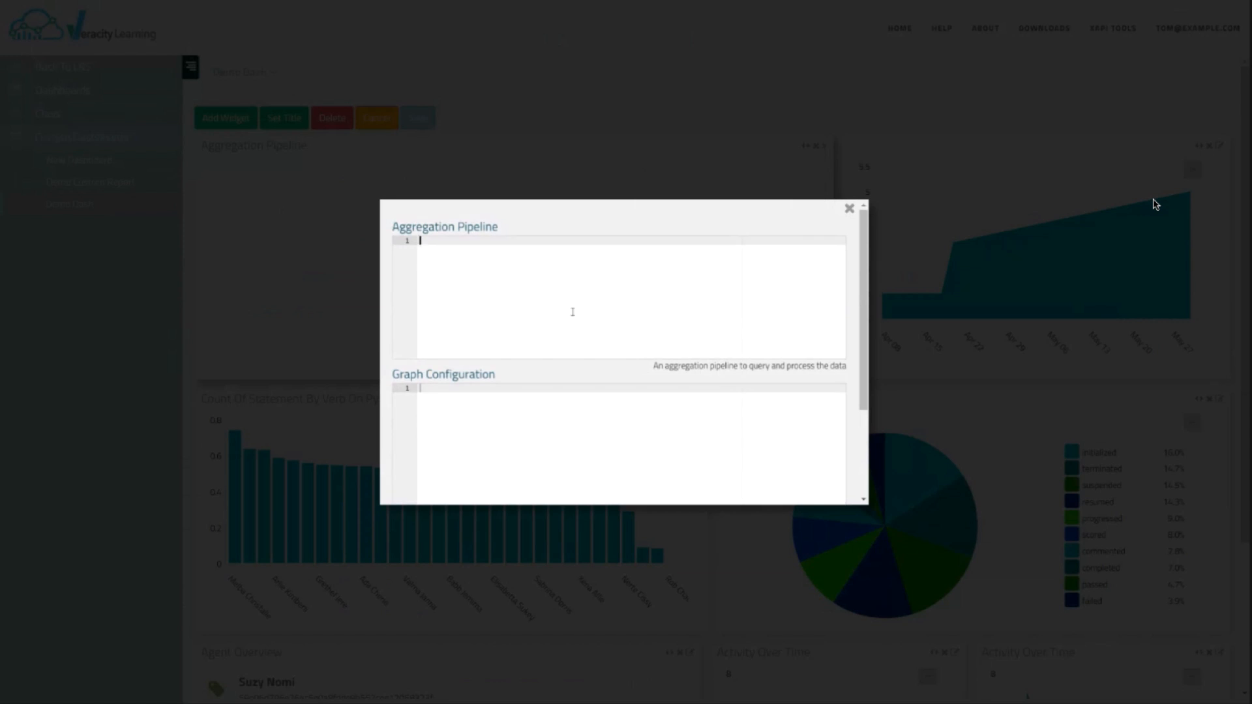
scroll(522, 359, down, 2)
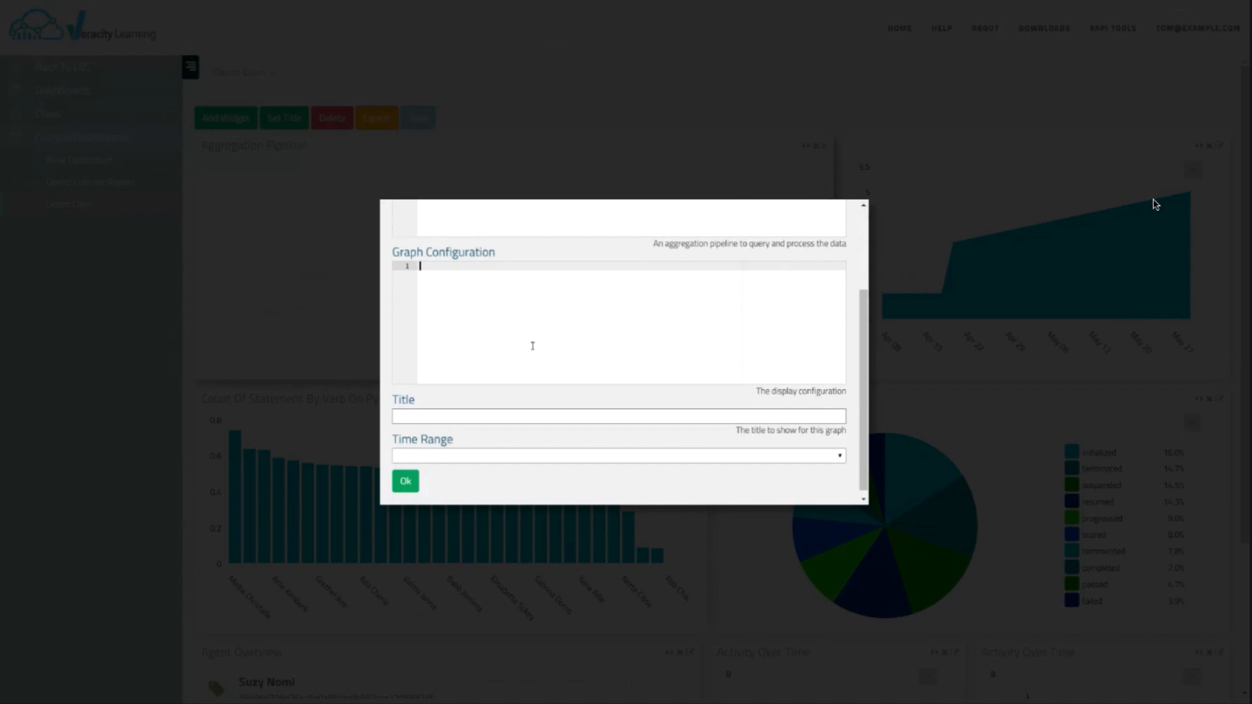
scroll(480, 333, up, 2)
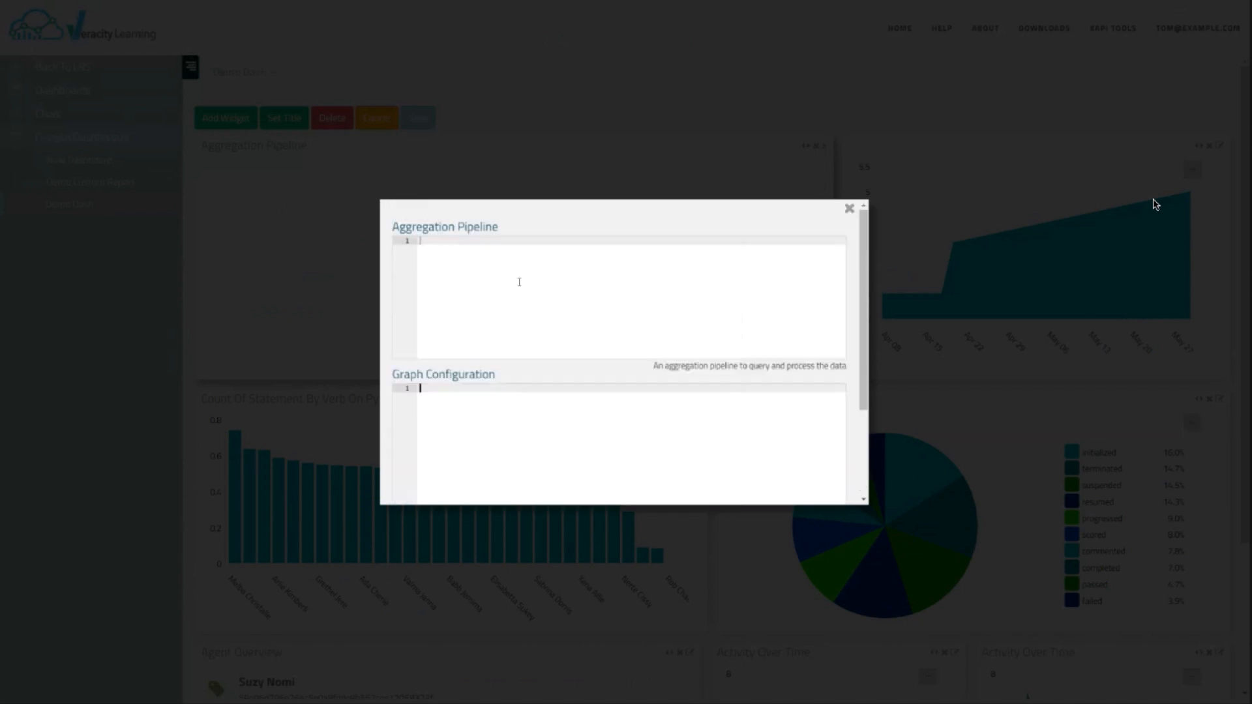
scroll(472, 402, down, 1)
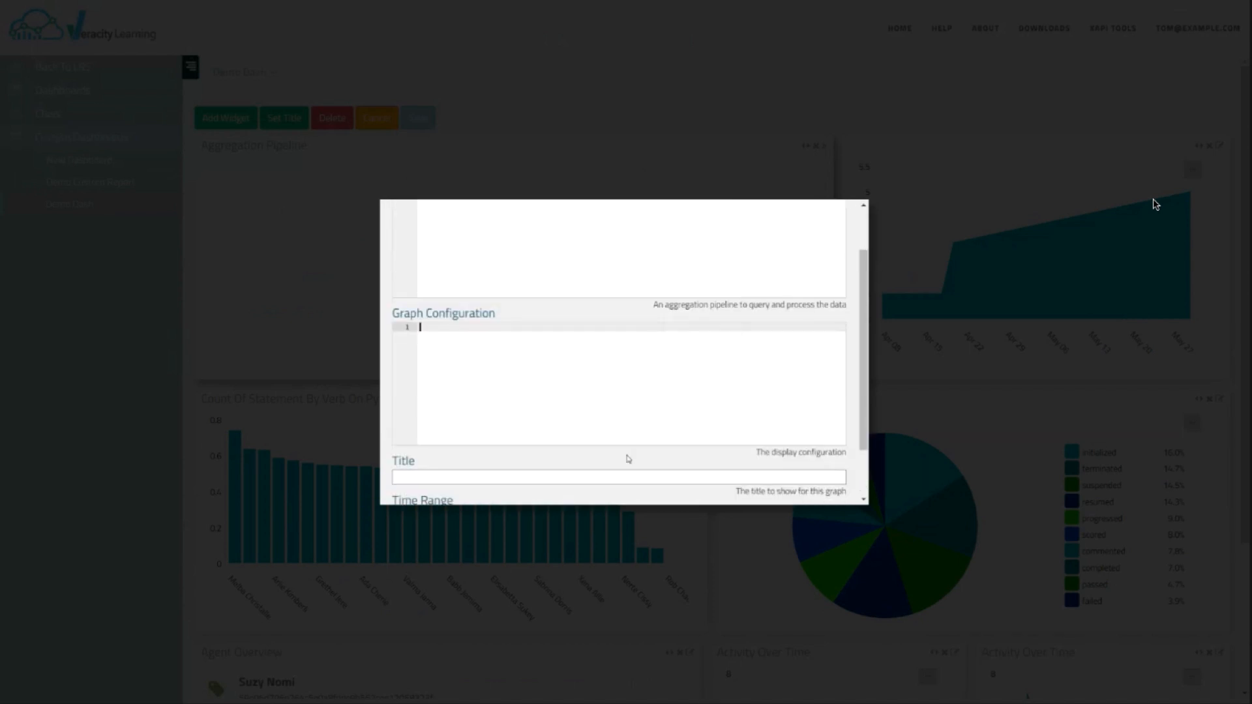
scroll(583, 393, up, 1)
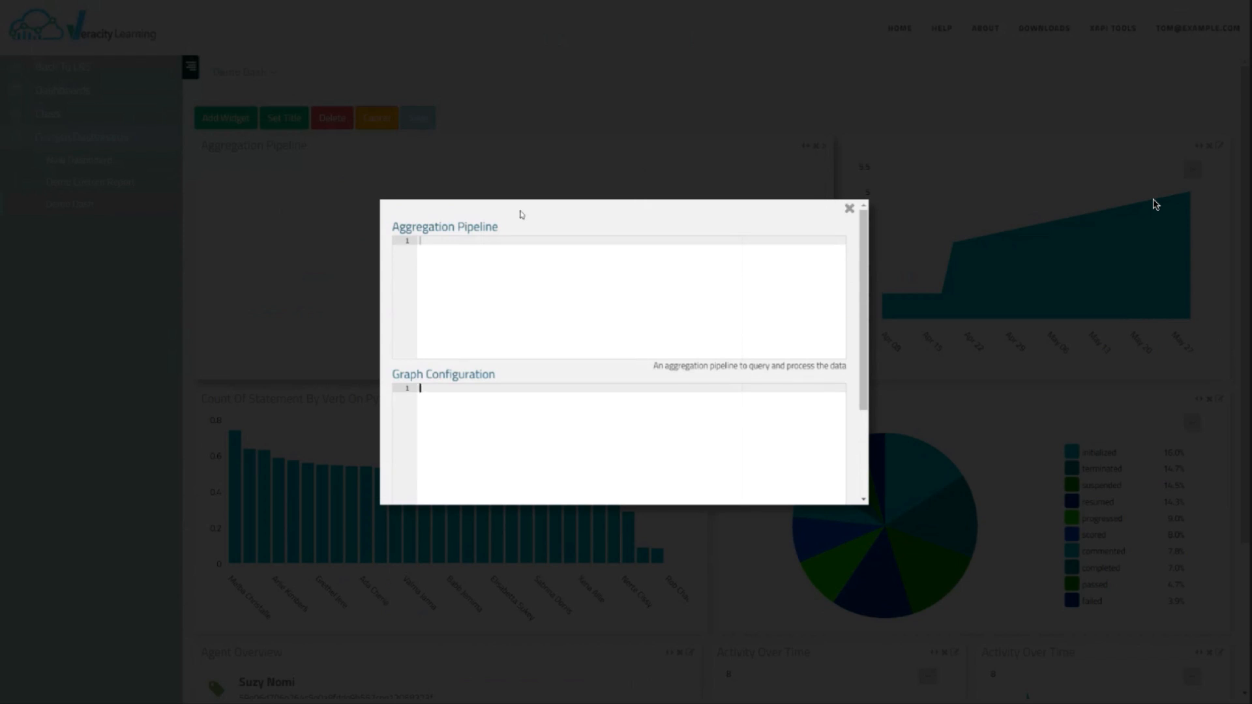
scroll(541, 328, down, 1)
scroll(783, 260, up, 1)
click(849, 209)
Open the Custom Dashboards section of the user manual.
click(942, 28)
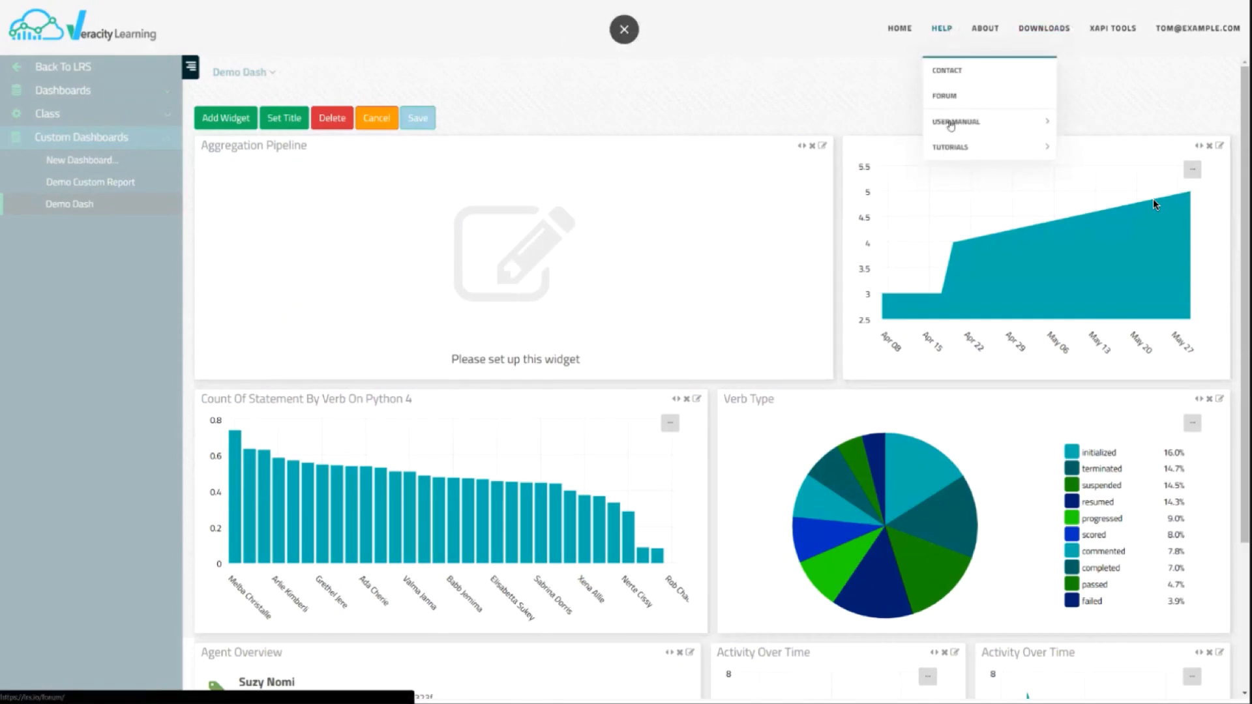
mouse_move(960, 125)
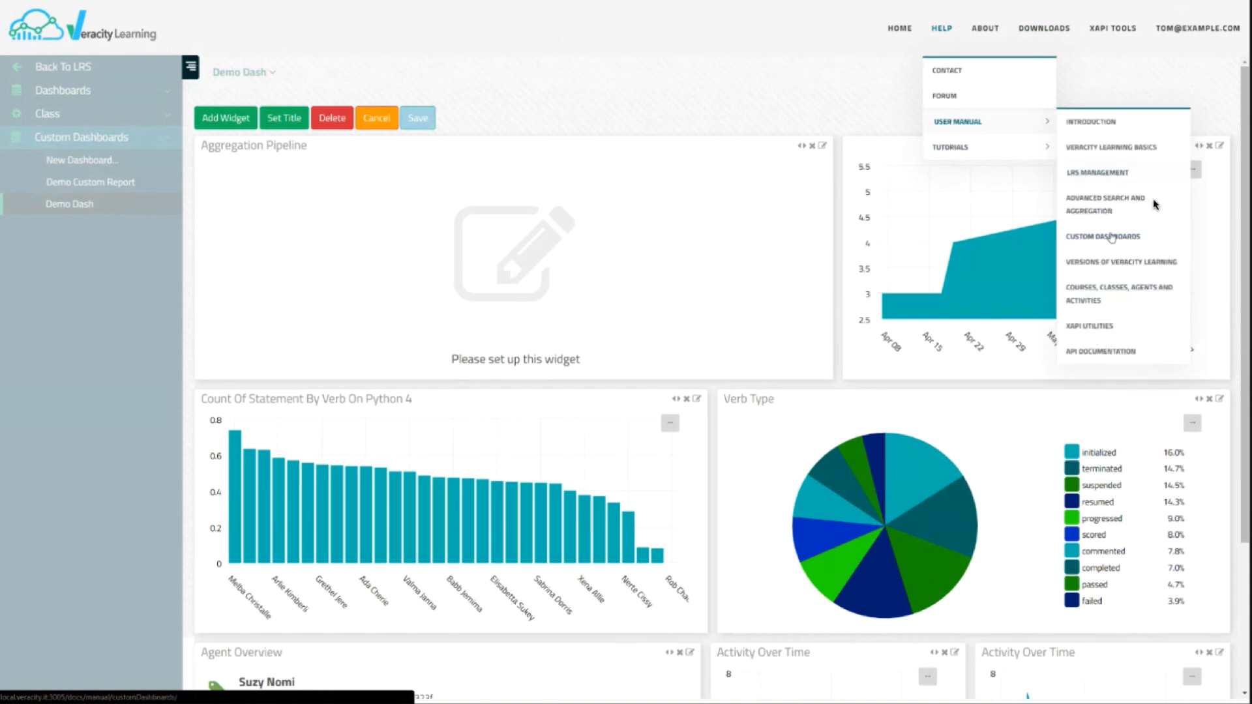
click(1107, 240)
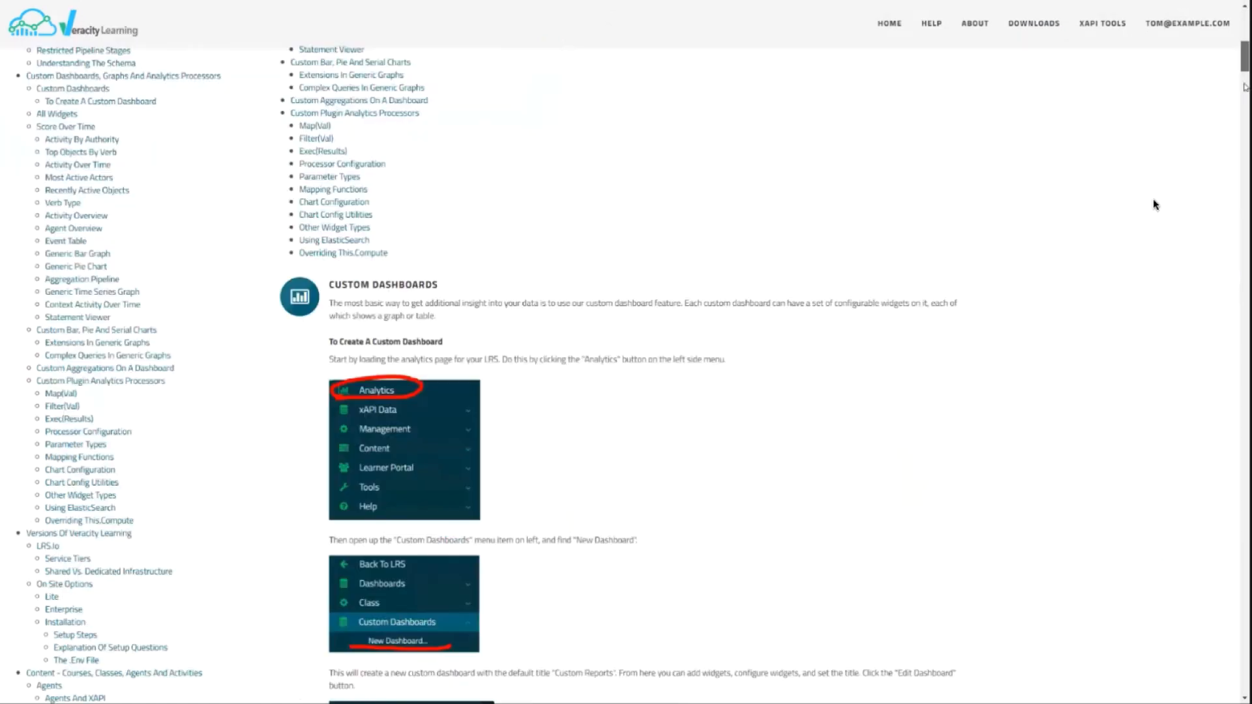
Read through the manual's Graph Configuration examples, from the chart constructors to the multi-series pie chart and the JSON format references.
drag(1245, 85, 1225, 345)
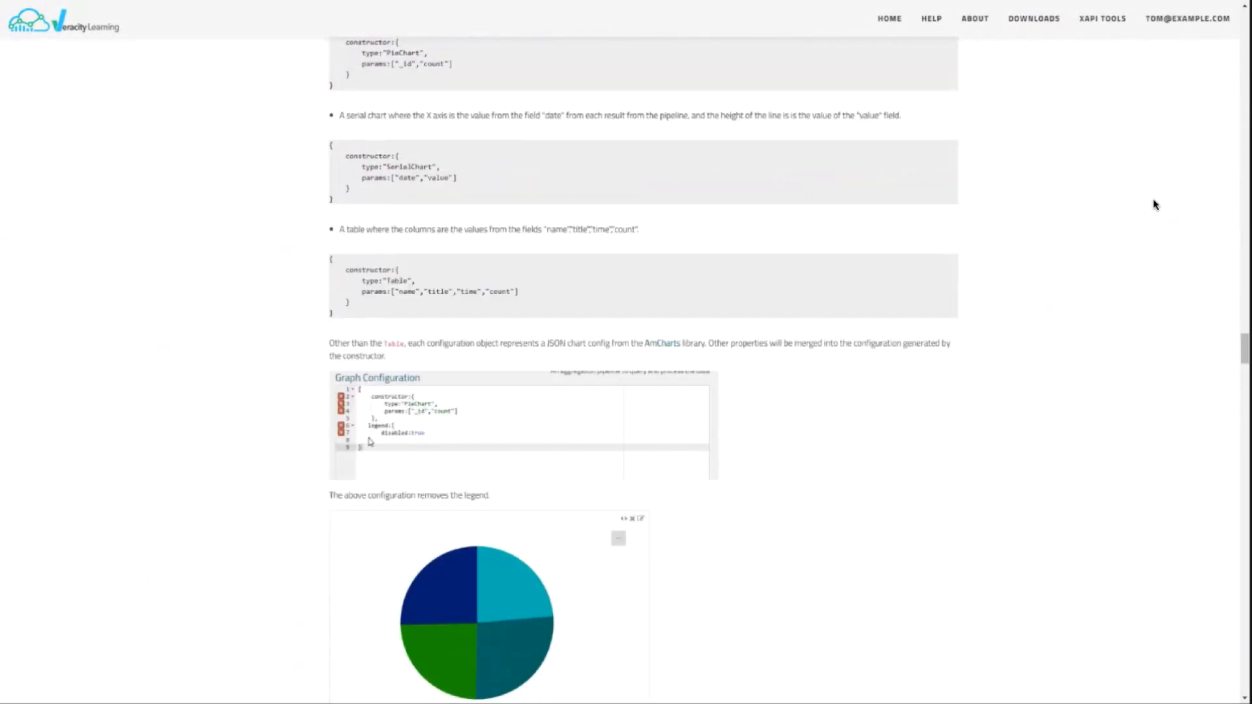
scroll(441, 534, down, 2)
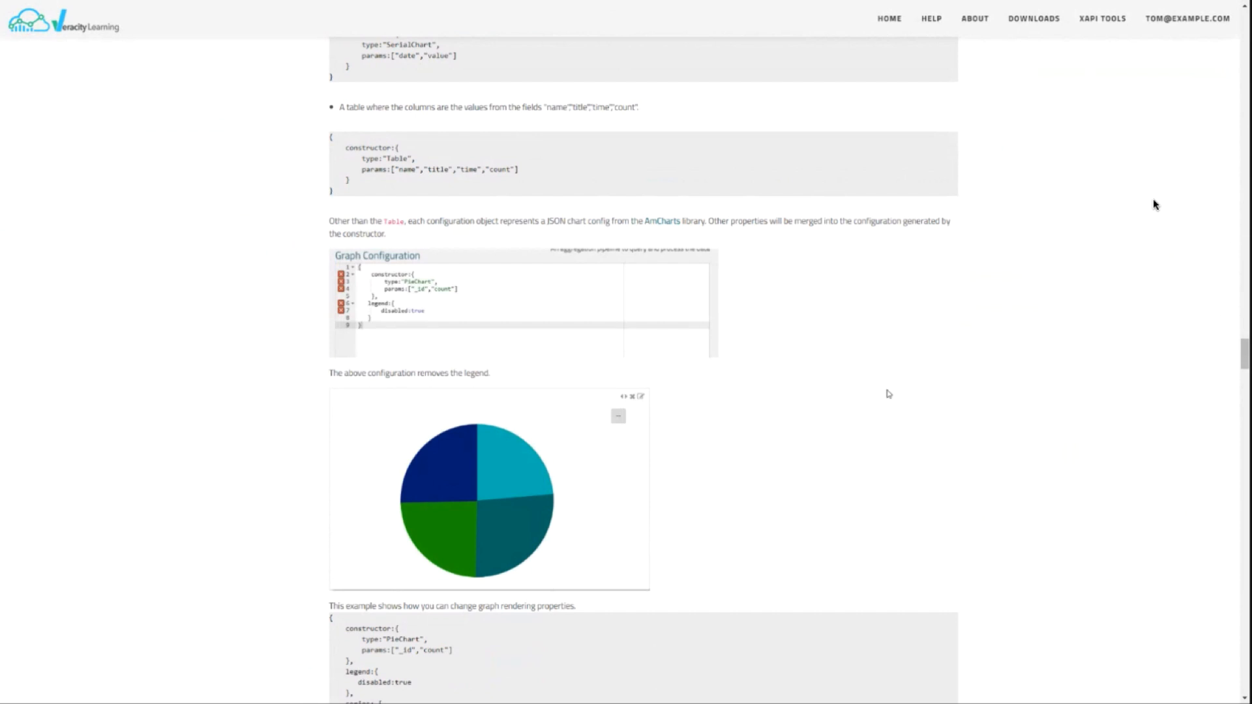
scroll(403, 404, down, 5)
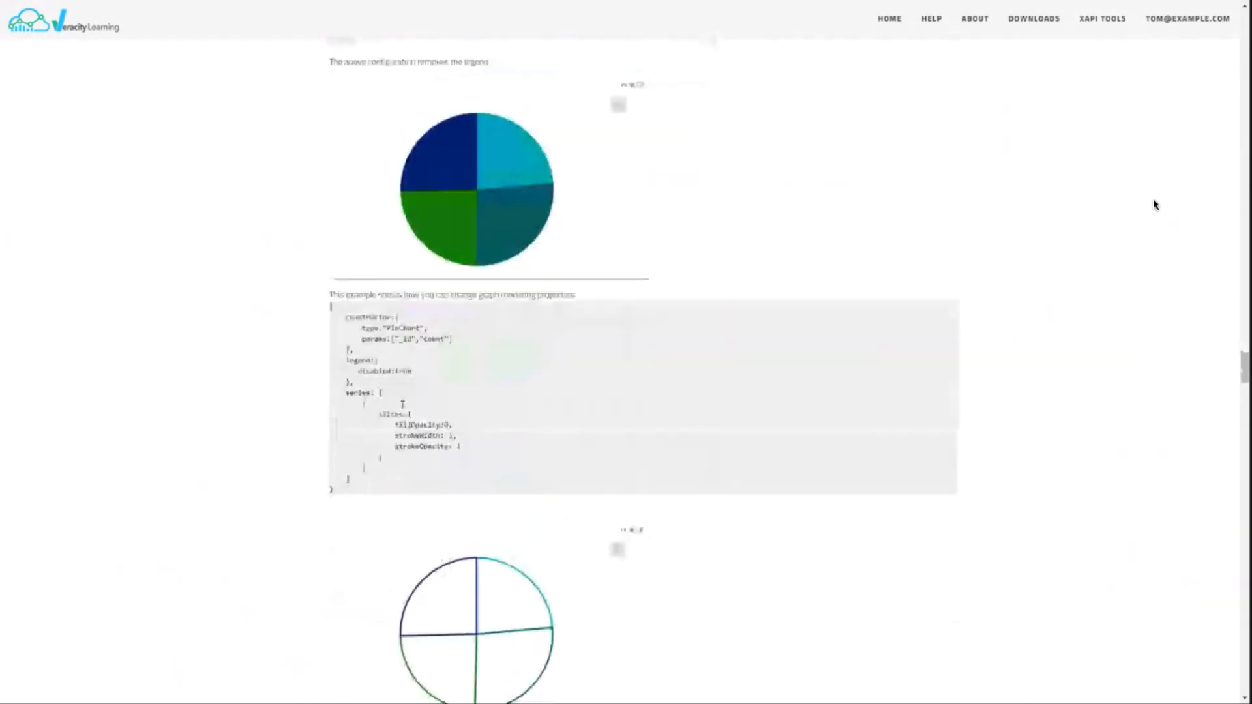
scroll(402, 404, down, 10)
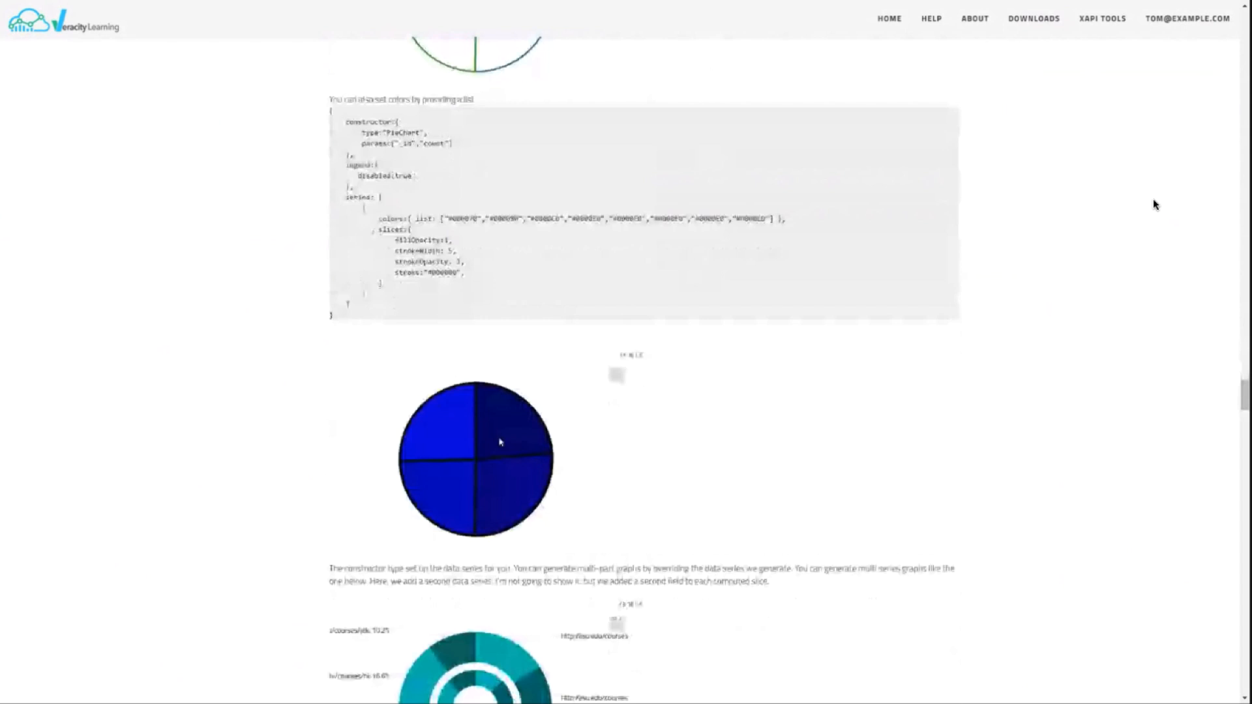
scroll(500, 442, down, 4)
scroll(480, 470, down, 3)
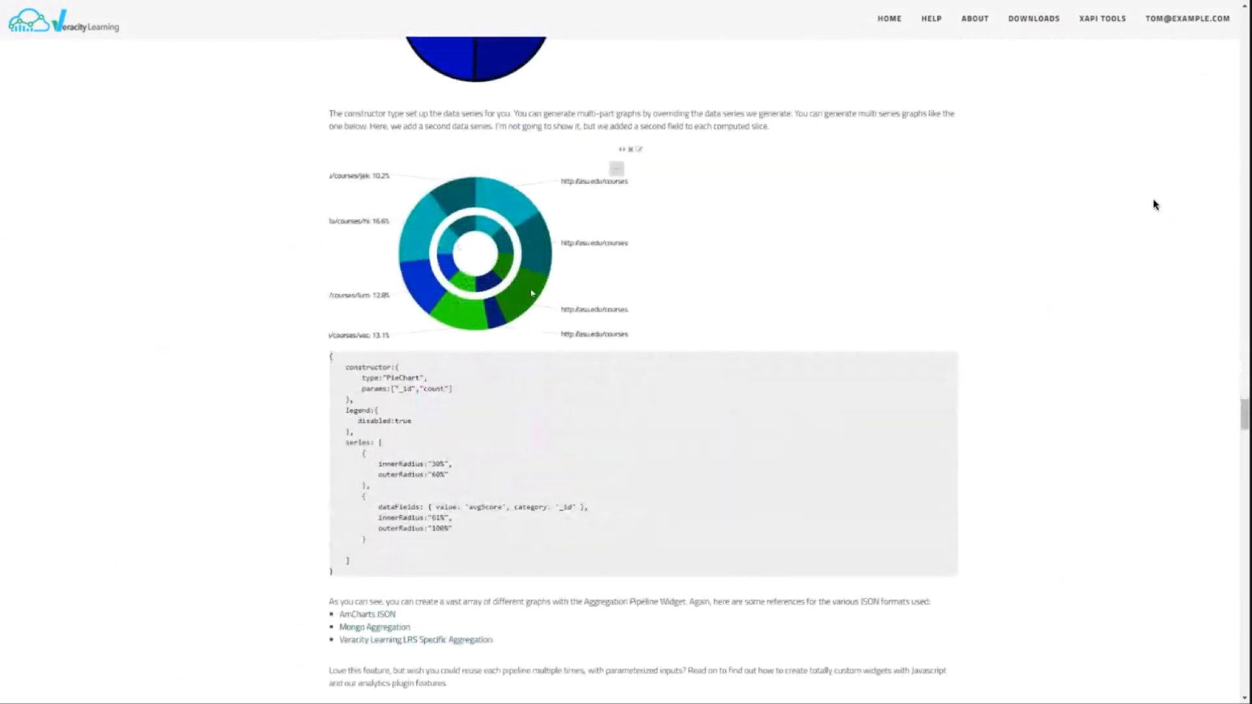
scroll(532, 293, down, 2)
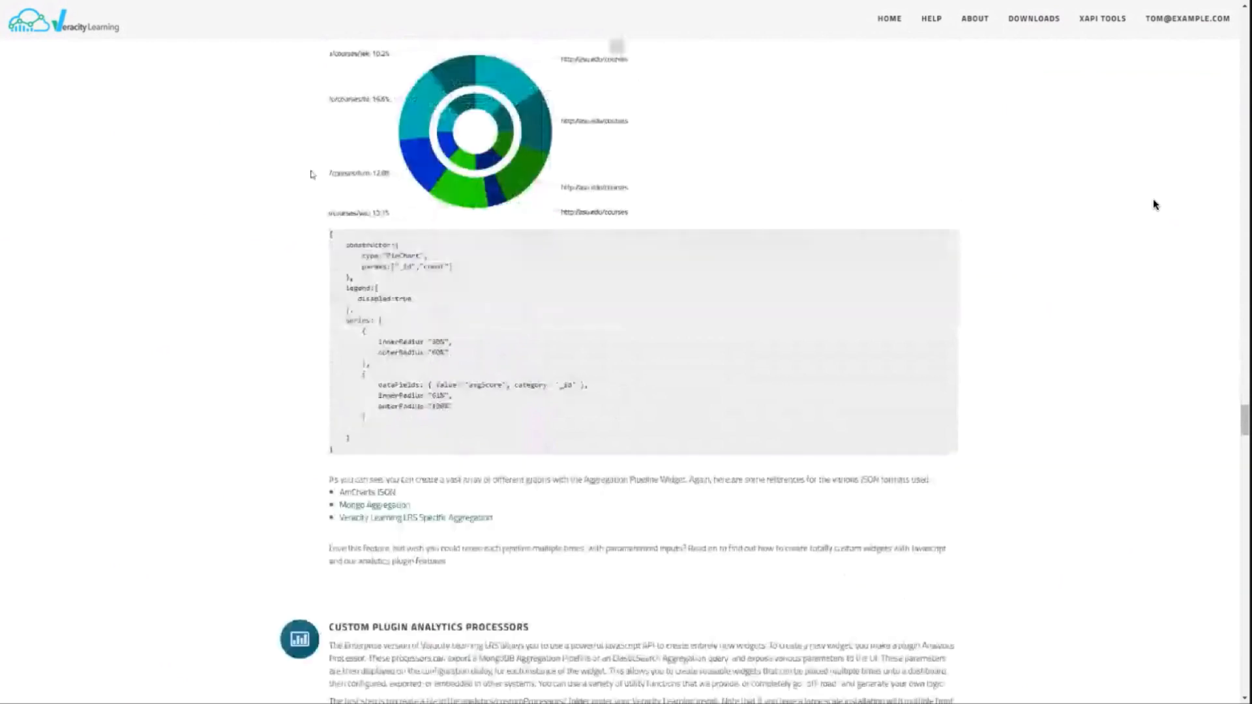
scroll(312, 174, down, 3)
scroll(468, 193, up, 5)
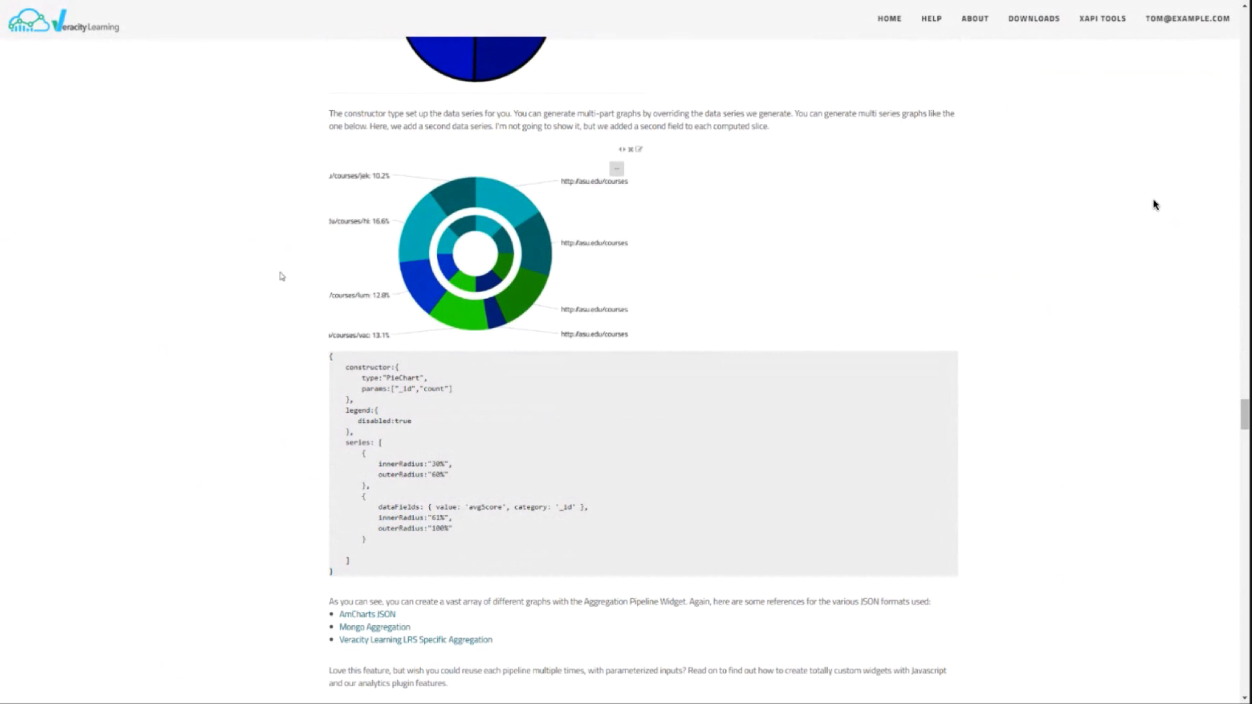
Go back to the manual's pie chart examples for removing the legend and changing graph rendering properties.
scroll(282, 277, up, 15)
drag(341, 275, 495, 433)
click(414, 441)
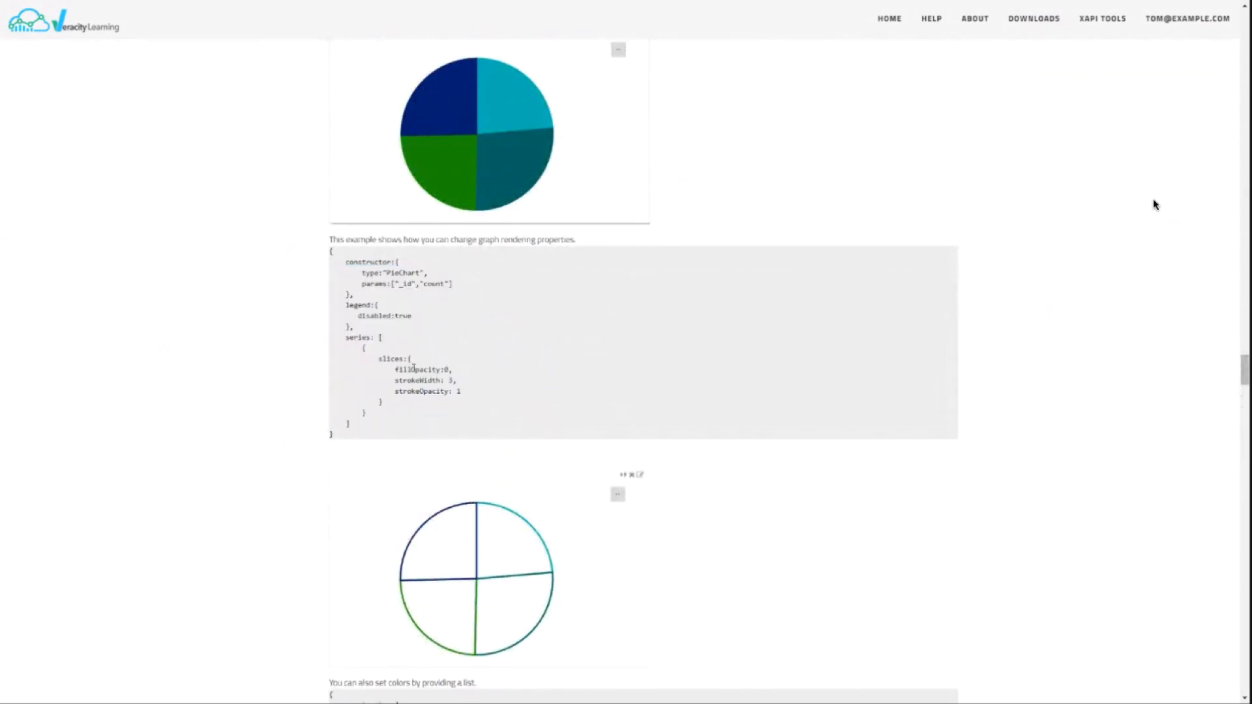
scroll(413, 368, down, 1)
scroll(503, 394, up, 7)
scroll(414, 428, down, 7)
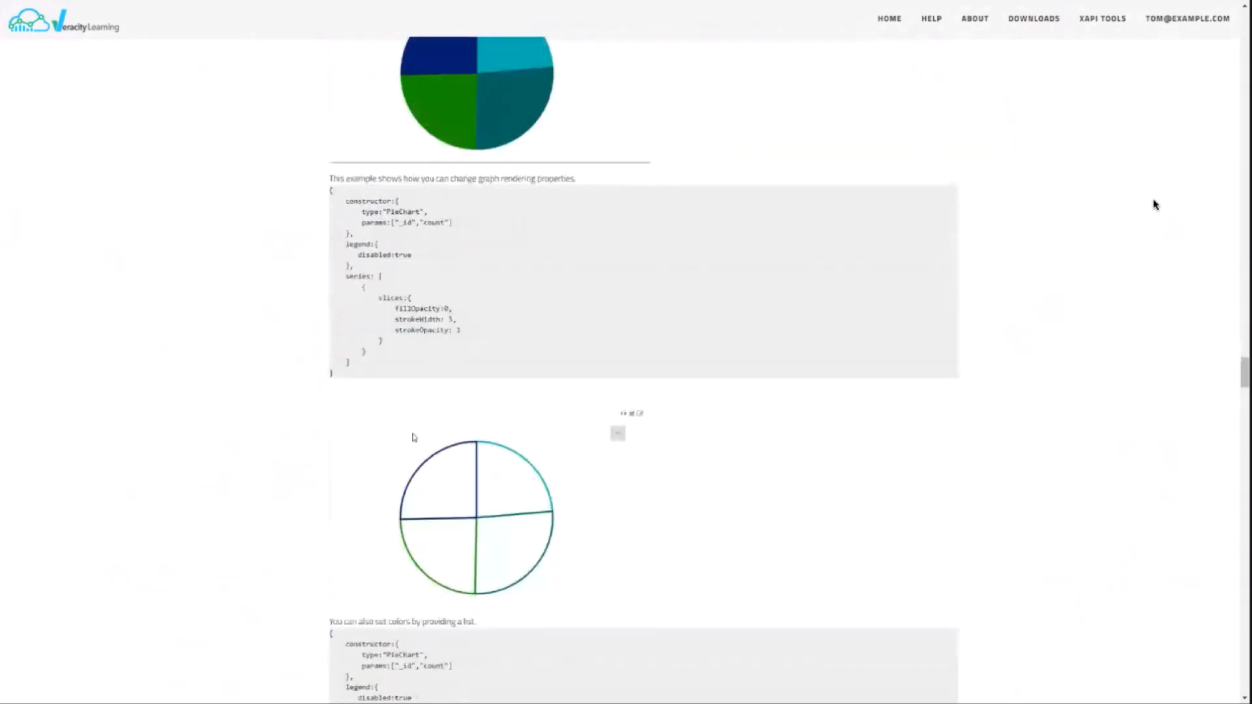
Look over the manual's Custom Aggregations On A Dashboard section and the generic graph topics before it.
scroll(413, 437, up, 20)
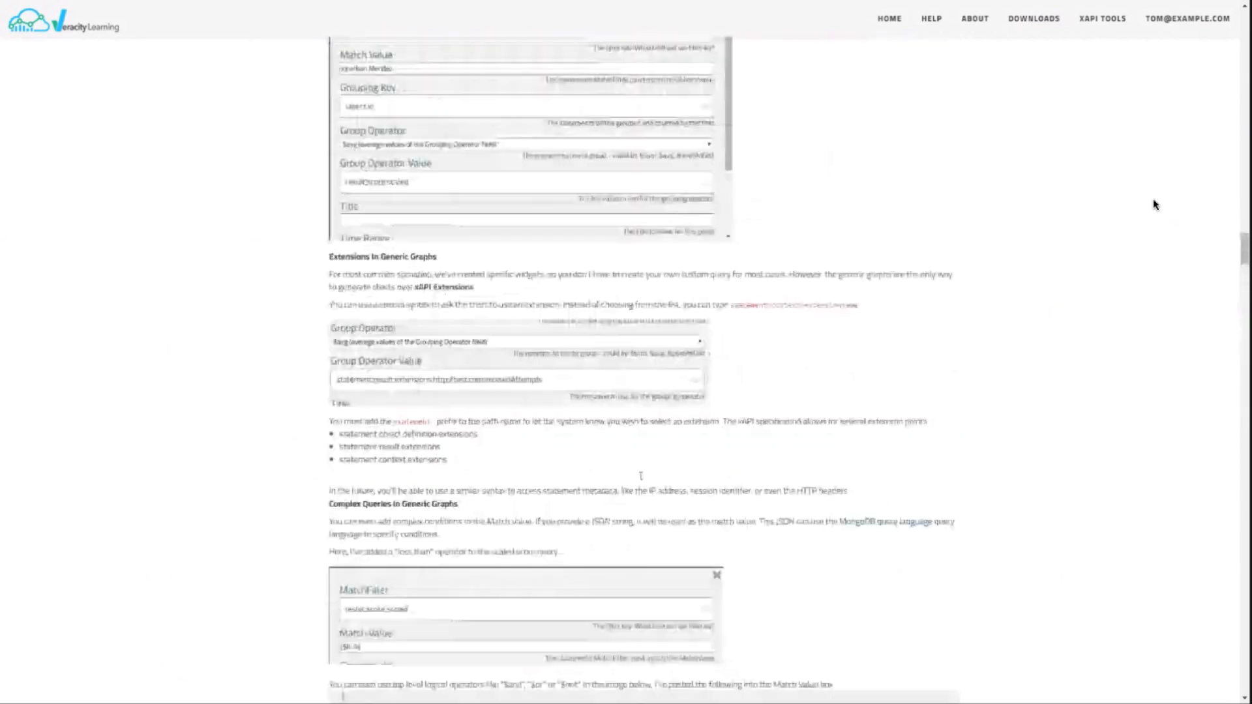
scroll(641, 476, down, 10)
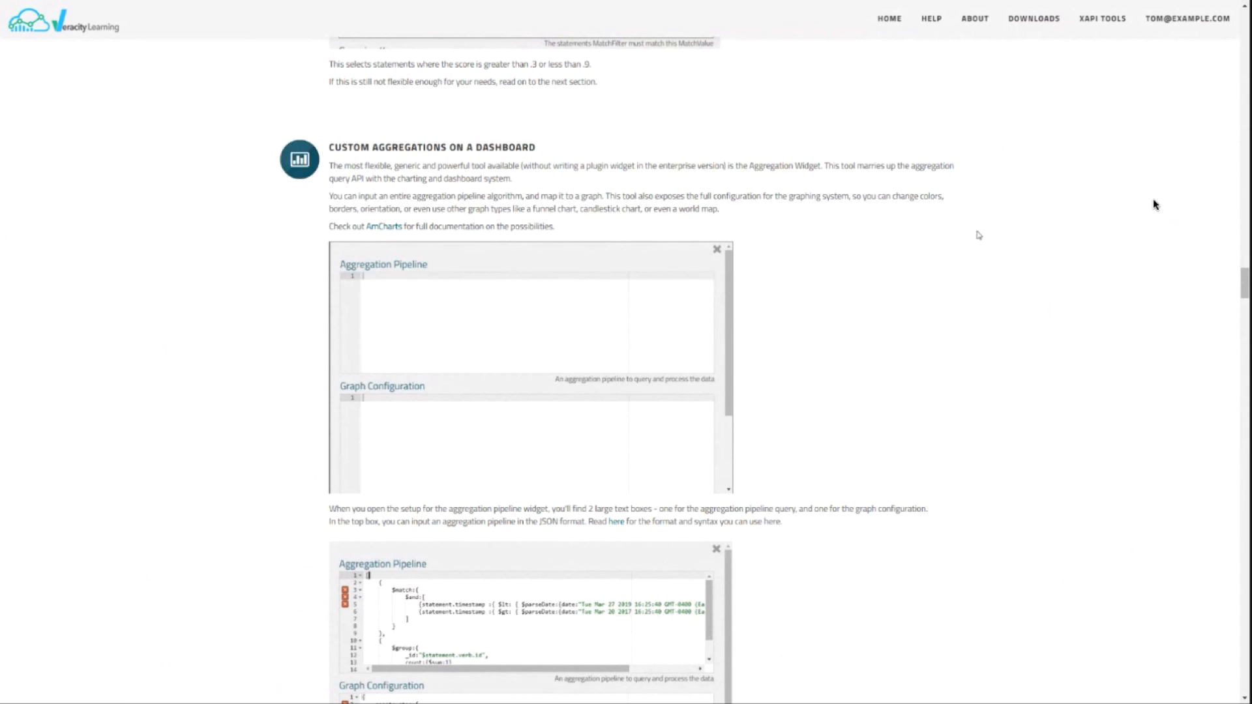
scroll(841, 219, up, 12)
Open the Advanced Search and Aggregation section of the user manual.
mouse_move(938, 10)
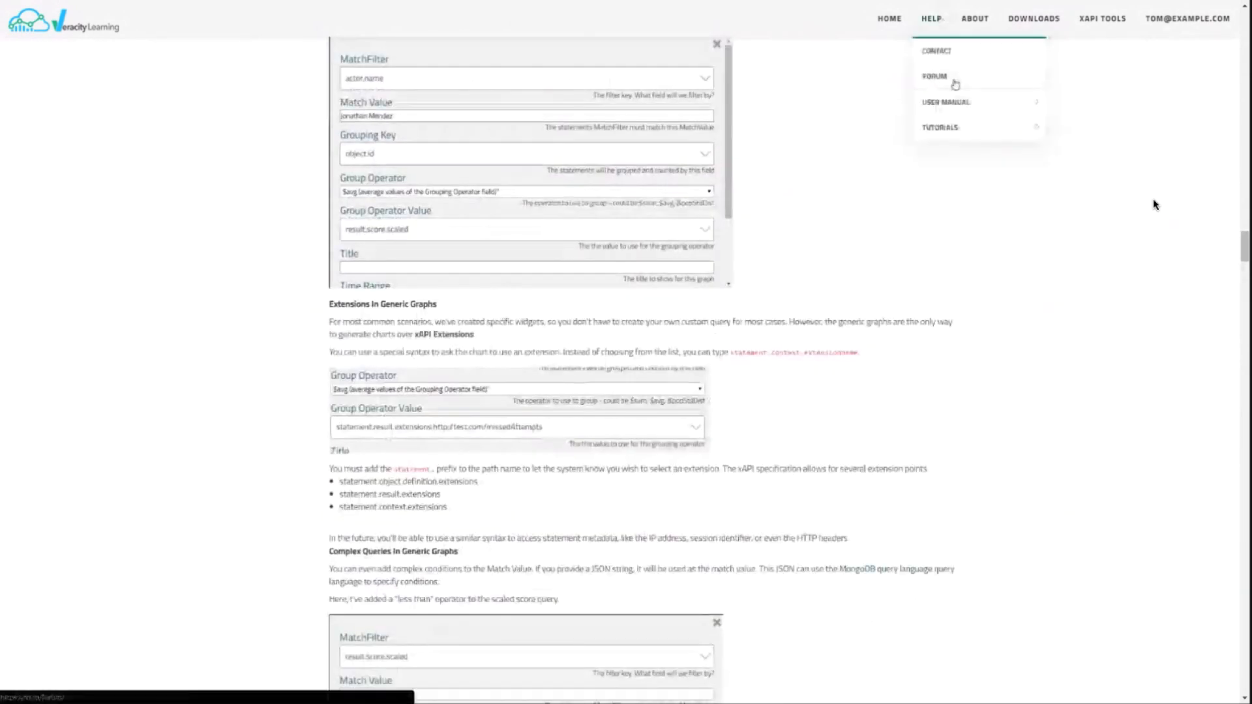
mouse_move(947, 102)
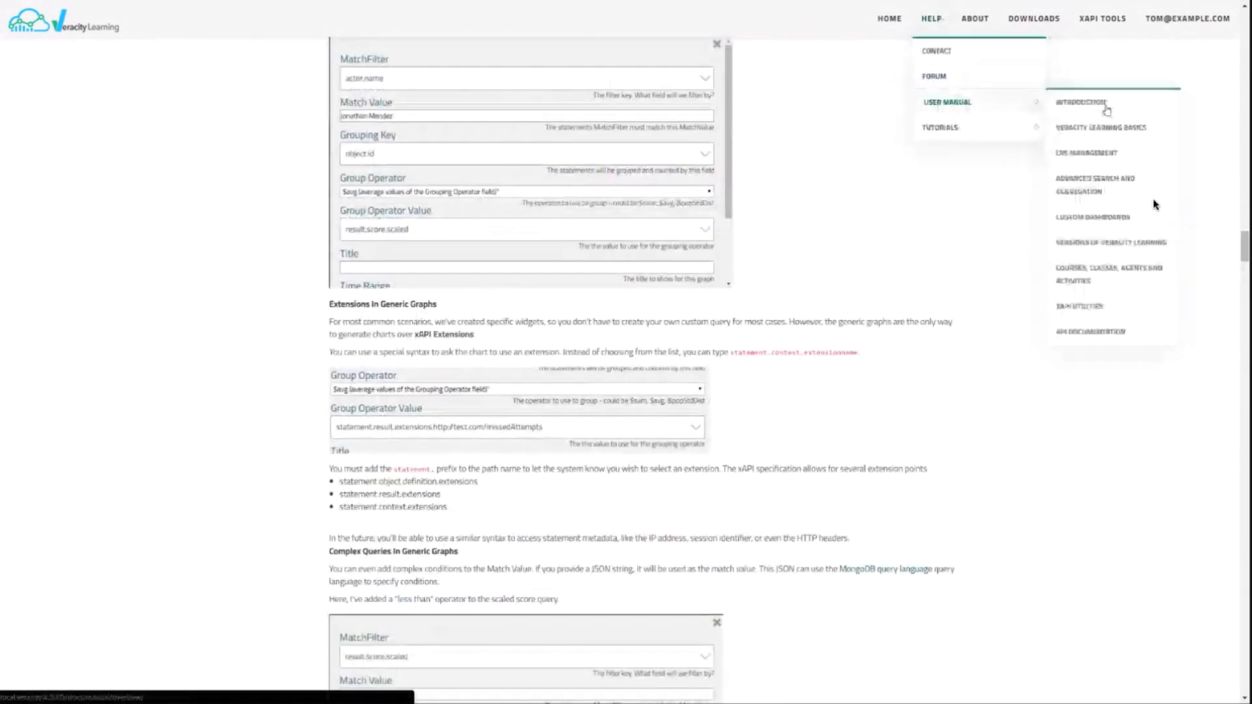
click(1116, 191)
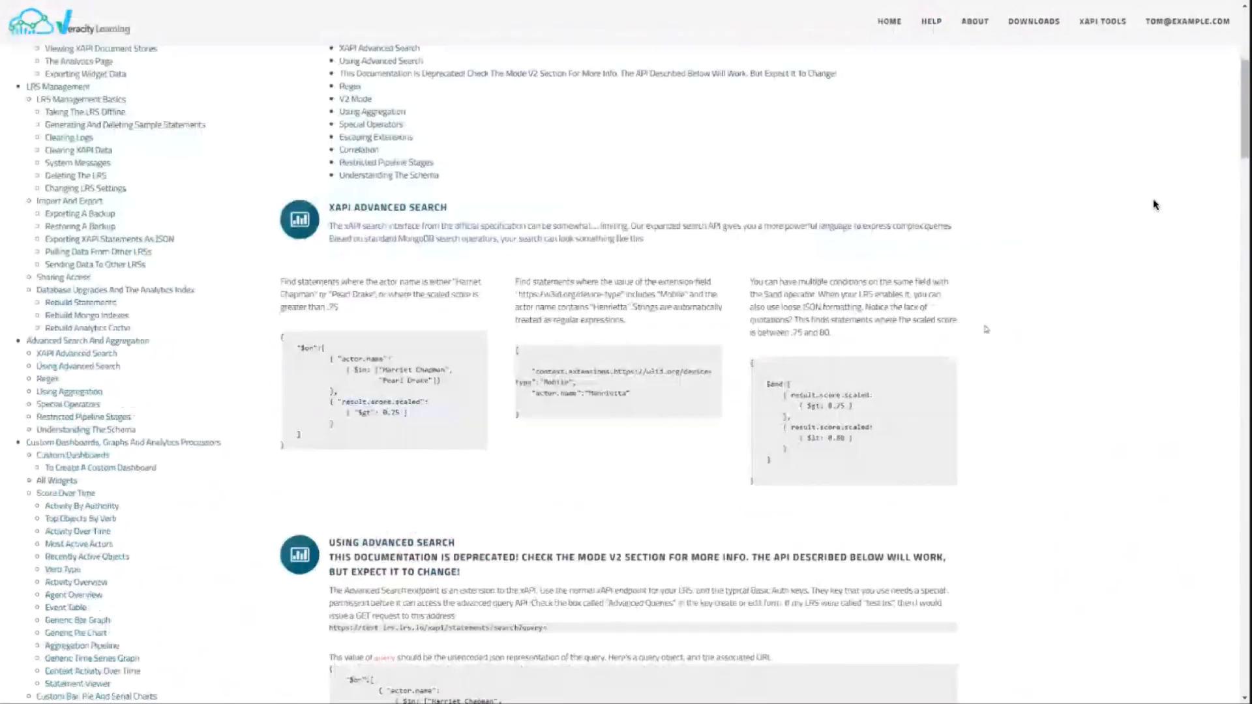
Read through the manual's advanced search examples, the V2 mode notes and the Using Aggregation section.
scroll(1001, 339, down, 10)
scroll(1001, 339, up, 5)
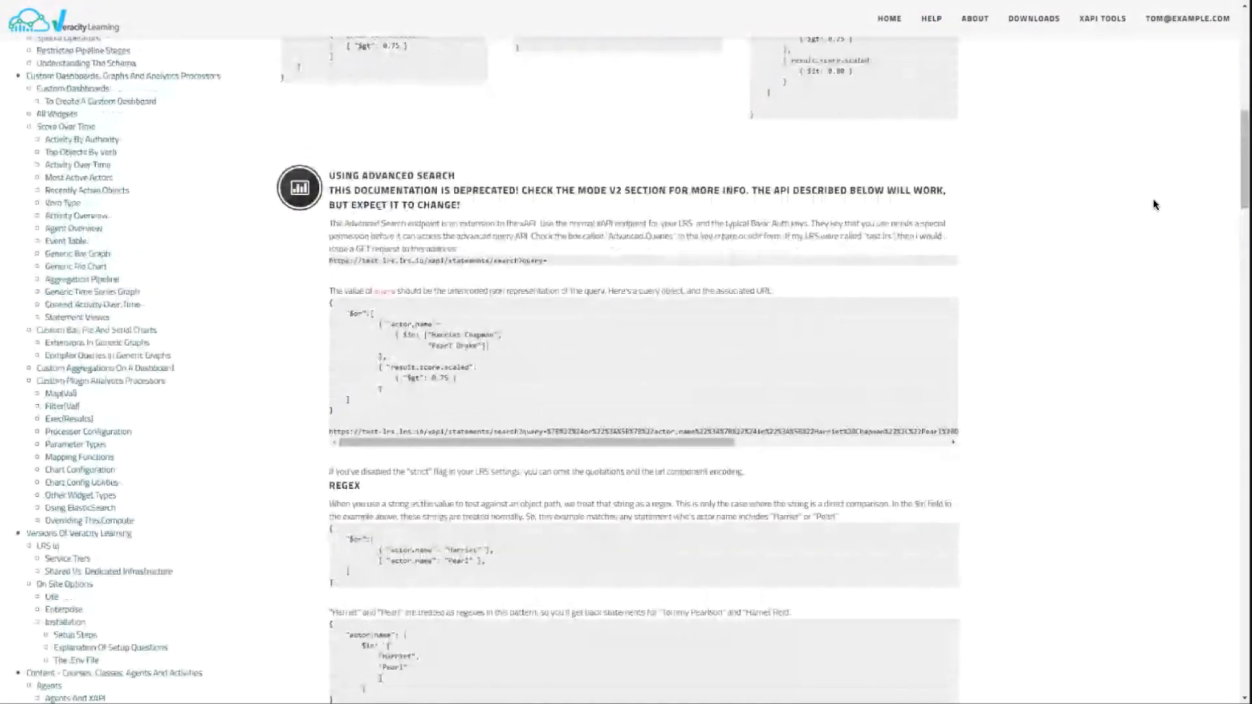
drag(363, 205, 897, 701)
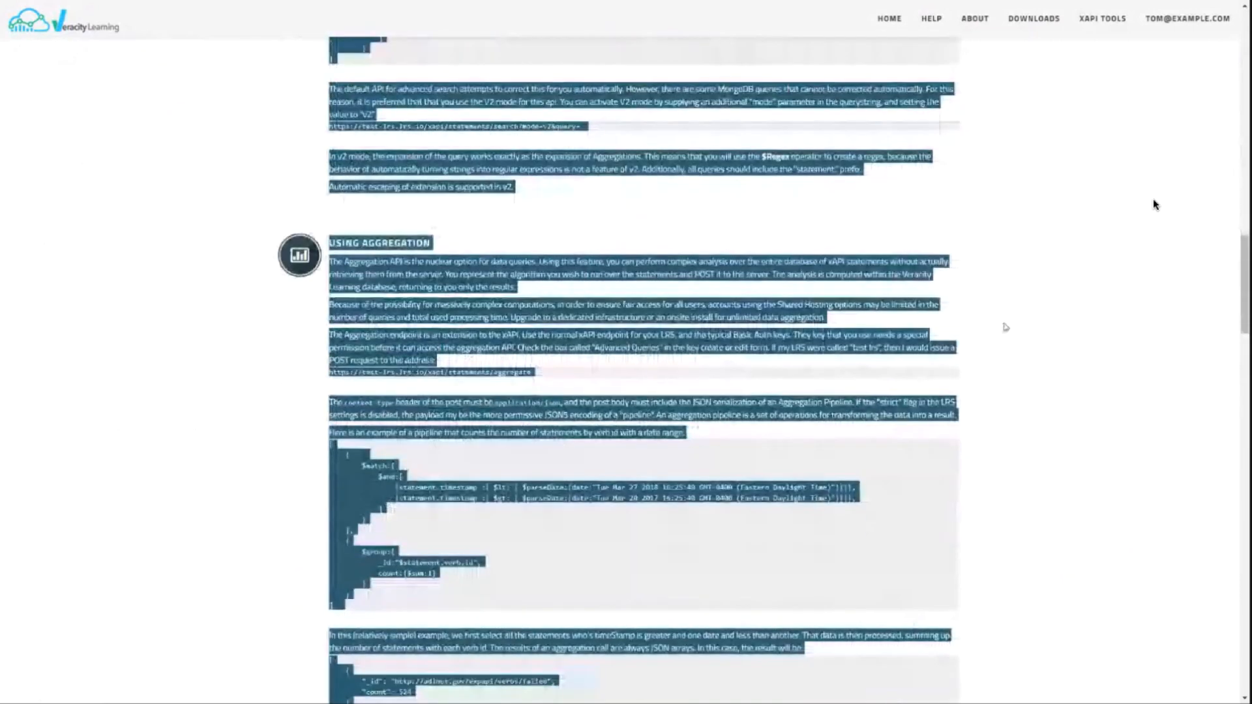
click(1112, 372)
scroll(1112, 372, down, 5)
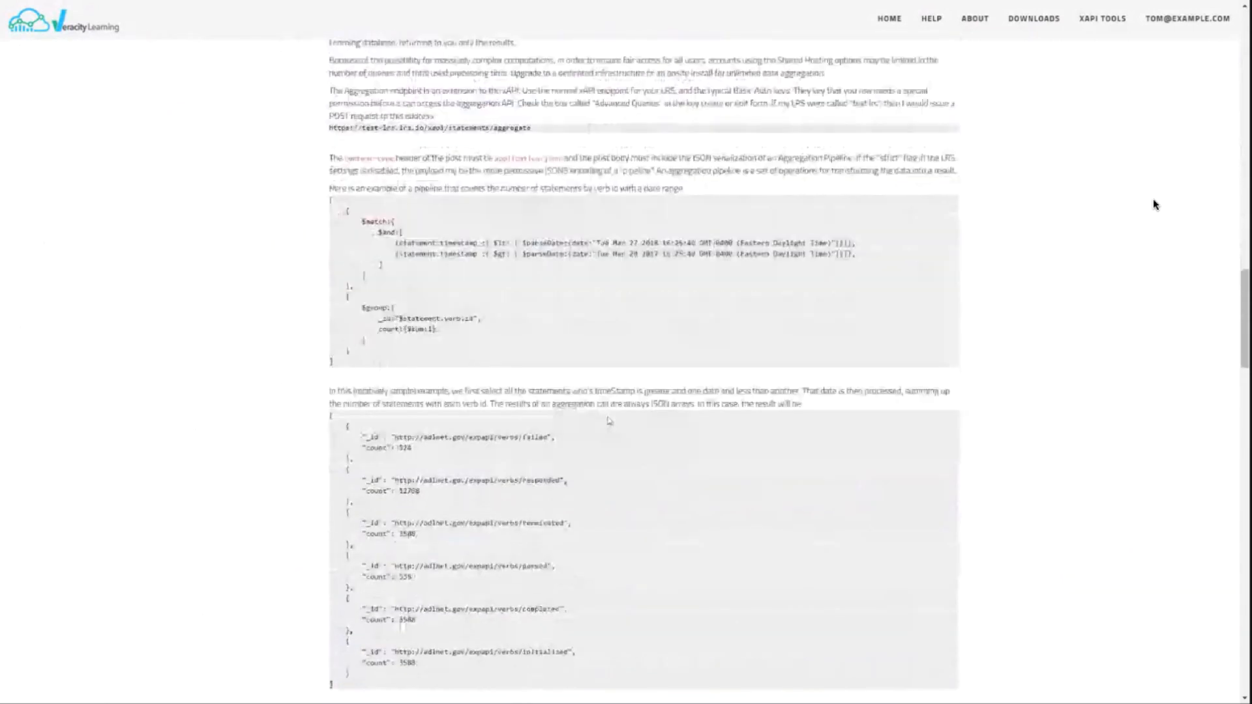
scroll(593, 370, down, 6)
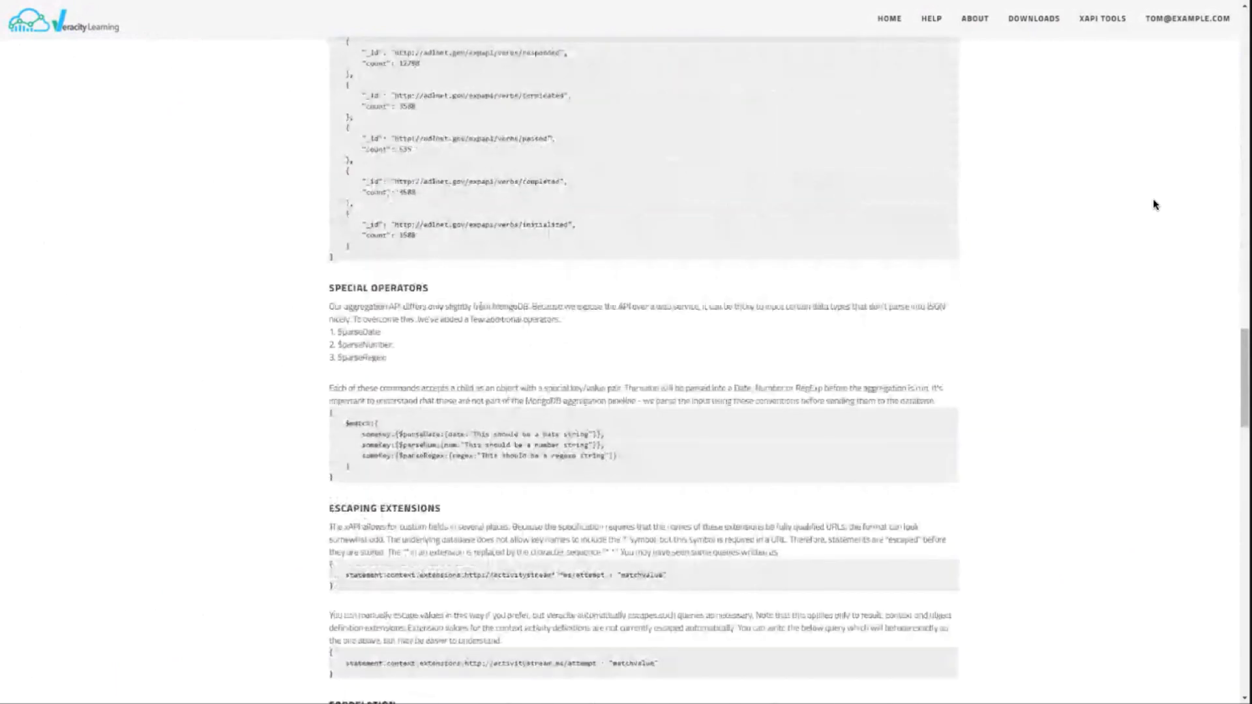
Examine the manual's Special Operators, Escaping Extensions and Correlation sections, including the $group stage of the correlation pipeline.
scroll(489, 298, up, 6)
scroll(491, 292, down, 7)
drag(308, 268, 481, 319)
click(659, 365)
scroll(561, 411, down, 6)
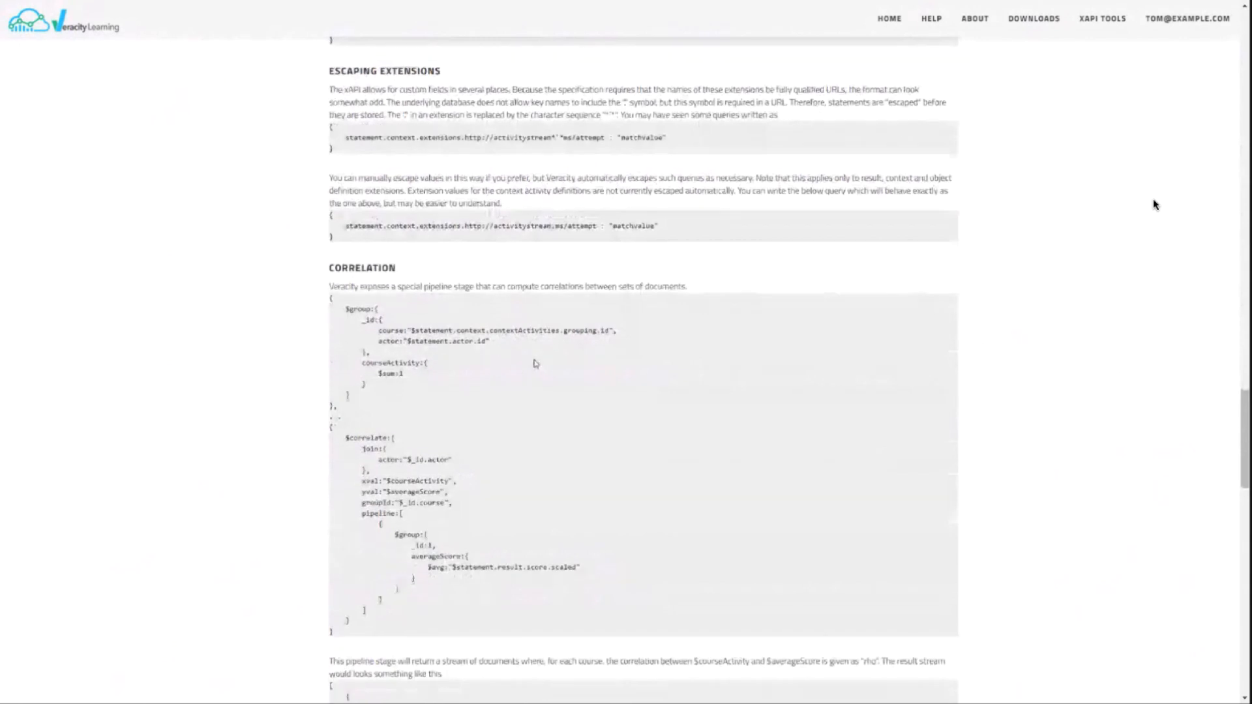
drag(350, 326, 601, 483)
click(601, 484)
Go back to the verb-count aggregation example and examine its pipeline, JSON result array and first result's _id and count fields.
scroll(491, 349, up, 11)
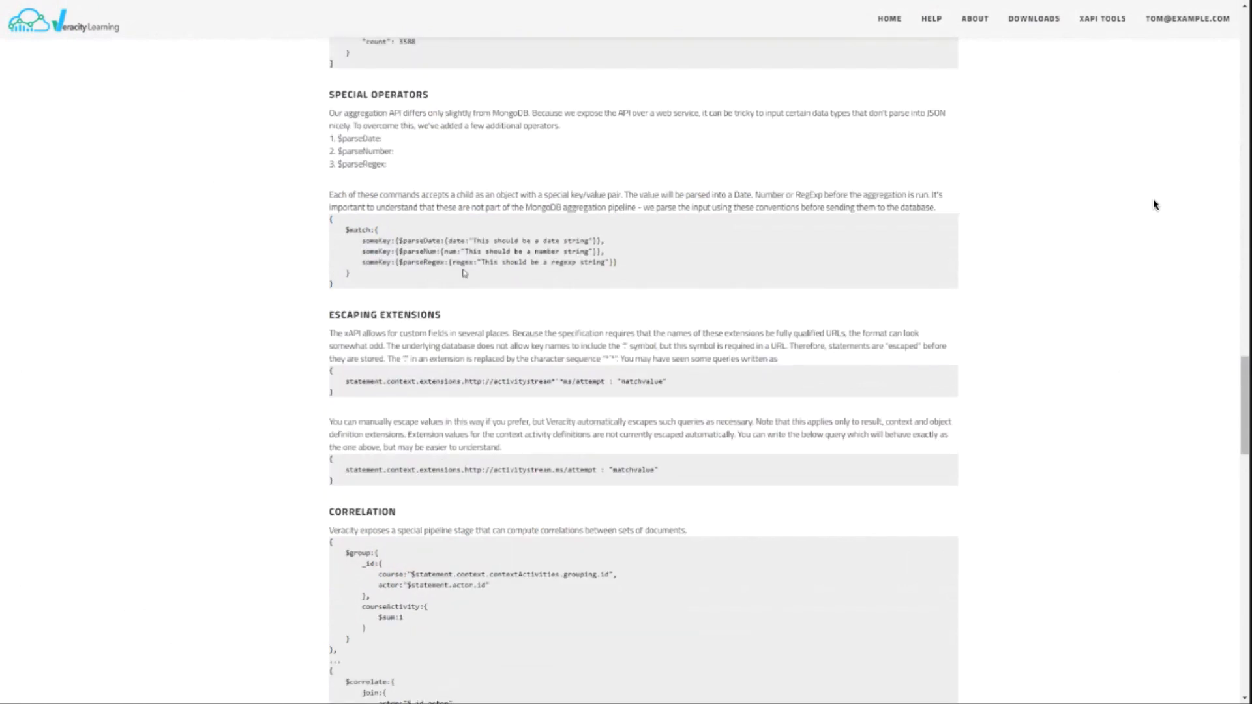
scroll(522, 307, up, 2)
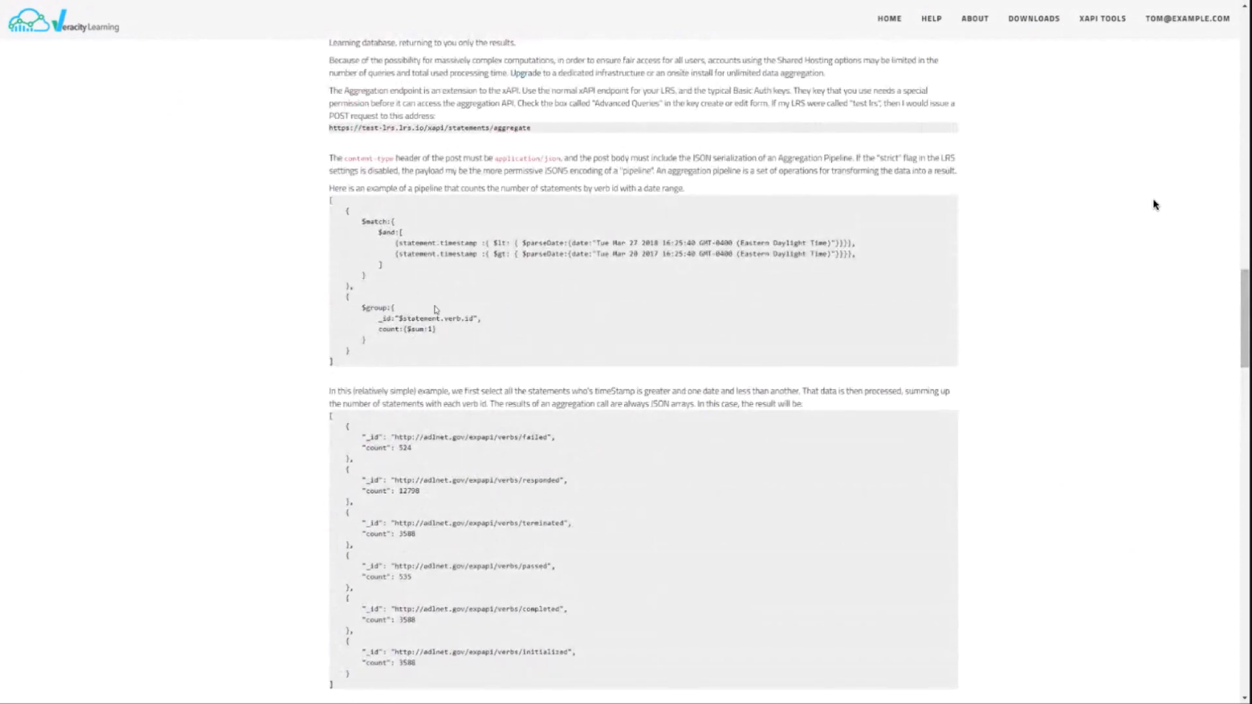
scroll(548, 297, down, 5)
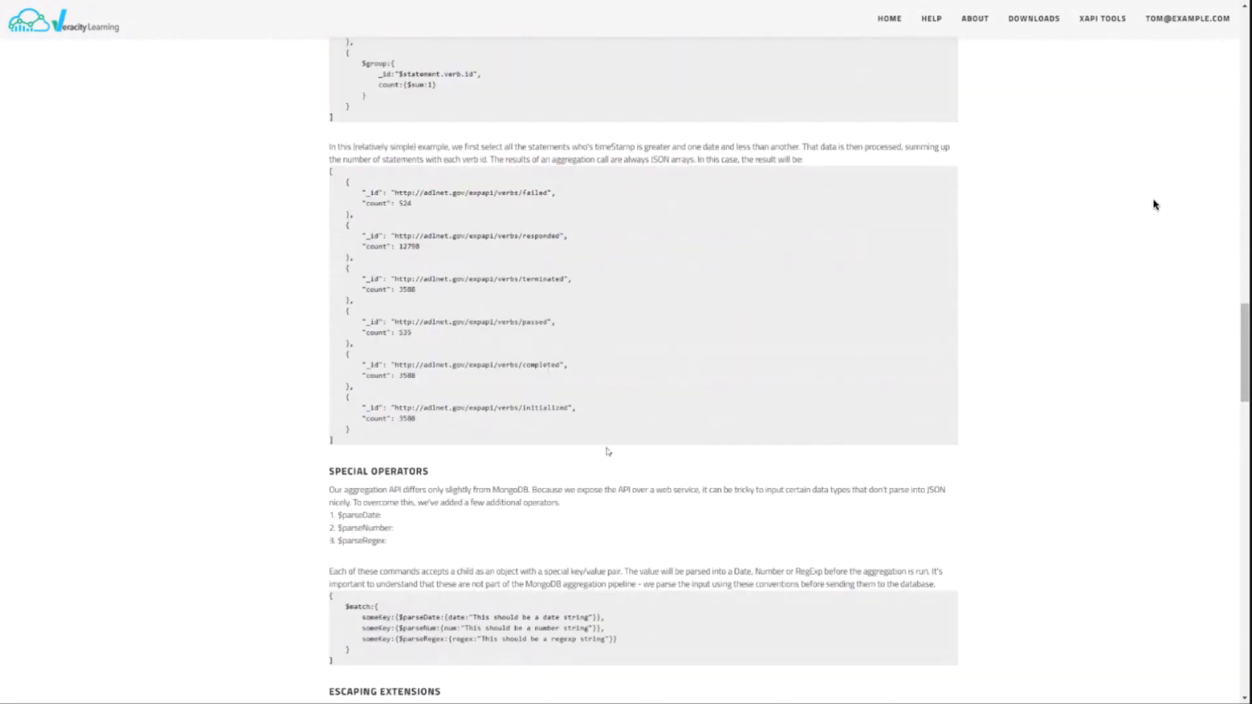
scroll(523, 399, up, 3)
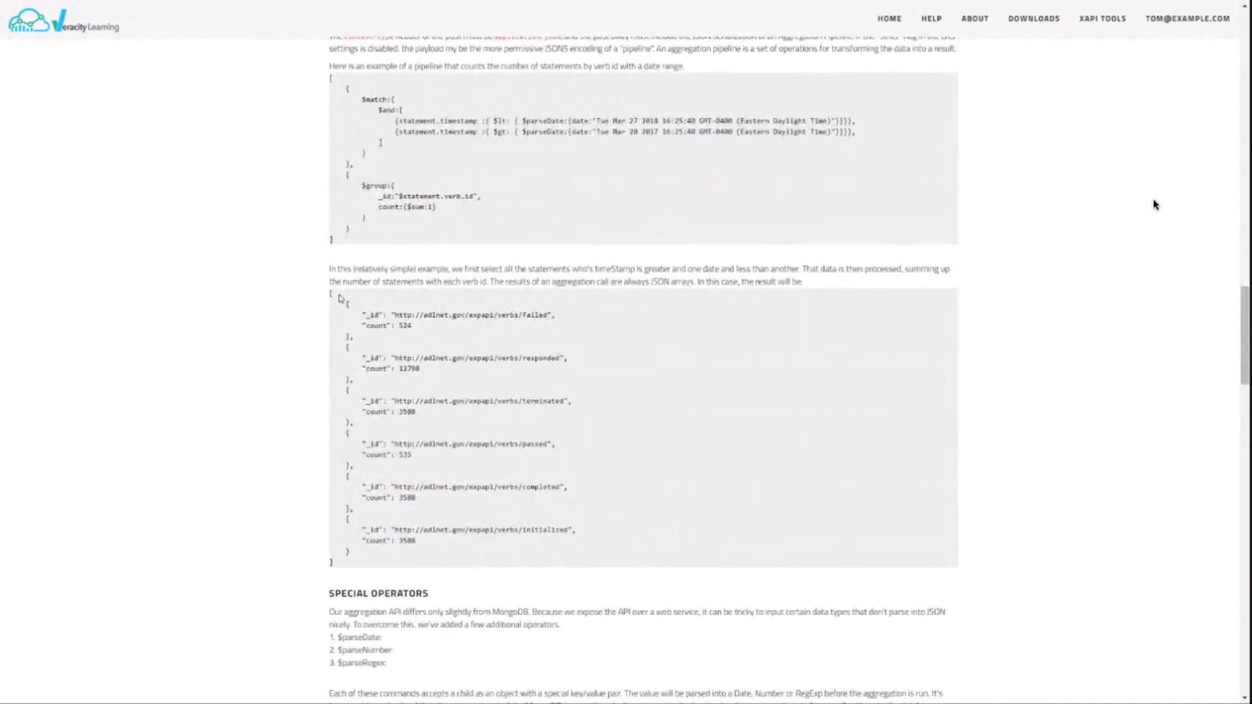
drag(339, 298, 729, 553)
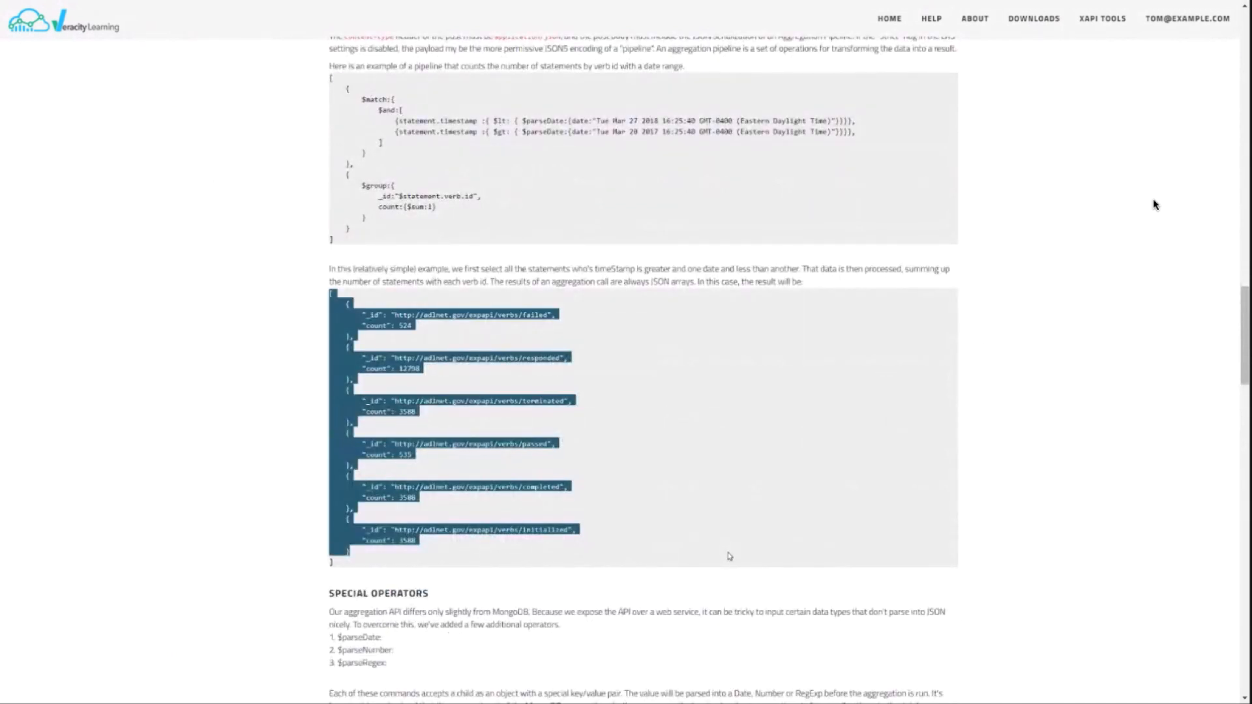
click(725, 556)
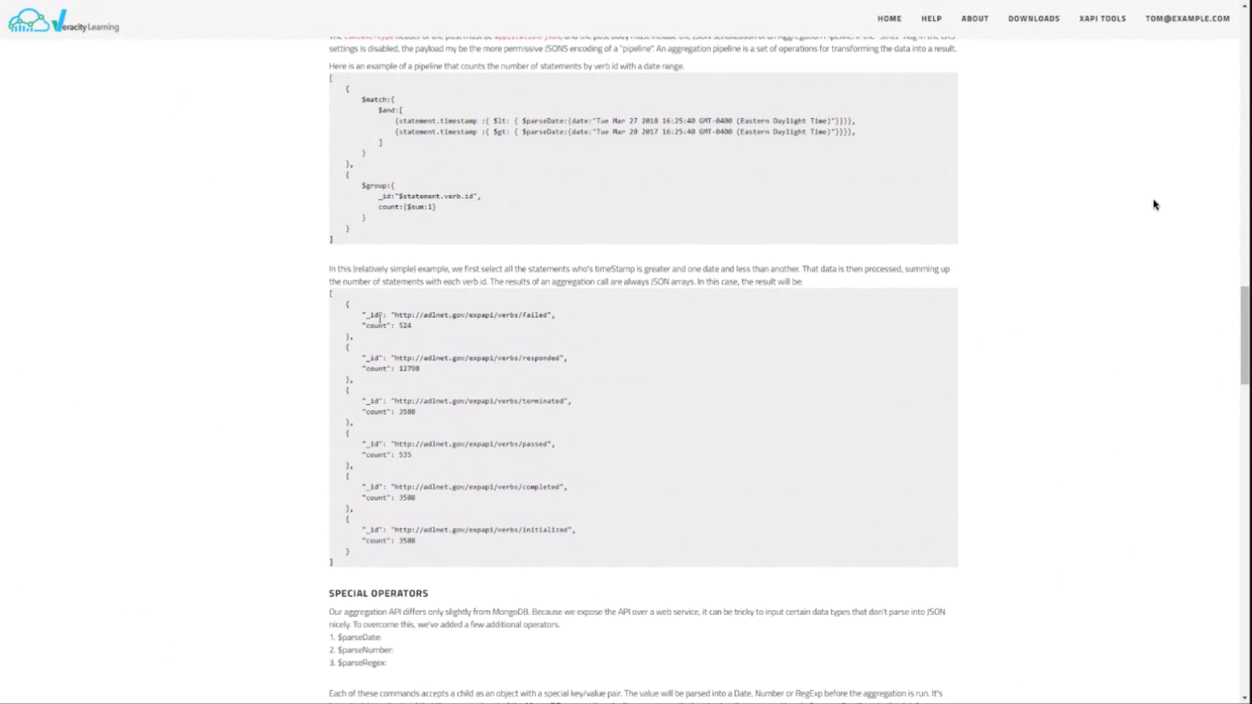
drag(366, 316, 447, 339)
click(434, 327)
click(450, 340)
scroll(802, 463, down, 2)
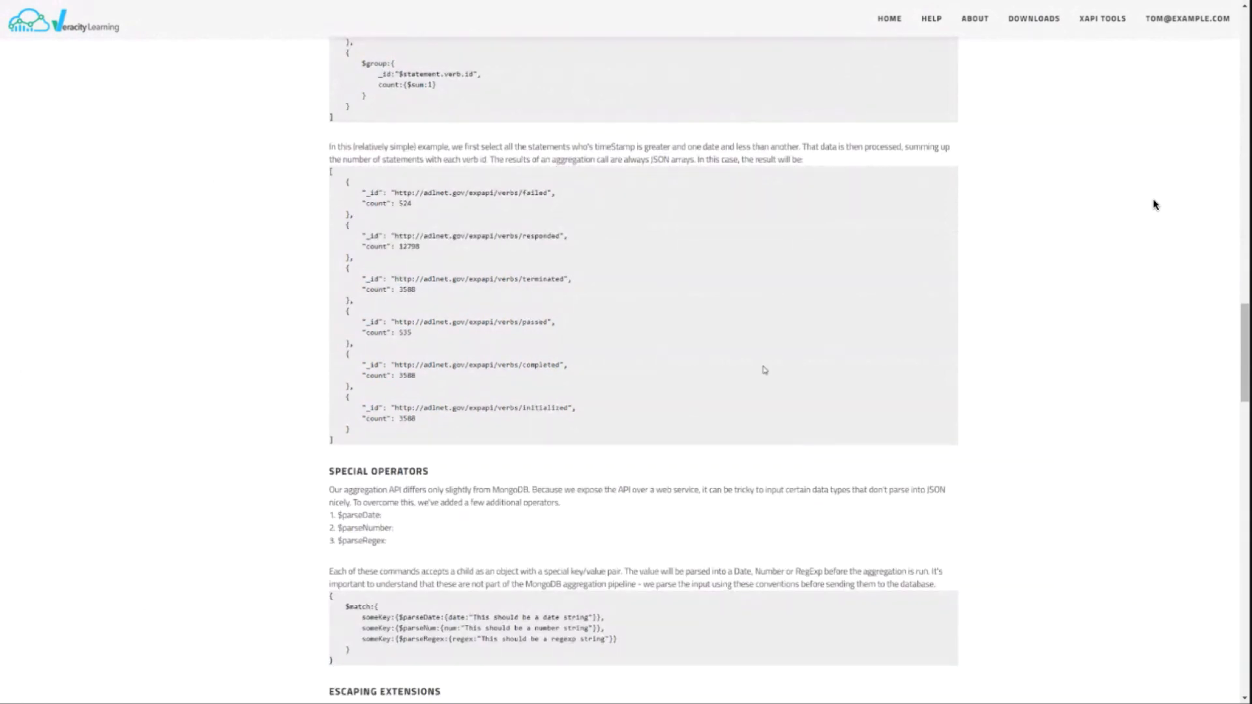
Return to the start of the Advanced Search and Aggregation page and bring up the site's list of user manual sections.
scroll(765, 369, up, 15)
scroll(1154, 205, up, 15)
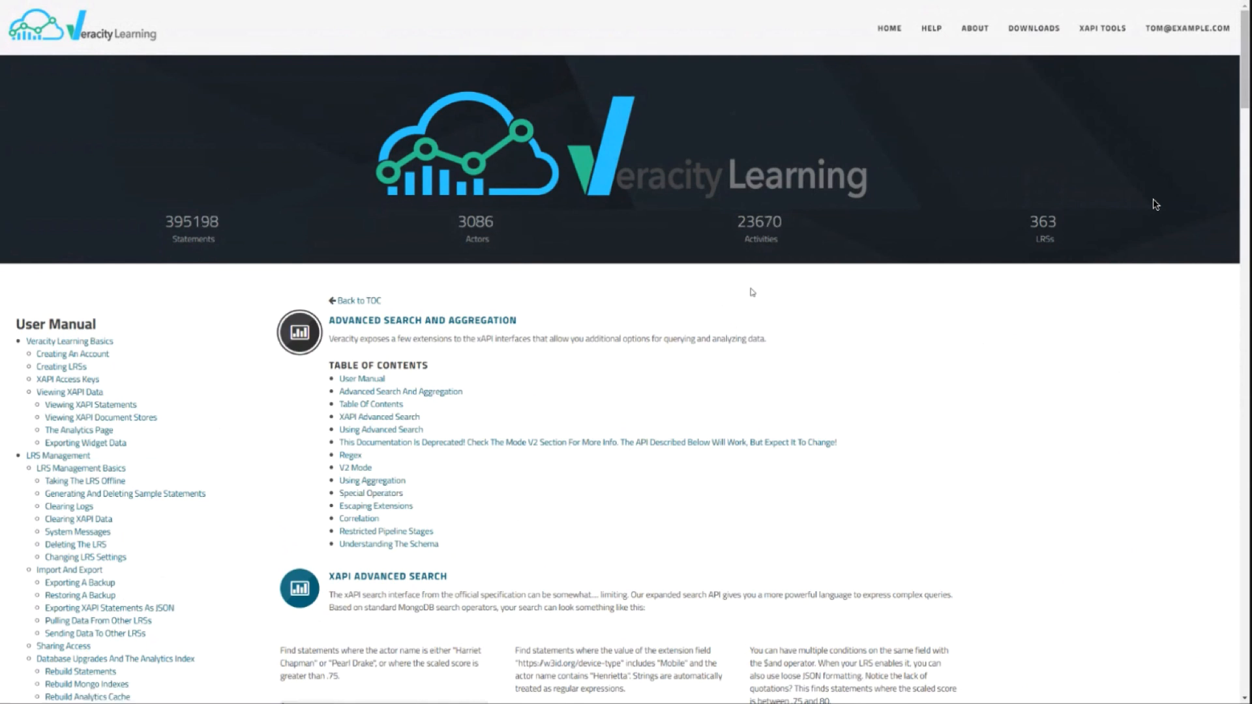
mouse_move(935, 29)
mouse_move(965, 133)
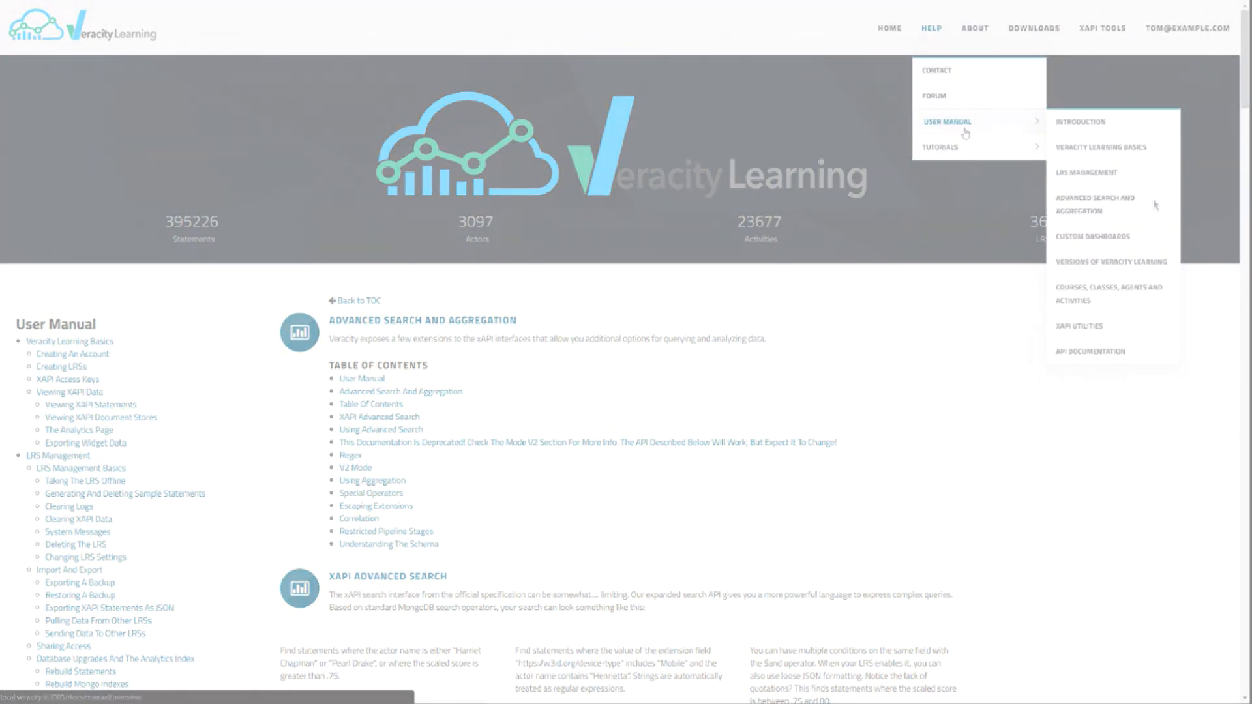